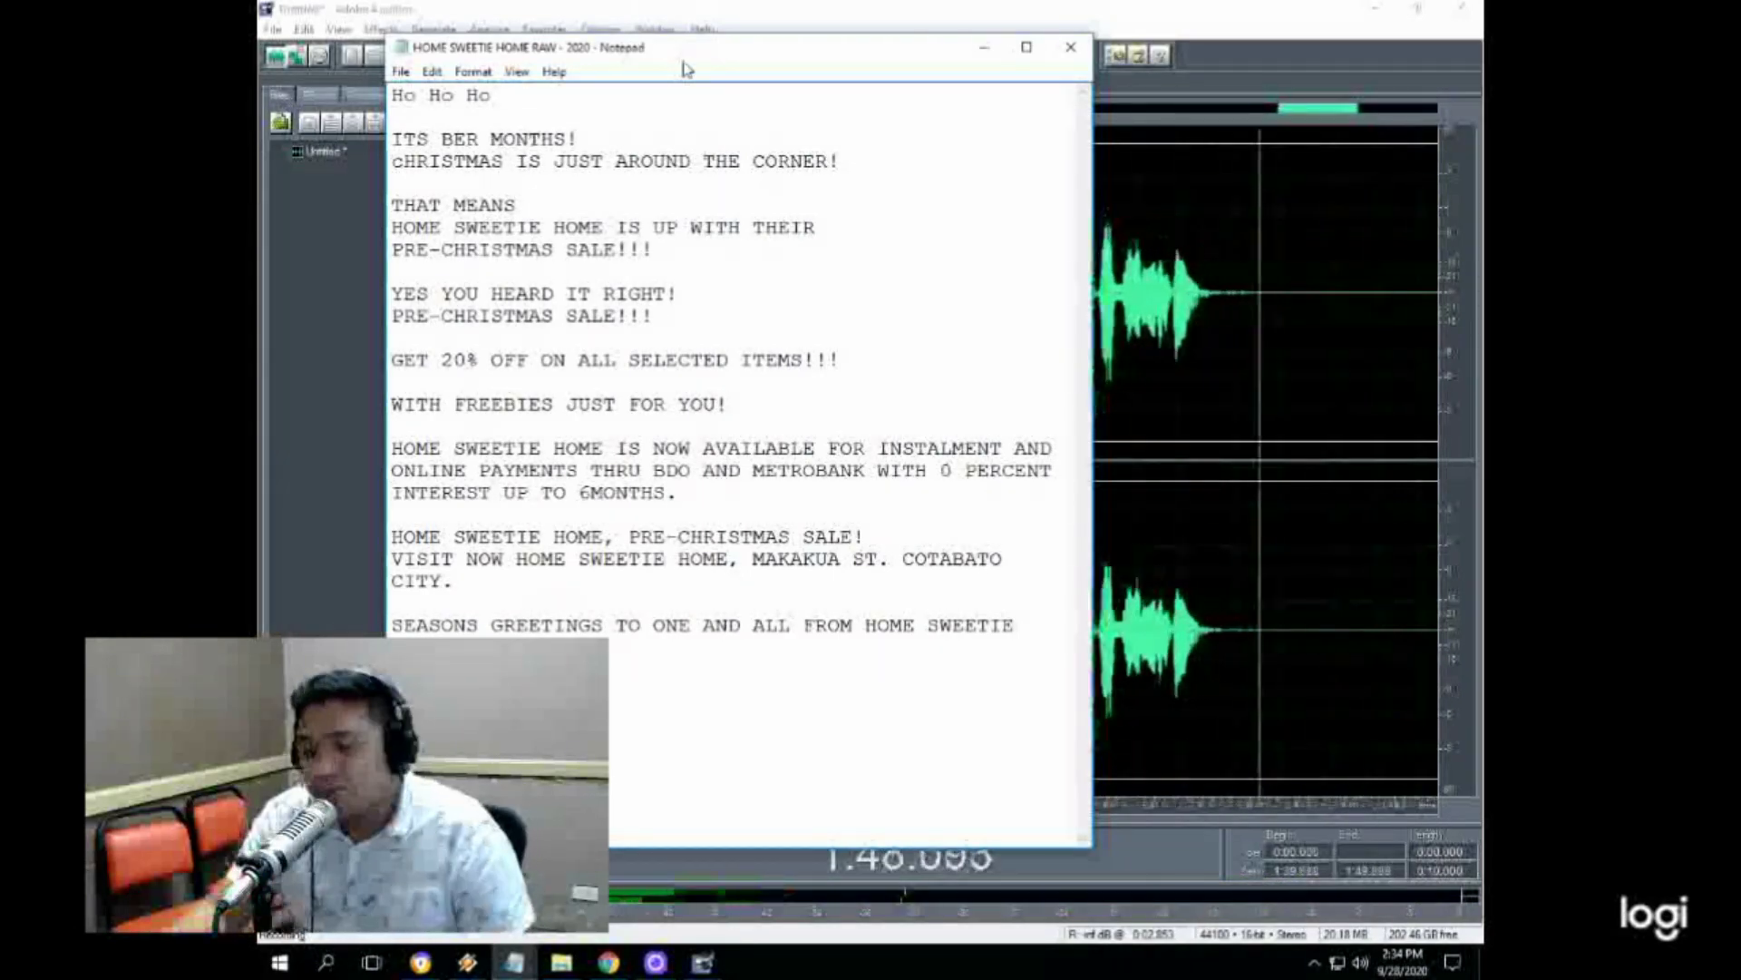
# Step: Switch from the script to Adobe Audition and stop the voice recording
pyautogui.click(958, 6)
pyautogui.press('space')
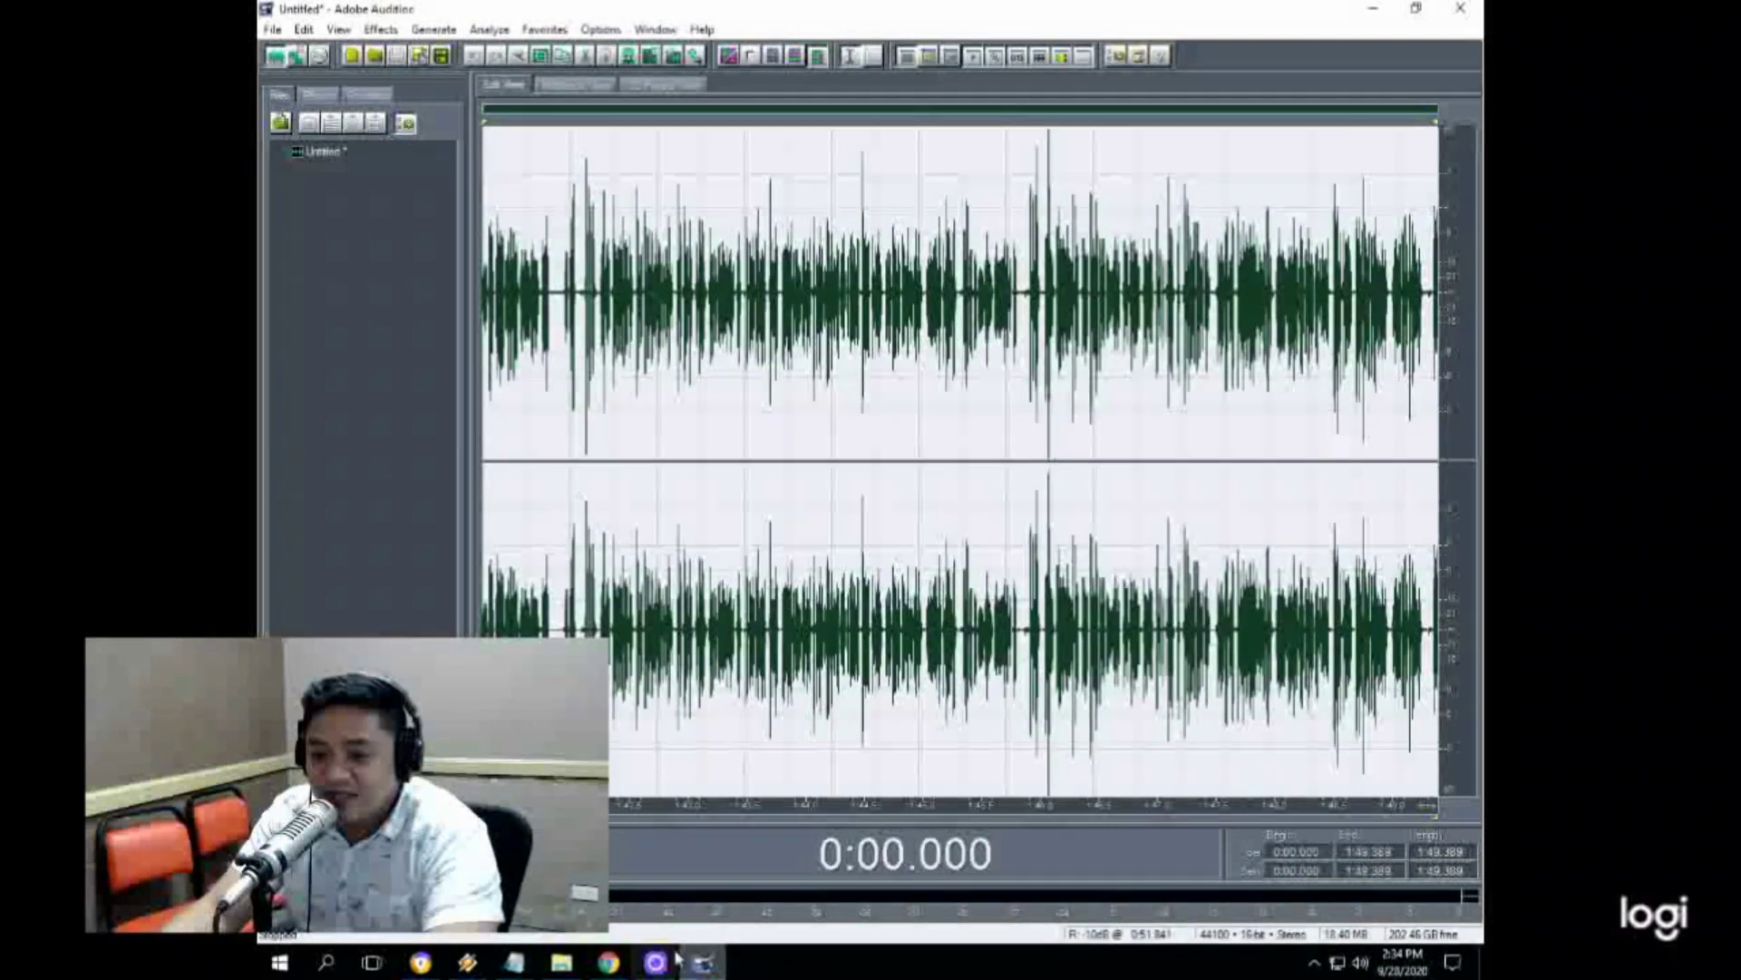
pyautogui.click(671, 959)
pyautogui.click(699, 722)
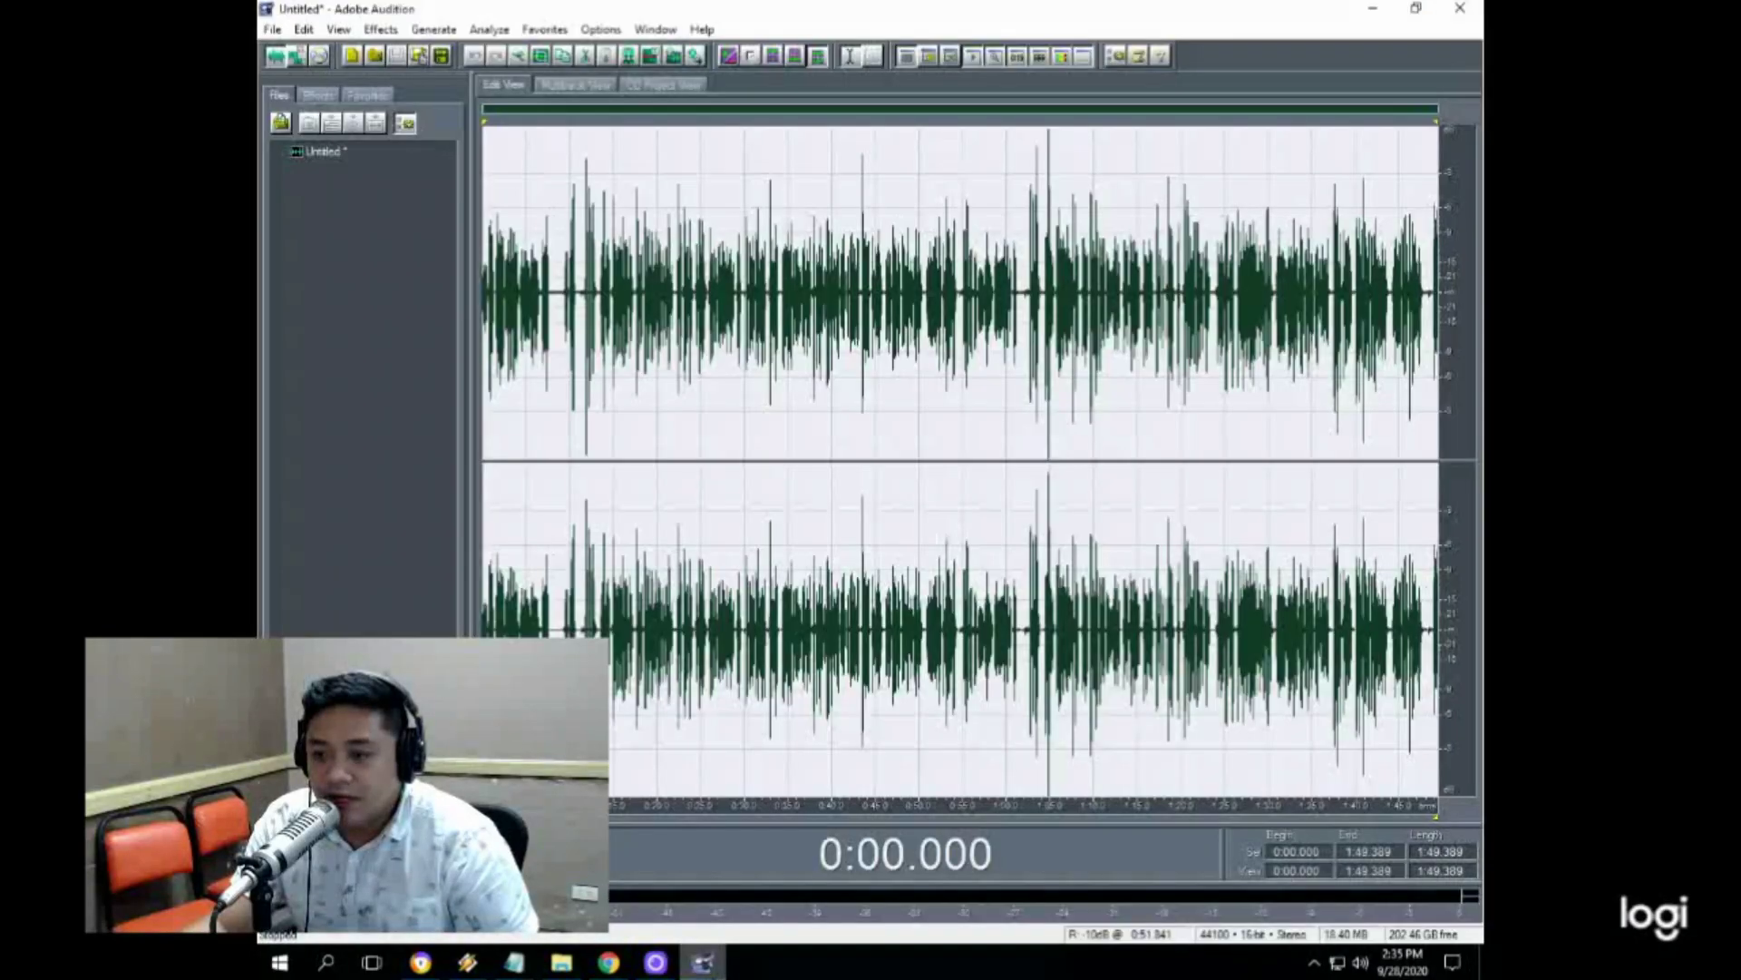
# Step: Play the recorded voice track from about 0:34 and examine its waveform
pyautogui.click(638, 306)
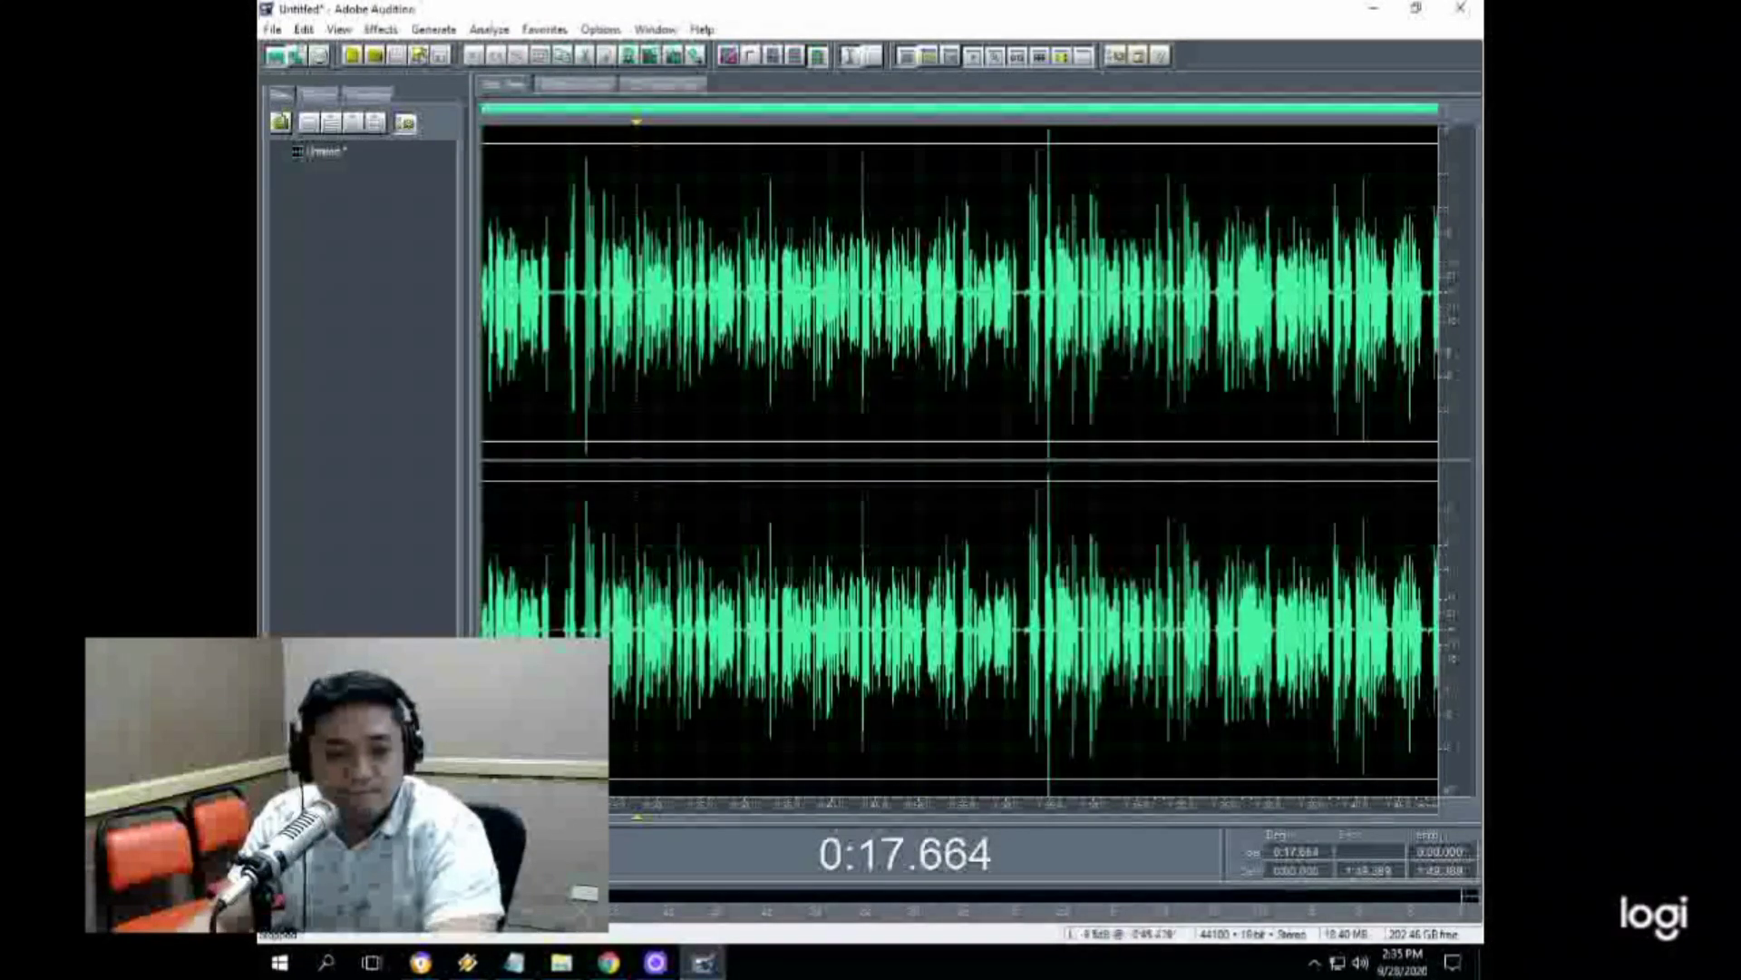
pyautogui.click(842, 294)
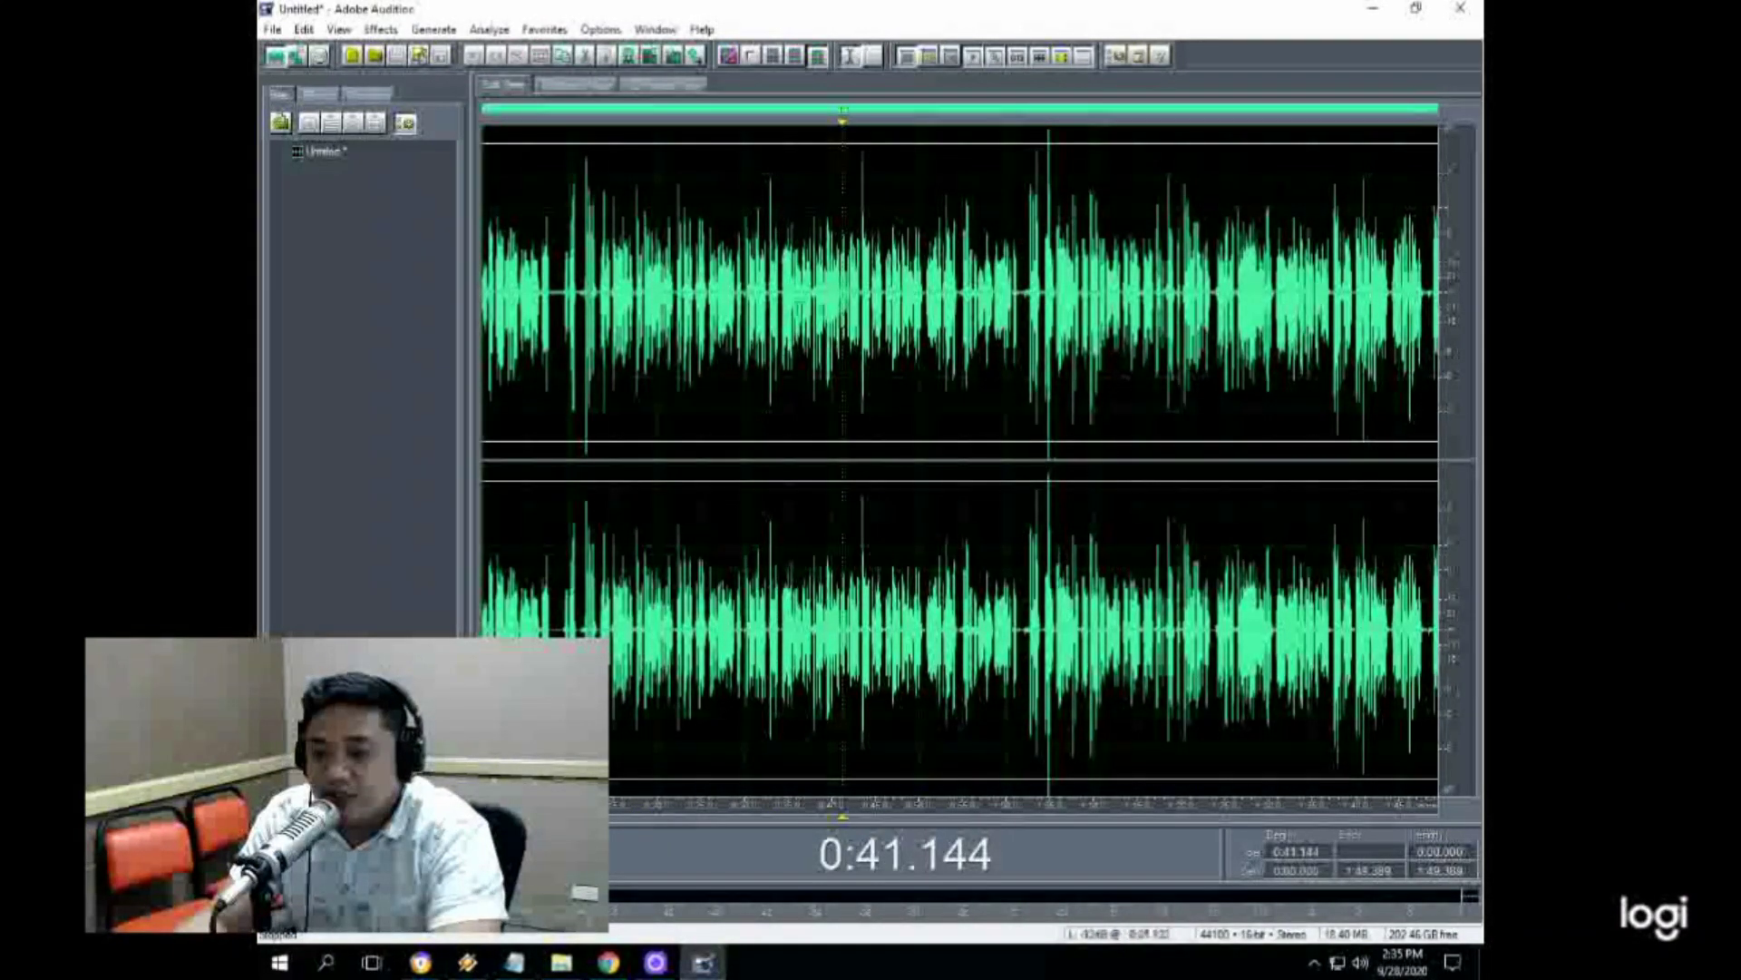
pyautogui.press('space')
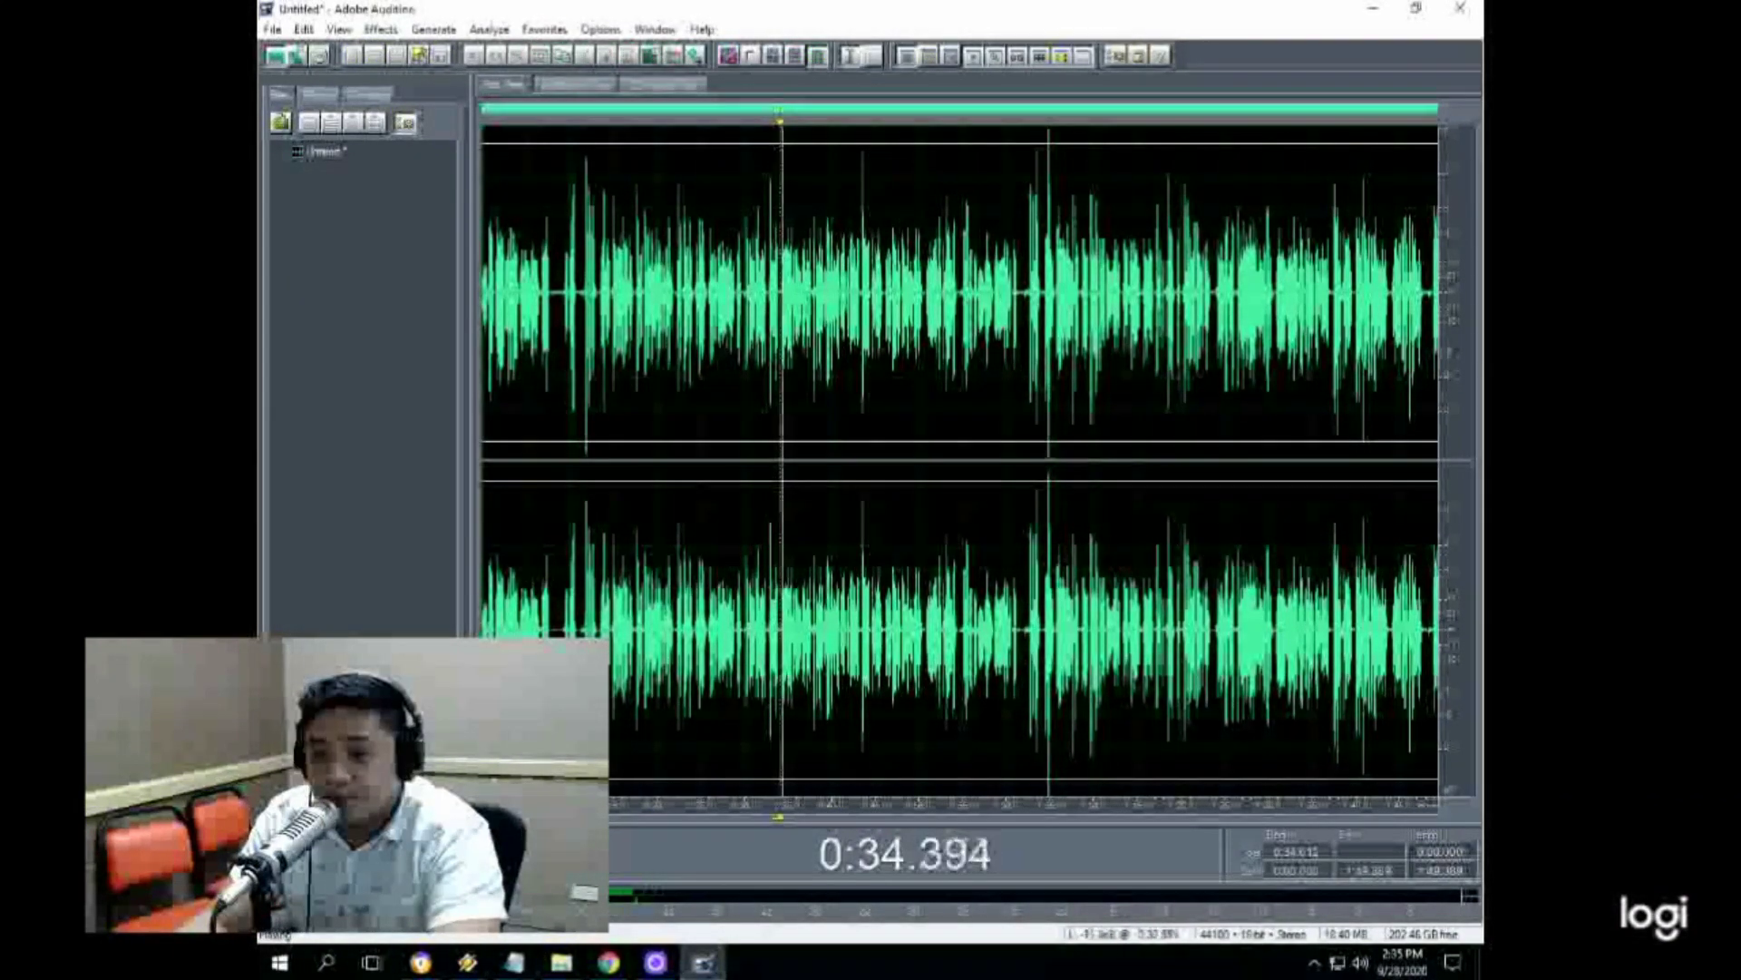
pyautogui.scroll(5, 810, 307)
pyautogui.scroll(-4, 872, 294)
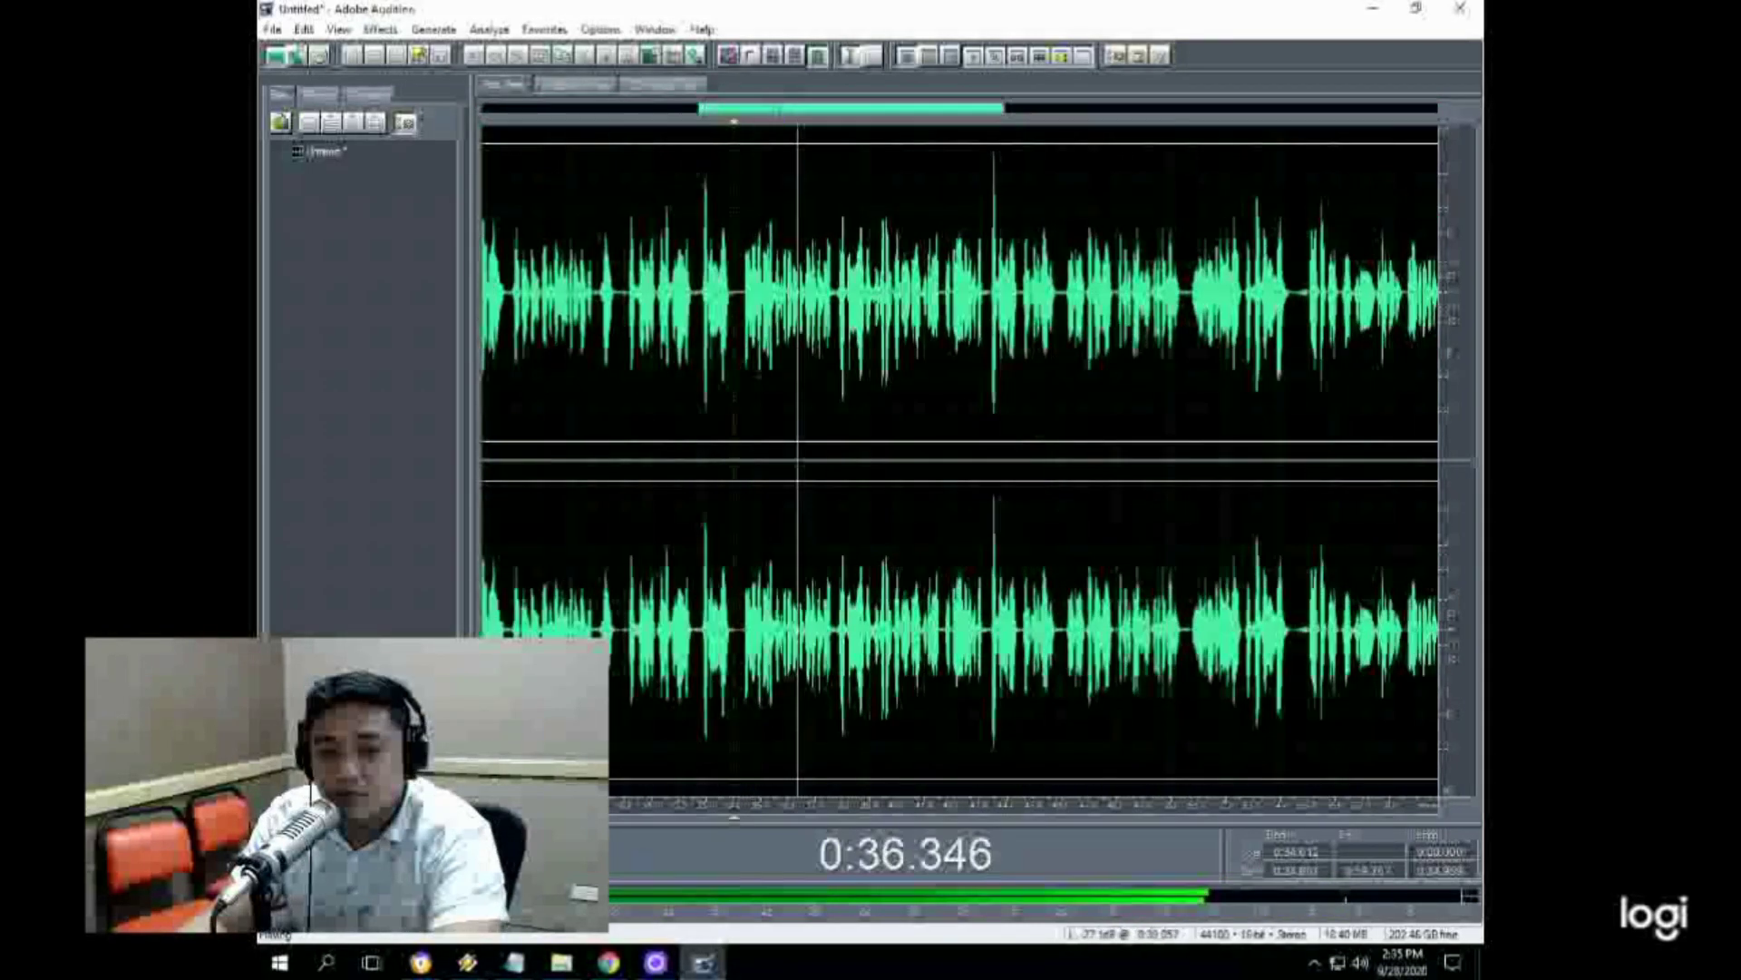
pyautogui.press('space')
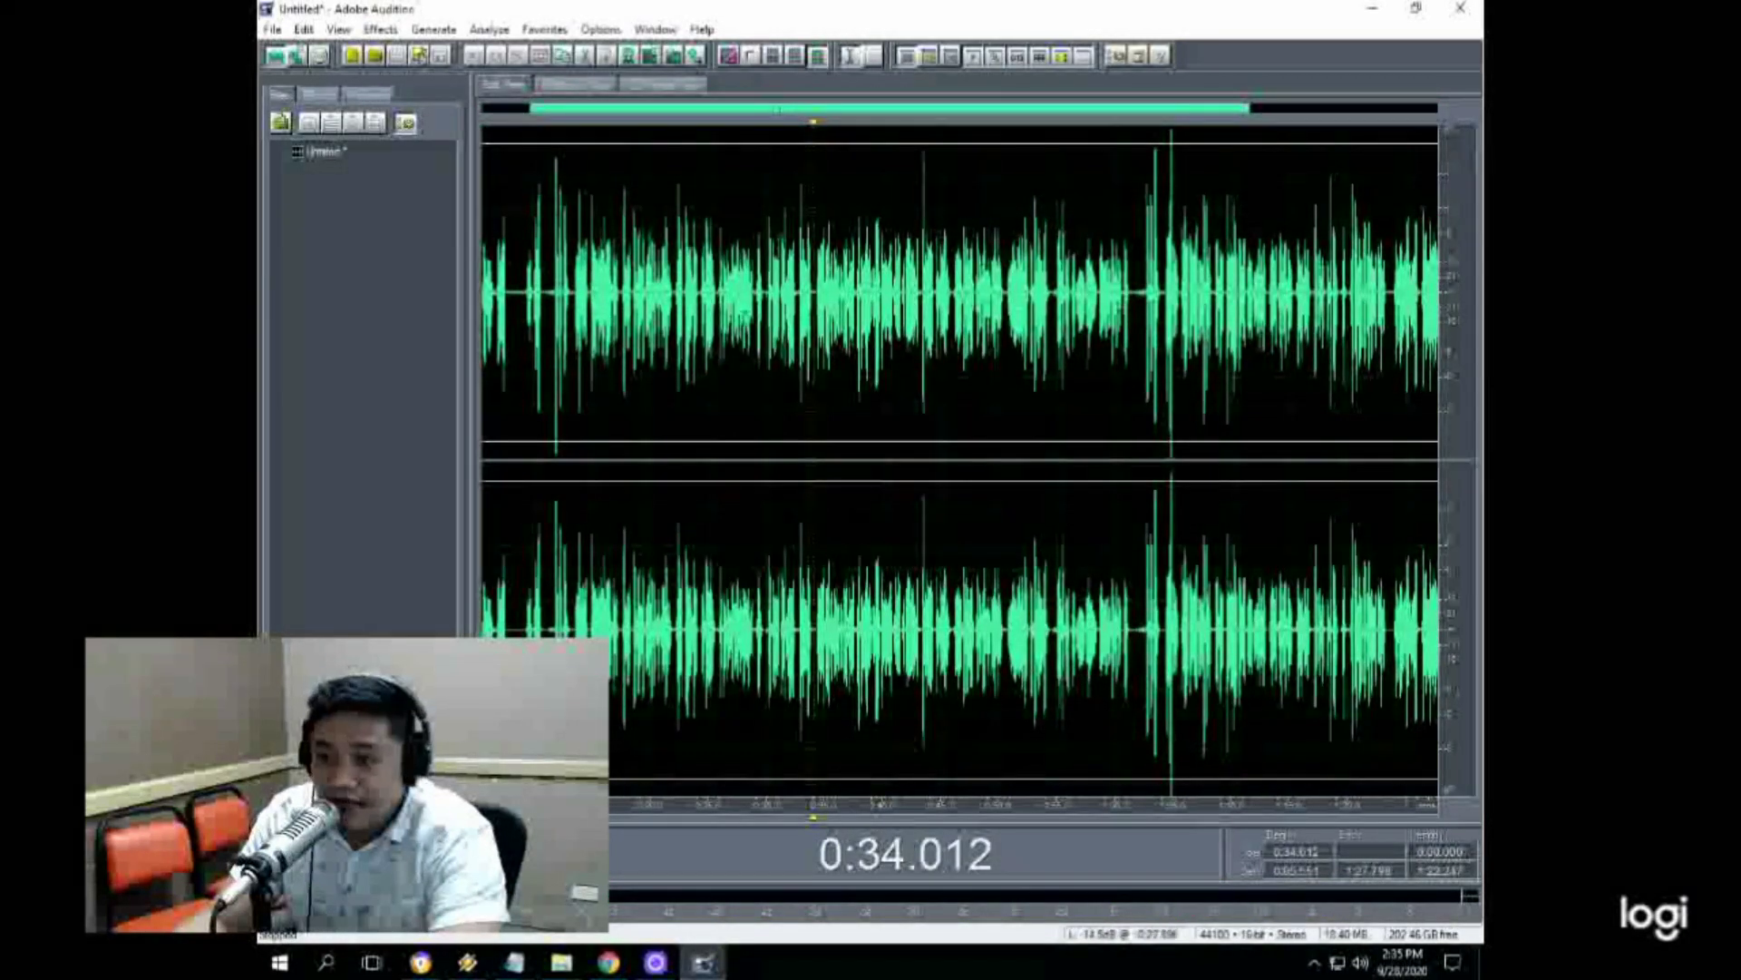
pyautogui.scroll(4, 695, 292)
pyautogui.scroll(-5, 876, 294)
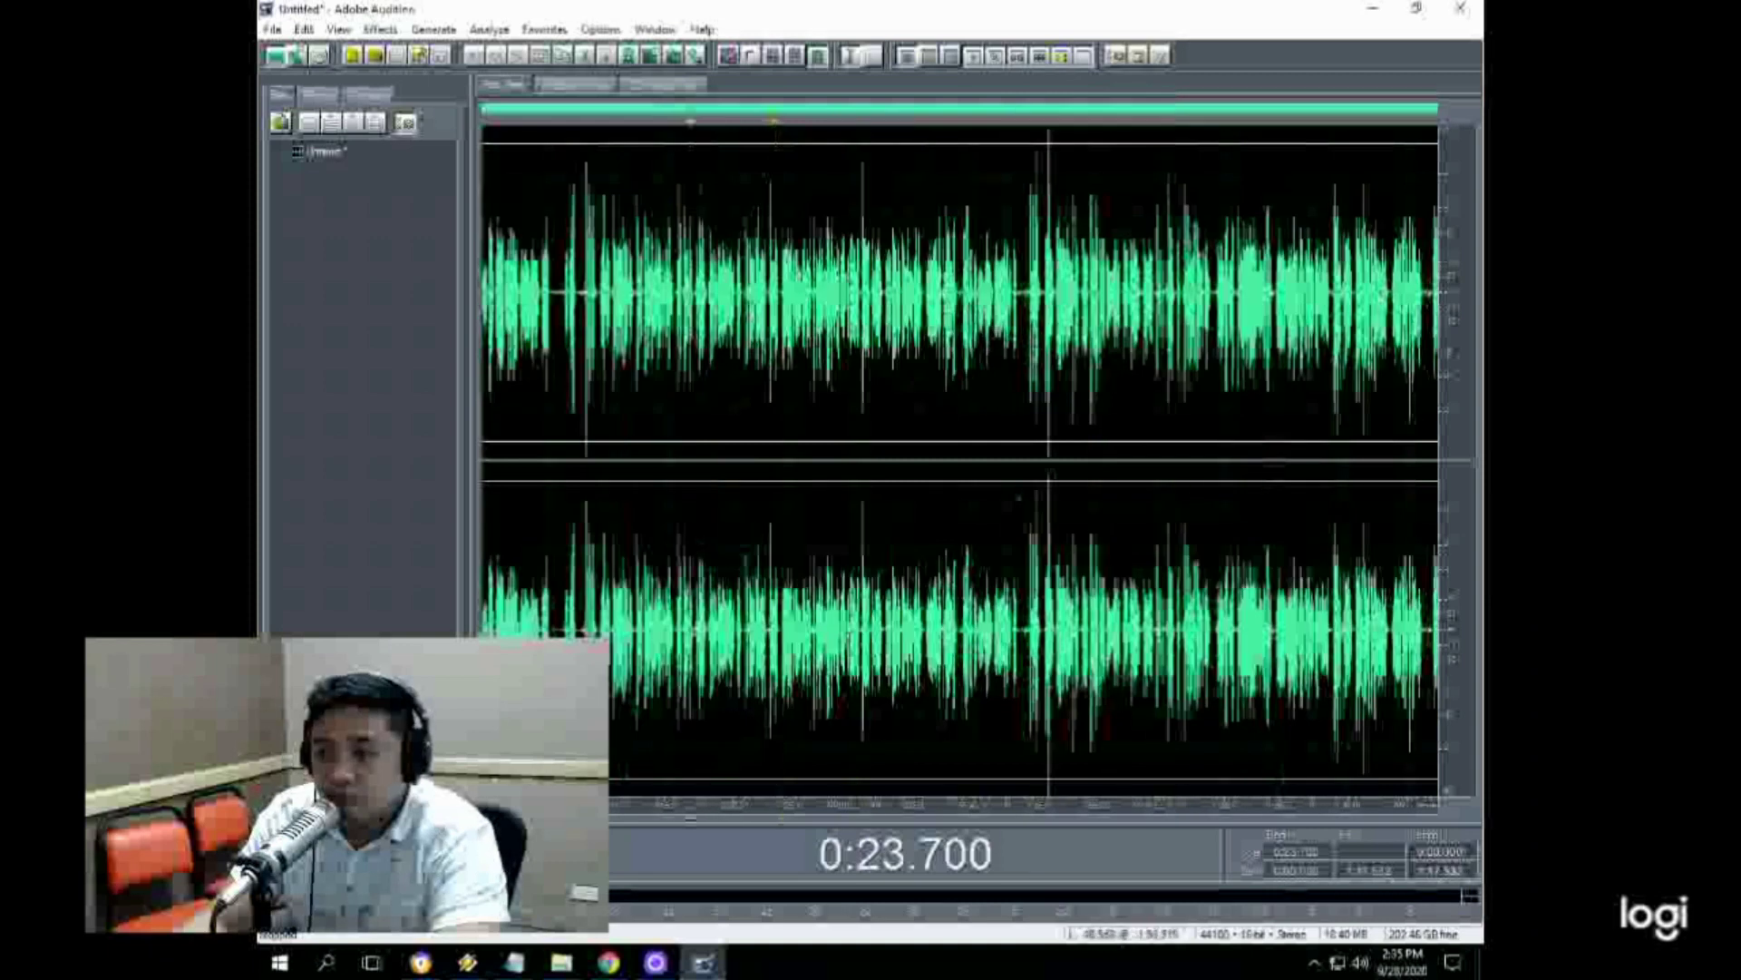
# Step: Play the passage around 1:00 to locate the quiet gap just before the tall peaks
pyautogui.click(1032, 262)
pyautogui.press('=')
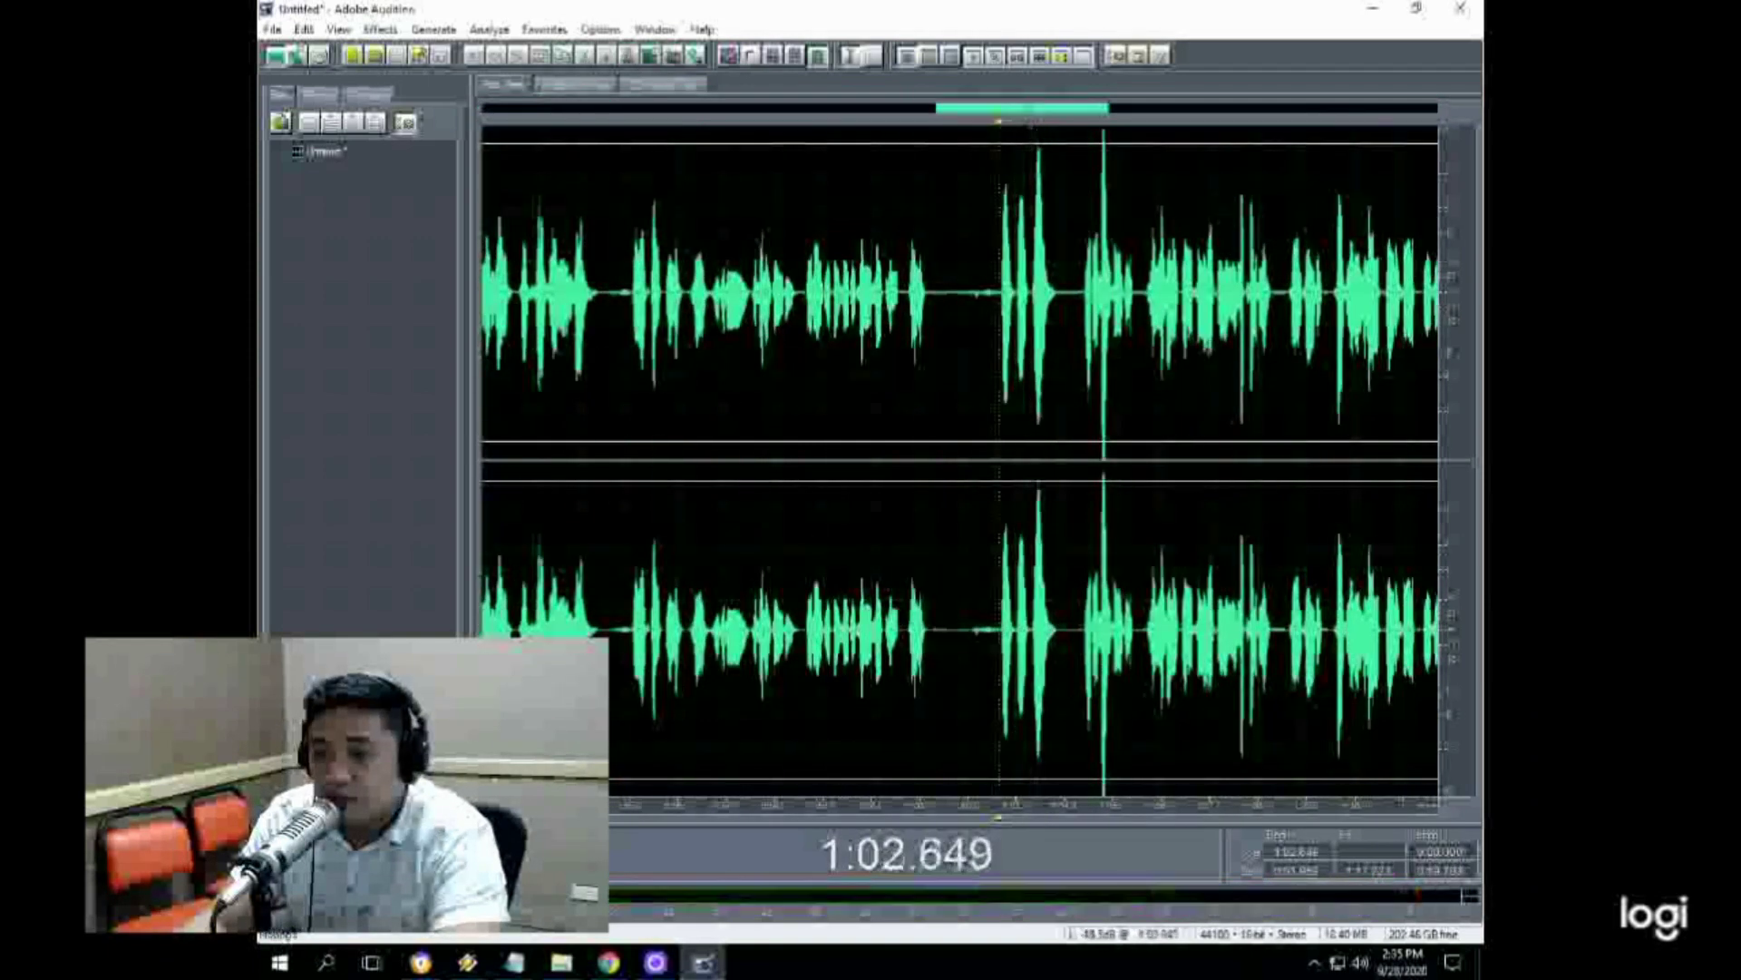
pyautogui.click(830, 272)
pyautogui.press('space')
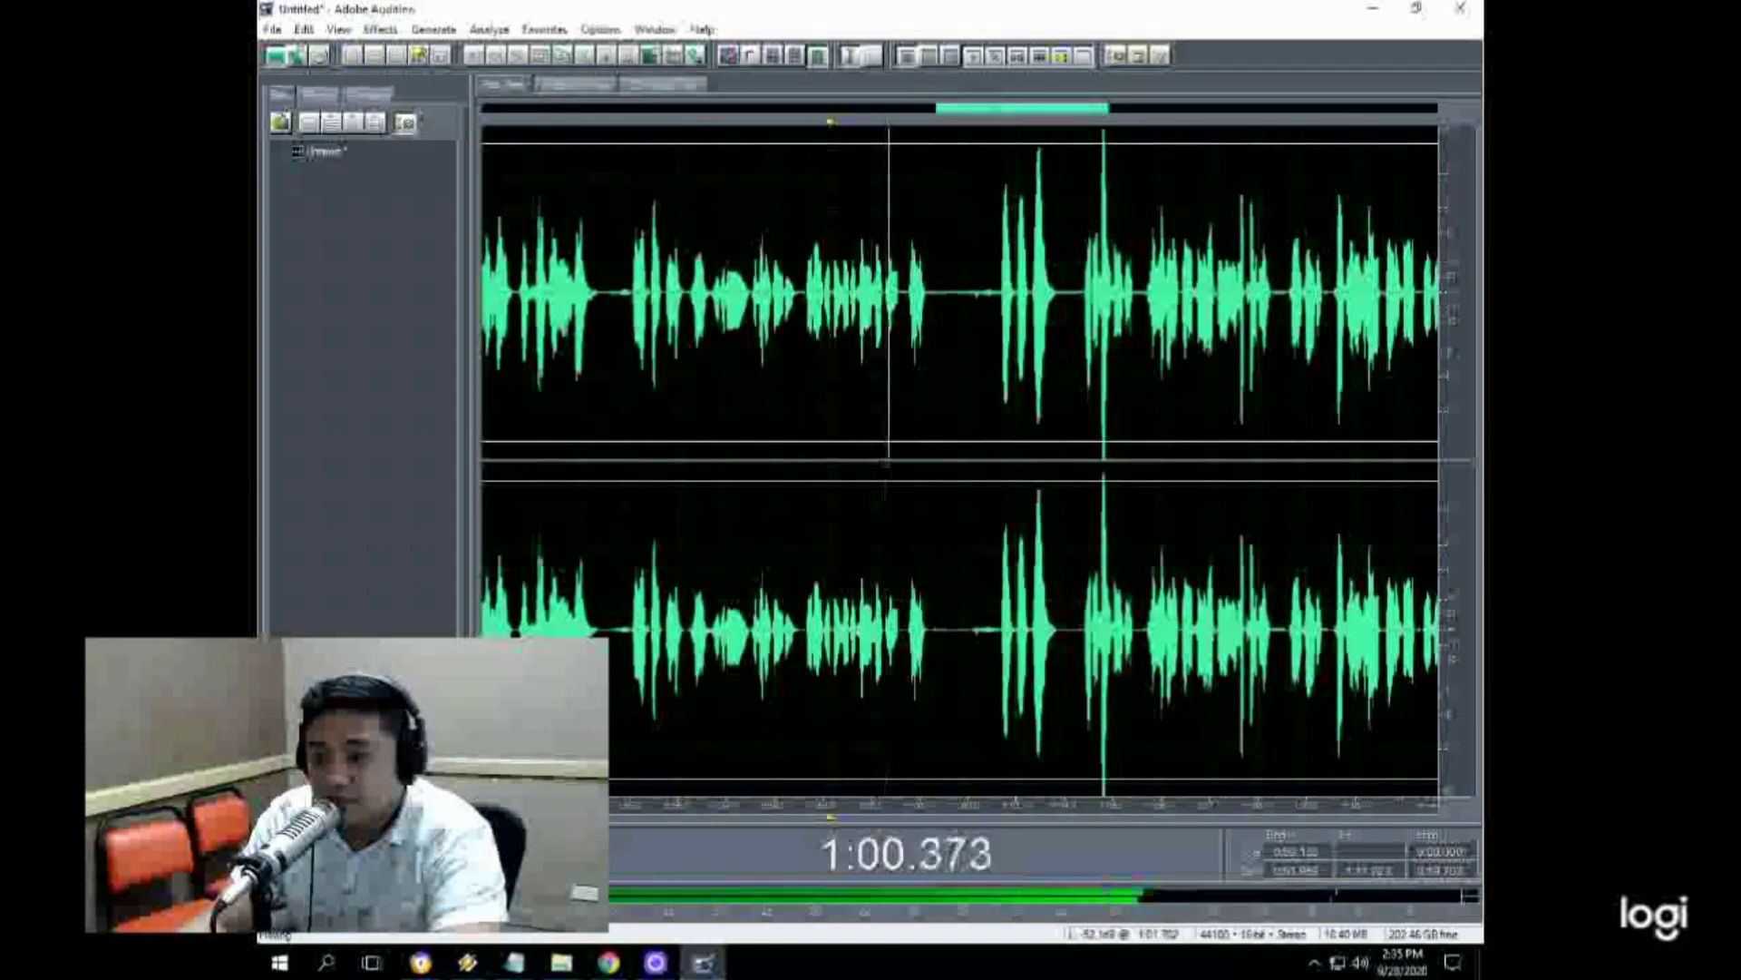
pyautogui.press('space')
pyautogui.scroll(4, 977, 294)
pyautogui.moveTo(803, 330); pyautogui.dragTo(1133, 330)
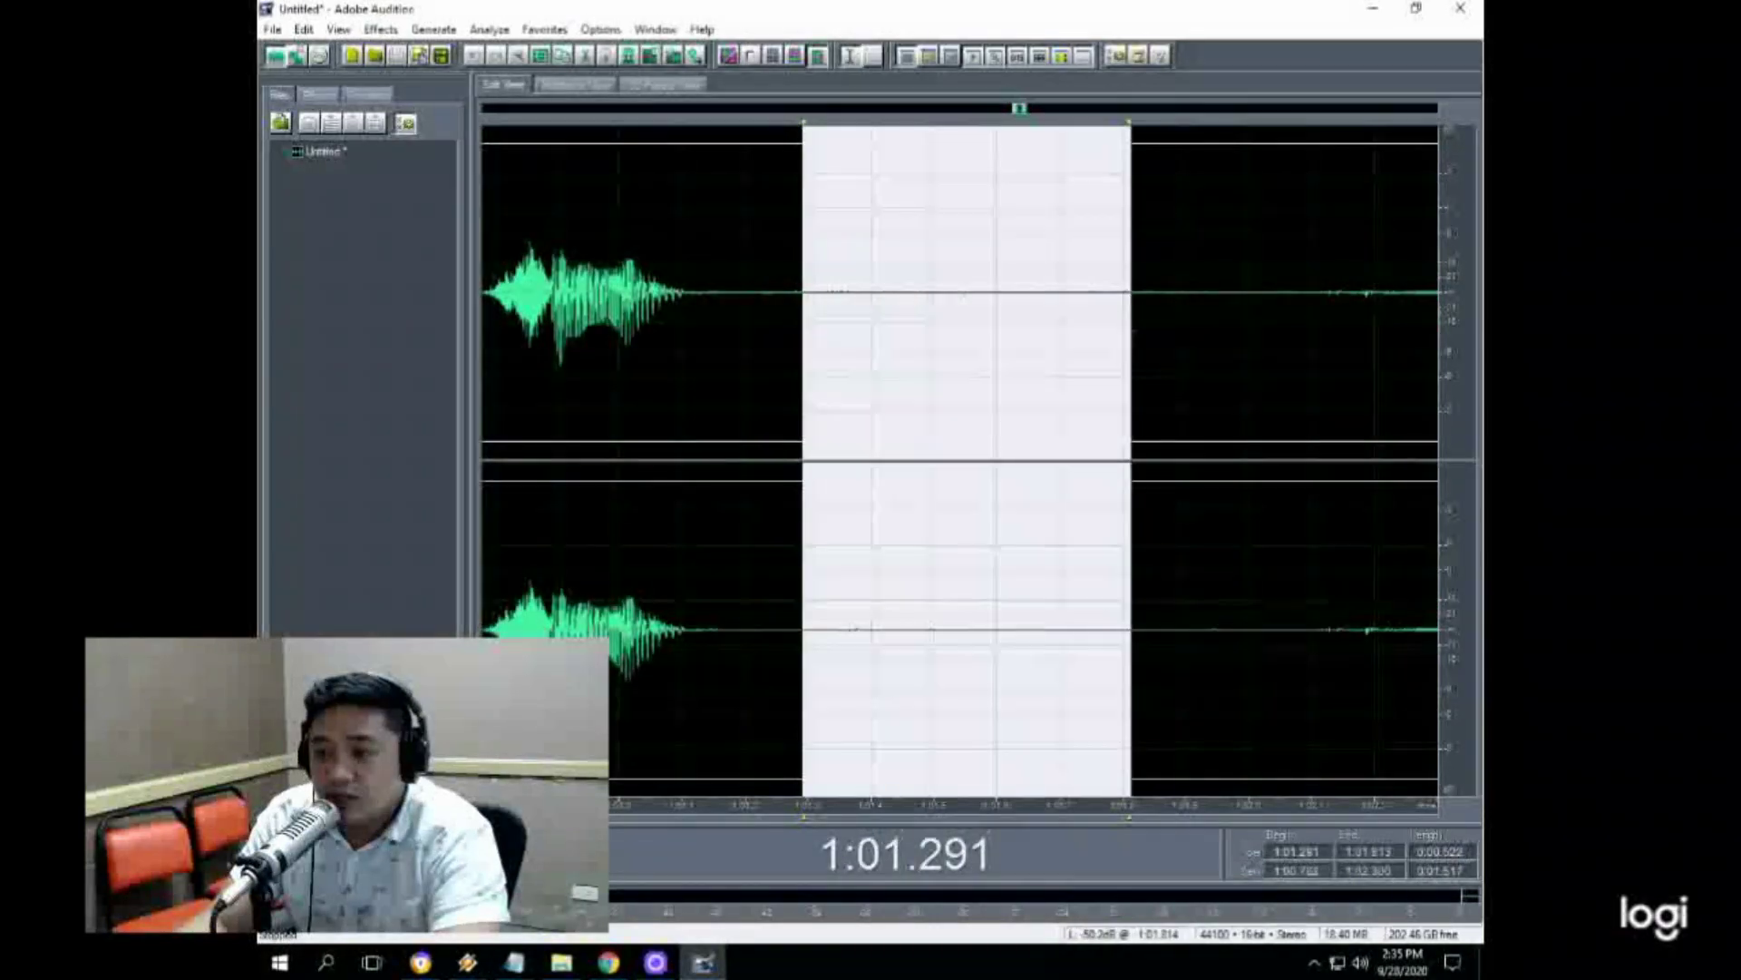
pyautogui.click(372, 31)
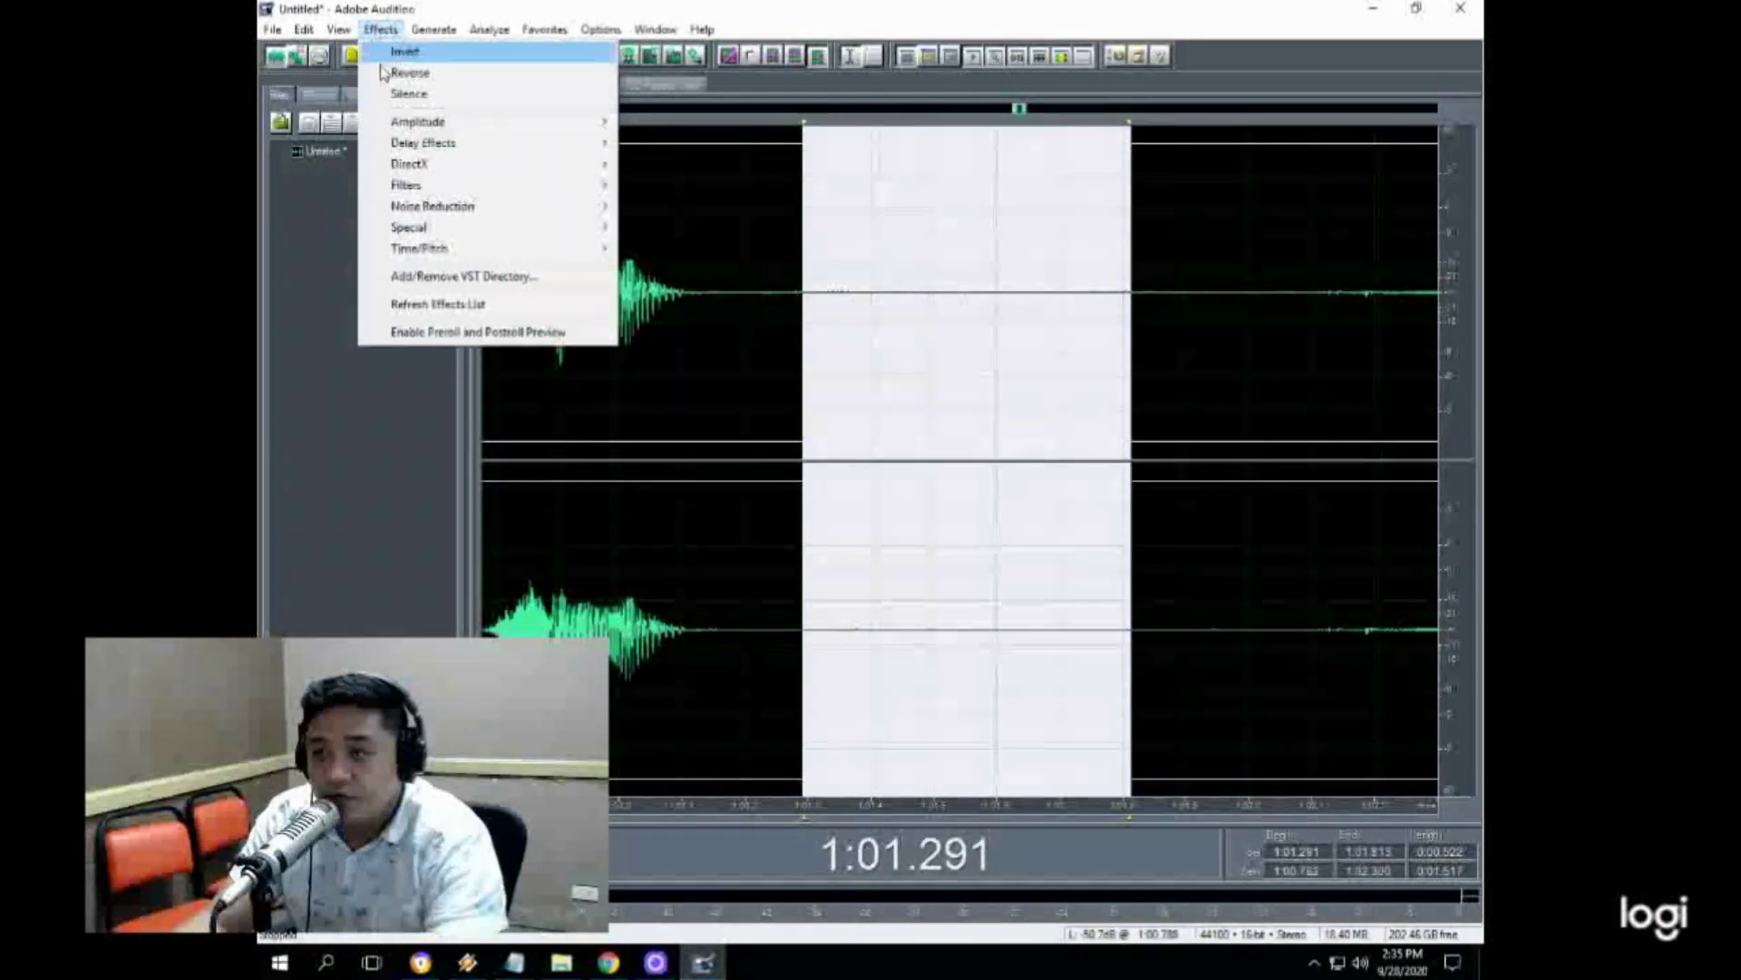
pyautogui.click(409, 94)
pyautogui.click(870, 210)
# Step: Capture a noise profile from the quiet stretch between about 1:01.373 and 1:01.650 and apply Noise Reduction to the entire file
pyautogui.scroll(-4, 869, 211)
pyautogui.press('=')
pyautogui.press('=')
pyautogui.press('=')
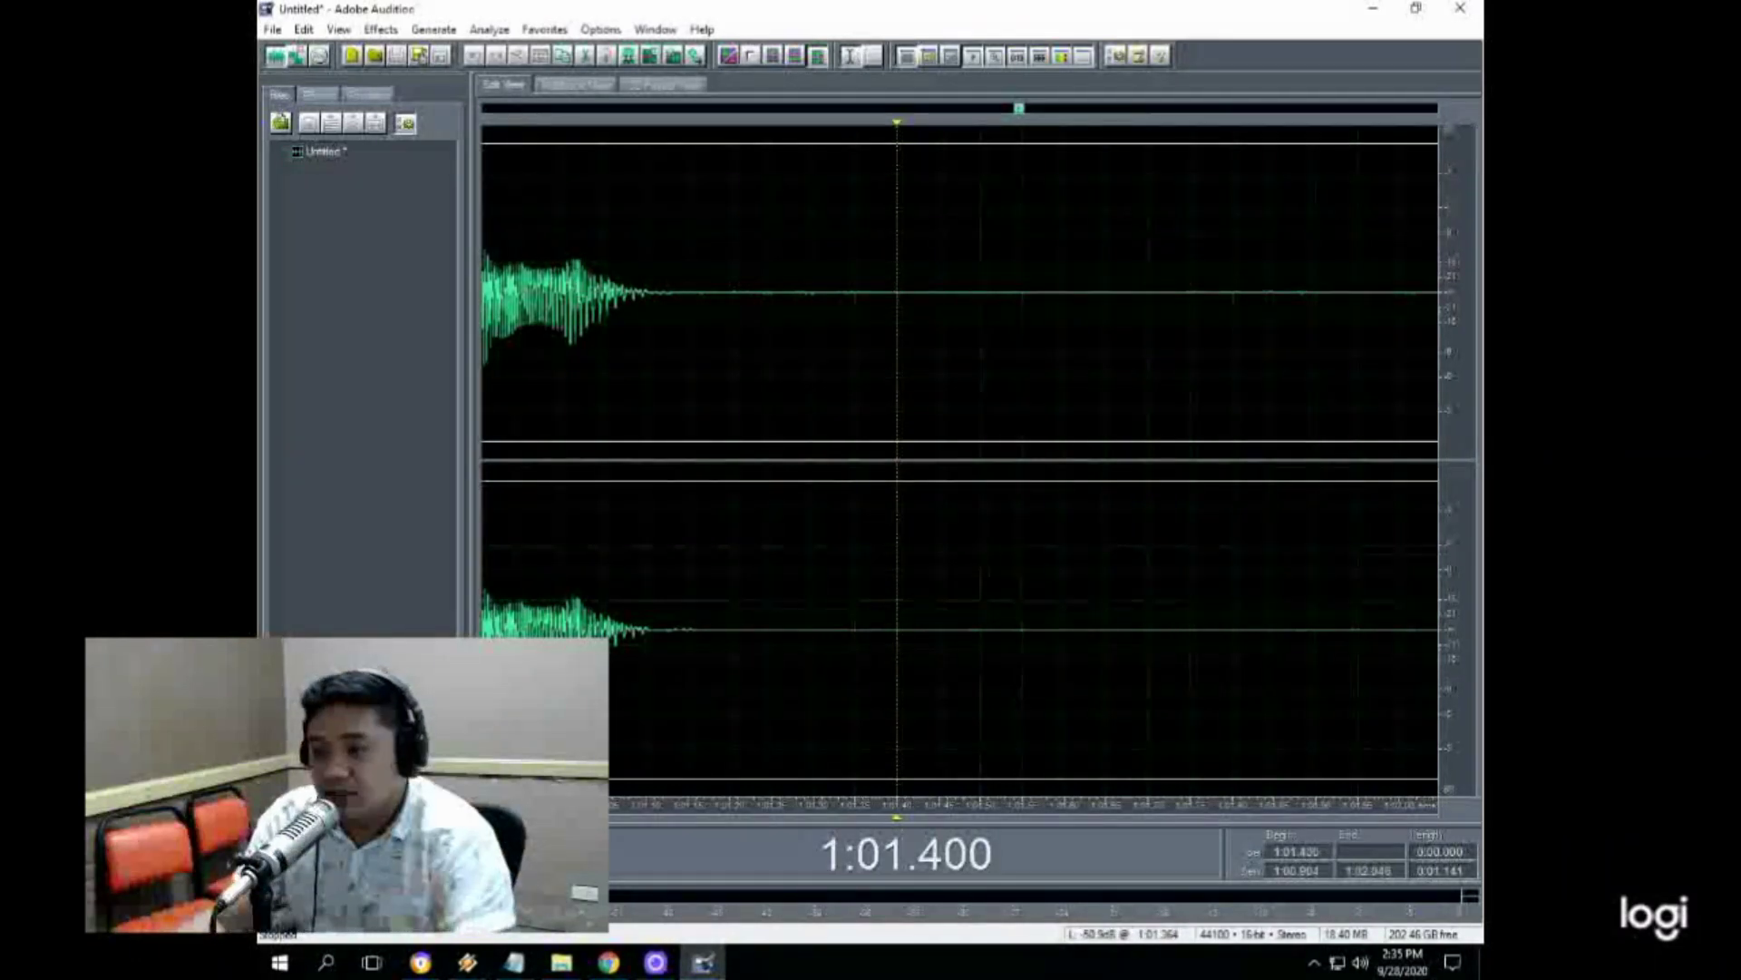
pyautogui.moveTo(874, 327); pyautogui.dragTo(1104, 342)
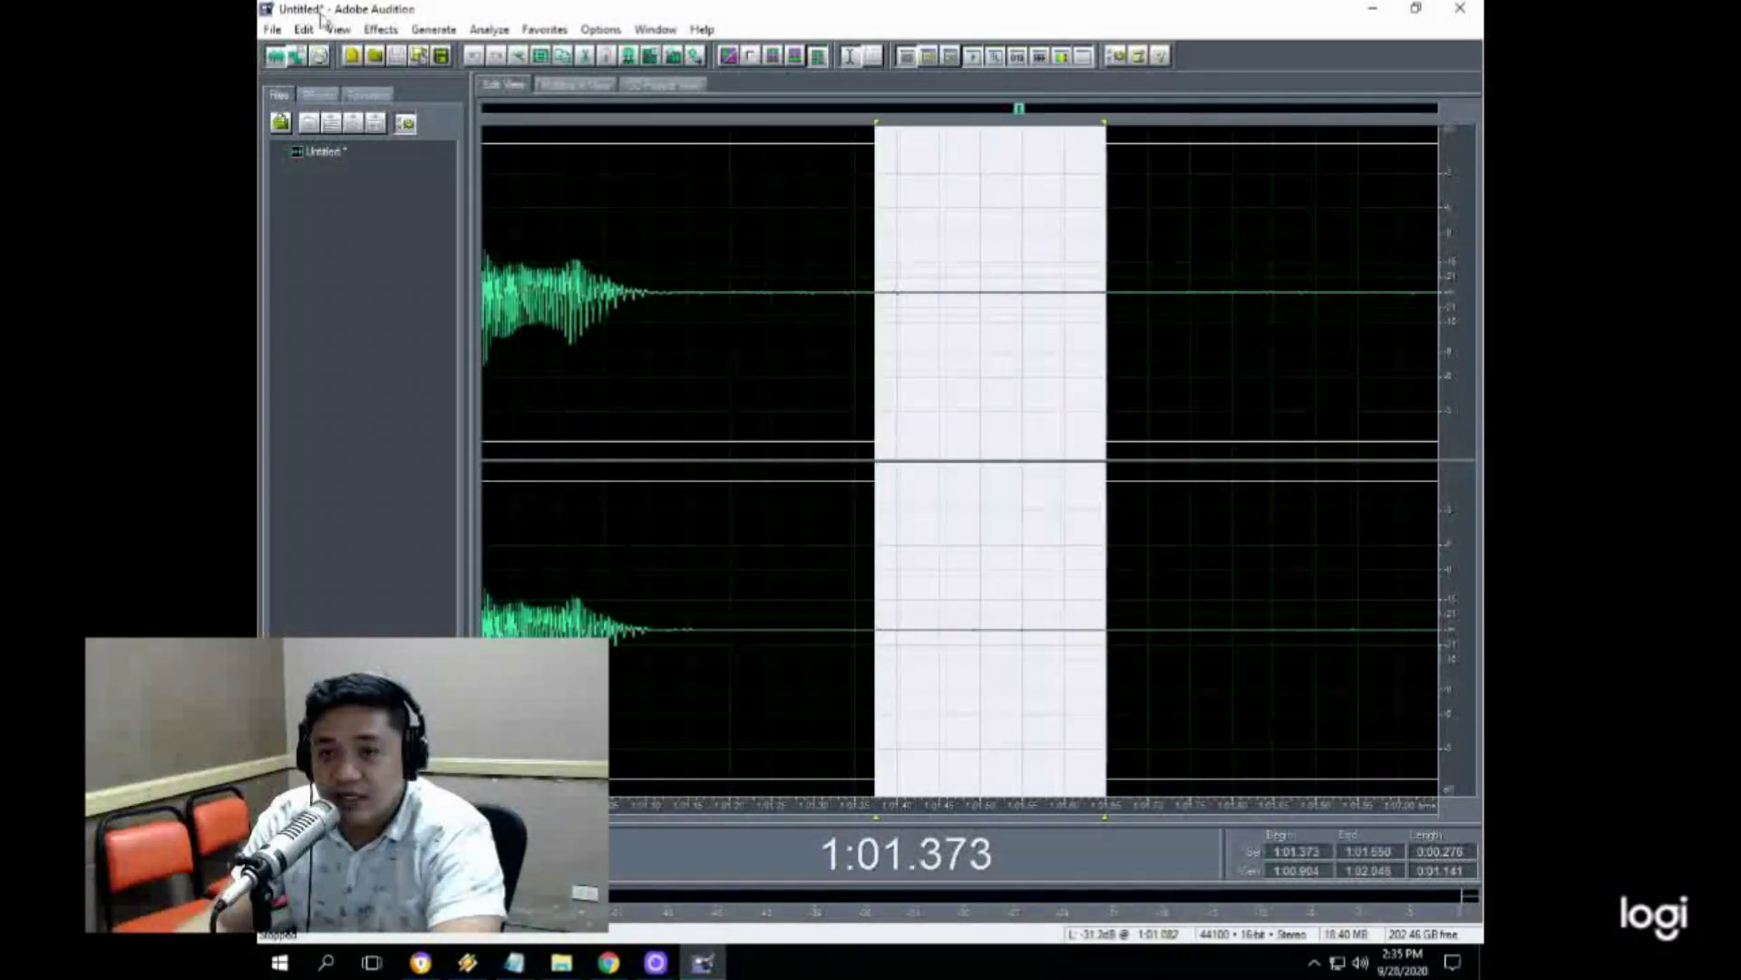
pyautogui.click(380, 29)
pyautogui.moveTo(427, 210)
pyautogui.click(654, 291)
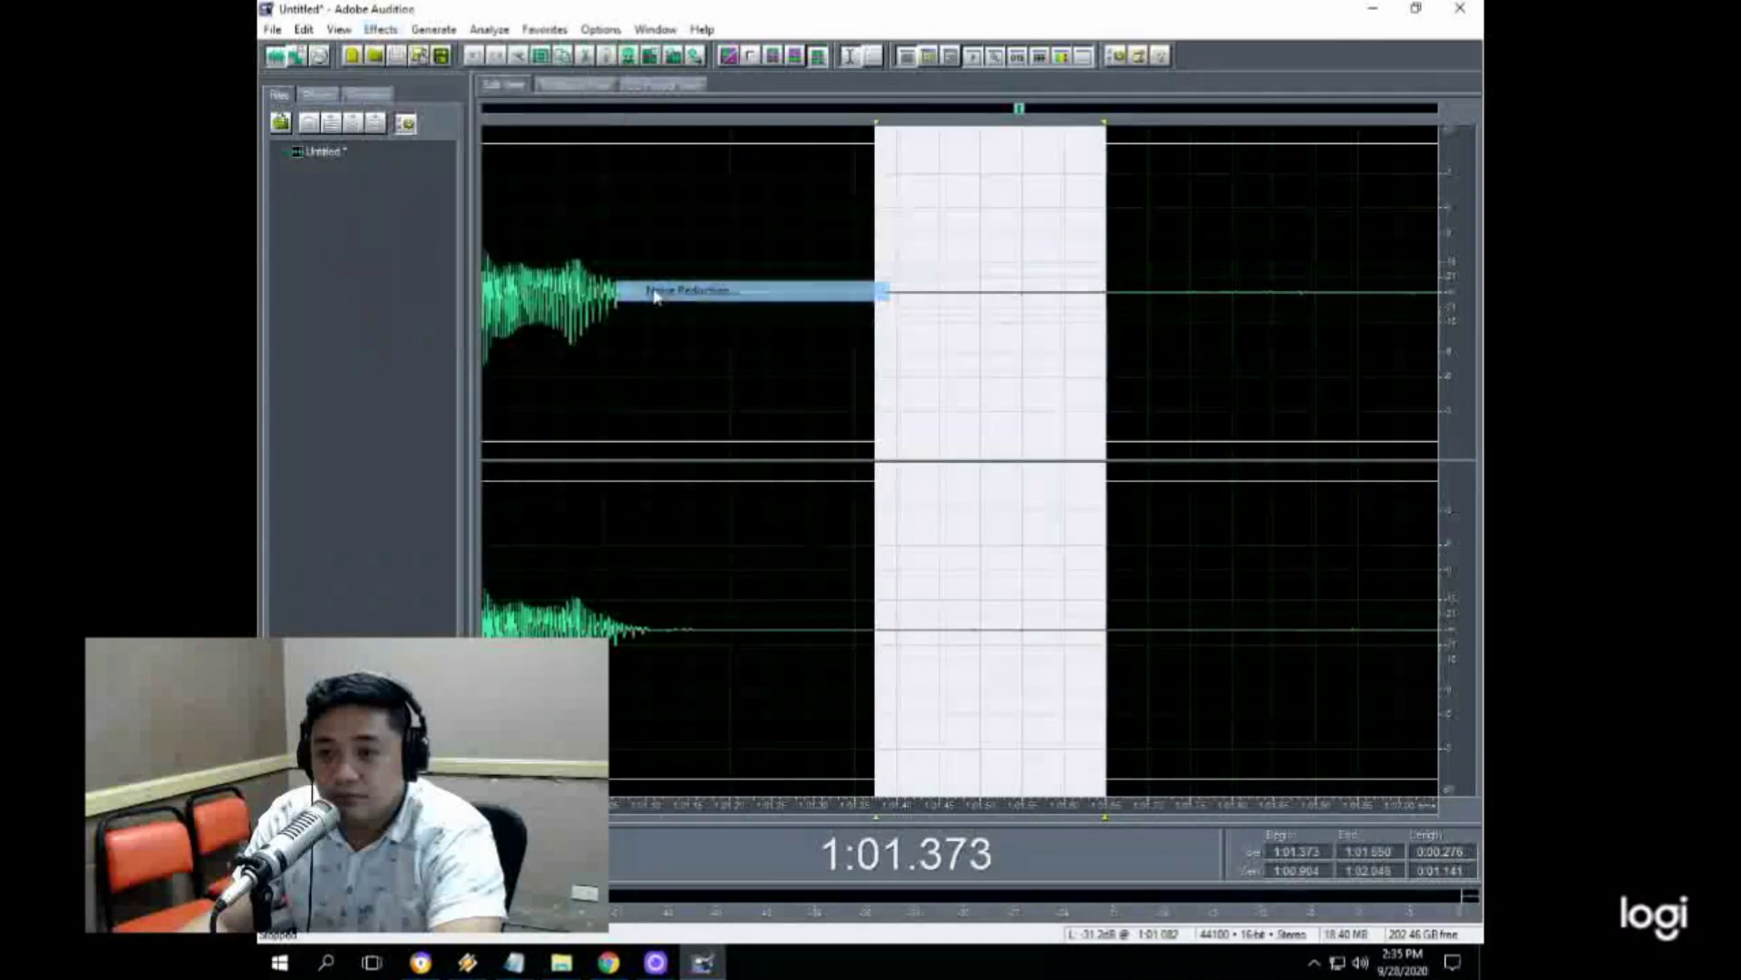
pyautogui.click(1013, 296)
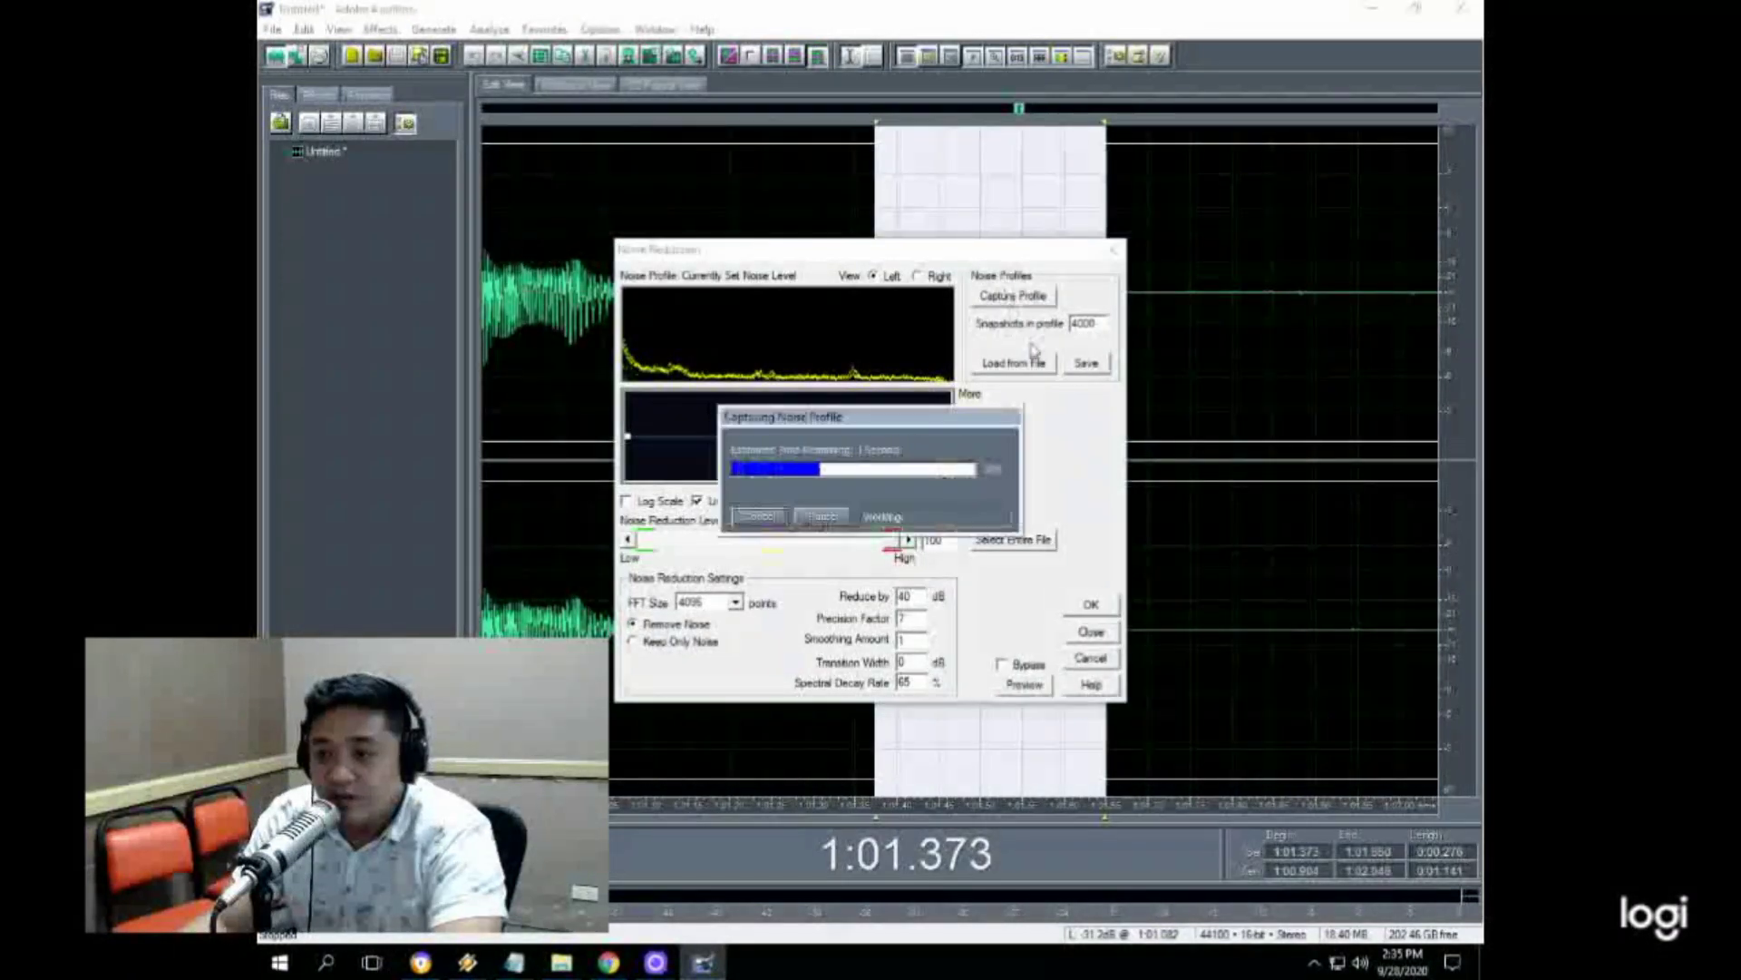
pyautogui.click(1041, 538)
pyautogui.click(1091, 604)
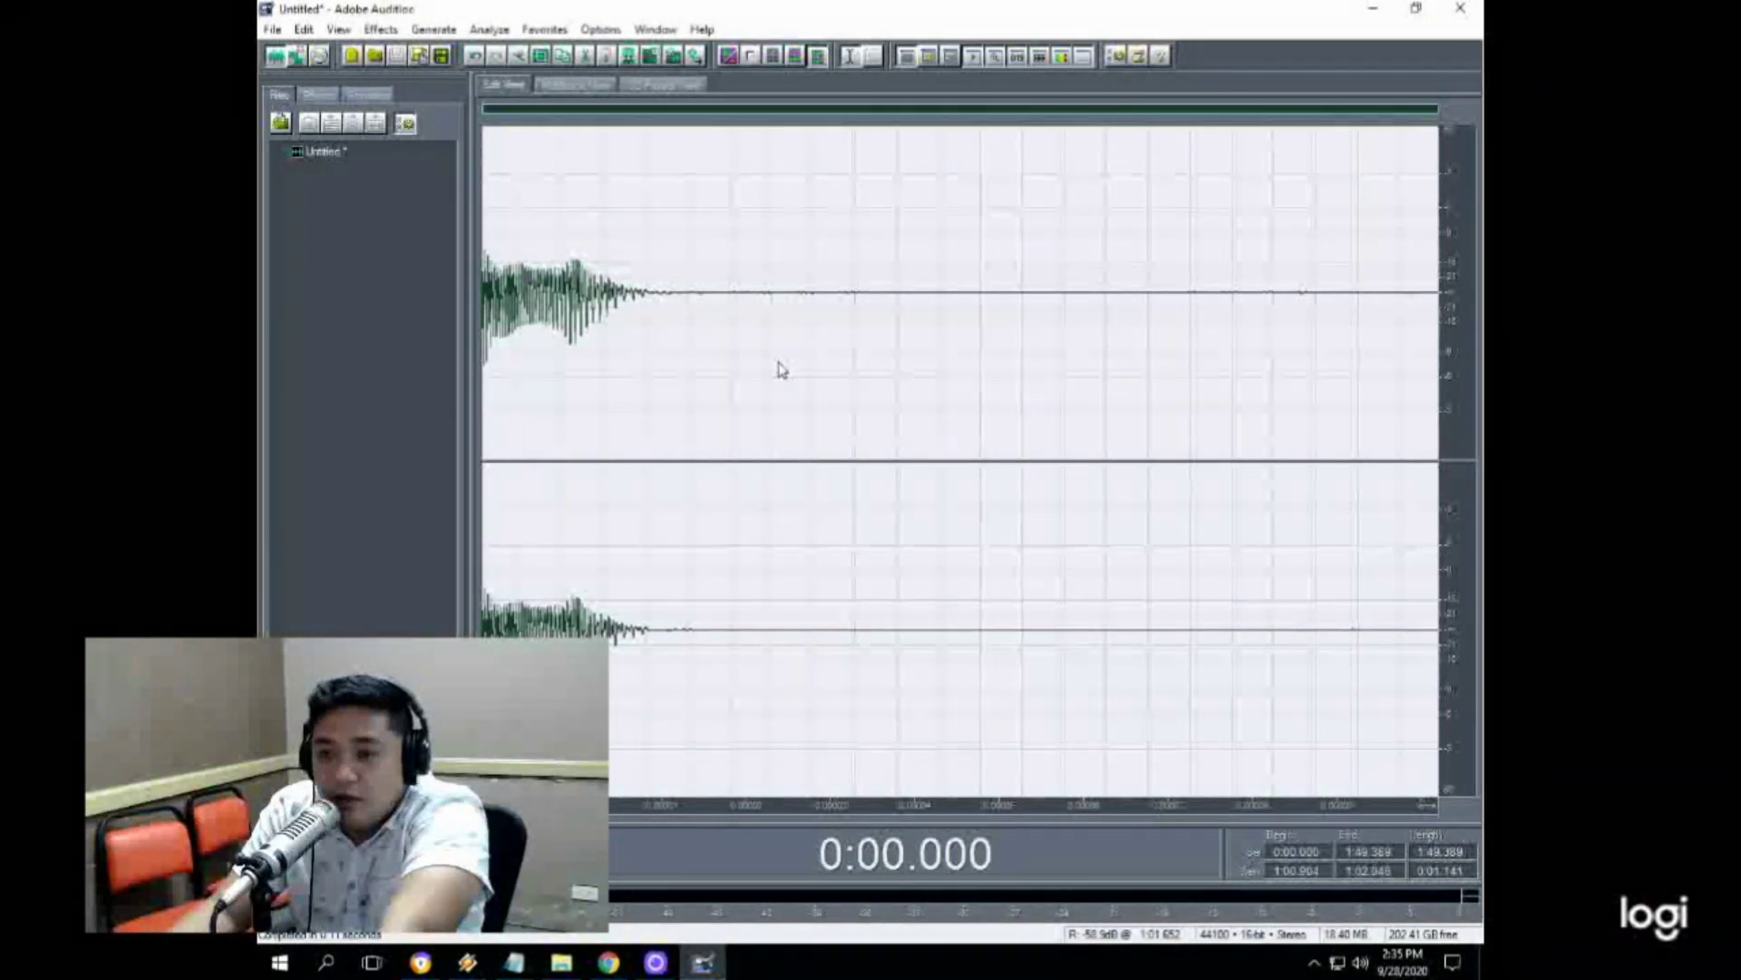
# Step: Switch the logi capture app to its camera-only scene and back to the screen-with-webcam scene, and return to Adobe Audition
pyautogui.click(656, 962)
pyautogui.click(655, 962)
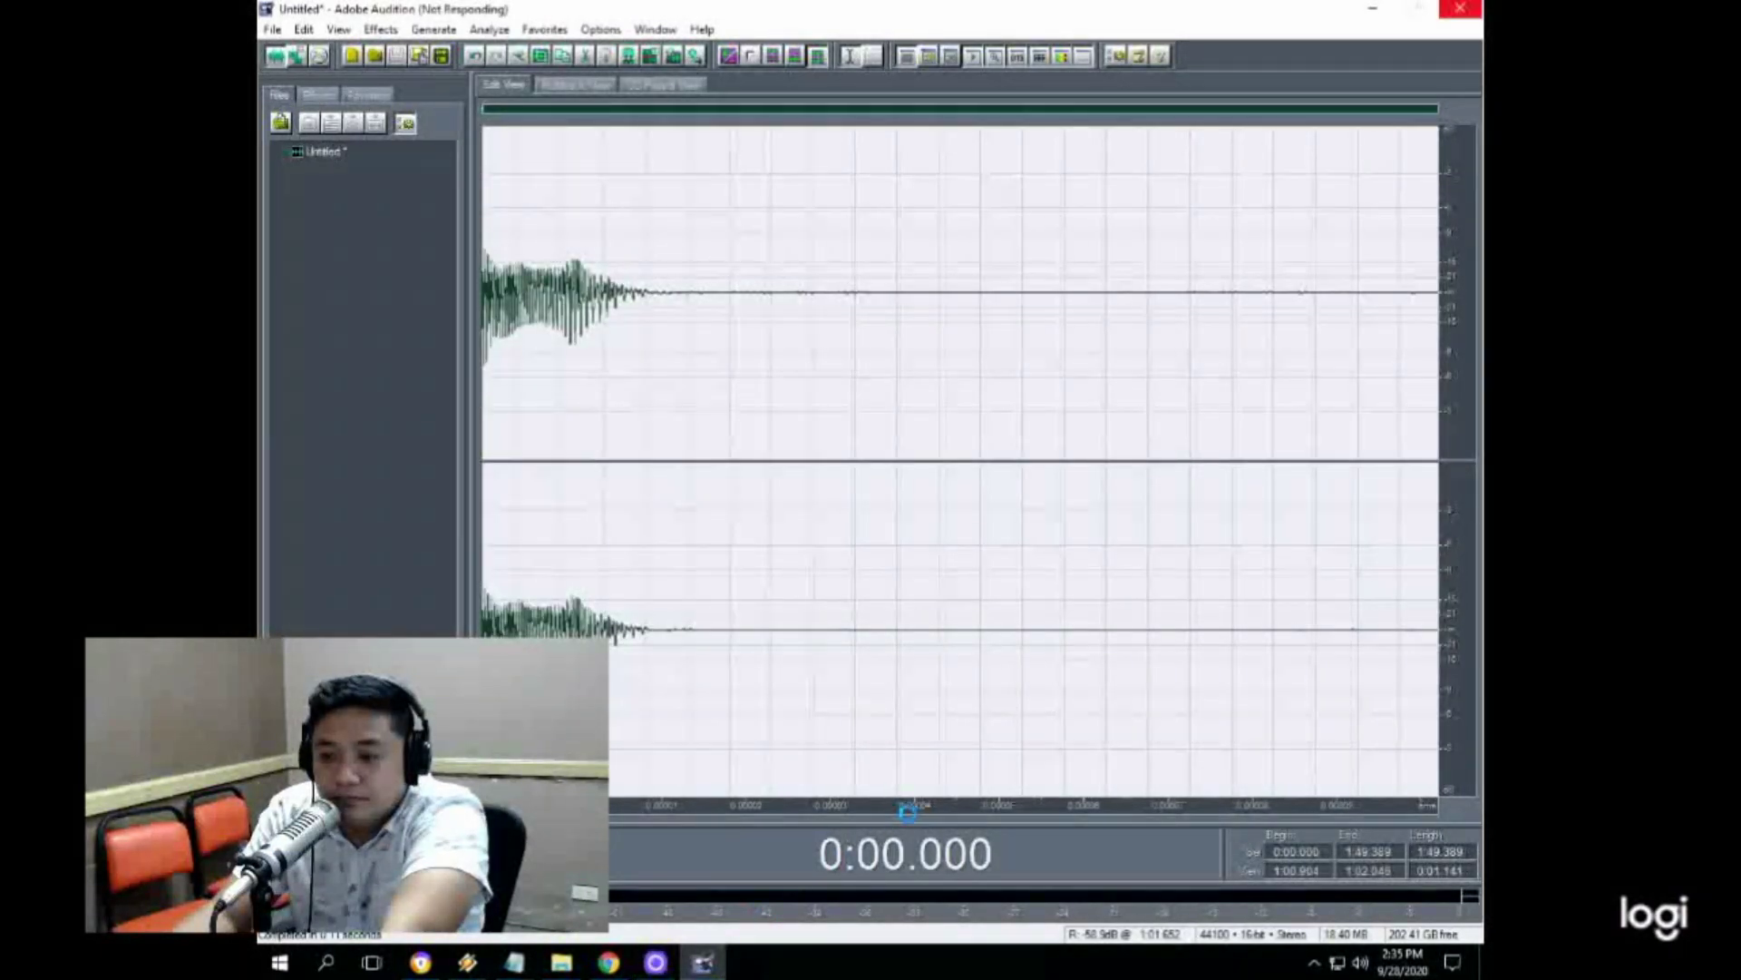
pyautogui.click(655, 962)
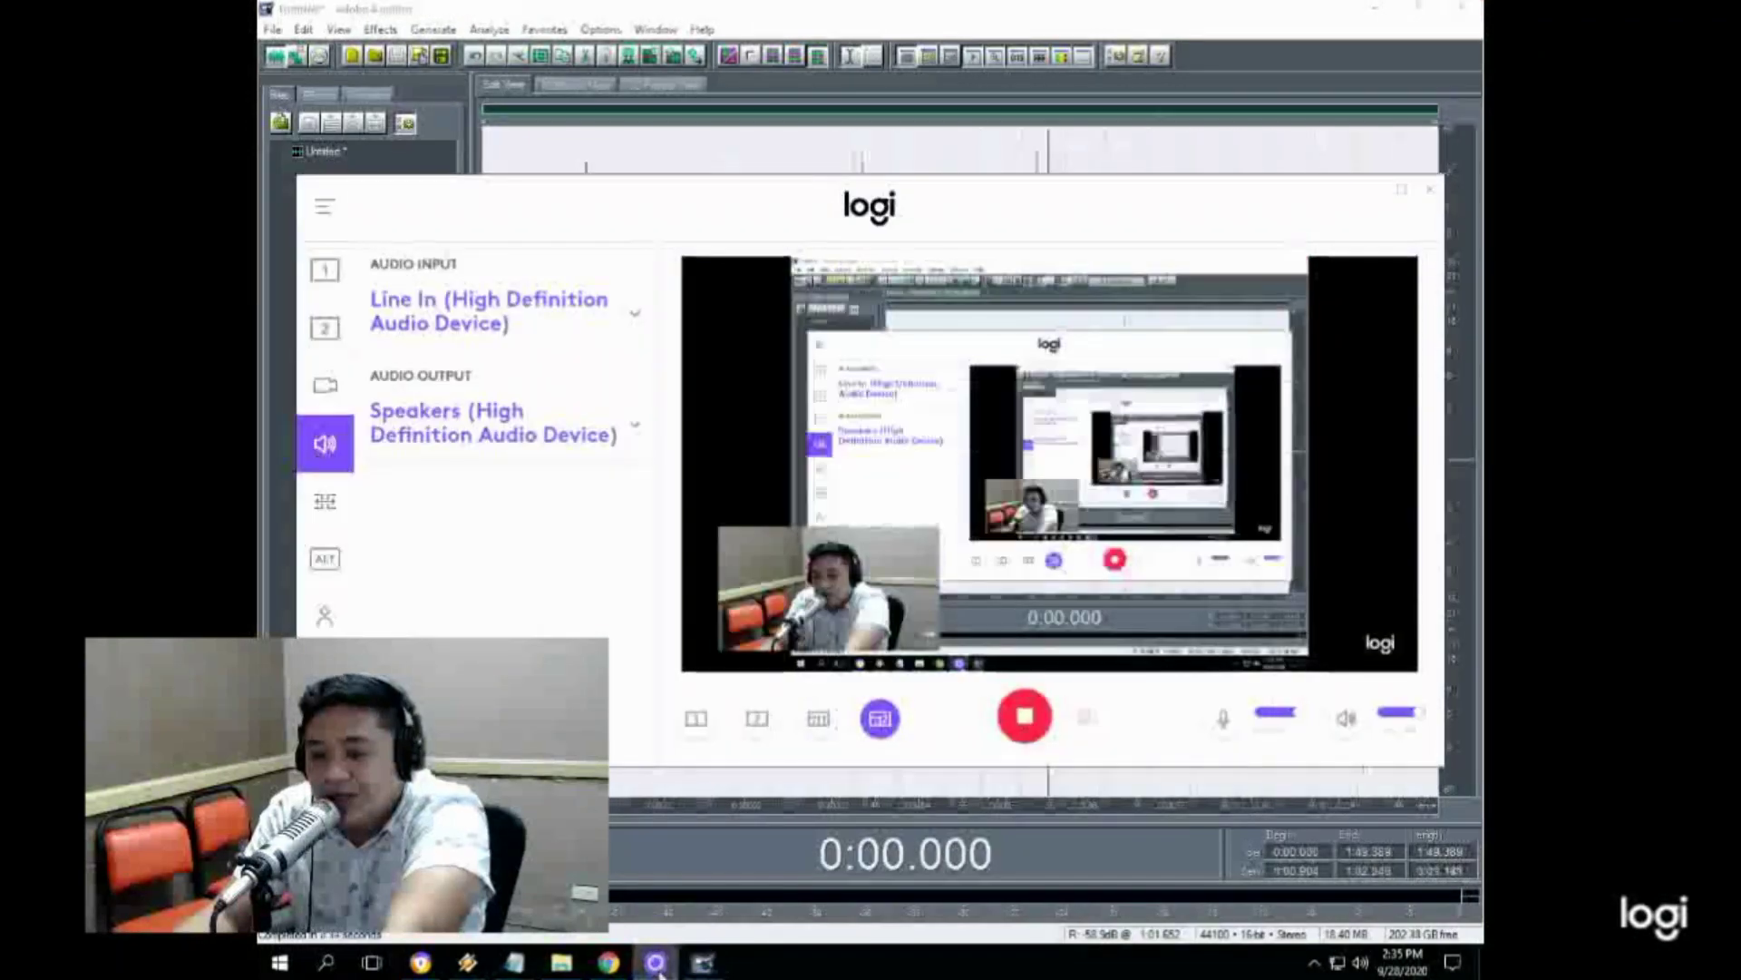
pyautogui.click(697, 721)
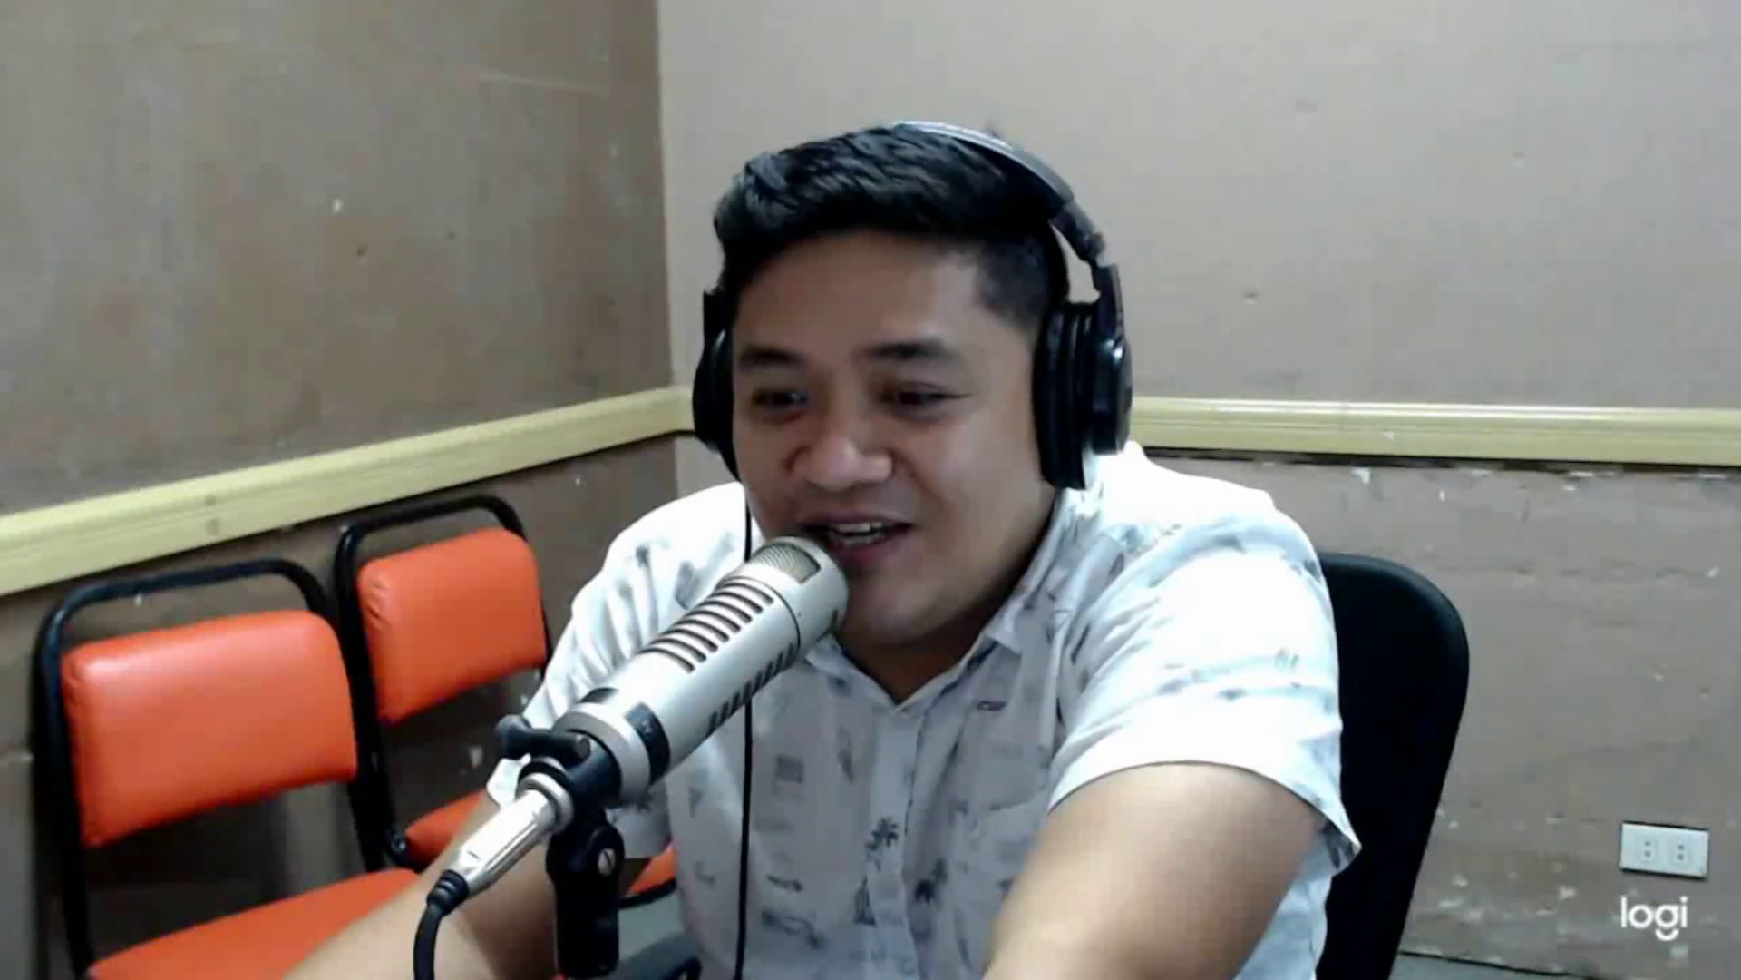
pyautogui.click(878, 717)
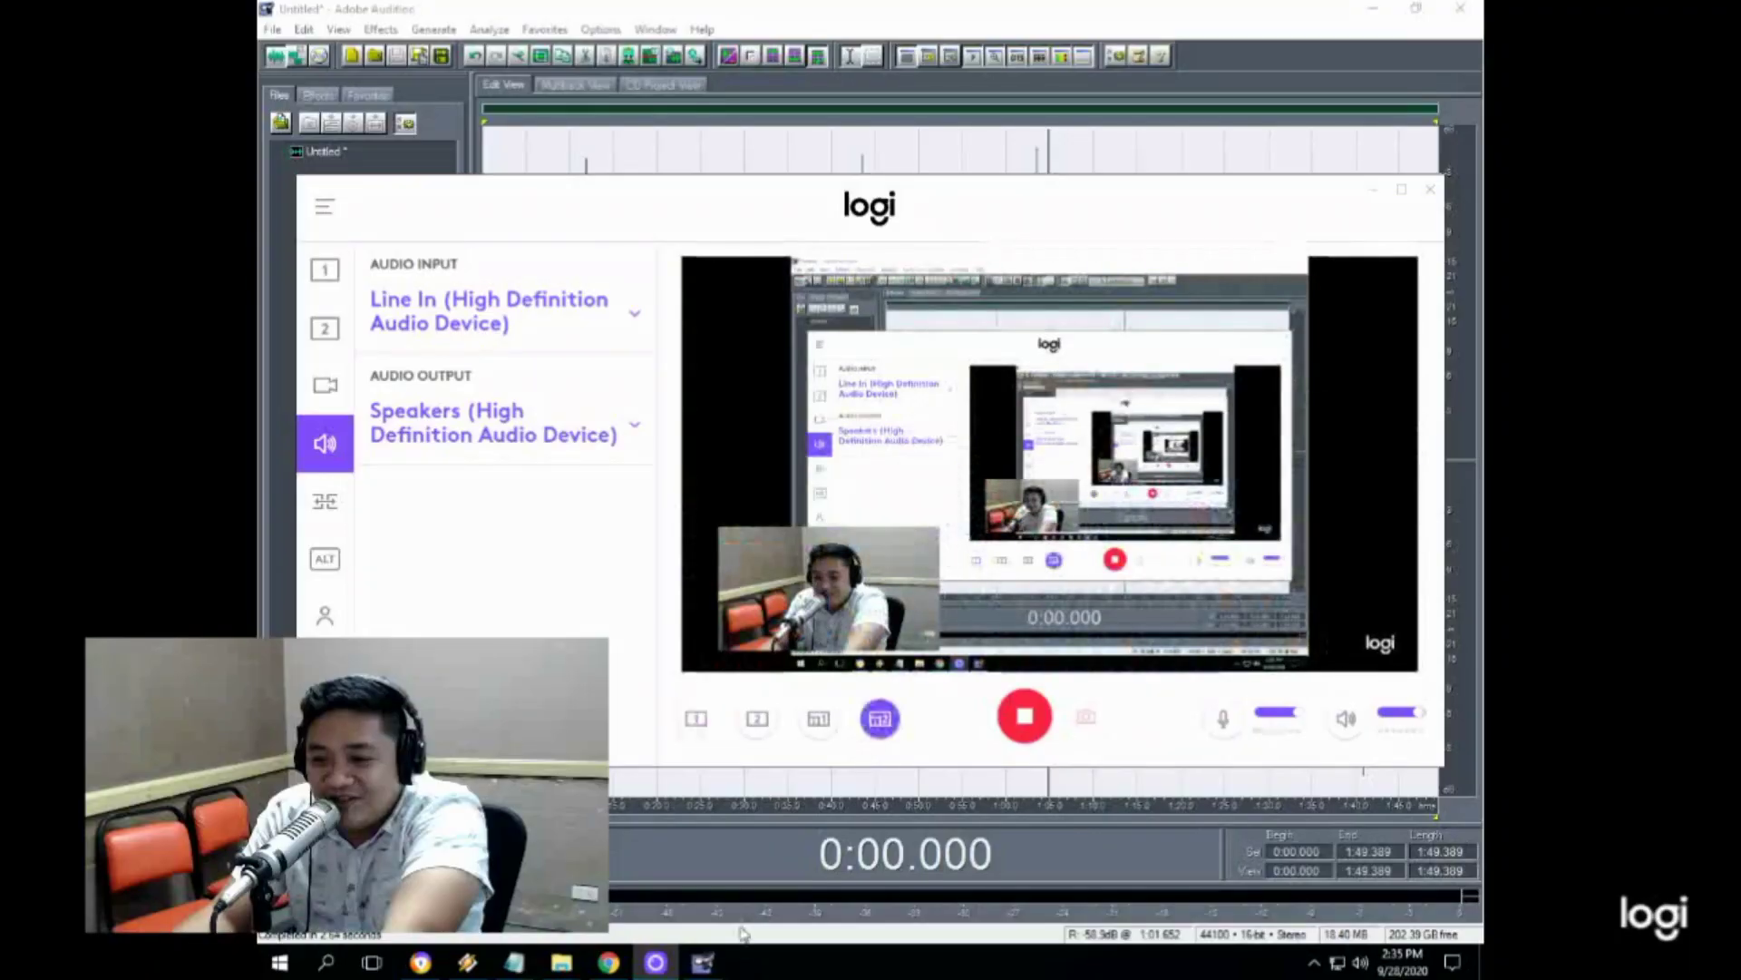
pyautogui.click(656, 963)
pyautogui.click(716, 964)
pyautogui.click(707, 962)
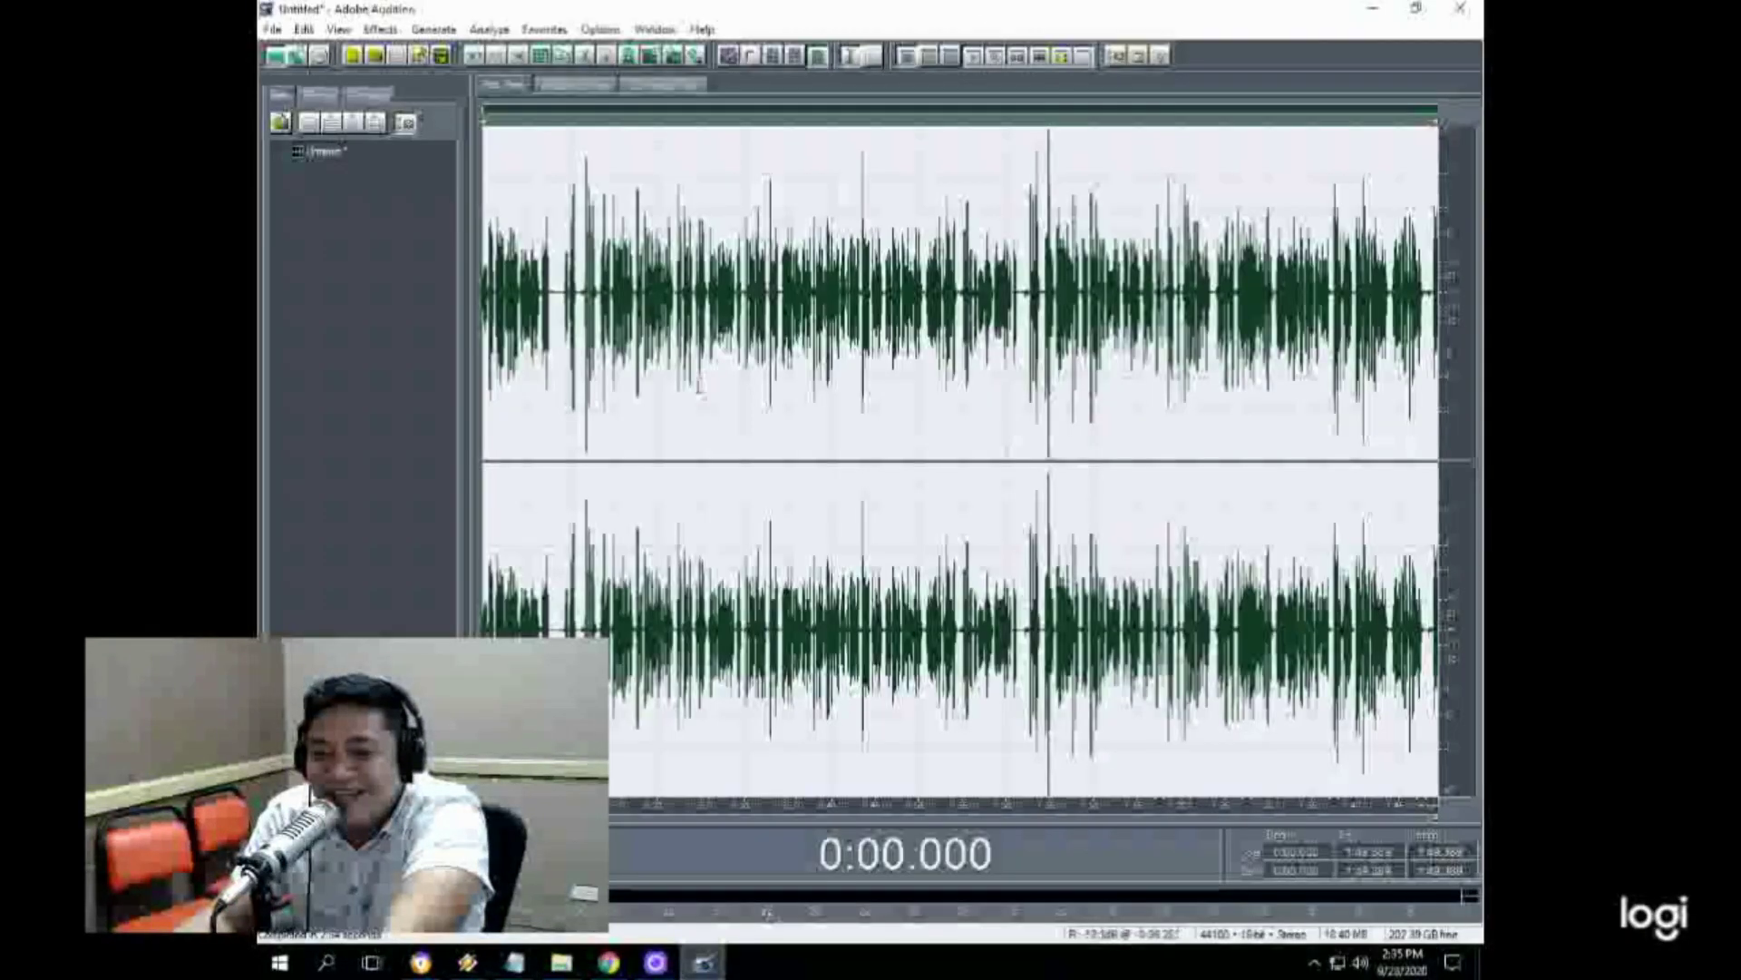
# Step: Apply Dynamics Processing with the Compander preset to the whole recording
pyautogui.click(380, 29)
pyautogui.moveTo(545, 122)
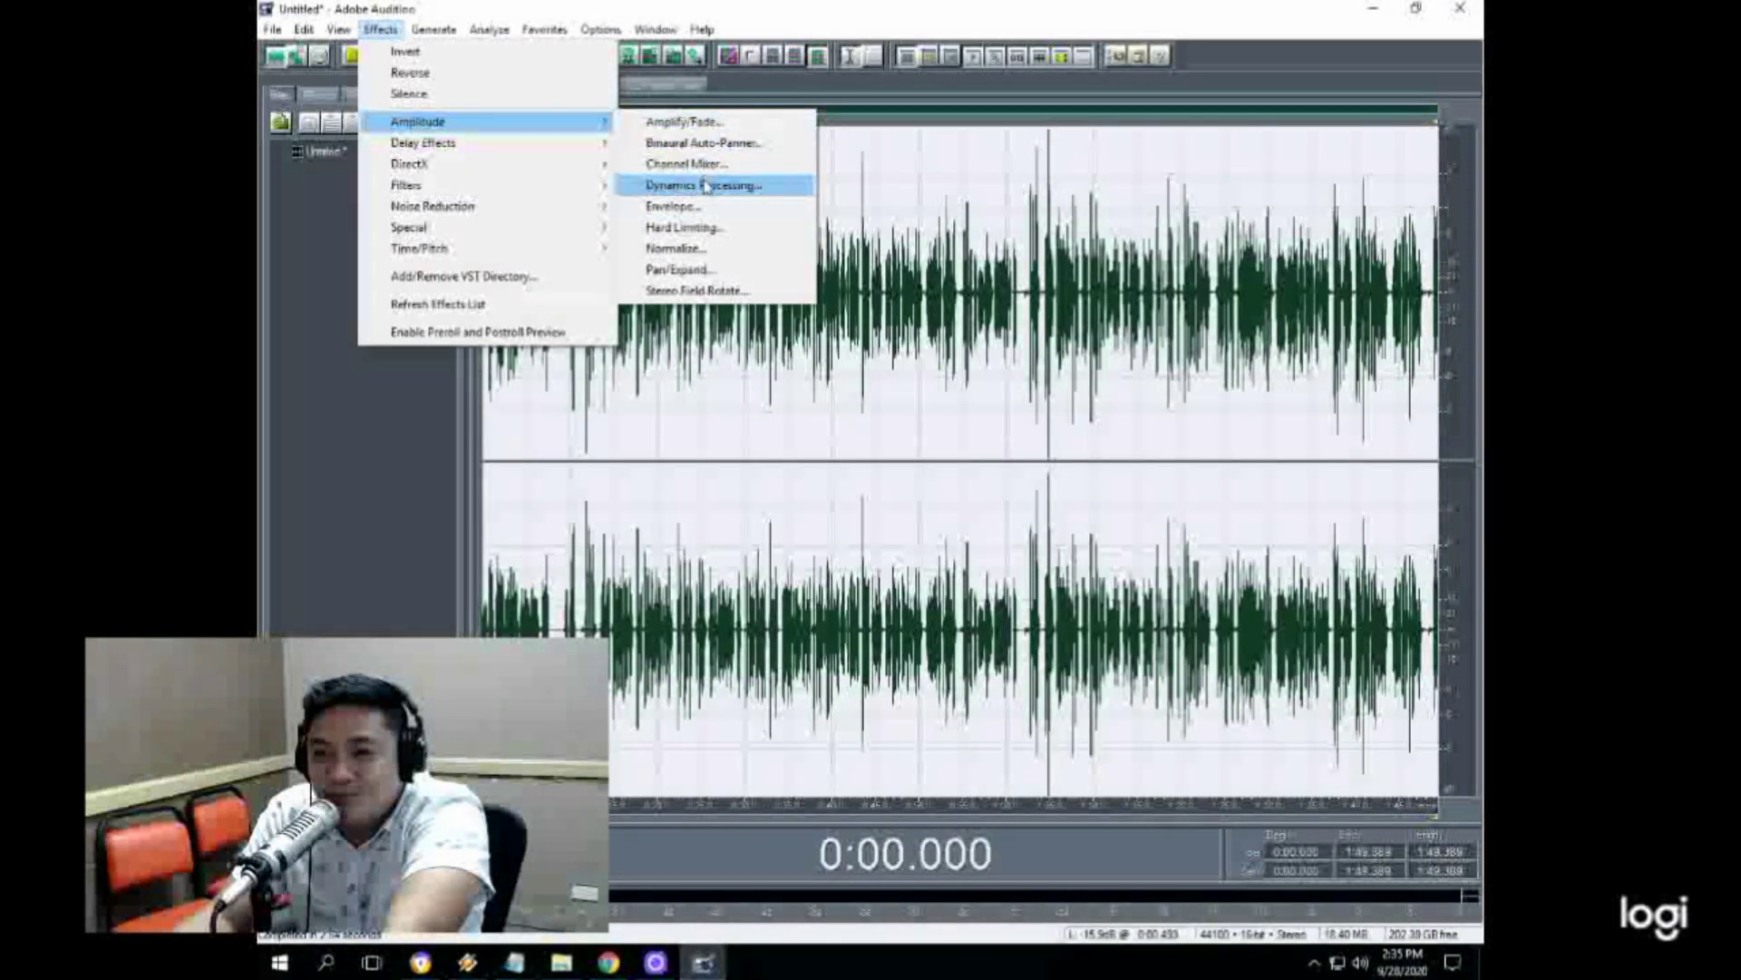
pyautogui.click(641, 12)
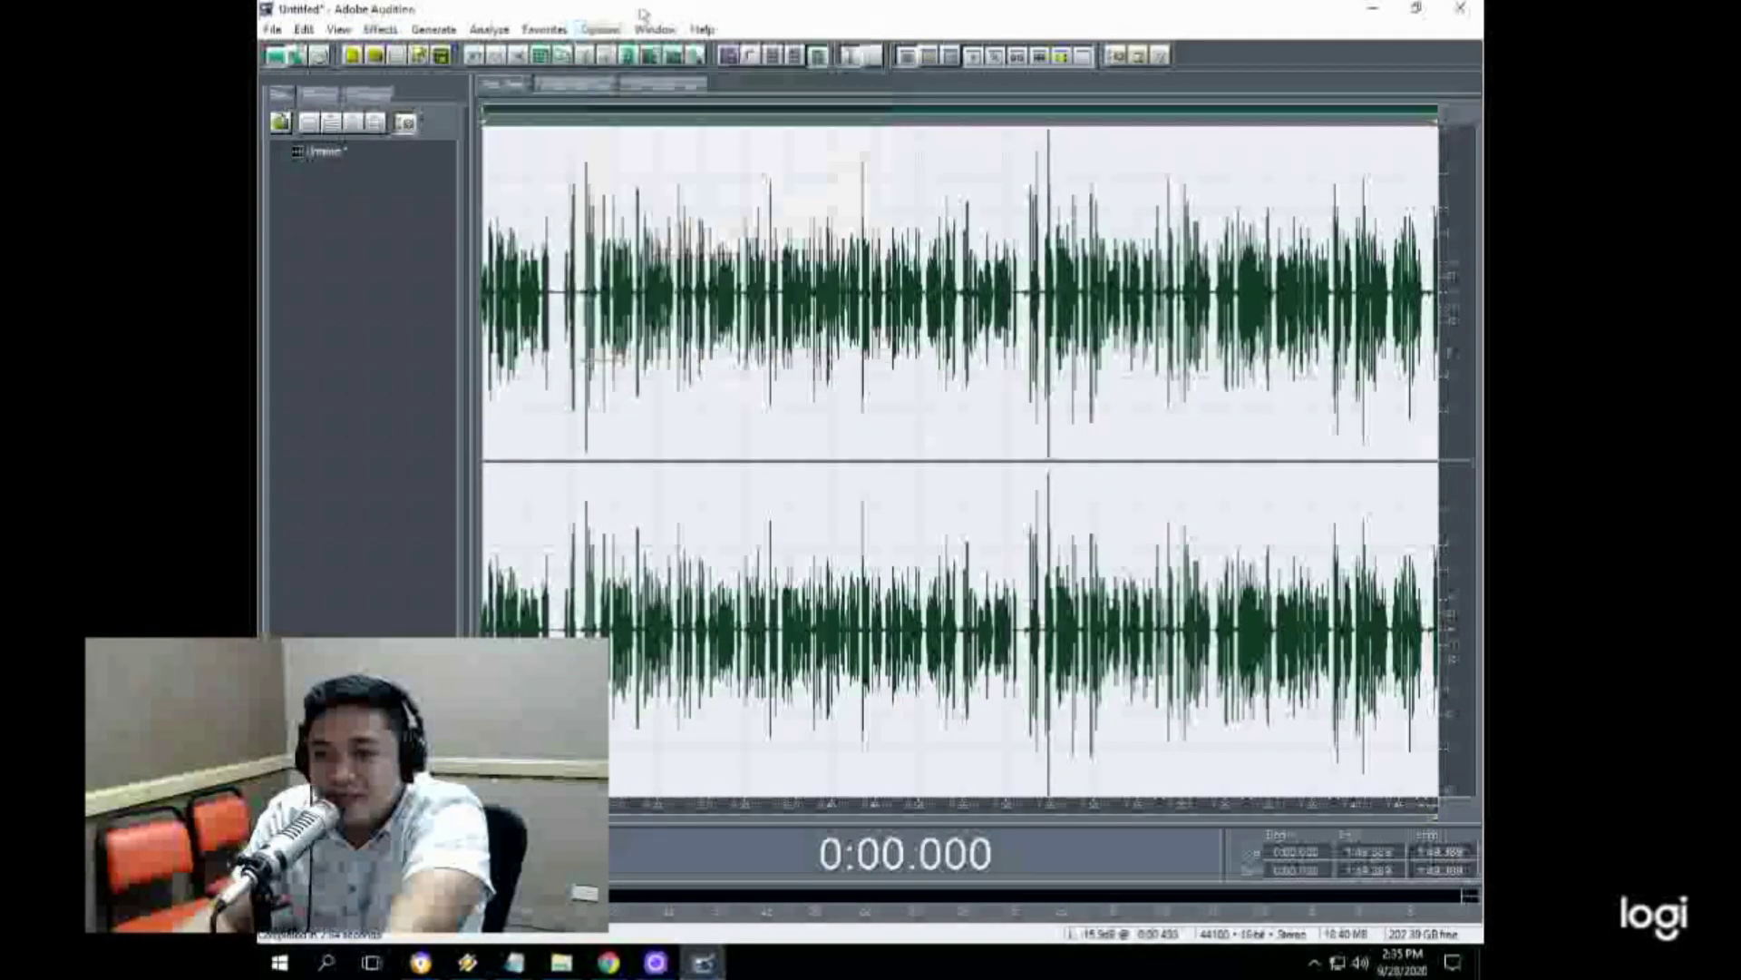
pyautogui.click(382, 29)
pyautogui.moveTo(402, 120)
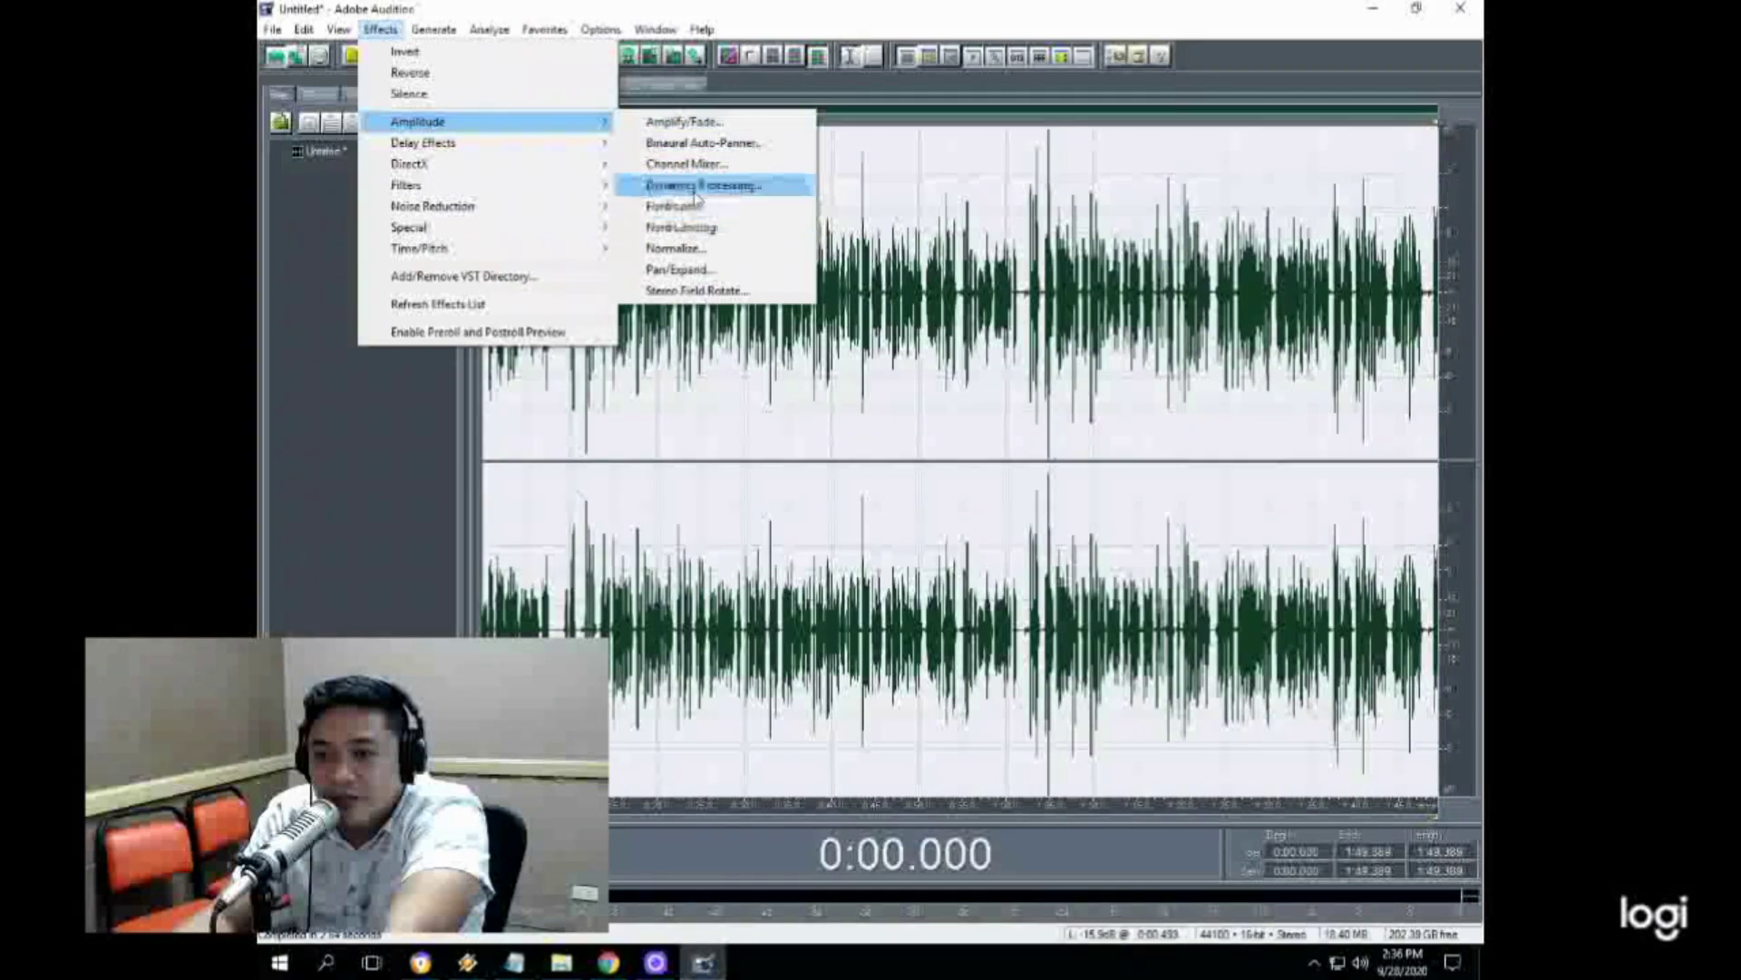
pyautogui.click(697, 186)
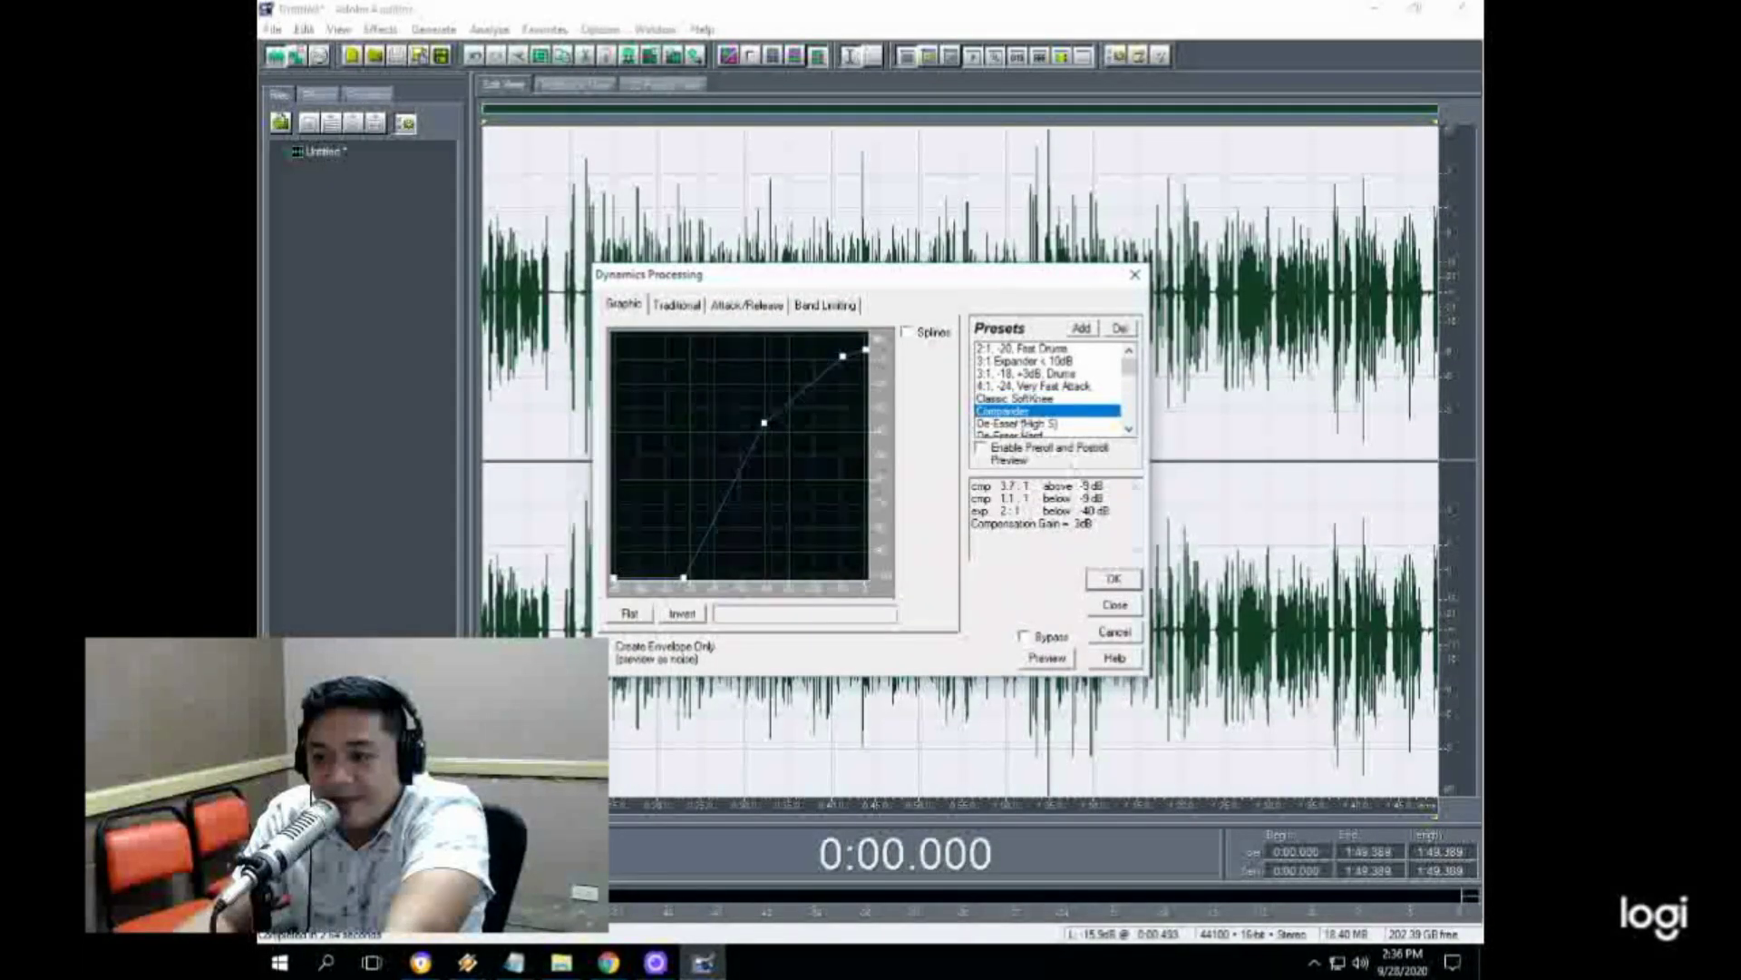
pyautogui.click(1111, 578)
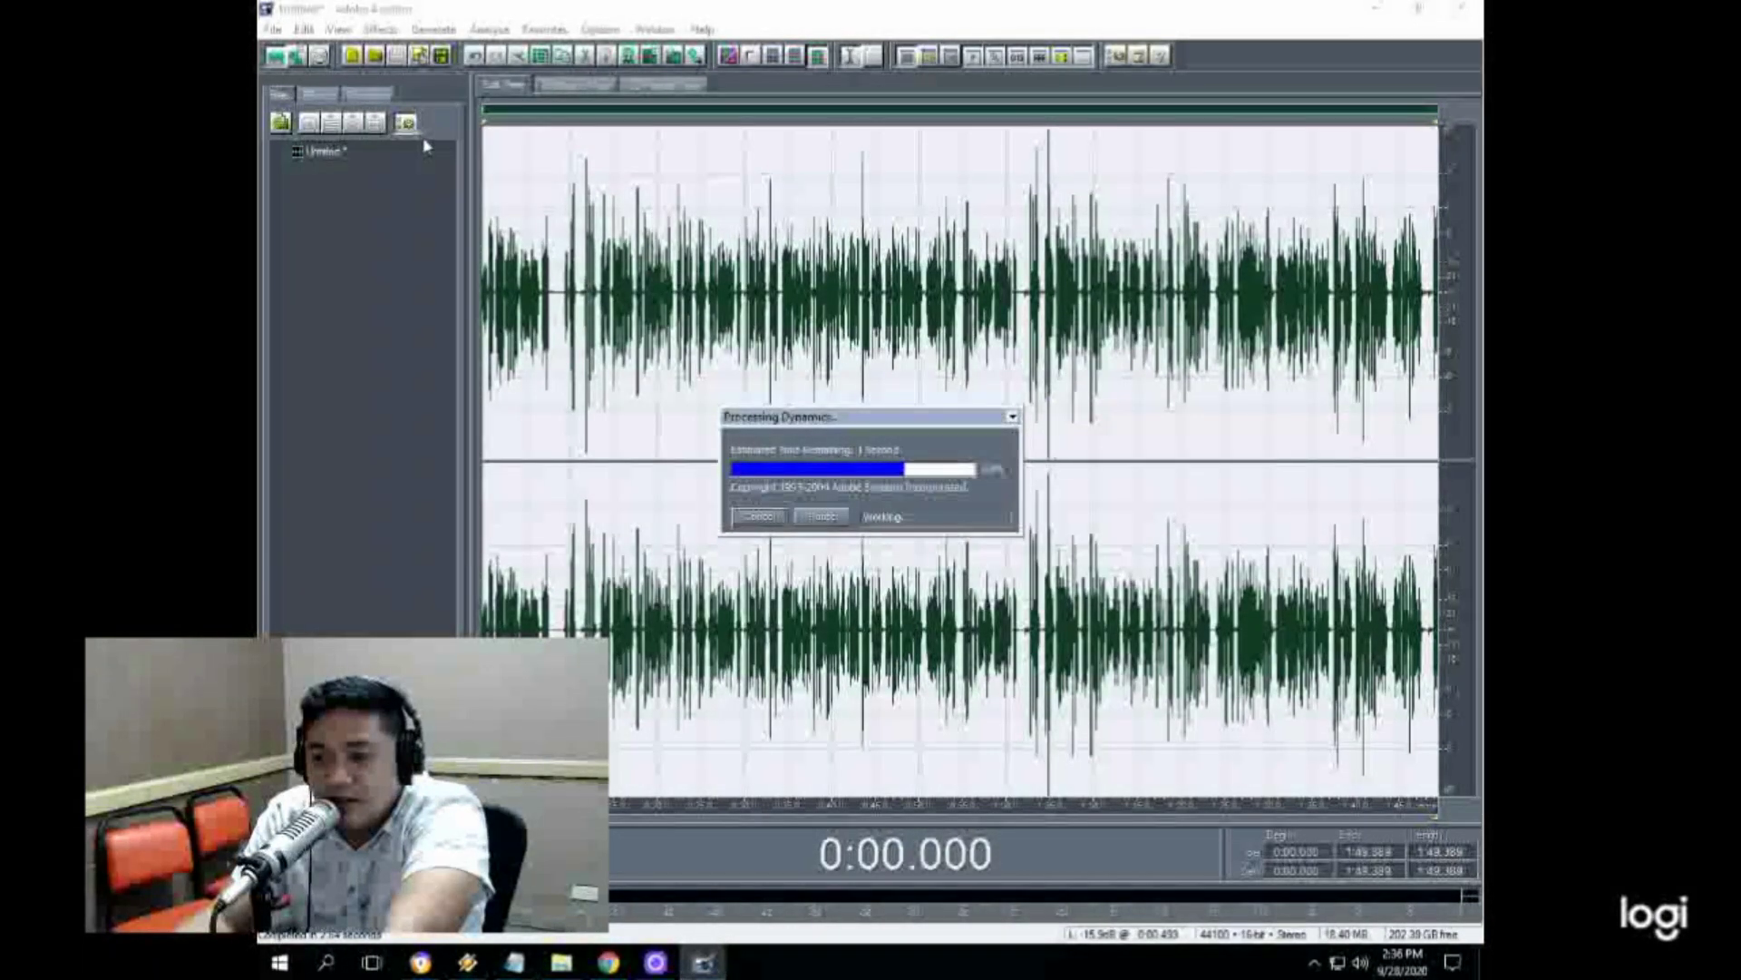
# Step: Apply Dynamics Processing with the Classic SoftKnee preset to the whole recording
pyautogui.click(380, 29)
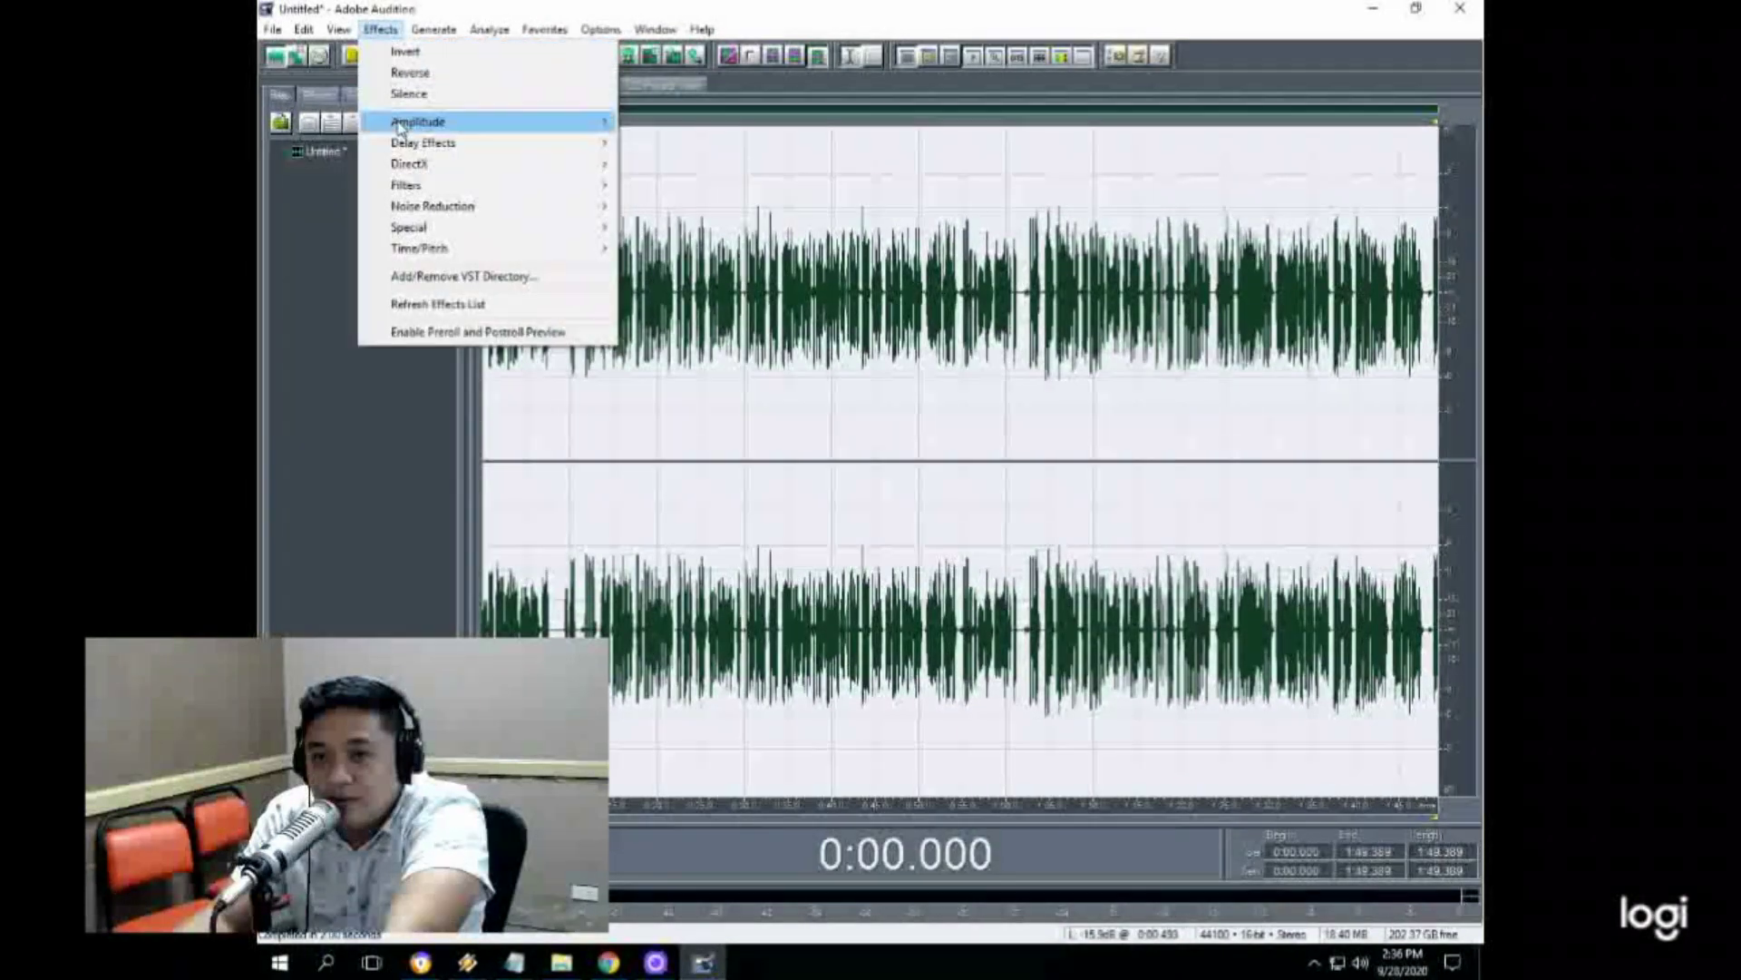
pyautogui.moveTo(591, 127)
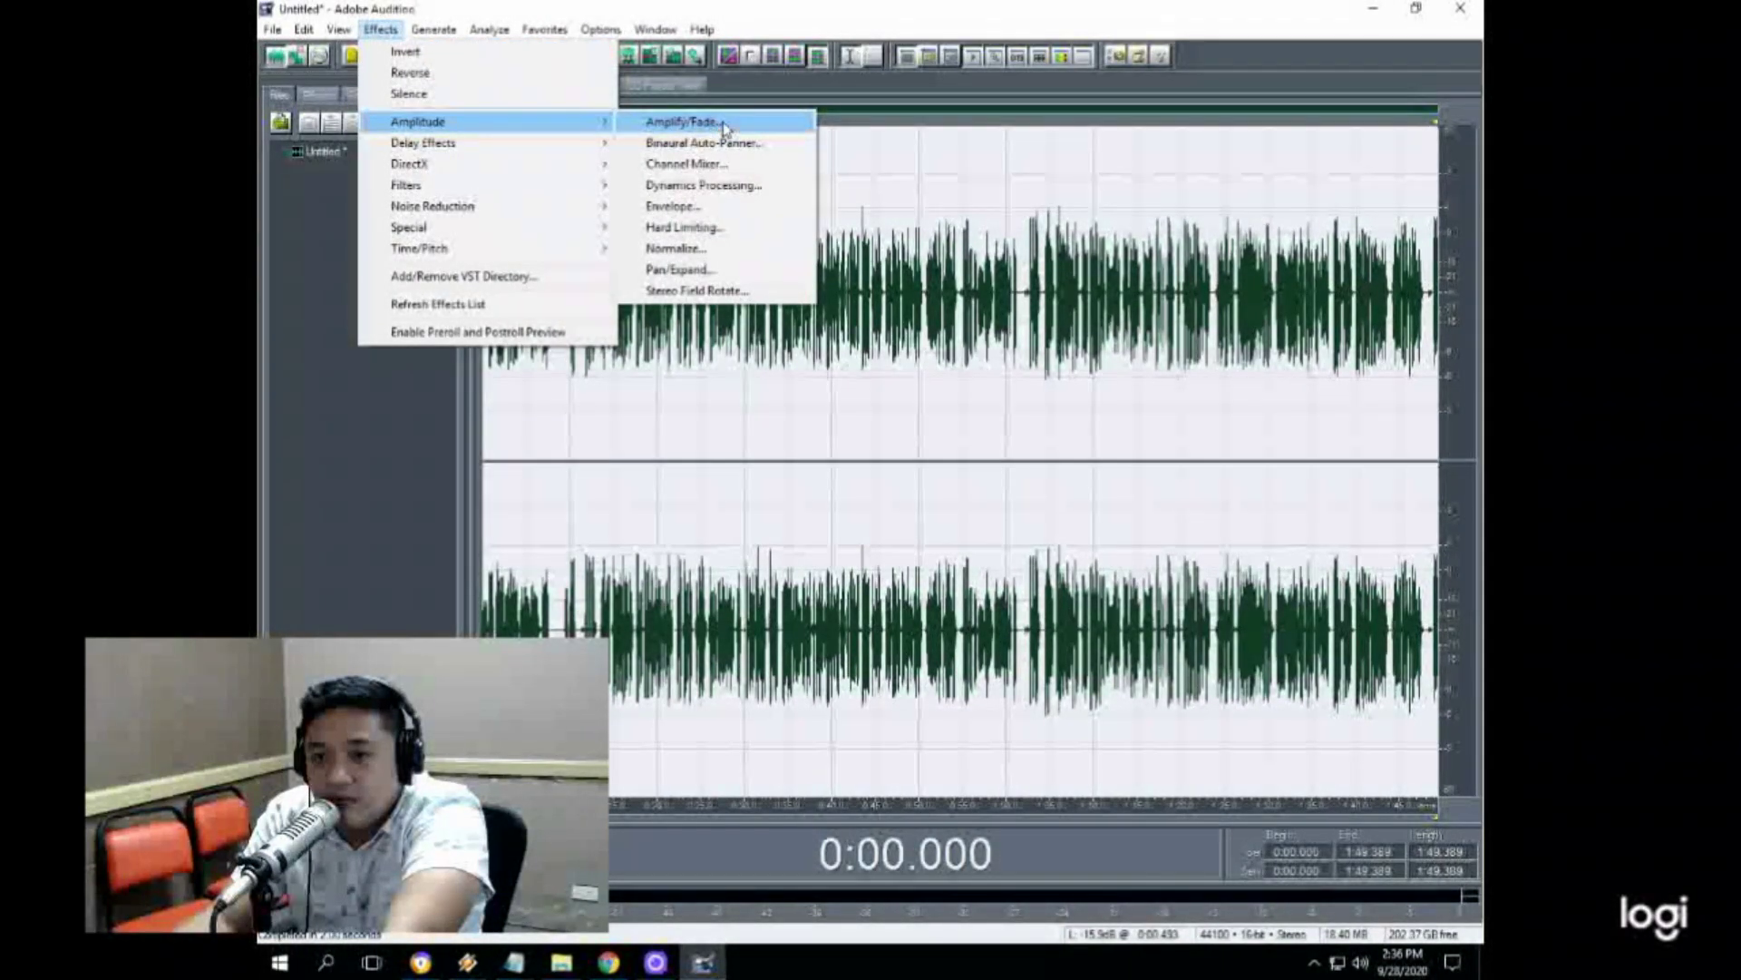
pyautogui.click(716, 185)
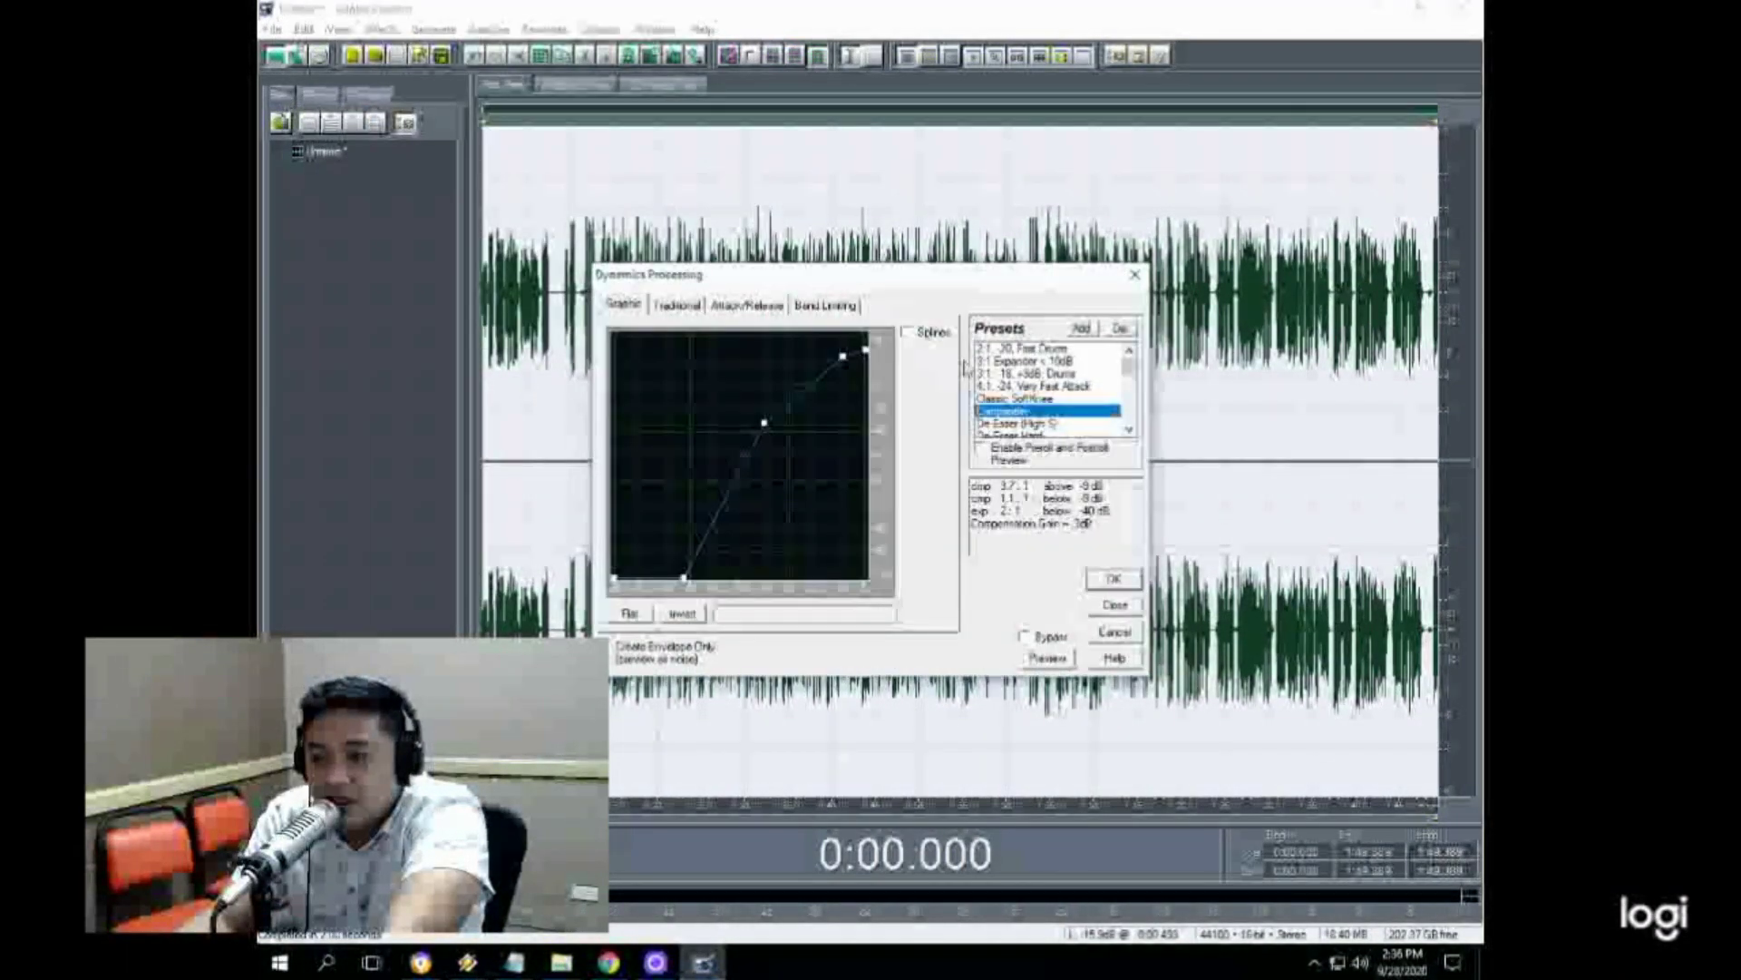
pyautogui.click(1061, 399)
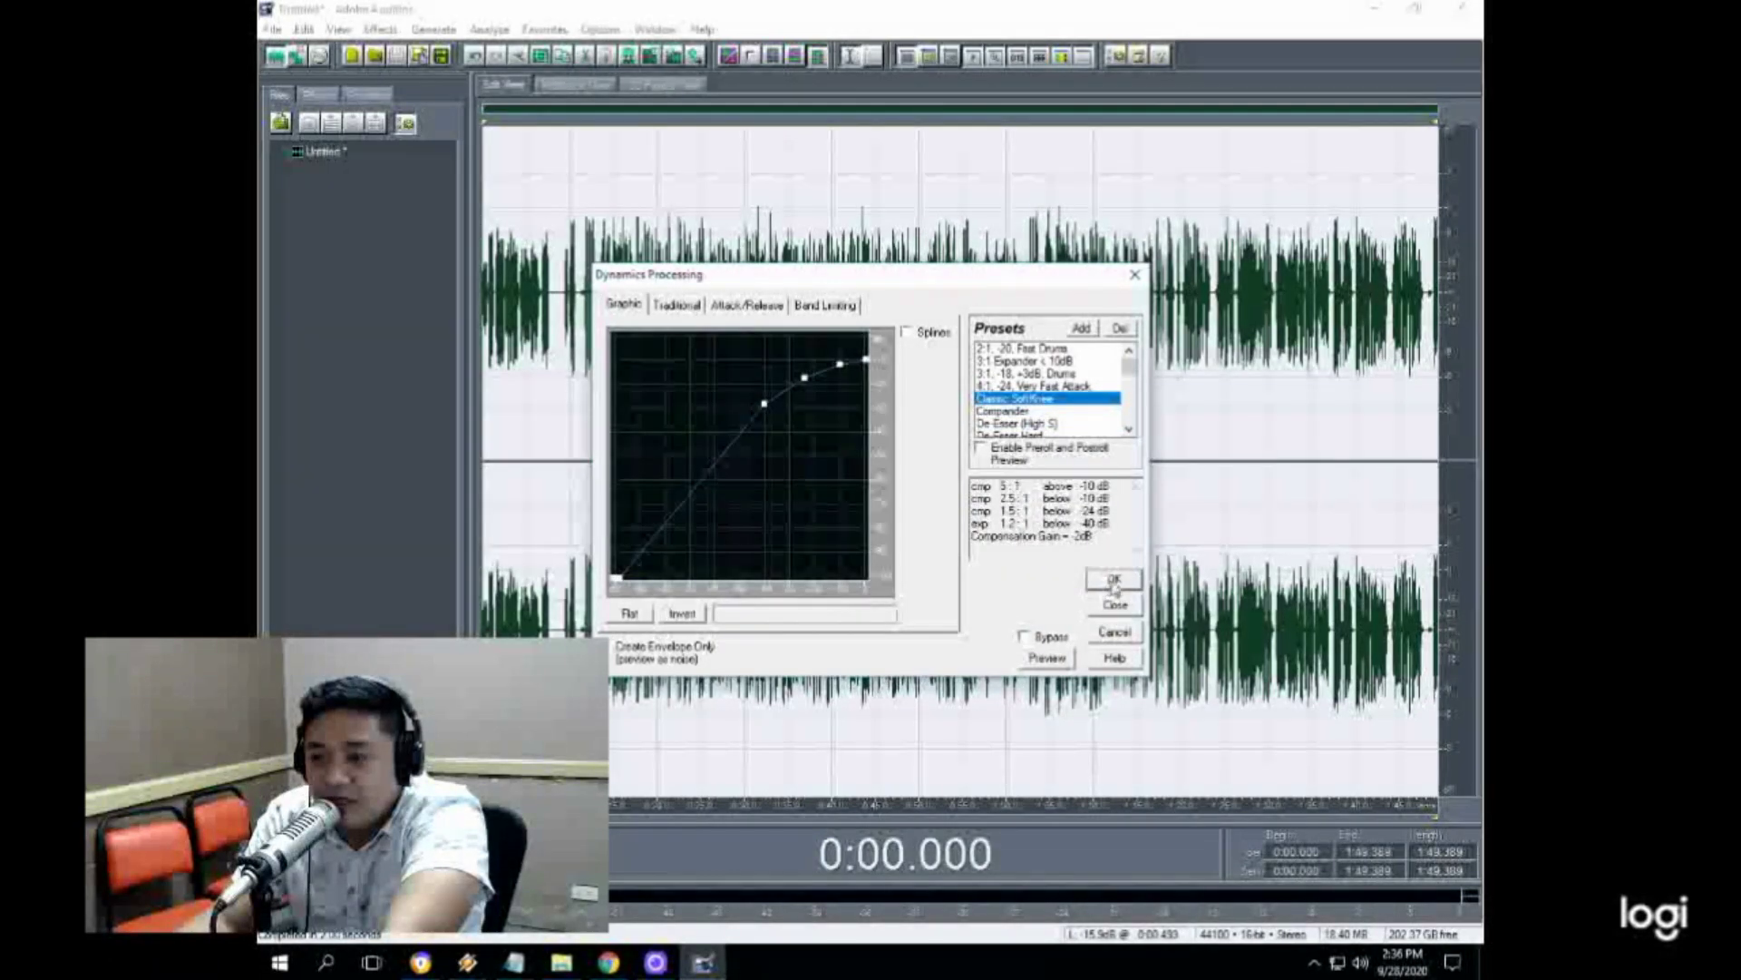
pyautogui.click(1115, 581)
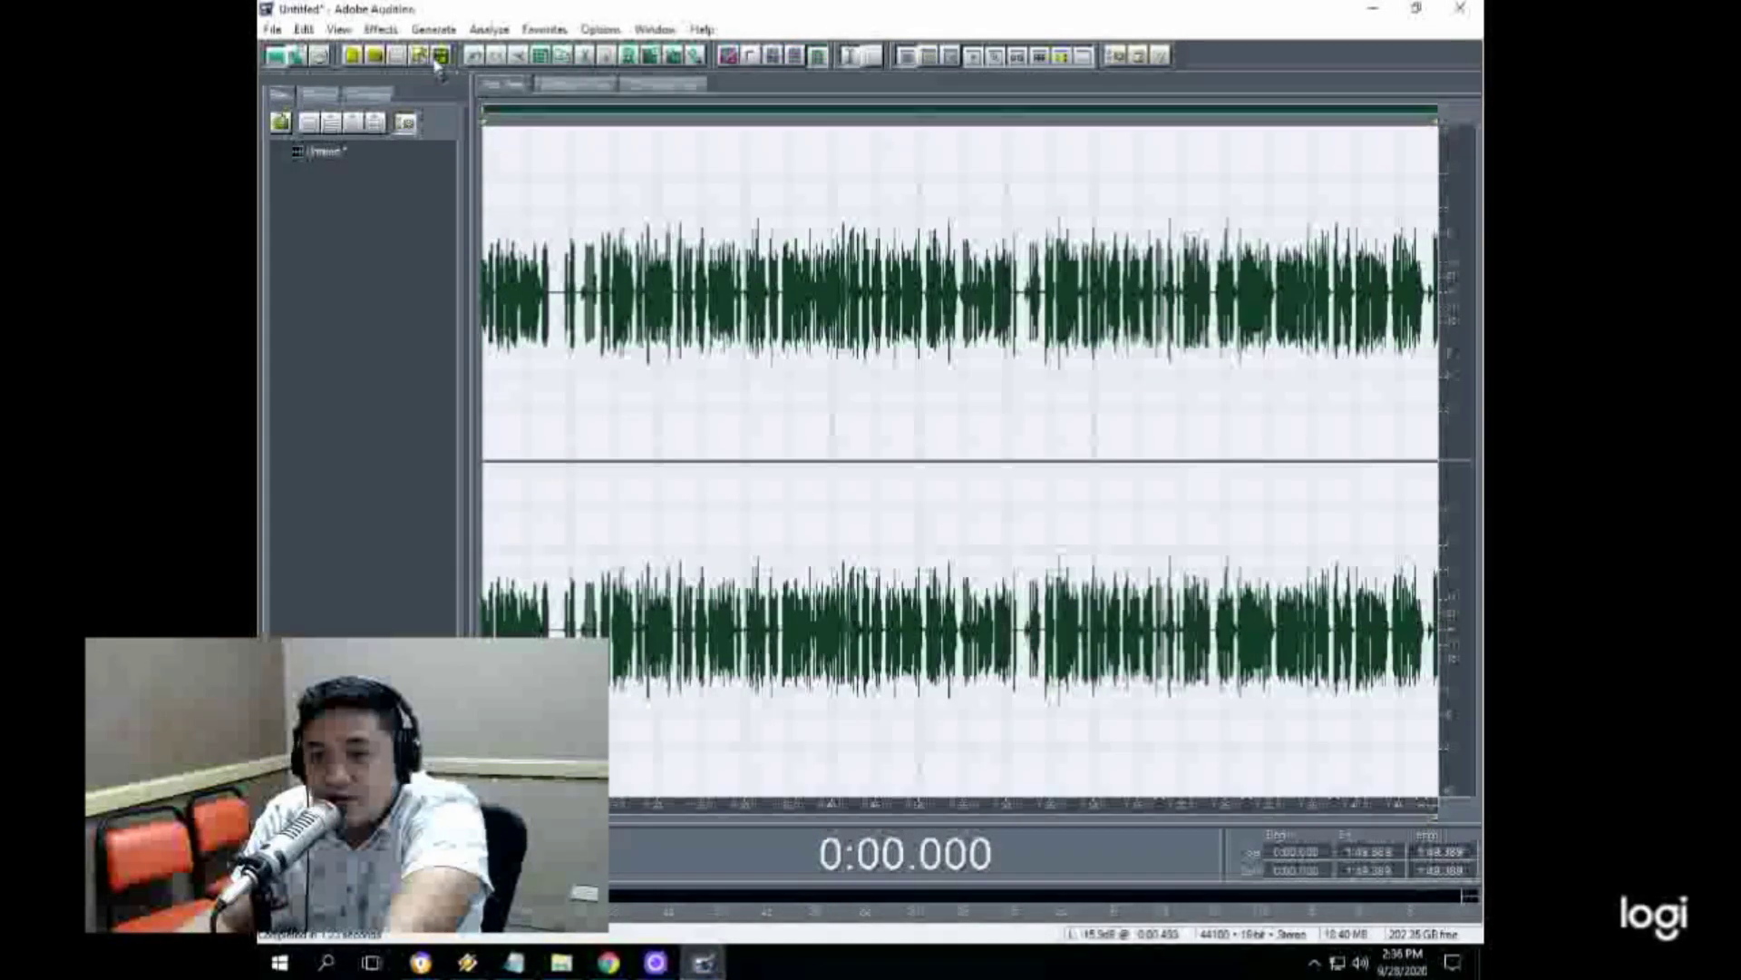
pyautogui.click(380, 29)
pyautogui.moveTo(490, 122)
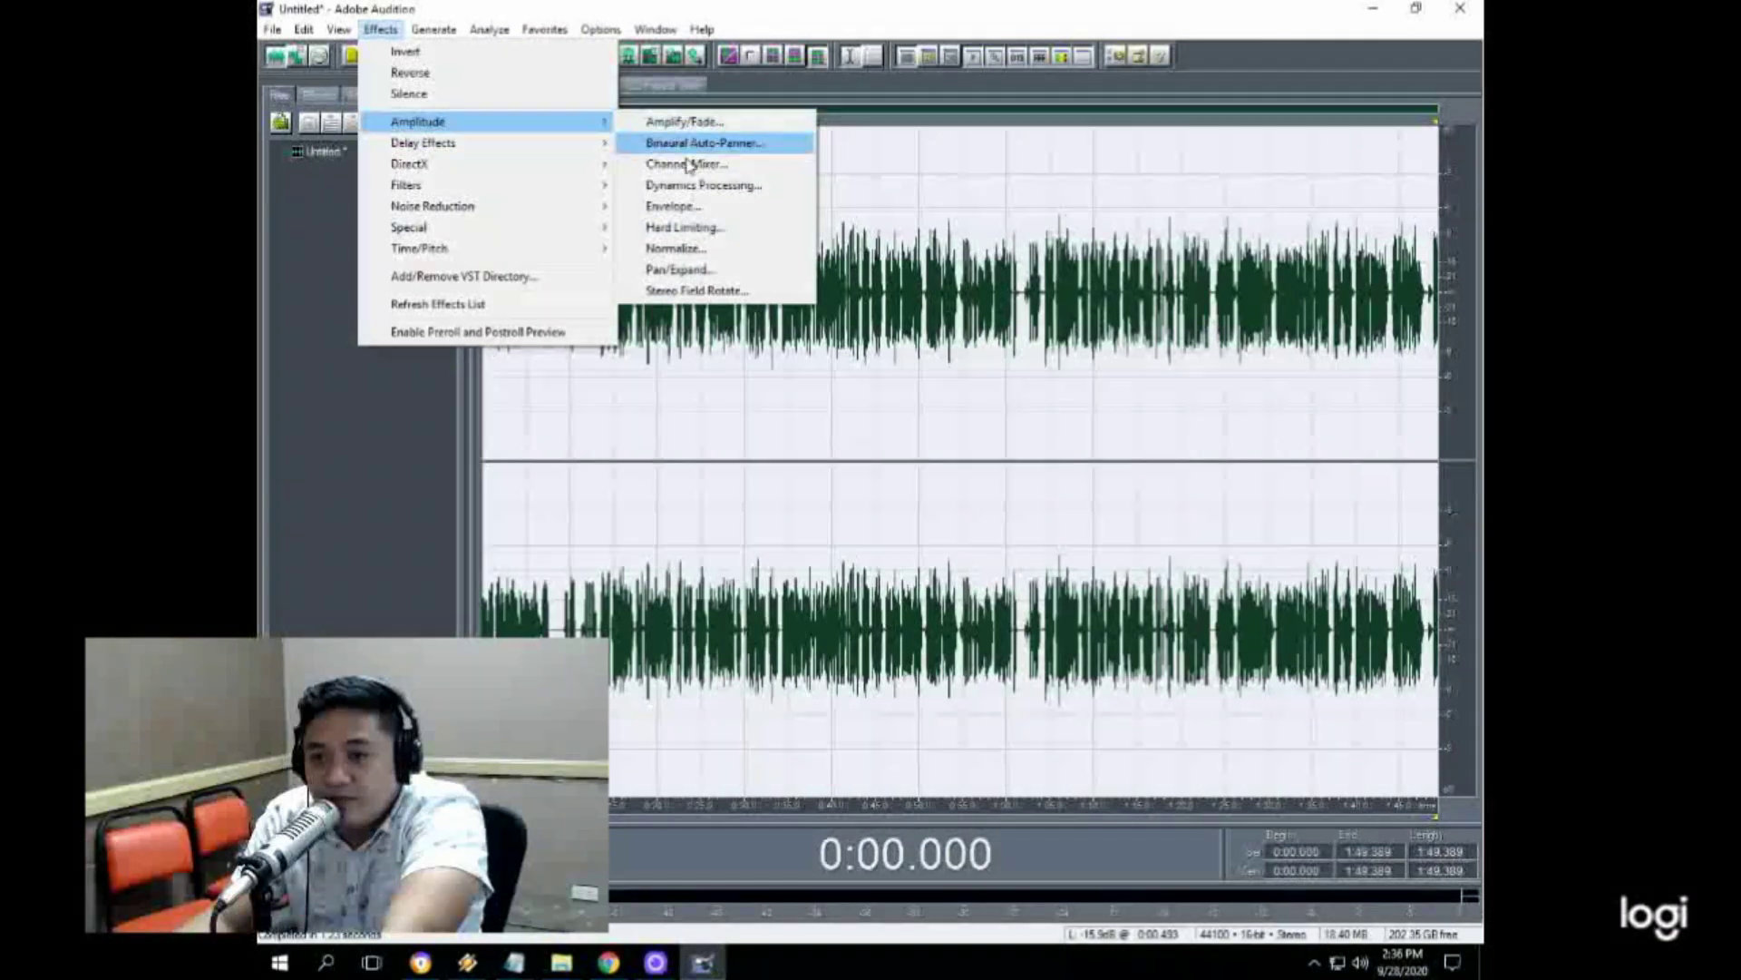
pyautogui.click(700, 185)
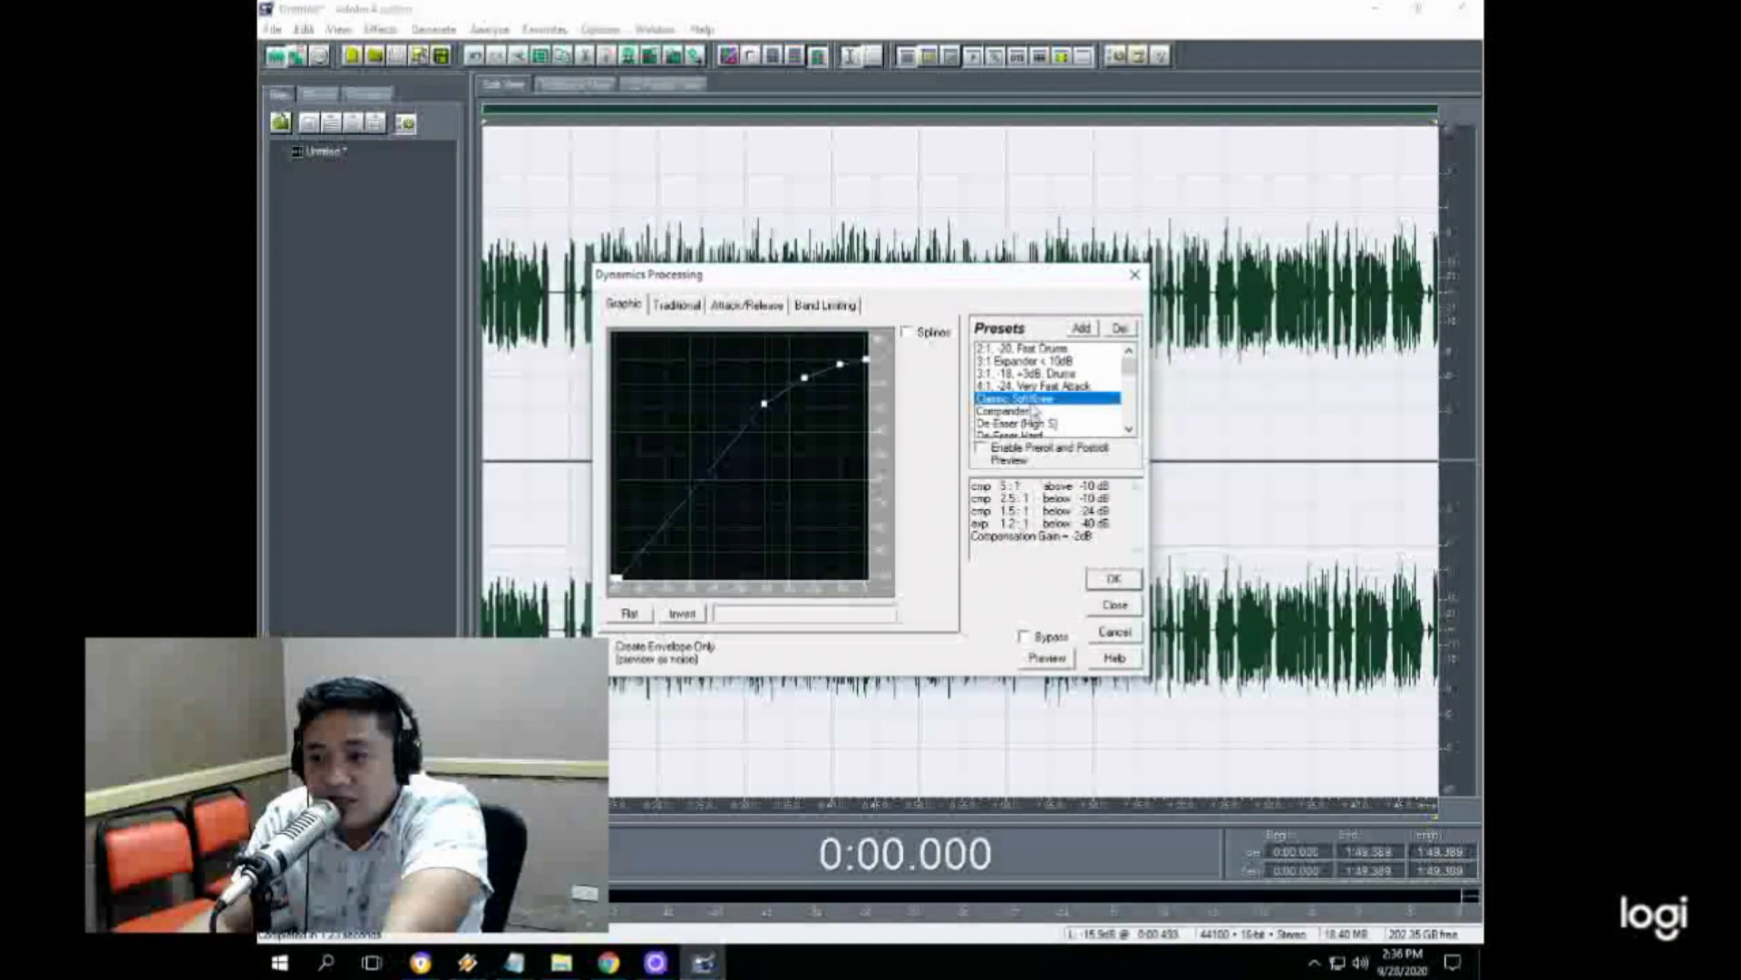
pyautogui.click(1093, 616)
# Step: Apply the Parametric Equalizer with its preselected preset to the whole recording
pyautogui.click(380, 29)
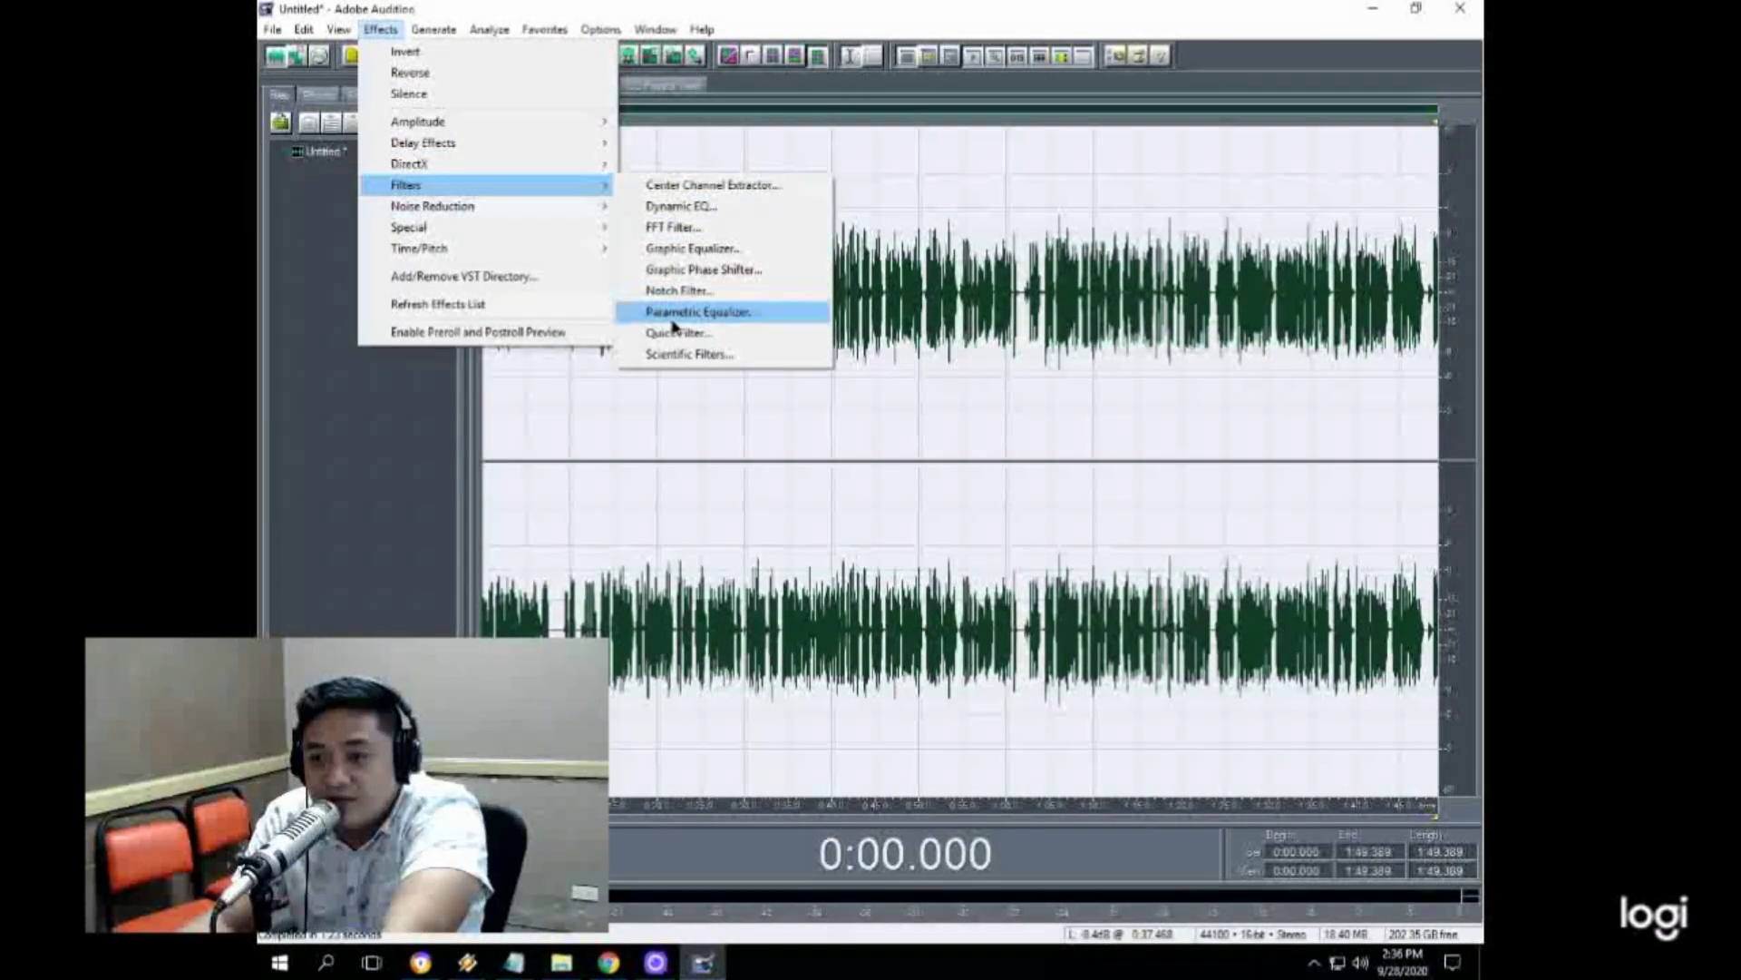
pyautogui.click(673, 313)
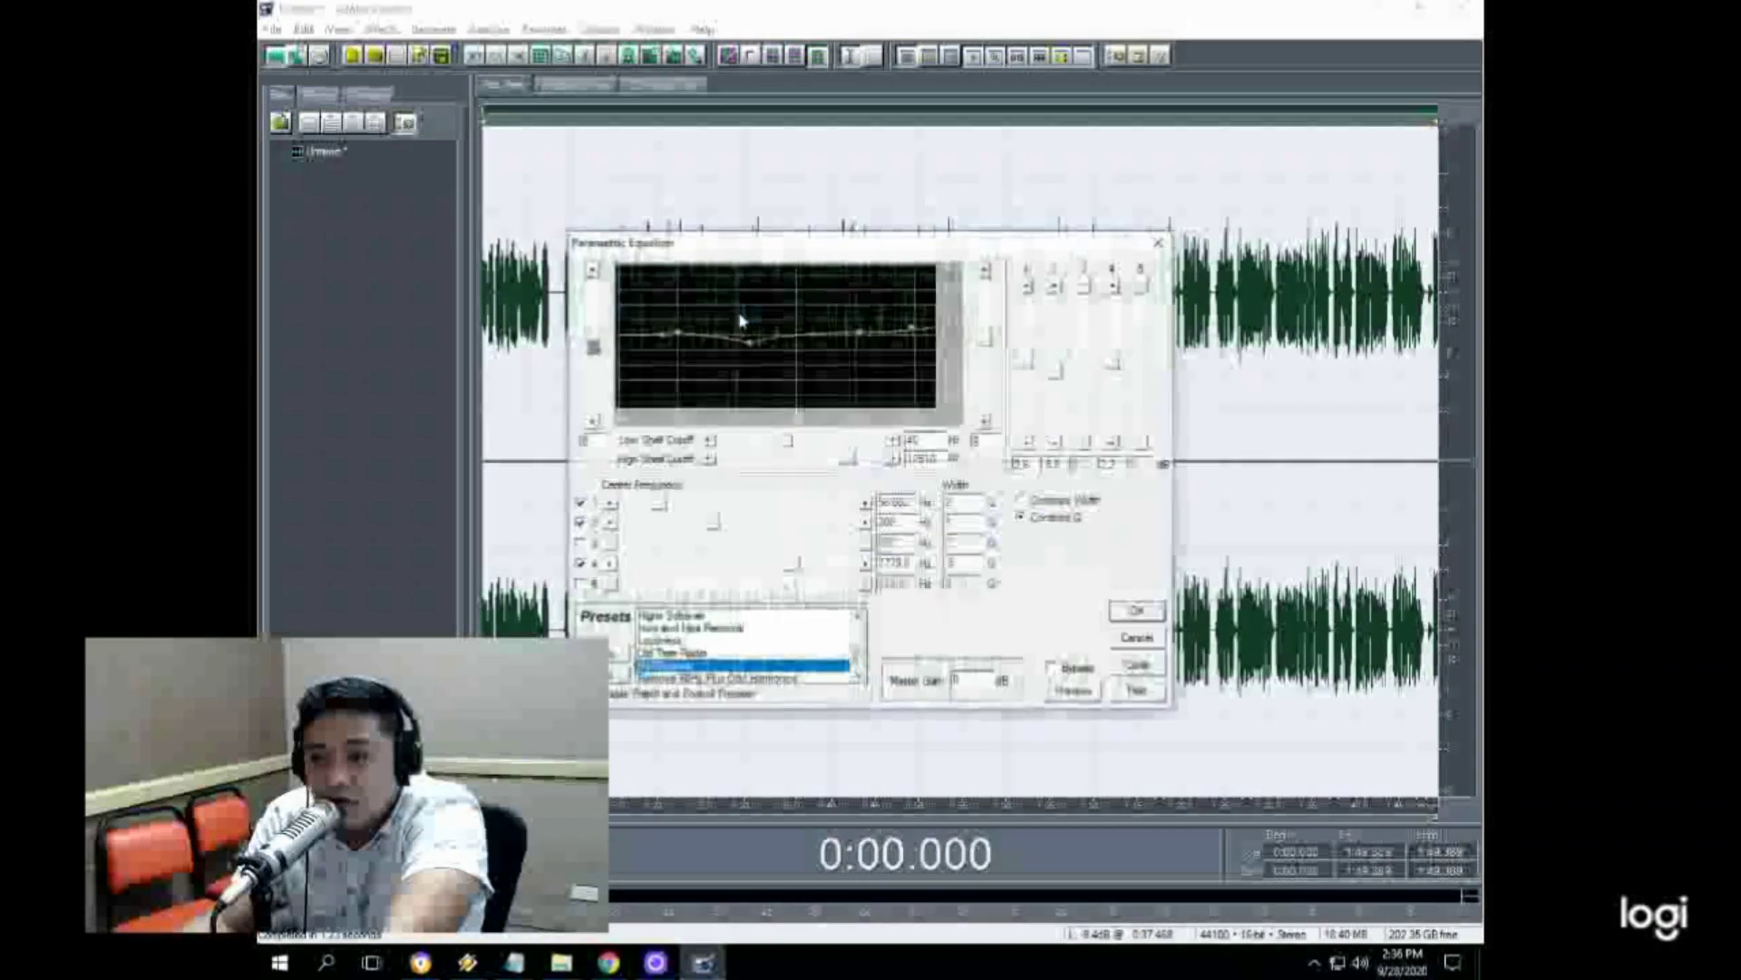
pyautogui.click(1132, 617)
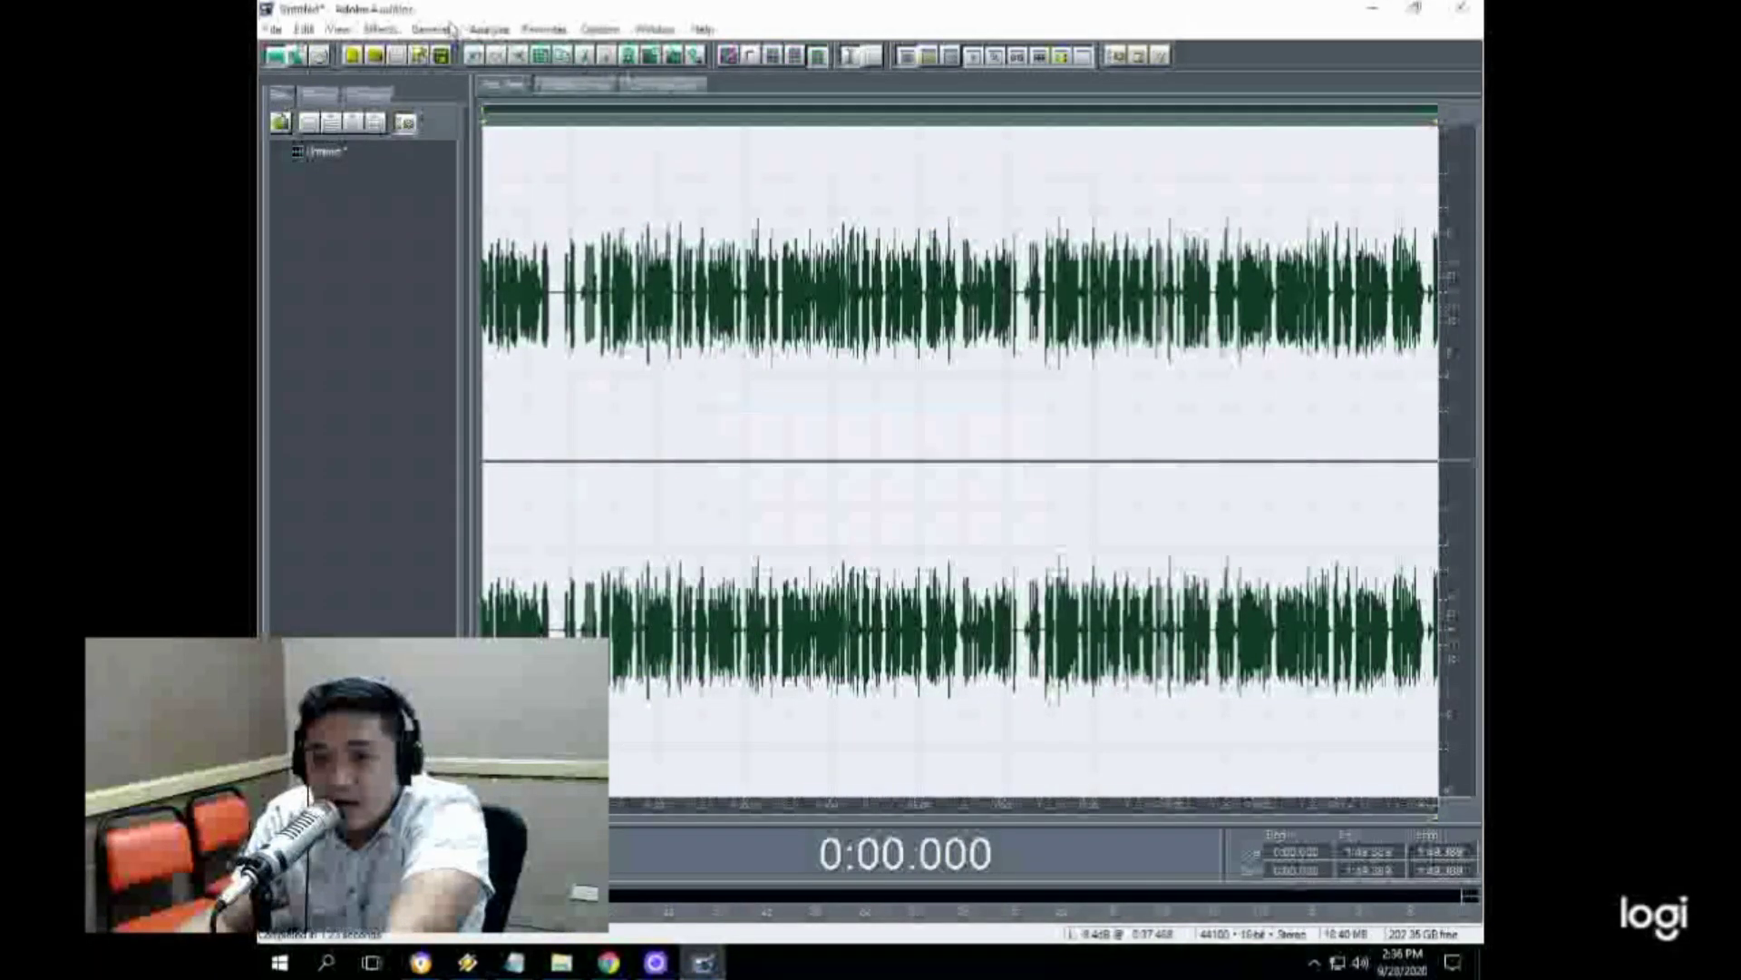
# Step: Apply the FFT Filter with the Mastering - Heavy & Wide preset to the whole recording
pyautogui.click(380, 29)
pyautogui.moveTo(571, 185)
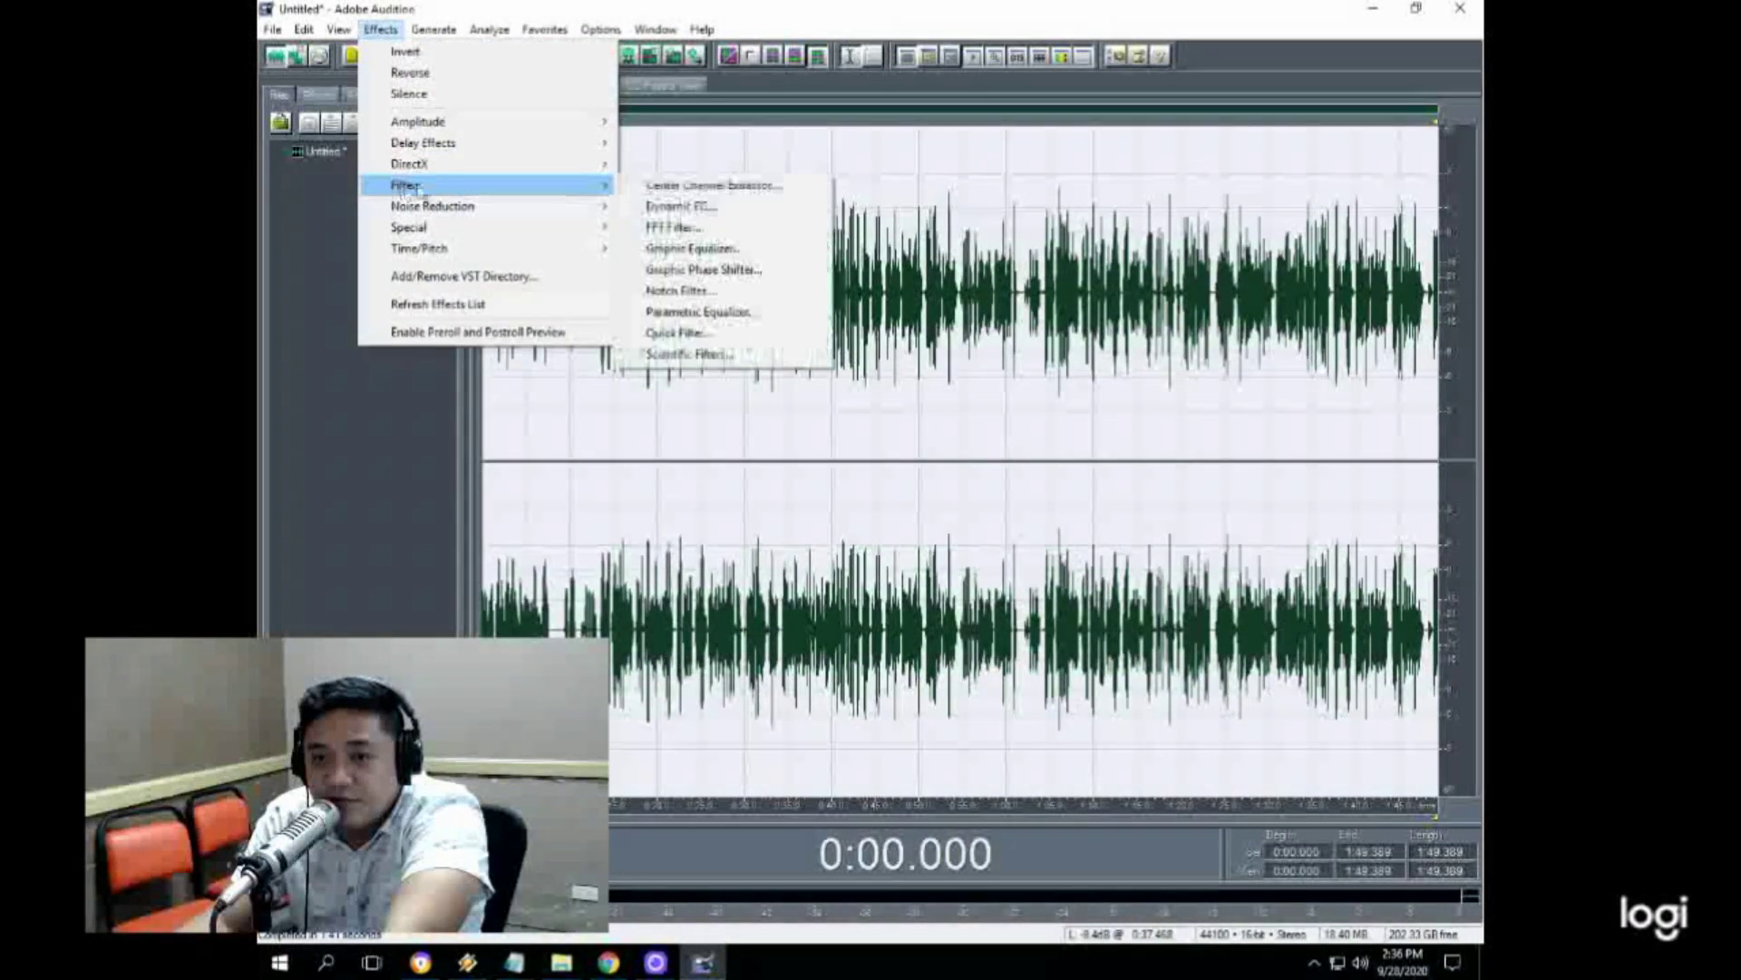
pyautogui.click(695, 229)
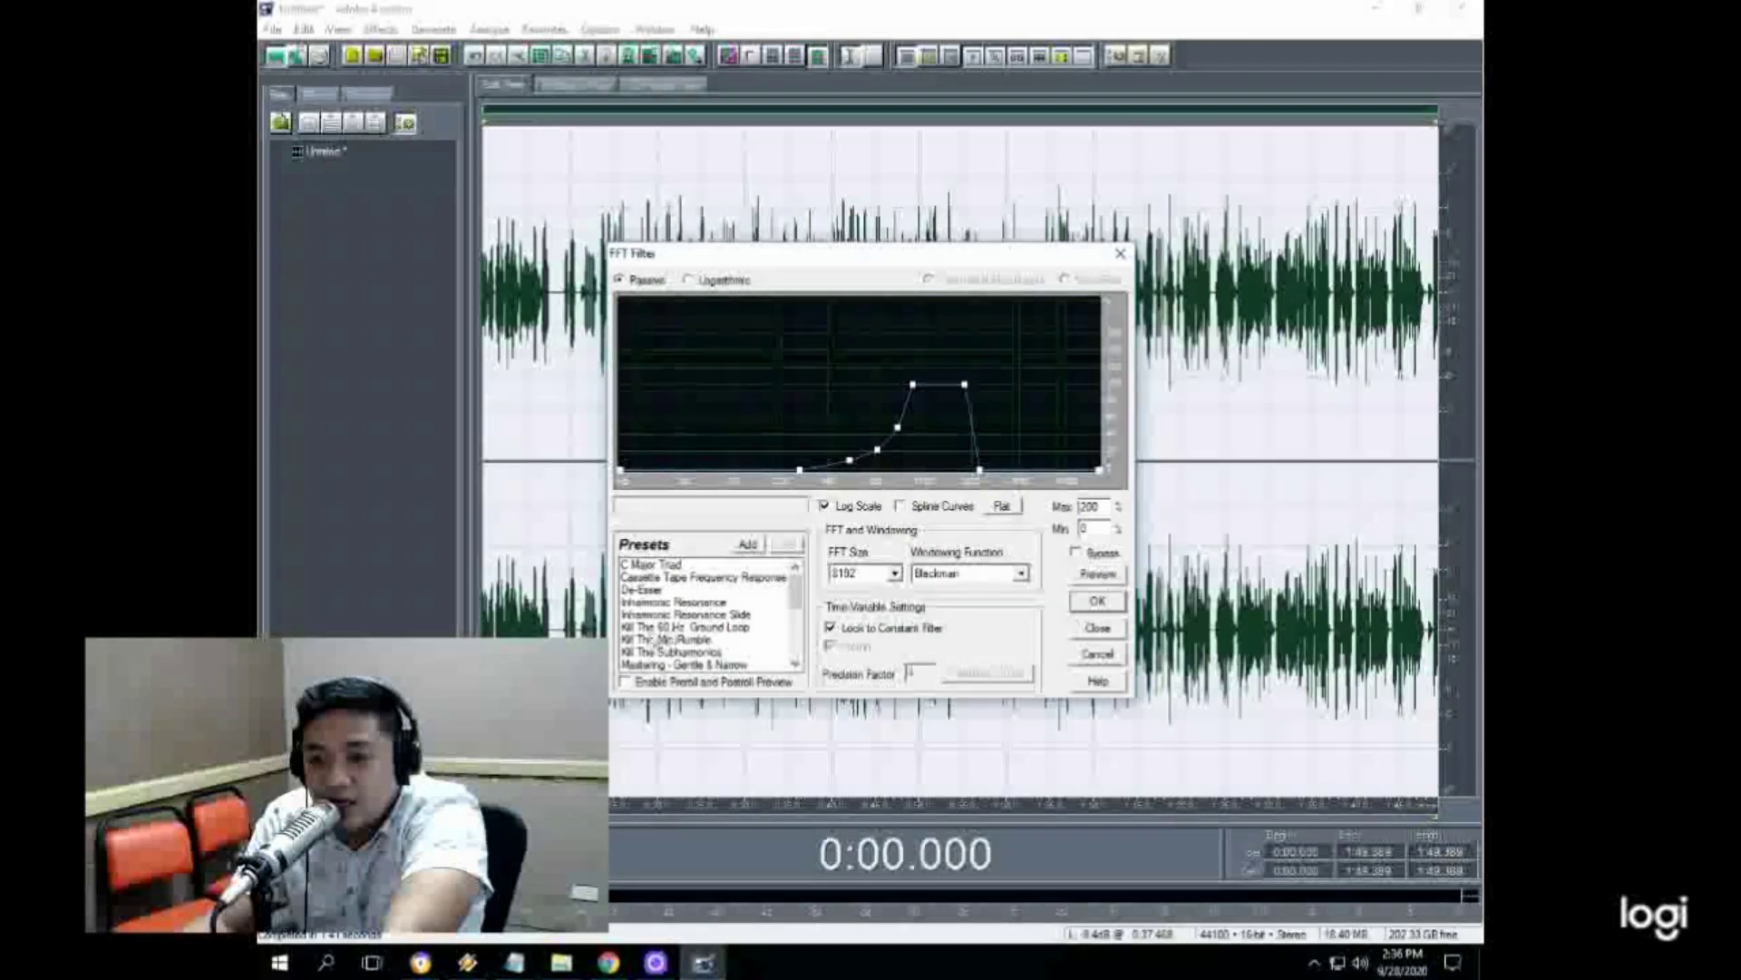
pyautogui.scroll(-3, 653, 640)
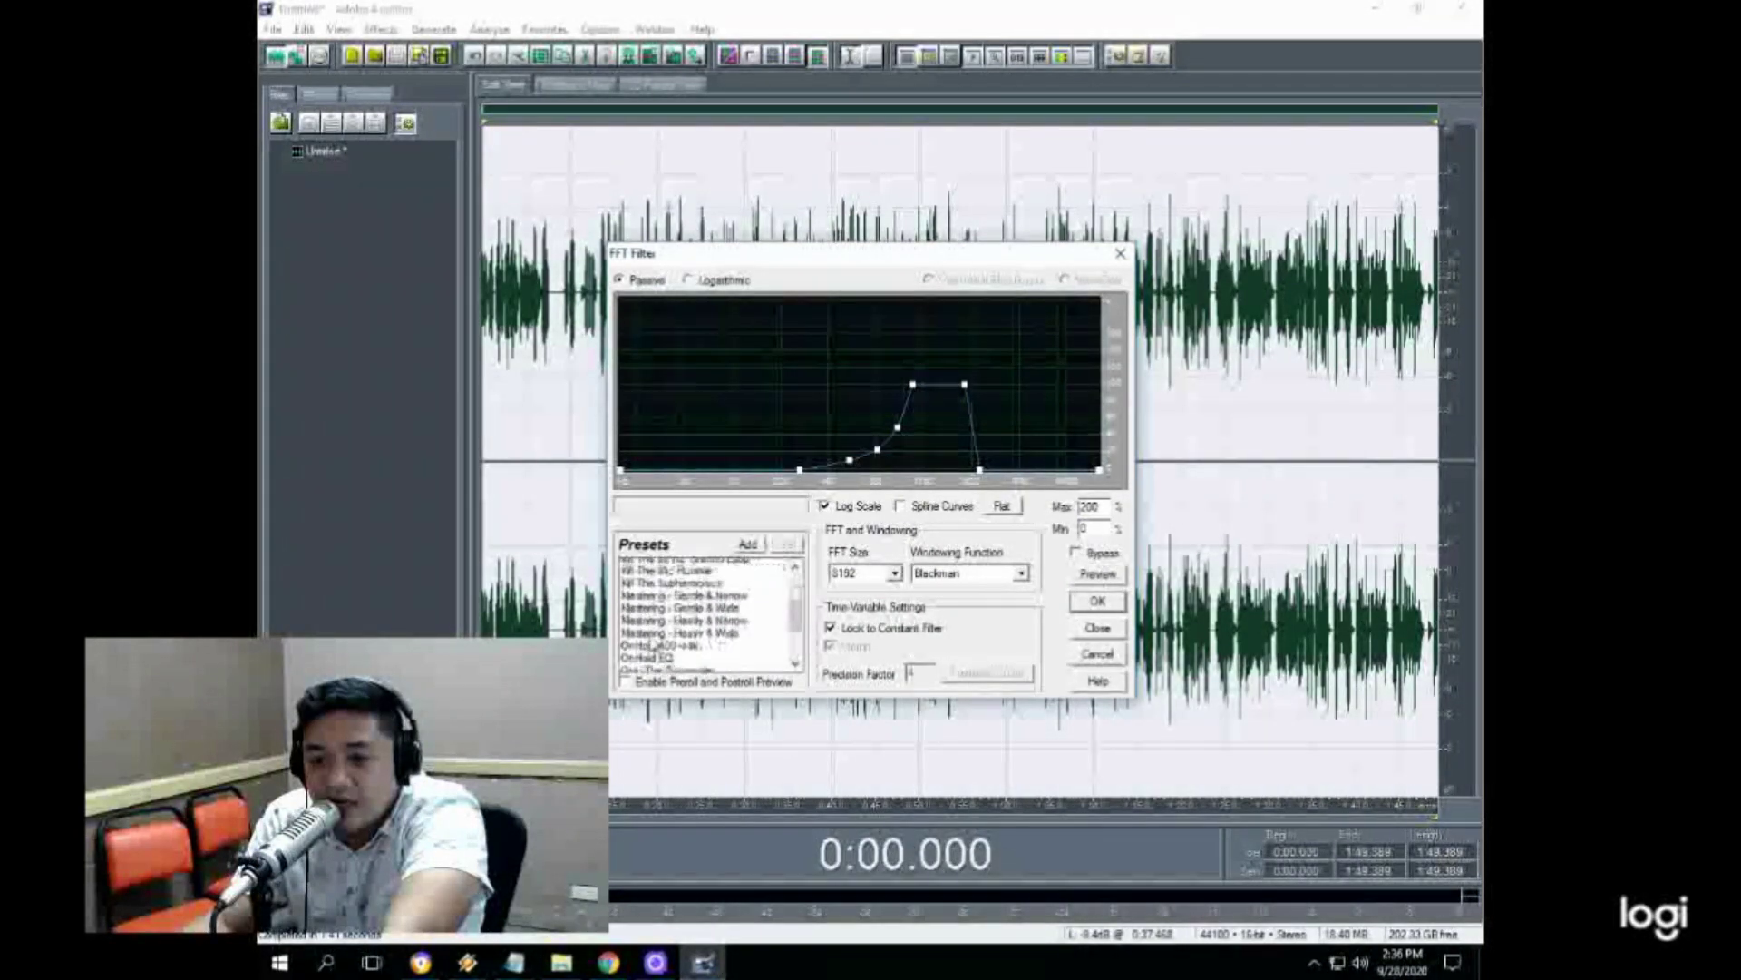
pyautogui.click(670, 627)
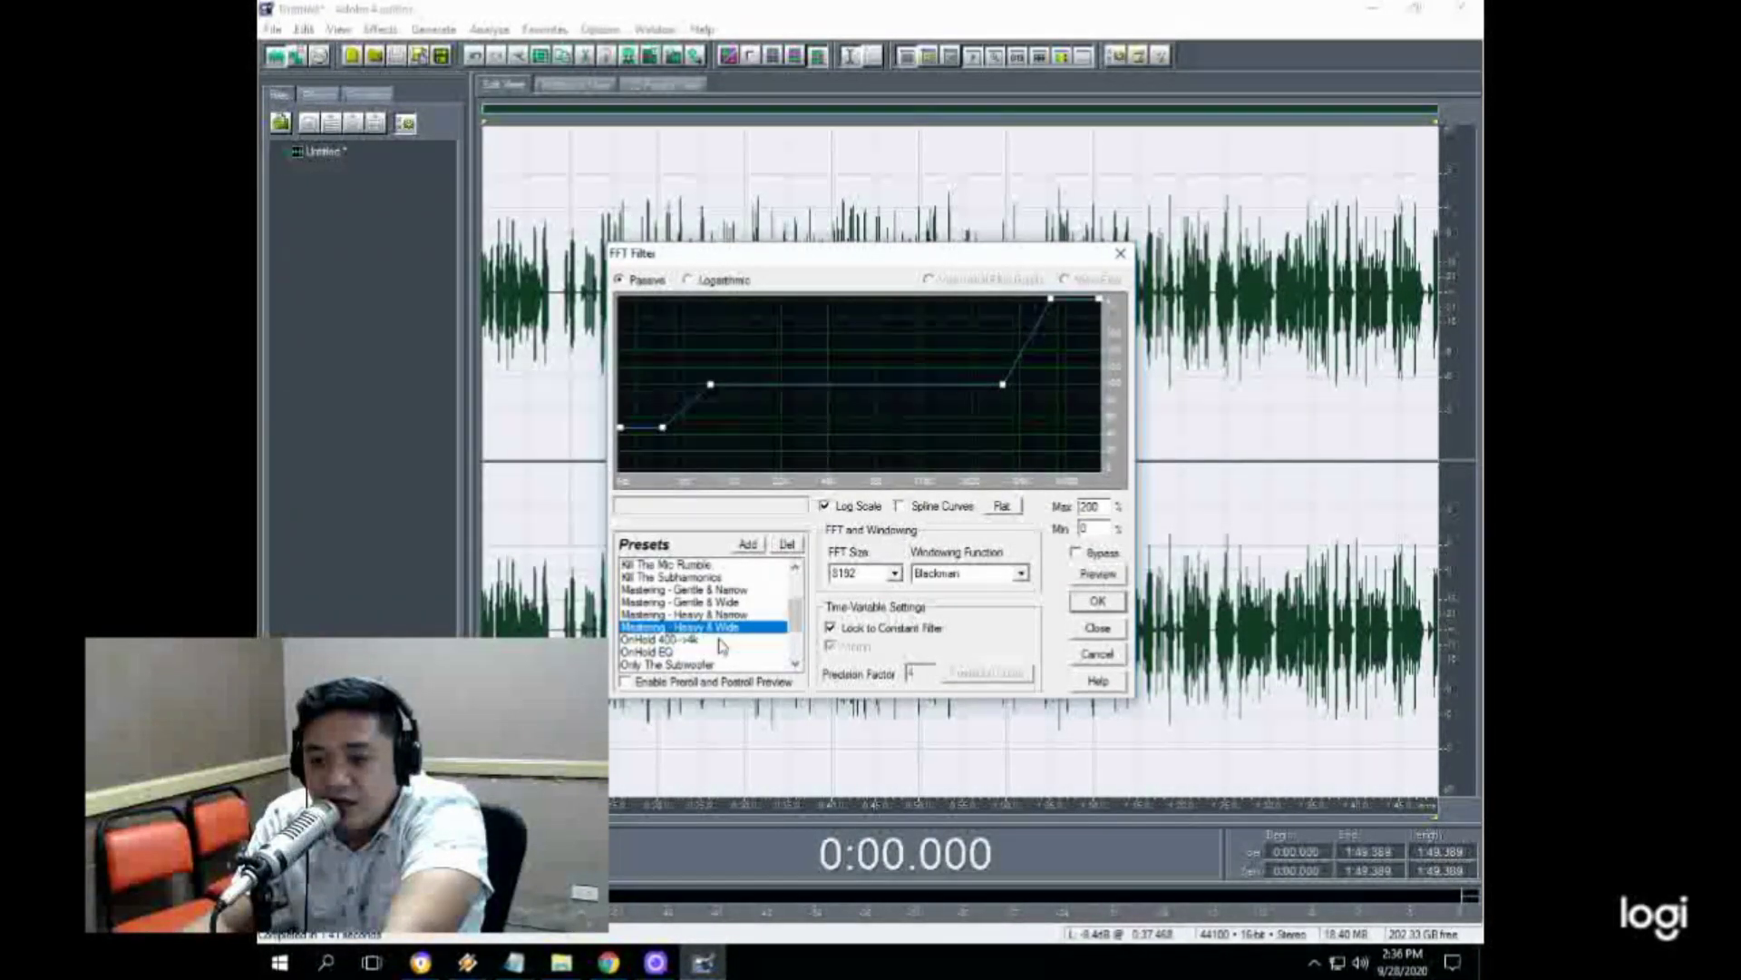
pyautogui.click(1096, 603)
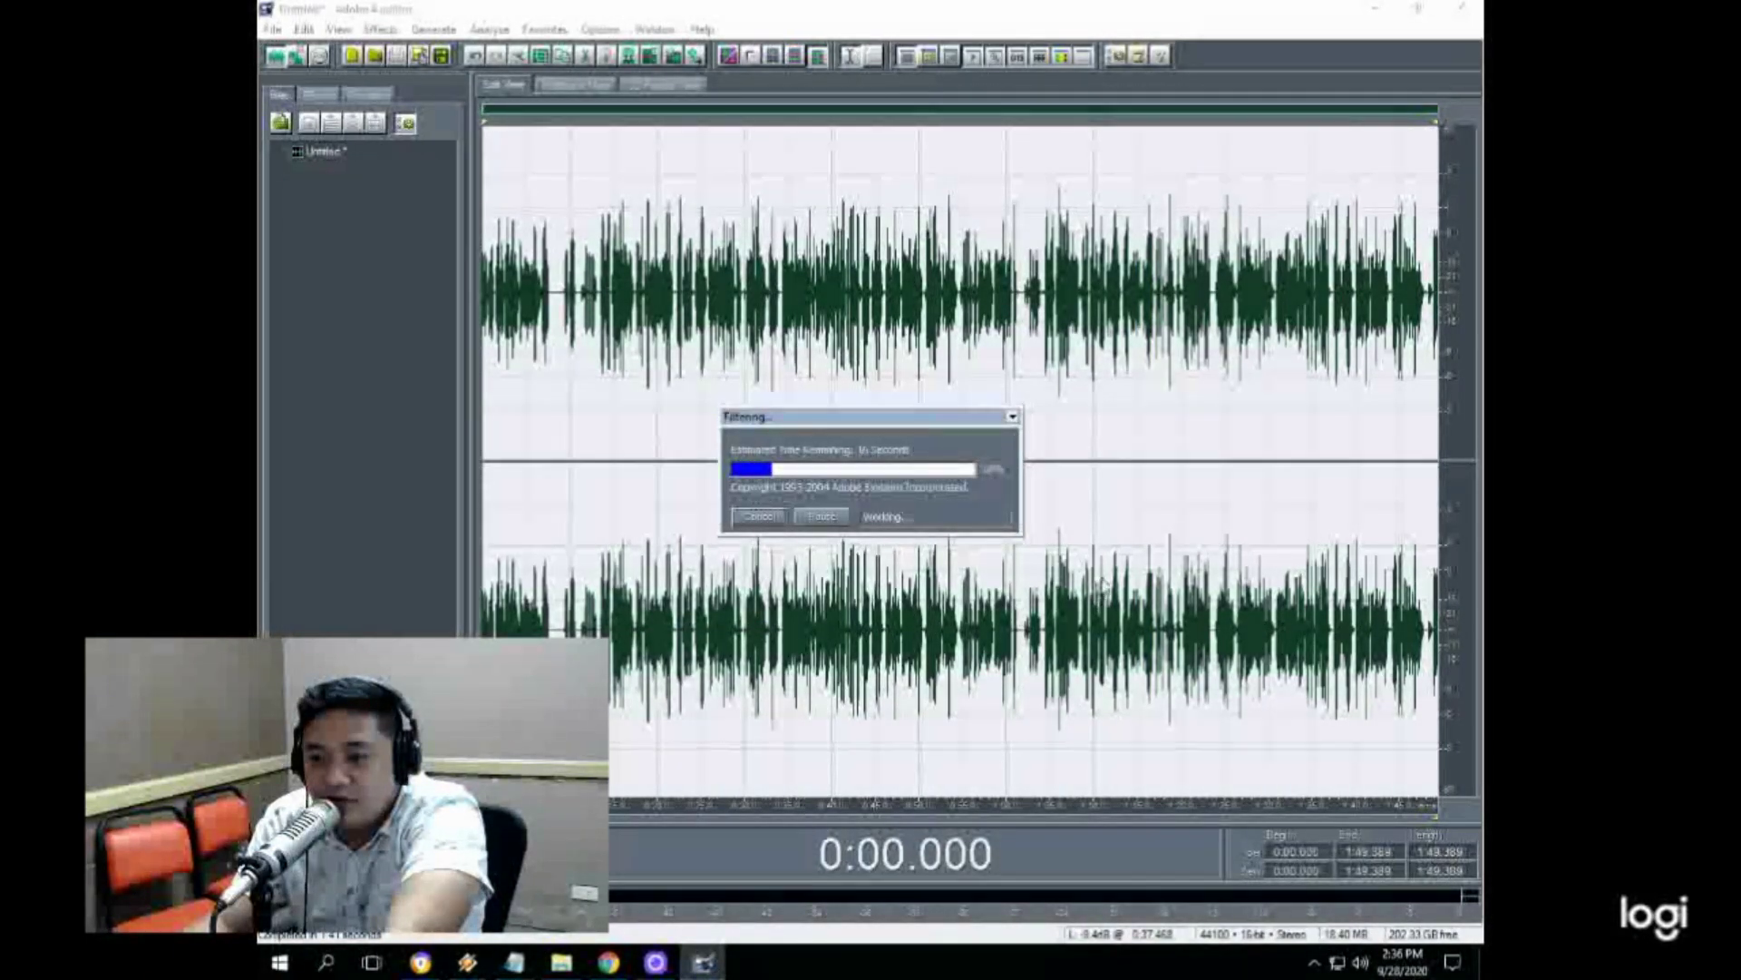
# Step: Switch to the logi capture app and select its camera-only scene
pyautogui.hotkey('alt', 'Tab')
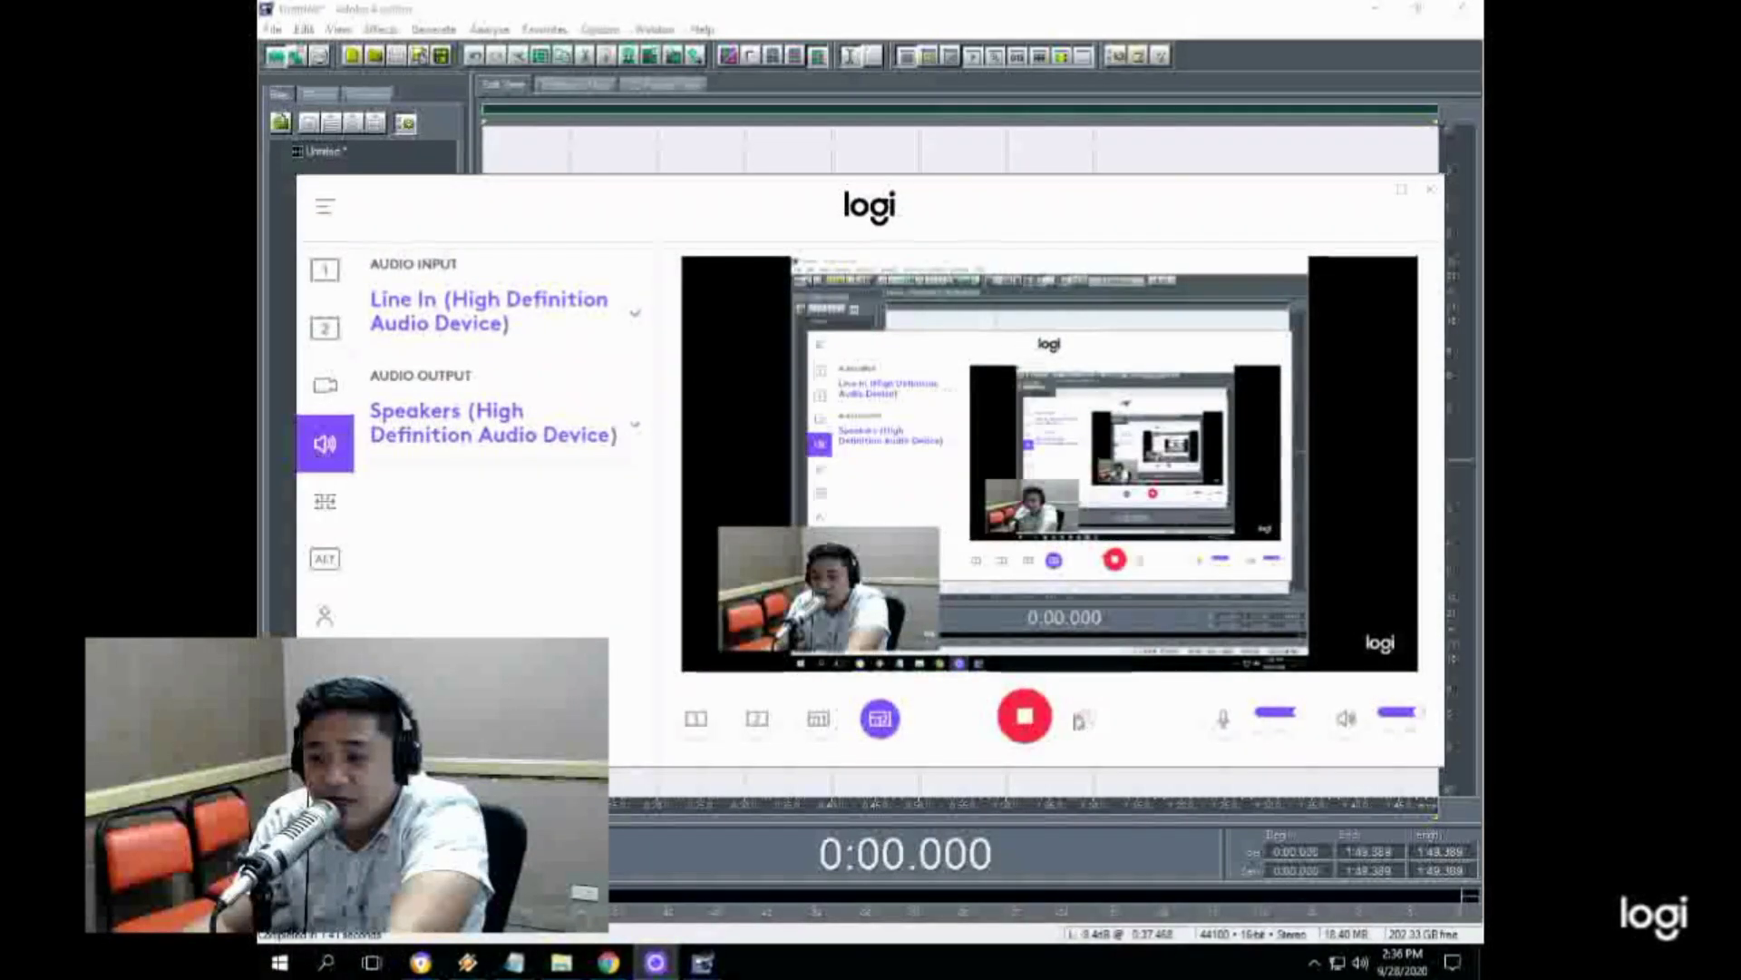
pyautogui.click(695, 721)
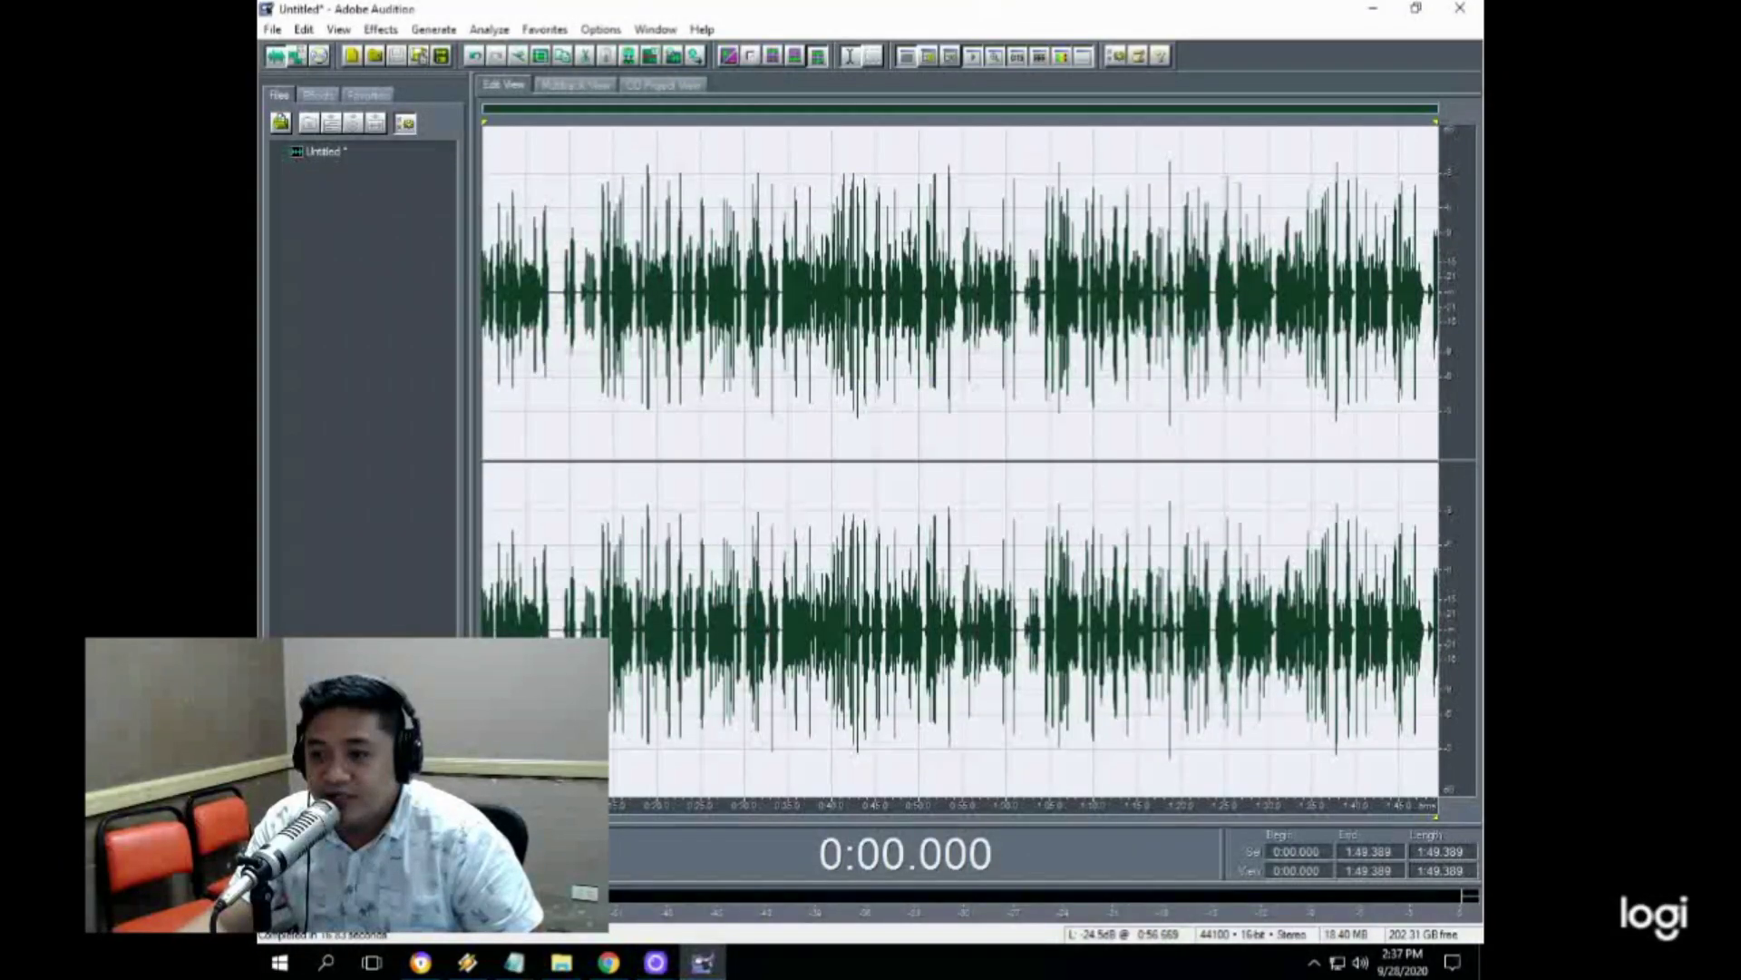
# Step: Play the recording from about 1:02.079 to find where the take to keep begins
pyautogui.click(822, 359)
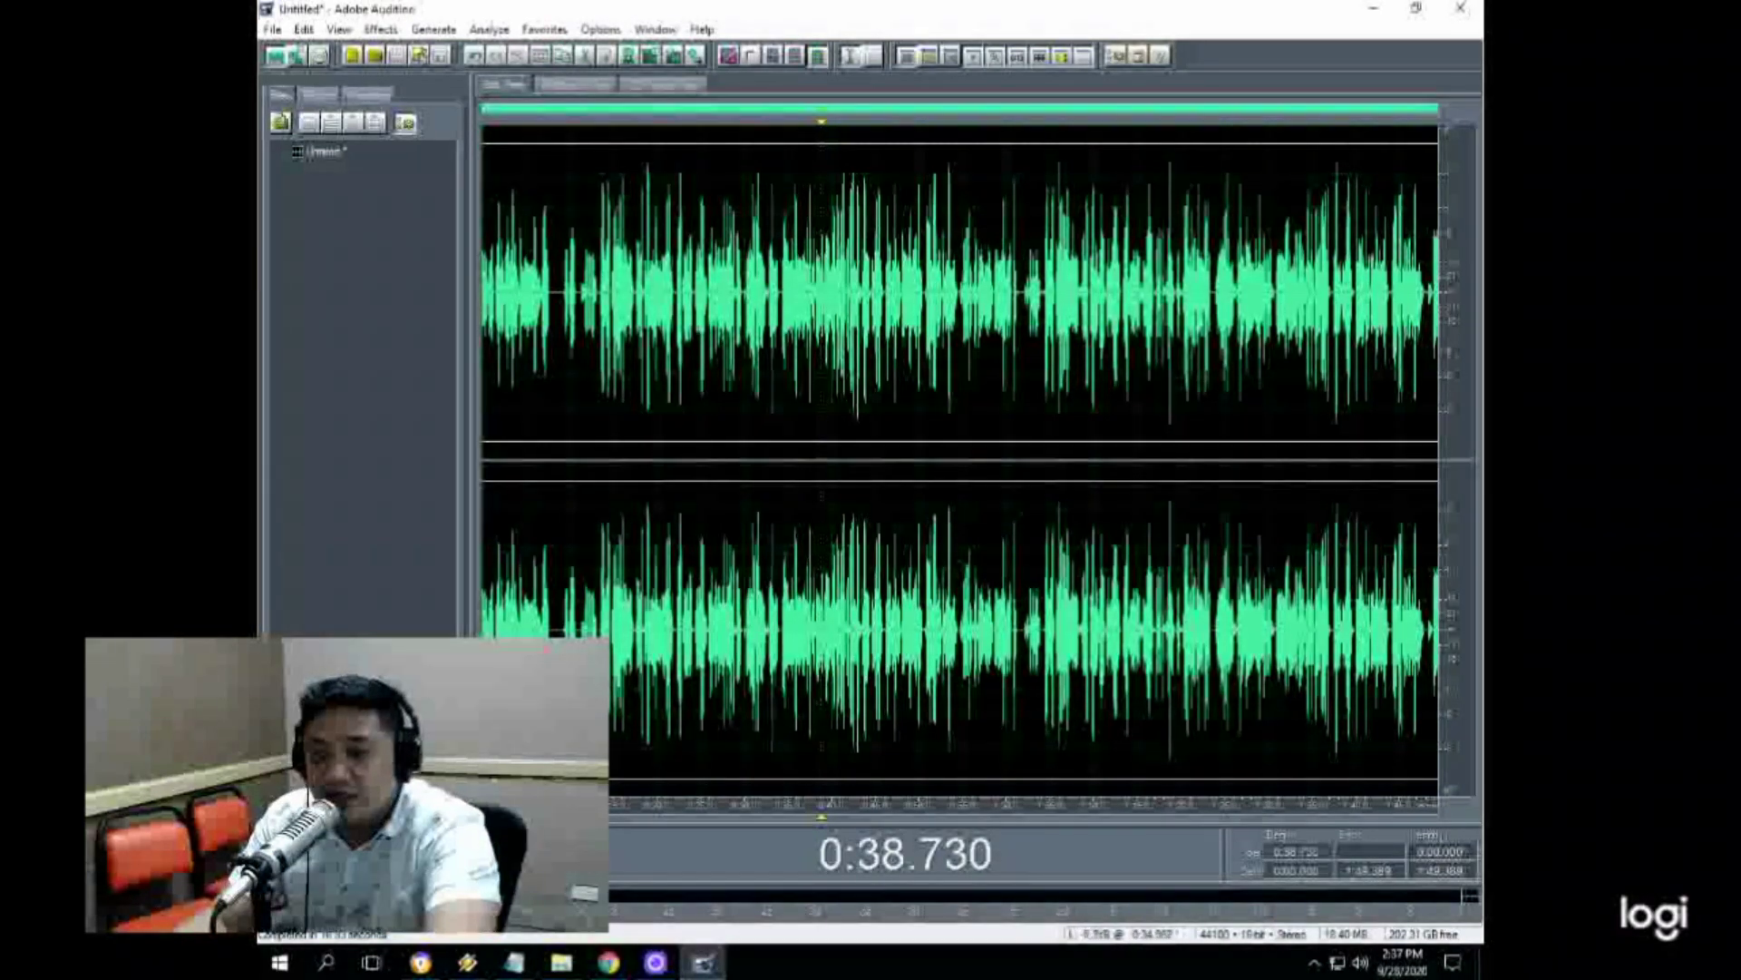
pyautogui.click(662, 299)
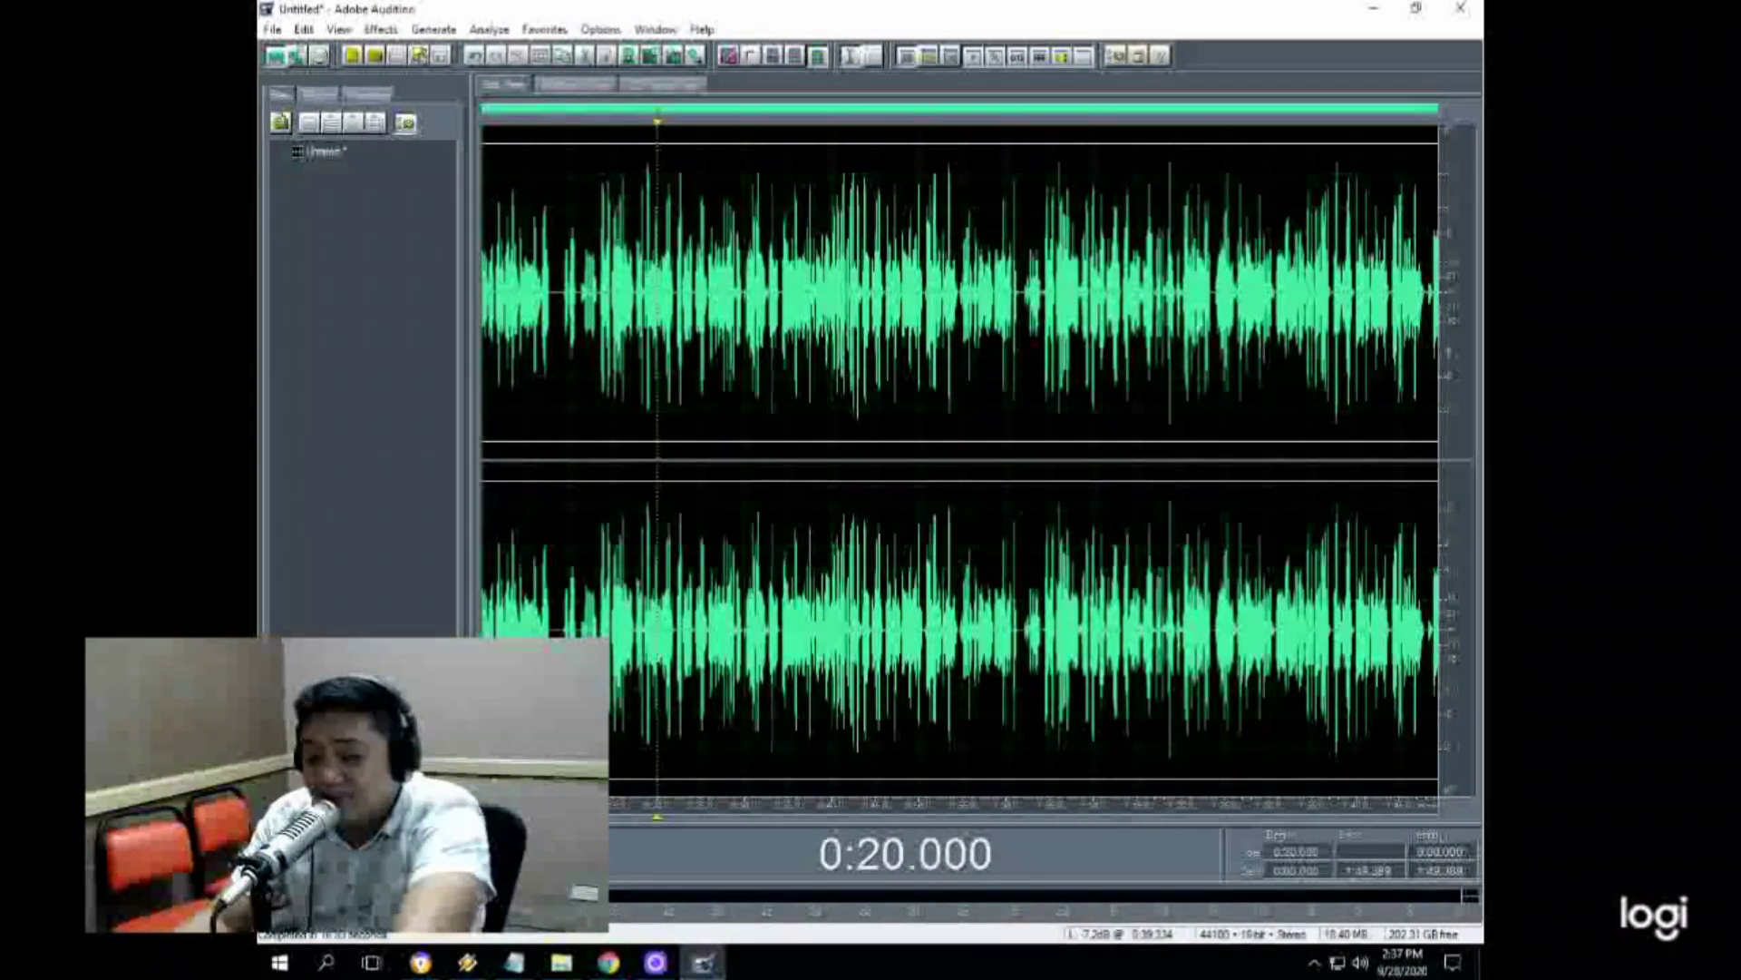
pyautogui.click(1025, 417)
pyautogui.scroll(7, 1045, 399)
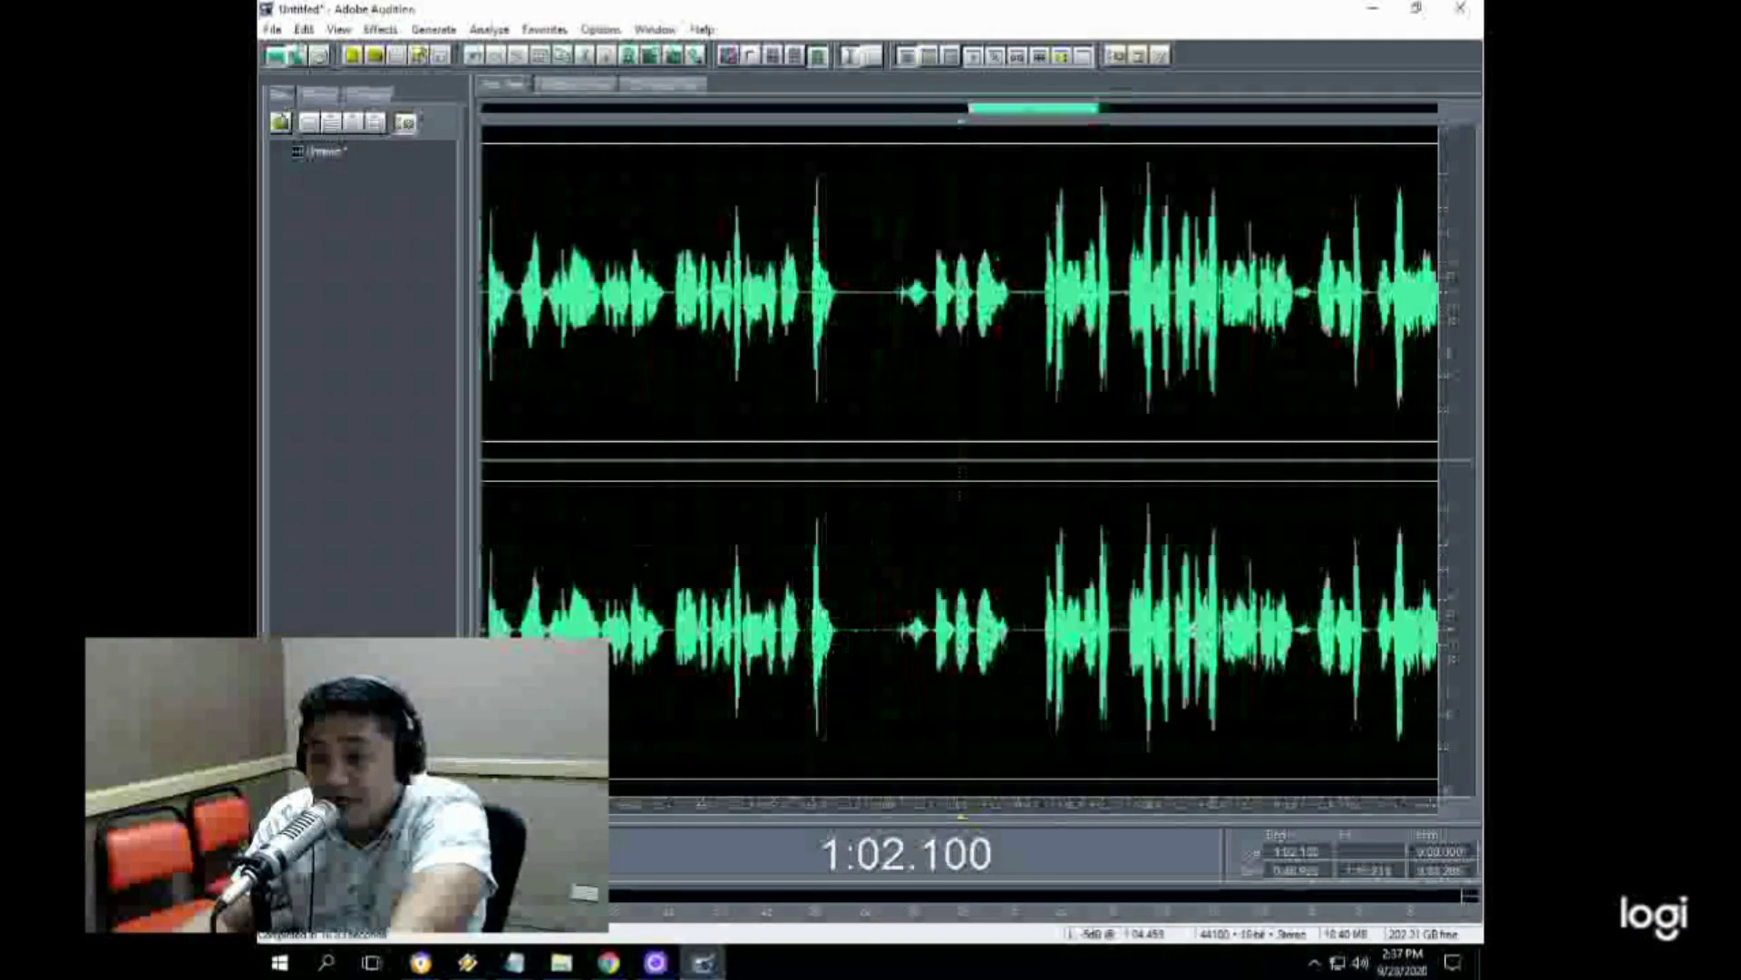
pyautogui.scroll(2, 959, 290)
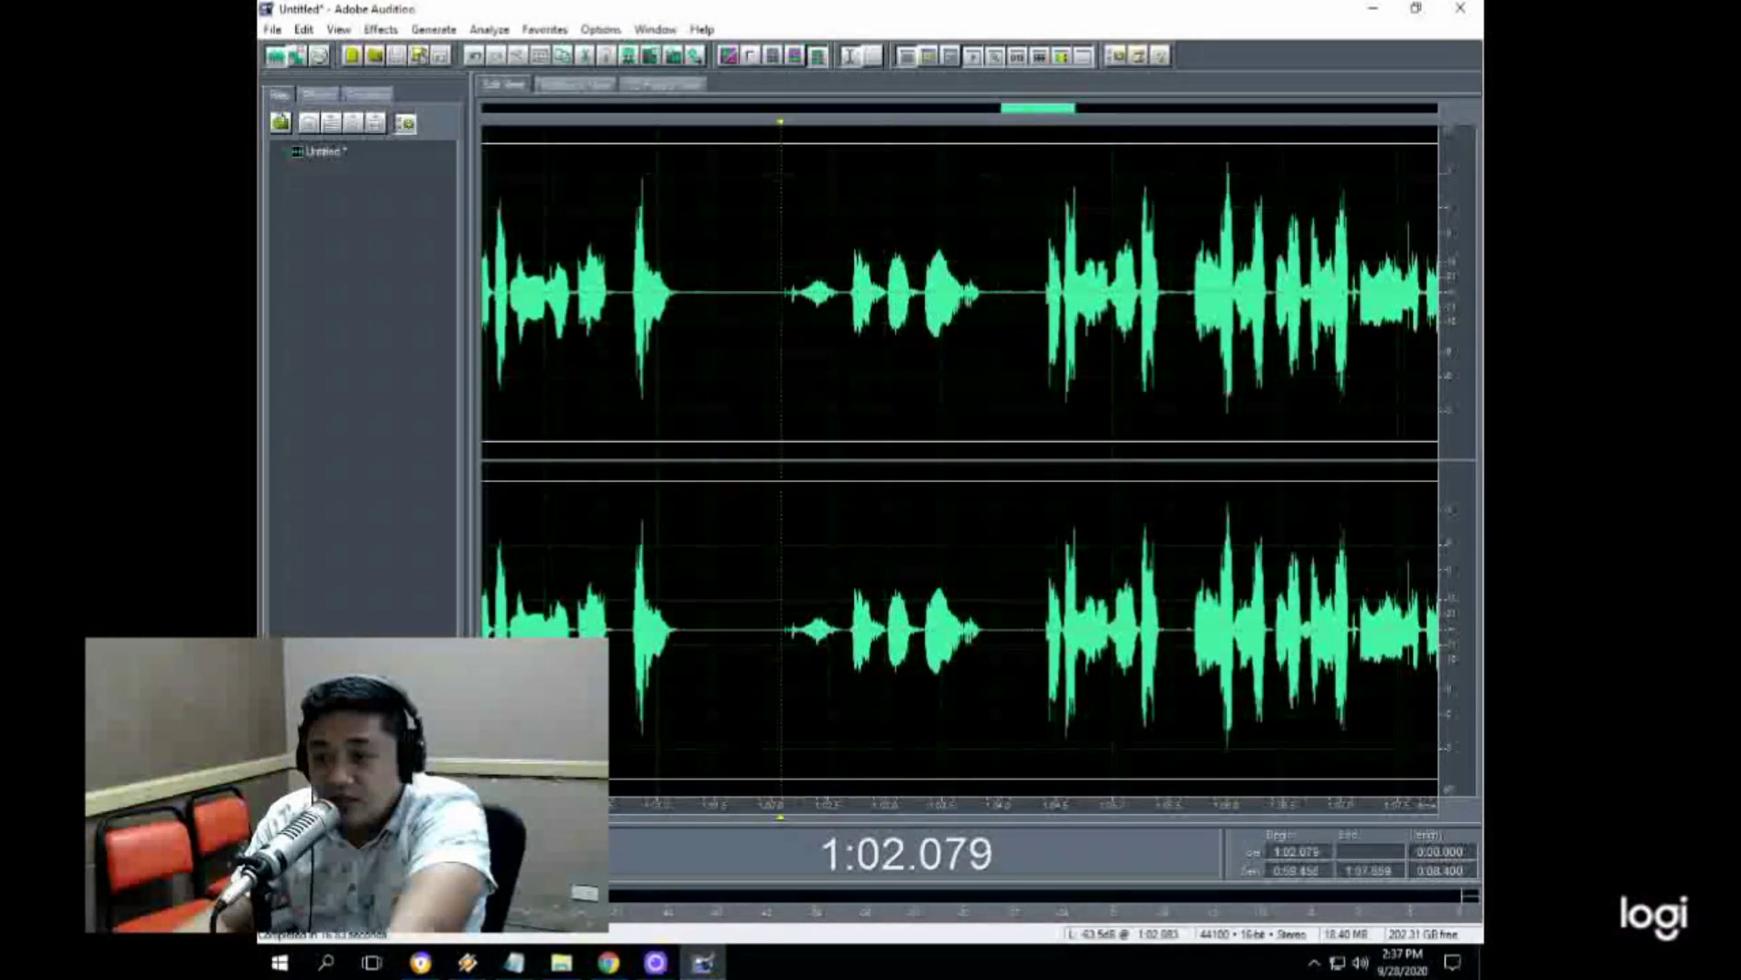
pyautogui.press('space')
pyautogui.click(941, 292)
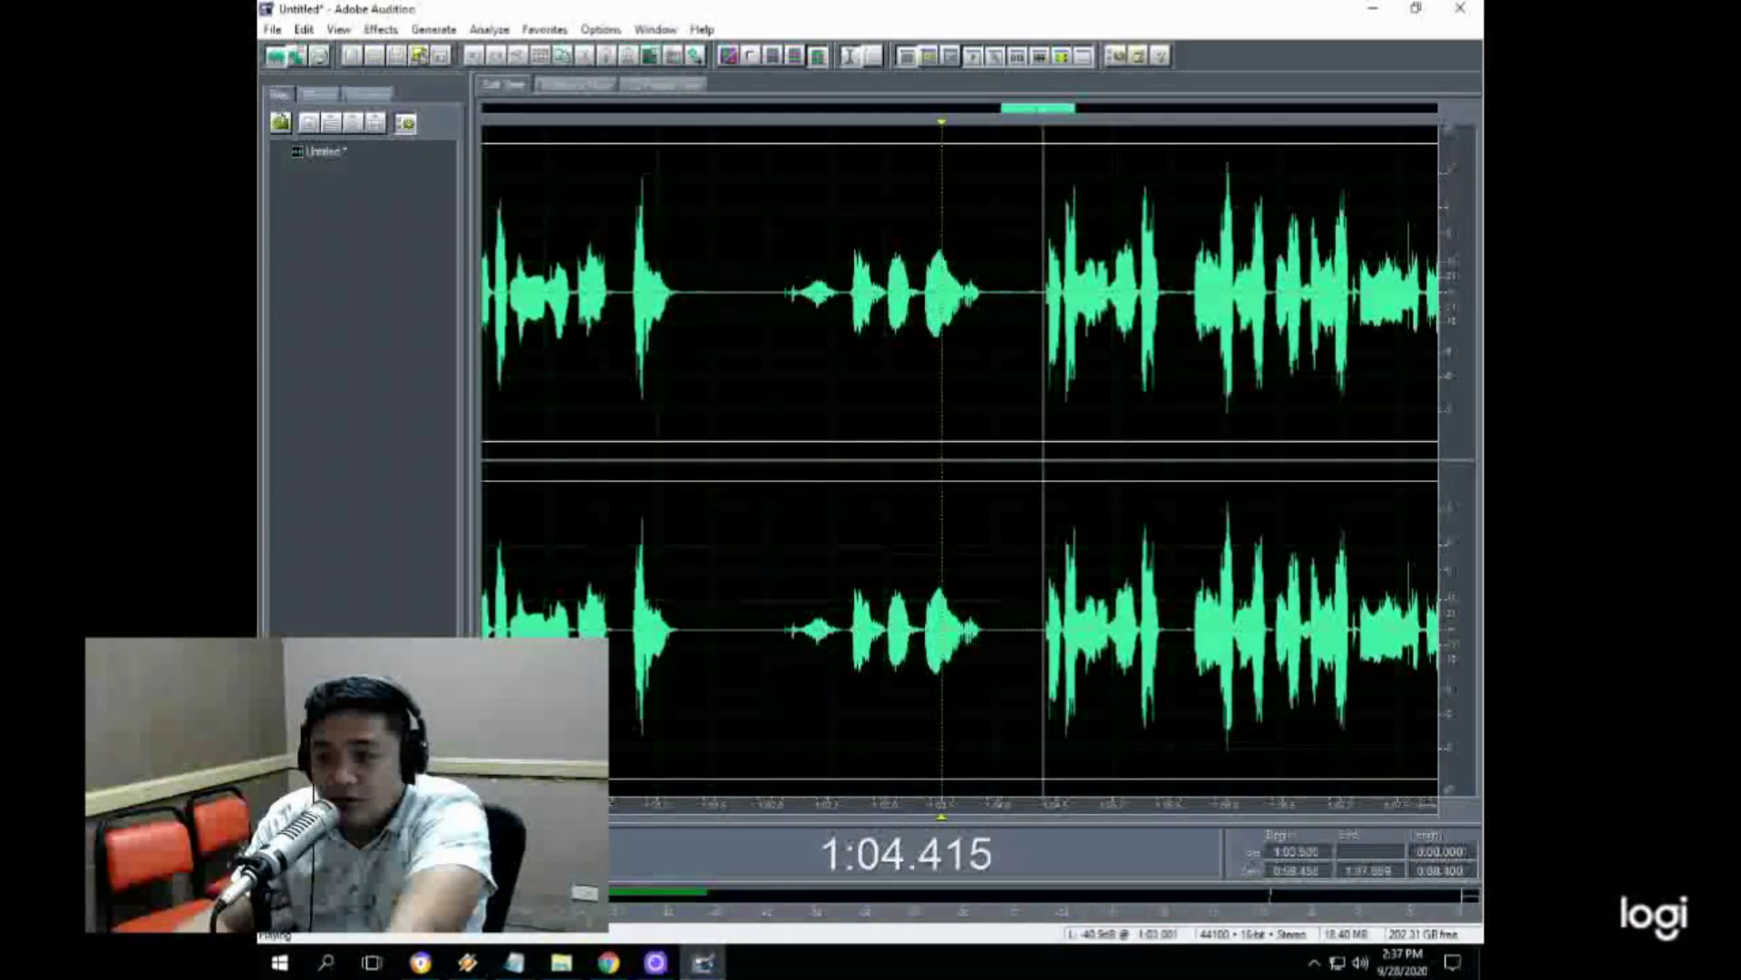
# Step: Delete everything from the start of the recording up to about 1:02.626
pyautogui.moveTo(845, 291); pyautogui.dragTo(260, 335)
pyautogui.scroll(-4, 687, 354)
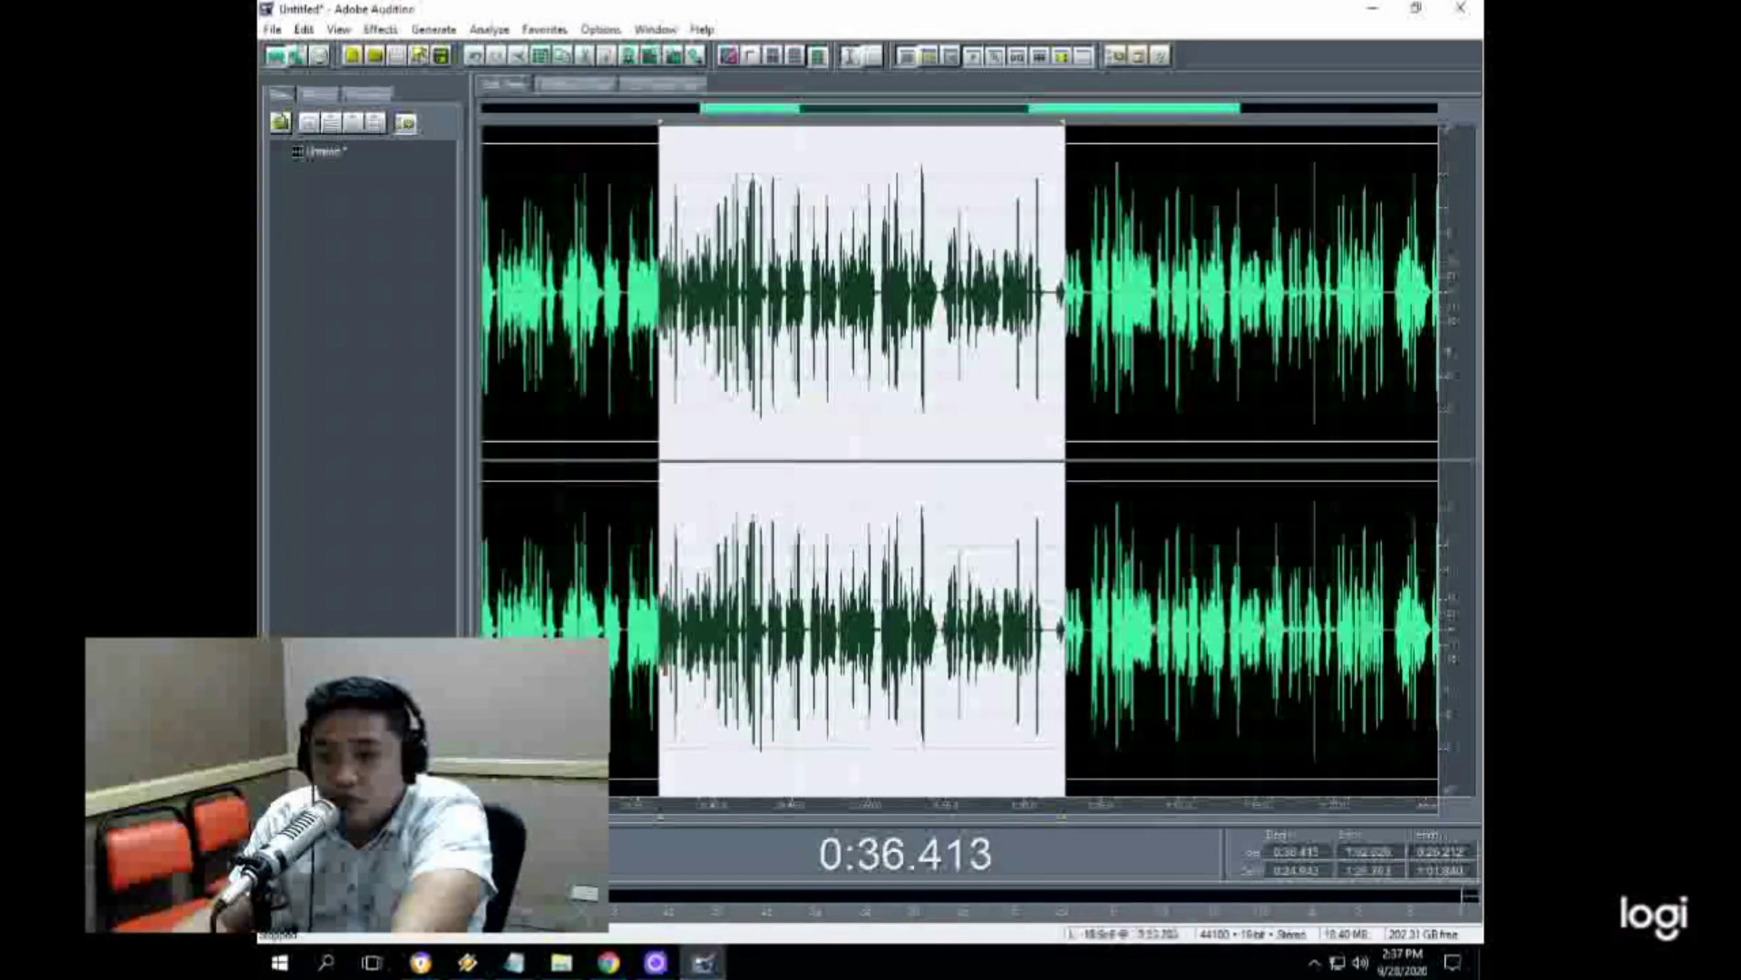
pyautogui.moveTo(665, 669); pyautogui.dragTo(482, 626)
pyautogui.scroll(-3, 964, 132)
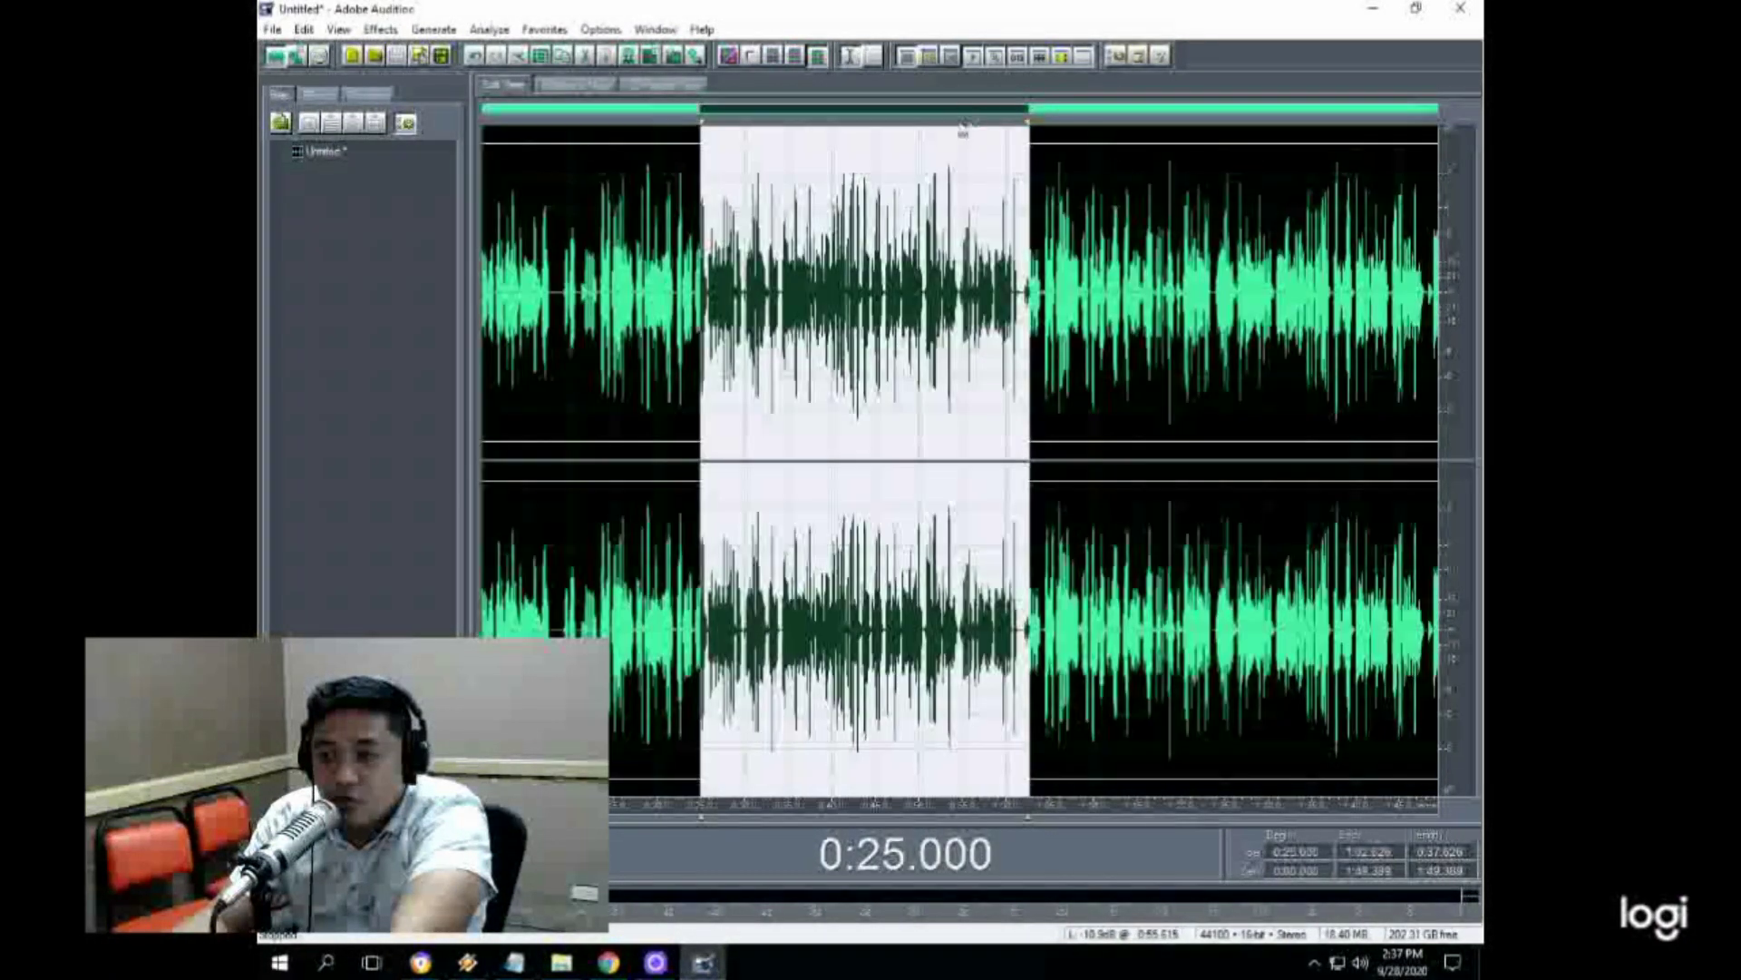
pyautogui.moveTo(700, 124); pyautogui.dragTo(399, 133)
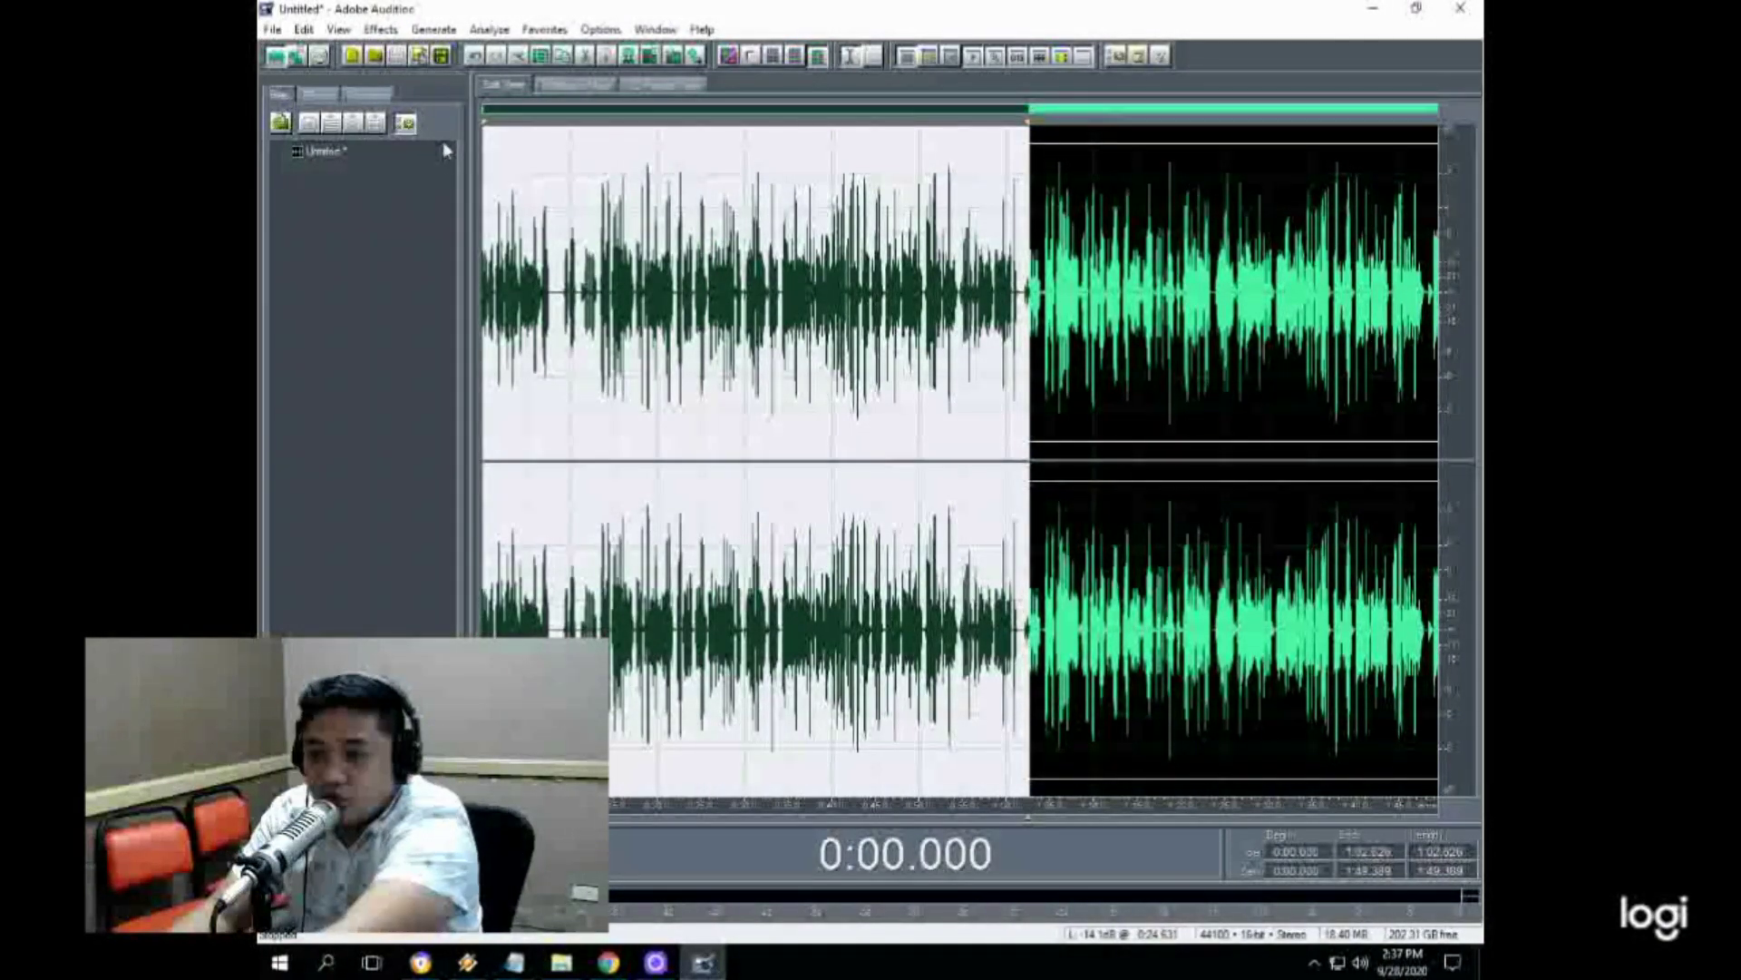
pyautogui.press('Delete')
# Step: Listen to the opening of the trimmed take and delete the breath between about 0:05.660 and 0:05.933
pyautogui.press('space')
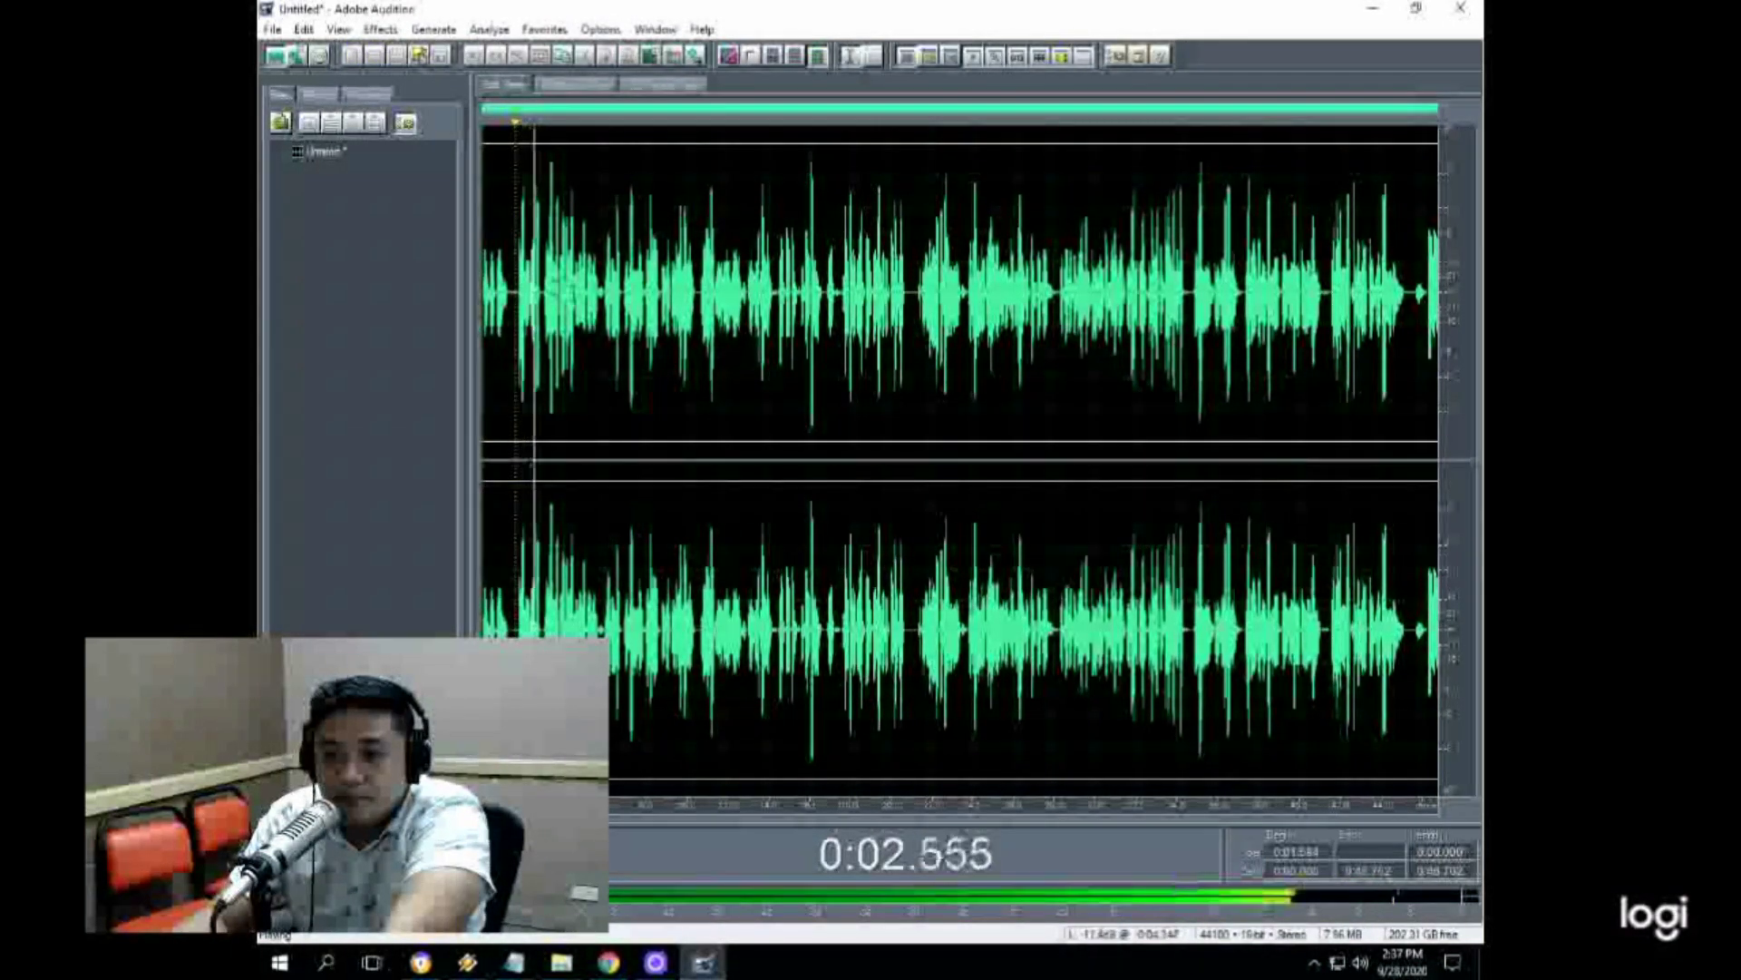
pyautogui.scroll(4, 570, 349)
pyautogui.press('=')
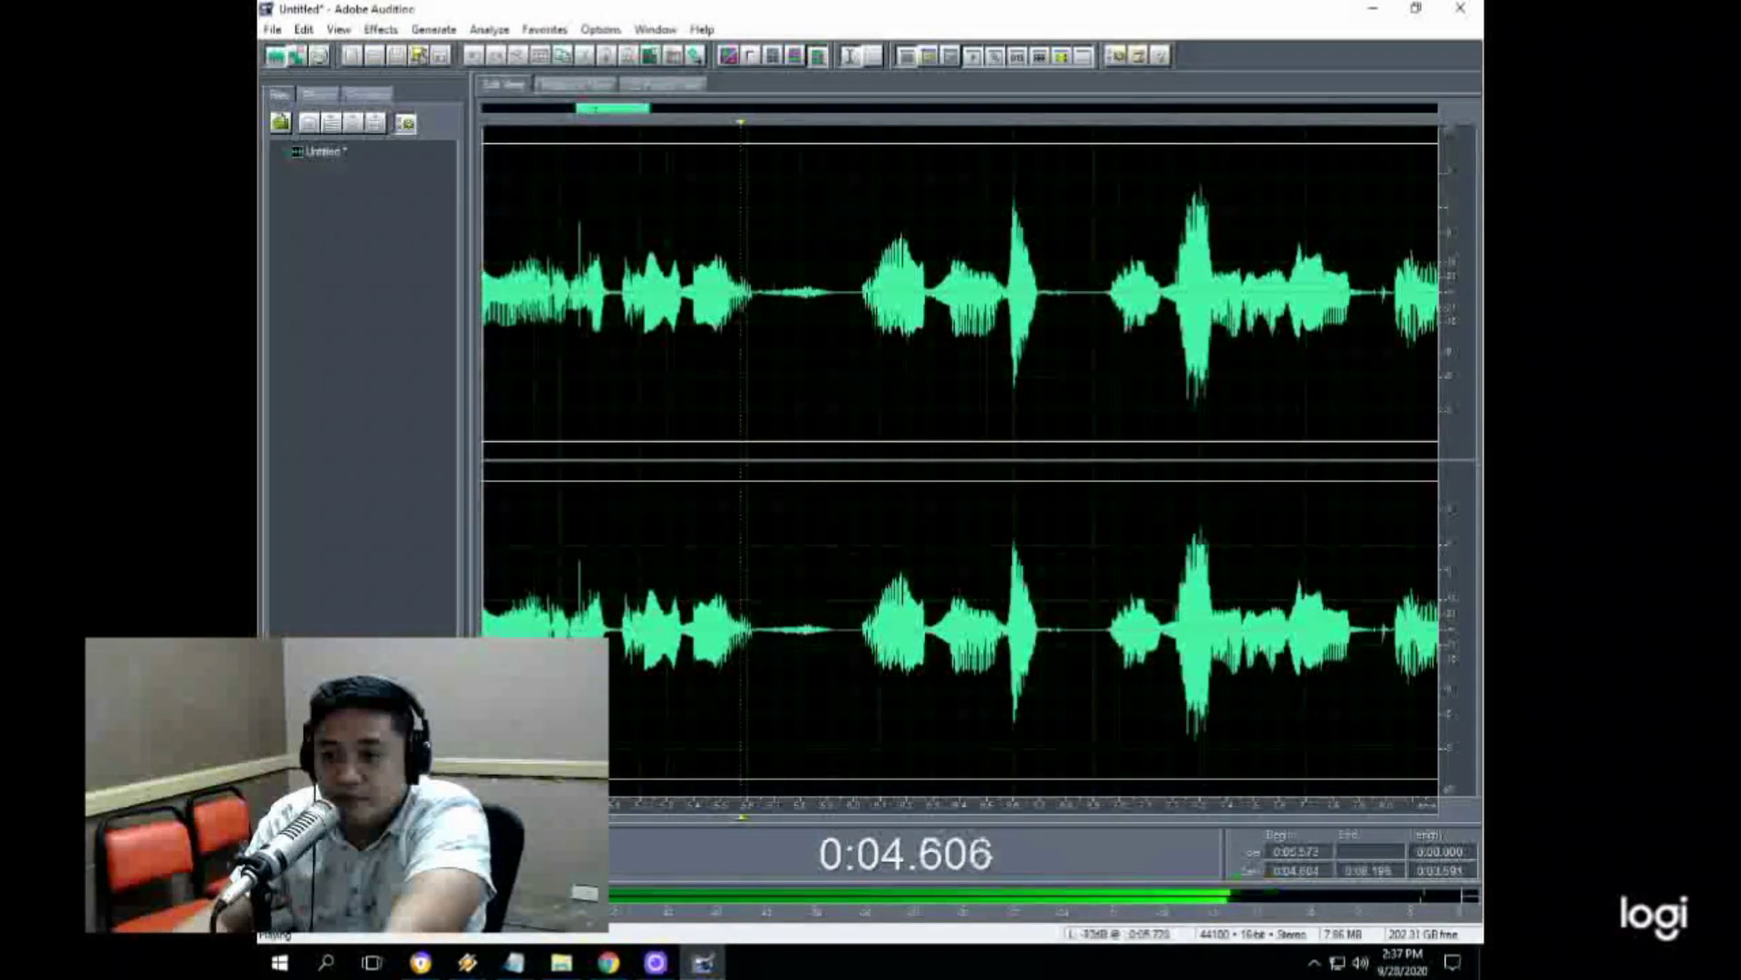
pyautogui.press('space')
pyautogui.moveTo(769, 287); pyautogui.dragTo(834, 309)
pyautogui.click(689, 296)
pyautogui.press('space')
pyautogui.press('space')
pyautogui.press('space')
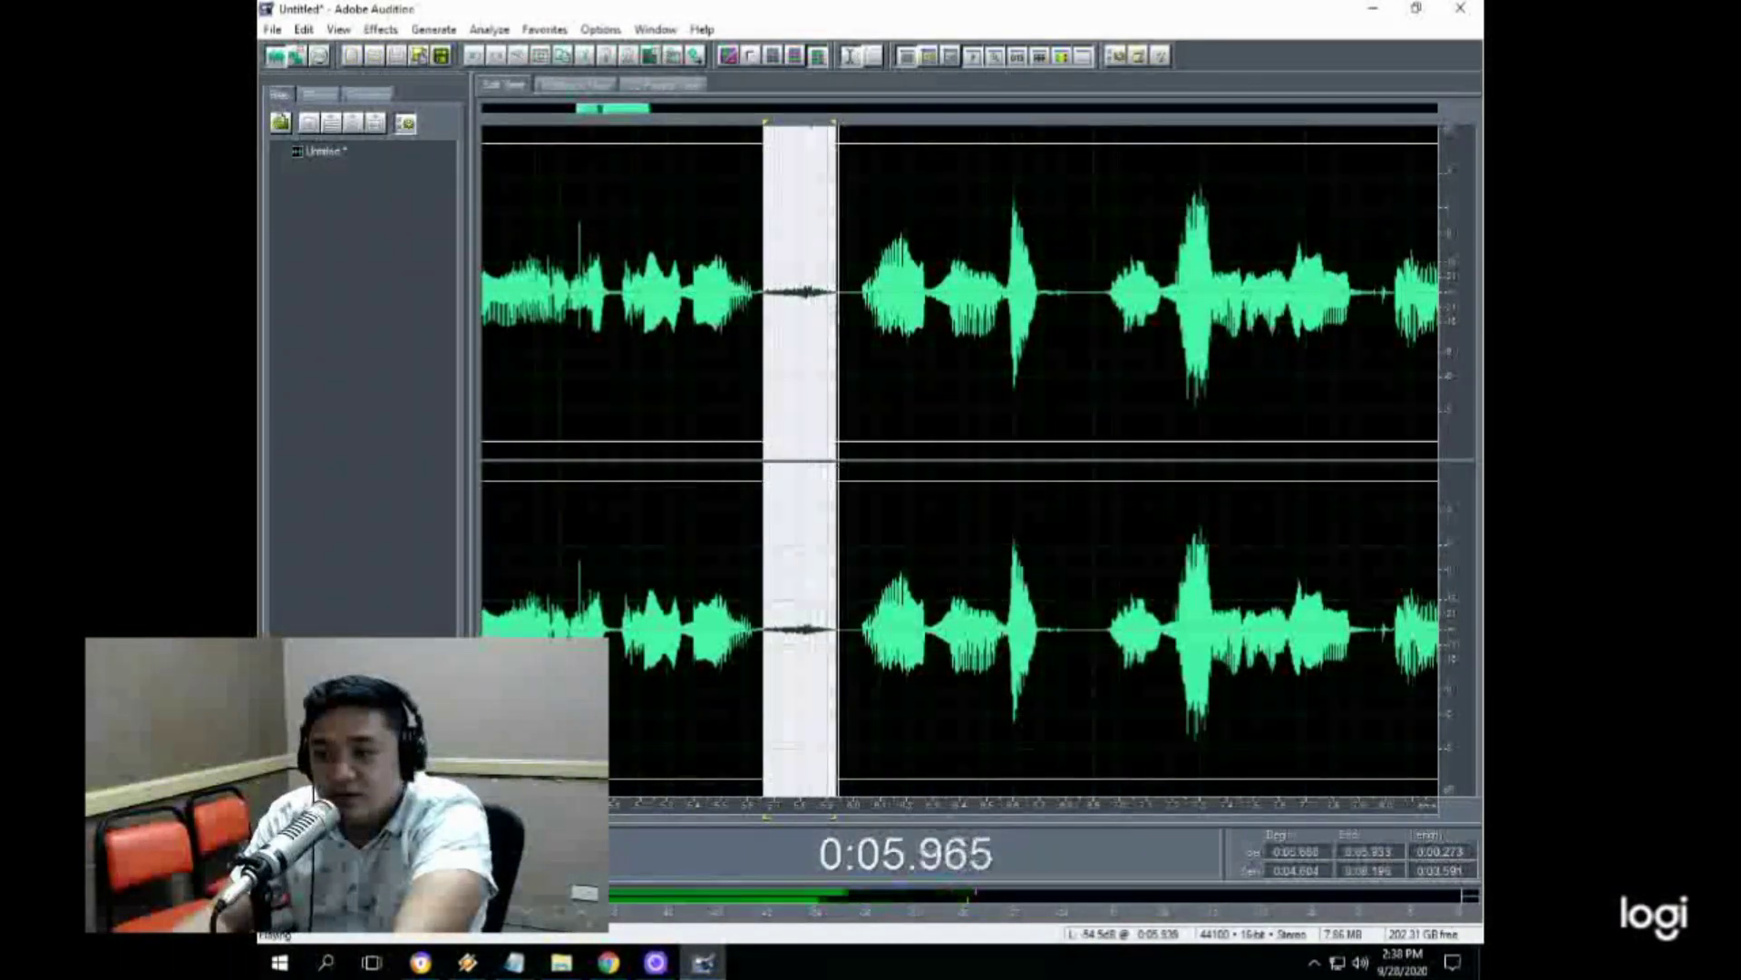
pyautogui.press('Delete')
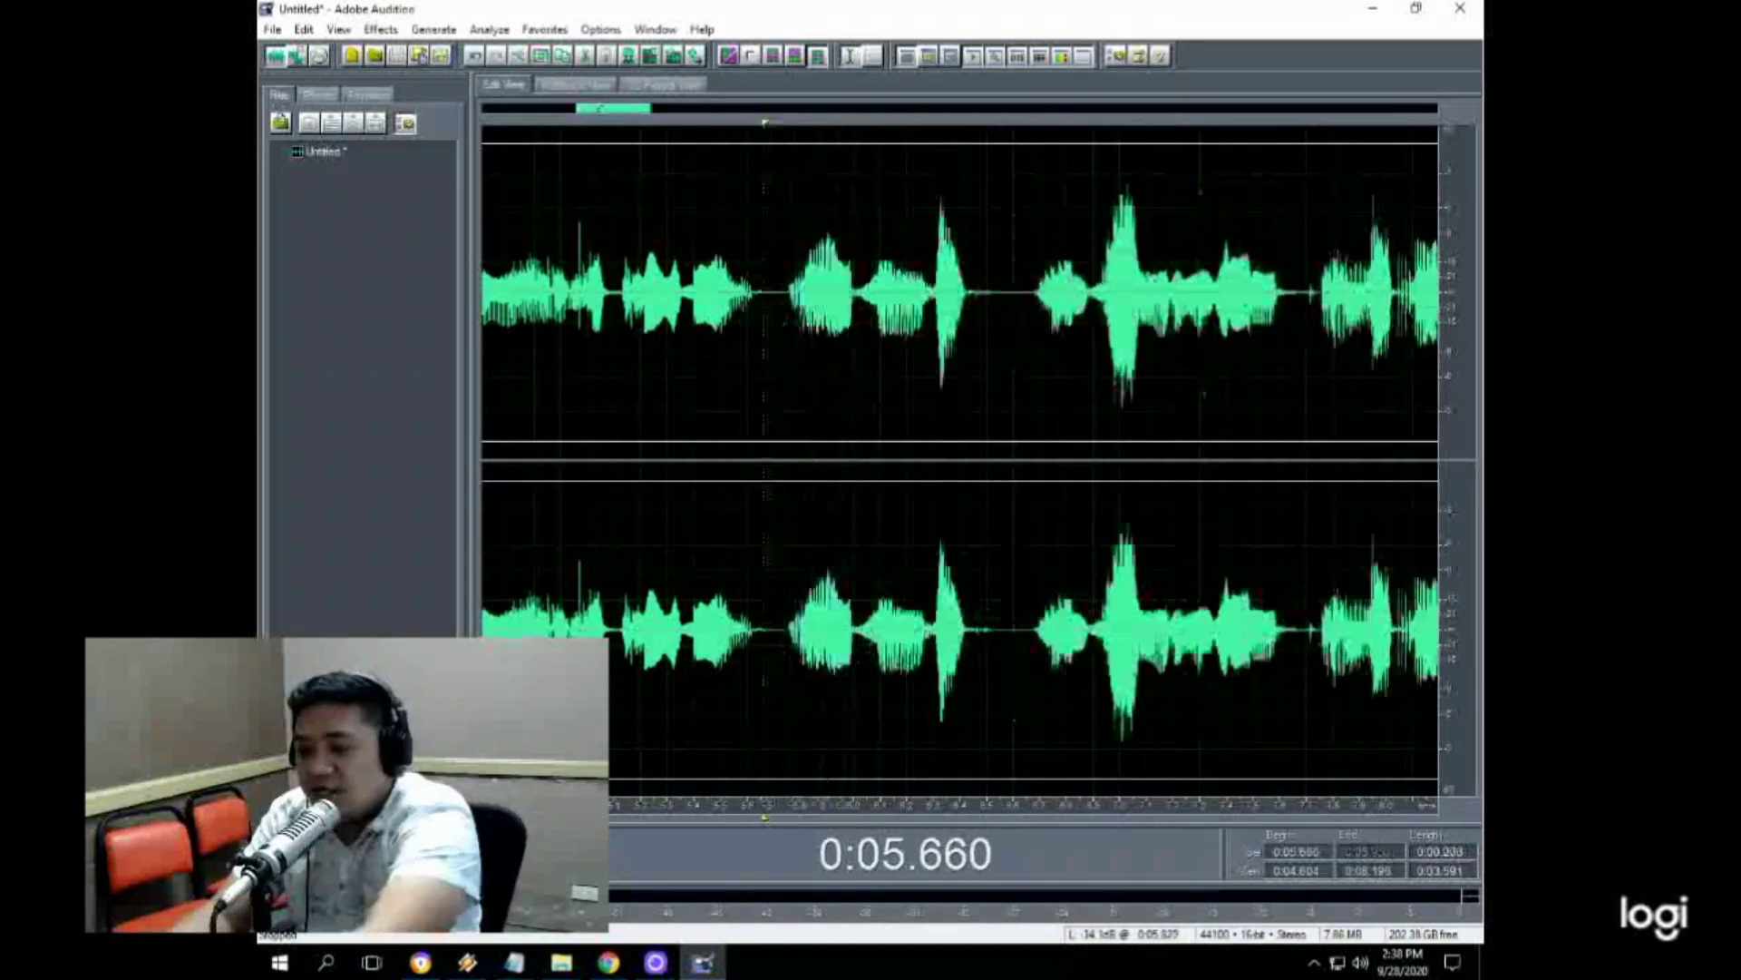
# Step: Delete the quiet gap between about 0:06.500 and 0:06.650
pyautogui.scroll(-4, 775, 315)
pyautogui.scroll(4, 774, 315)
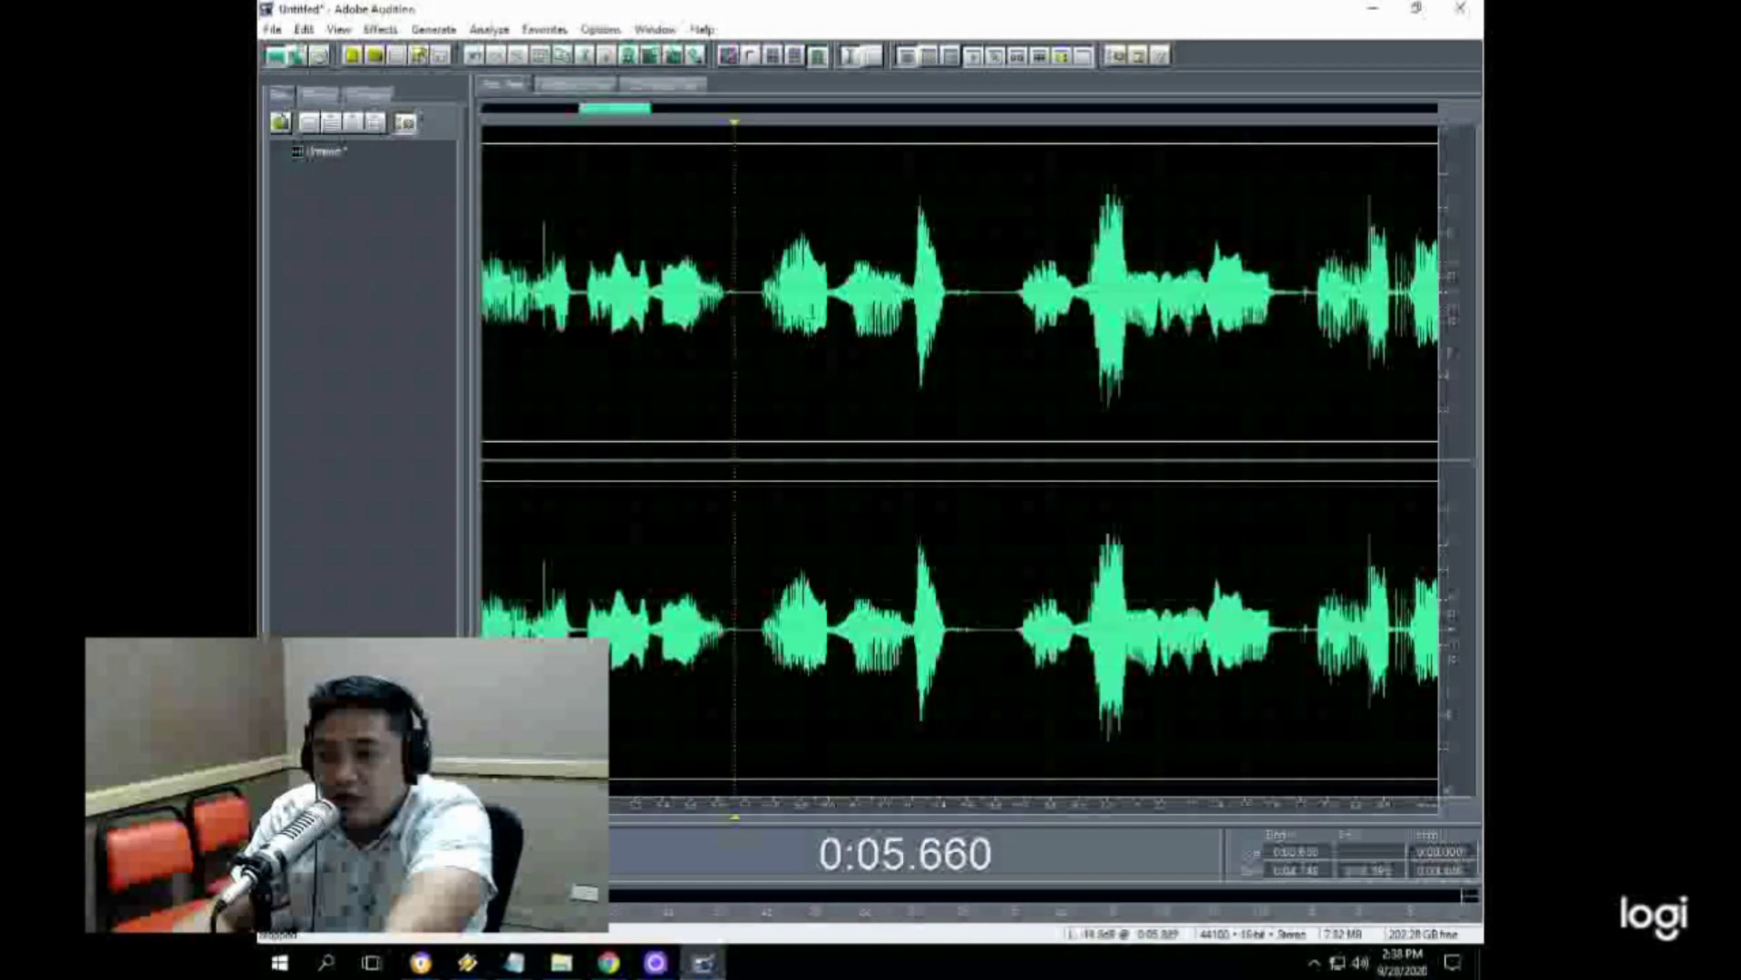
pyautogui.moveTo(969, 307); pyautogui.dragTo(1010, 317)
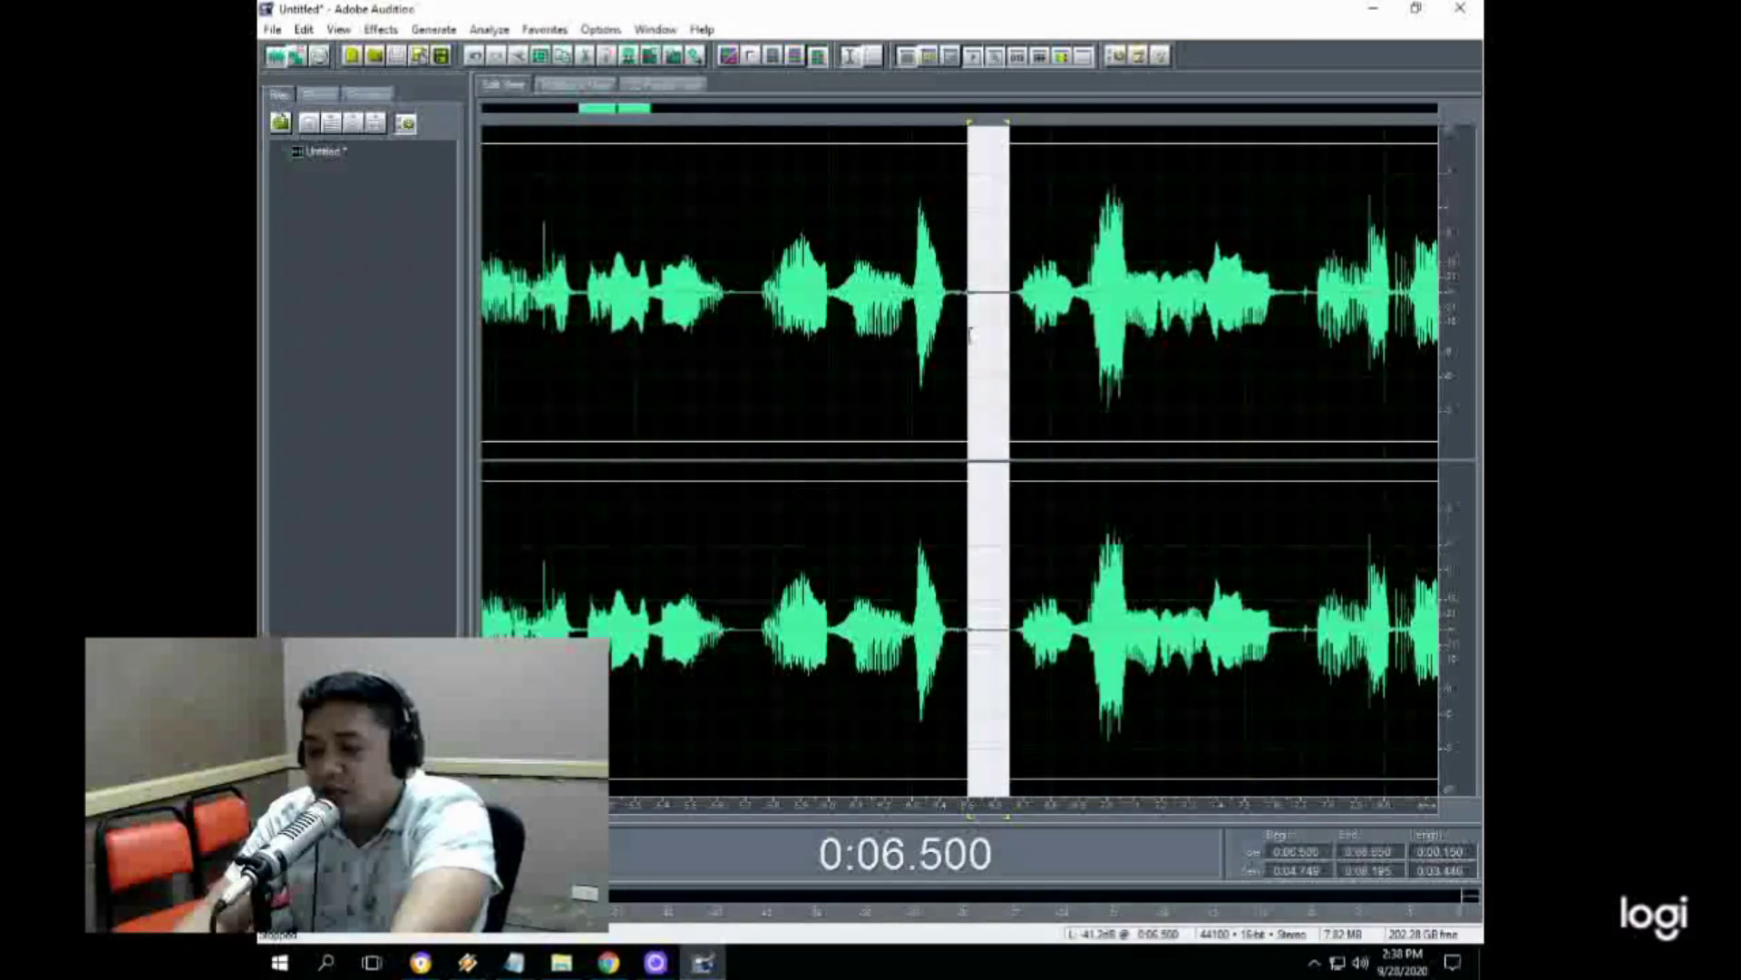
pyautogui.click(969, 336)
# Step: Play the voice-over from about 0:06.500 to check the pauses after the cut
pyautogui.press('space')
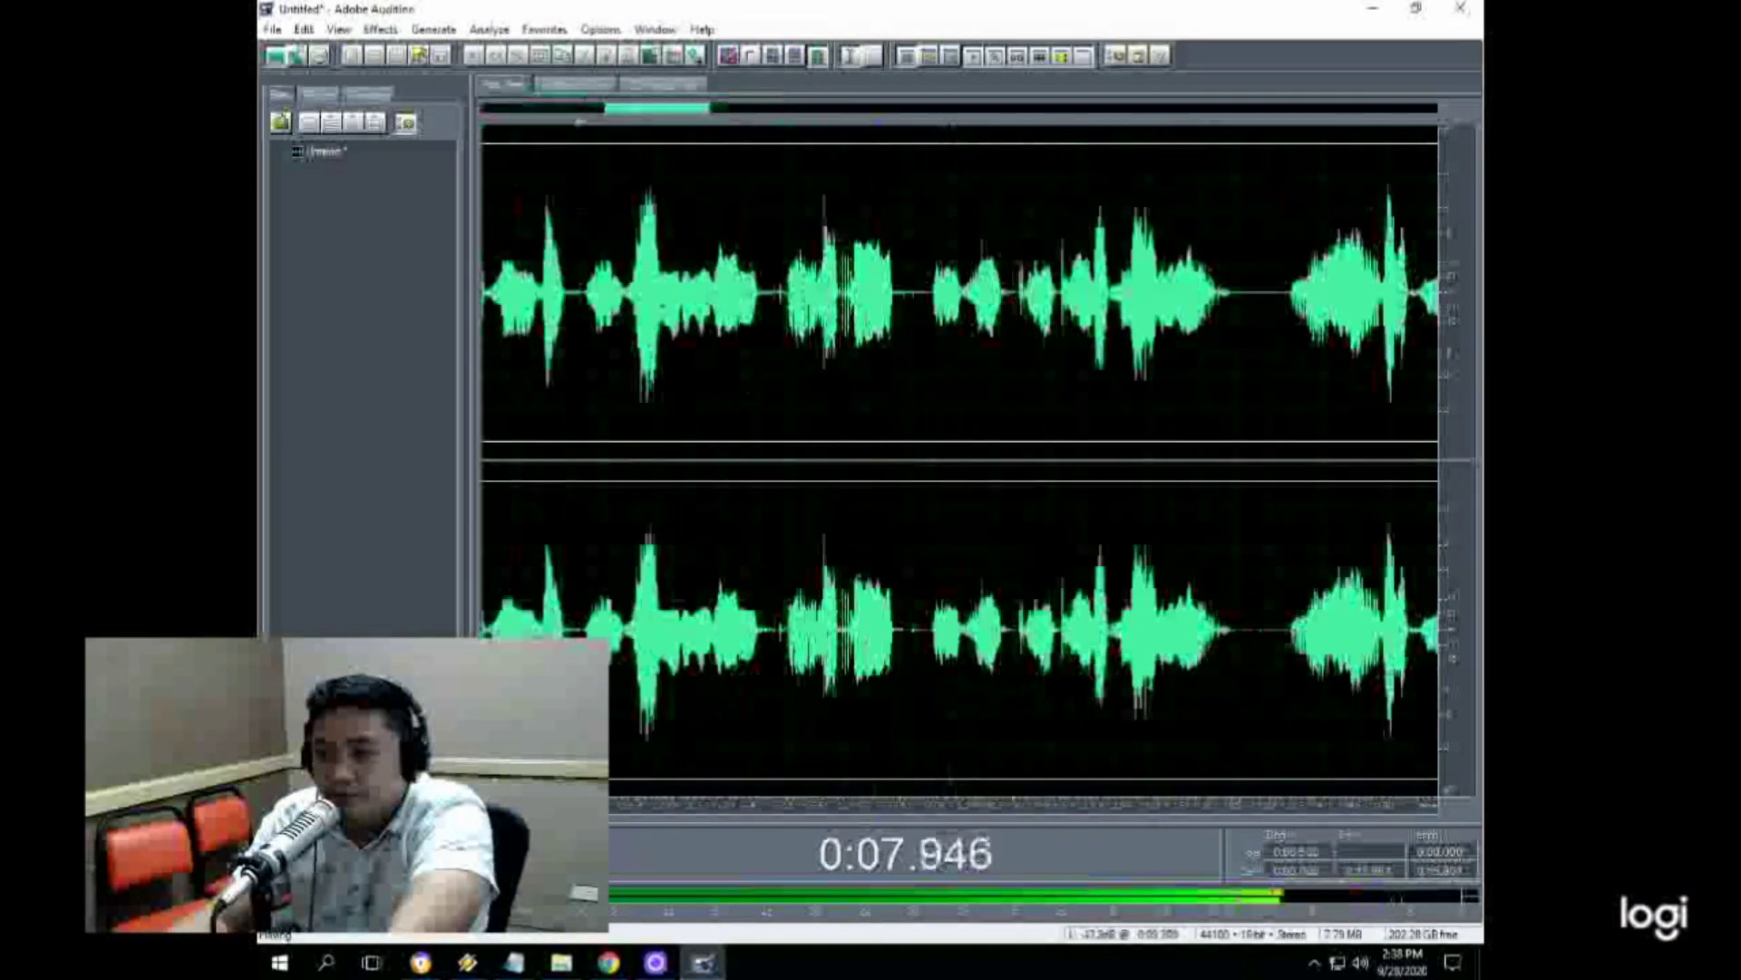
pyautogui.scroll(-4, 952, 322)
pyautogui.scroll(5, 953, 322)
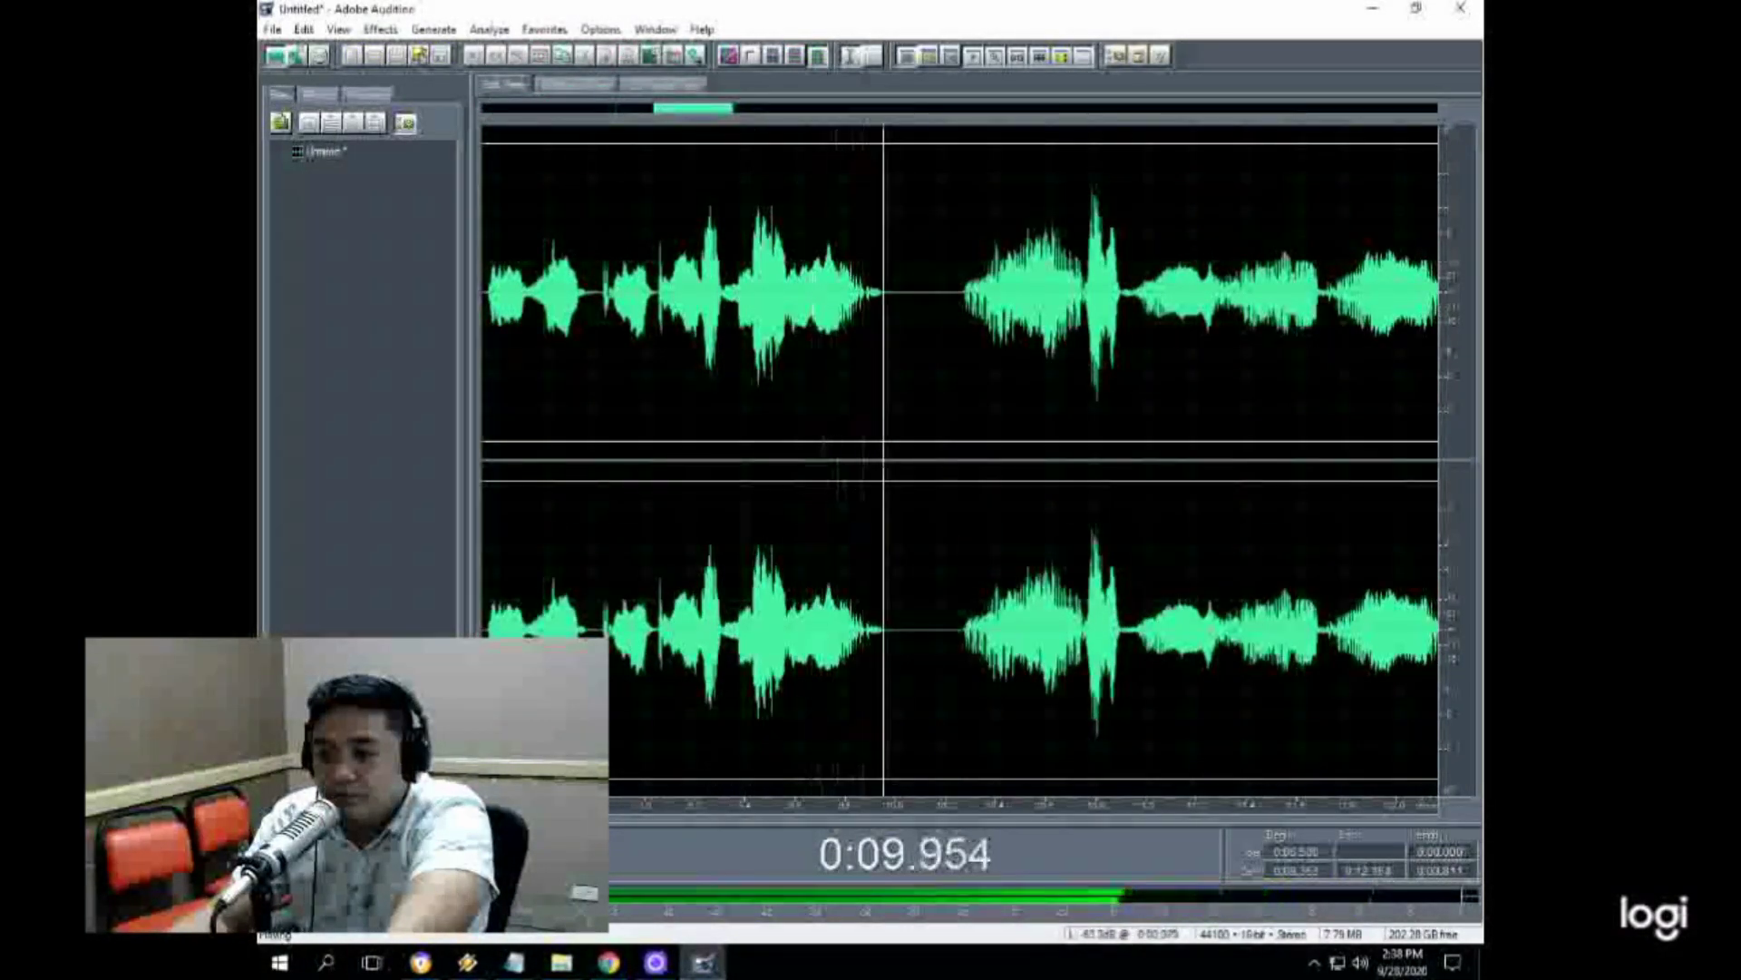
pyautogui.press('space')
pyautogui.scroll(-8, 952, 322)
pyautogui.click(830, 322)
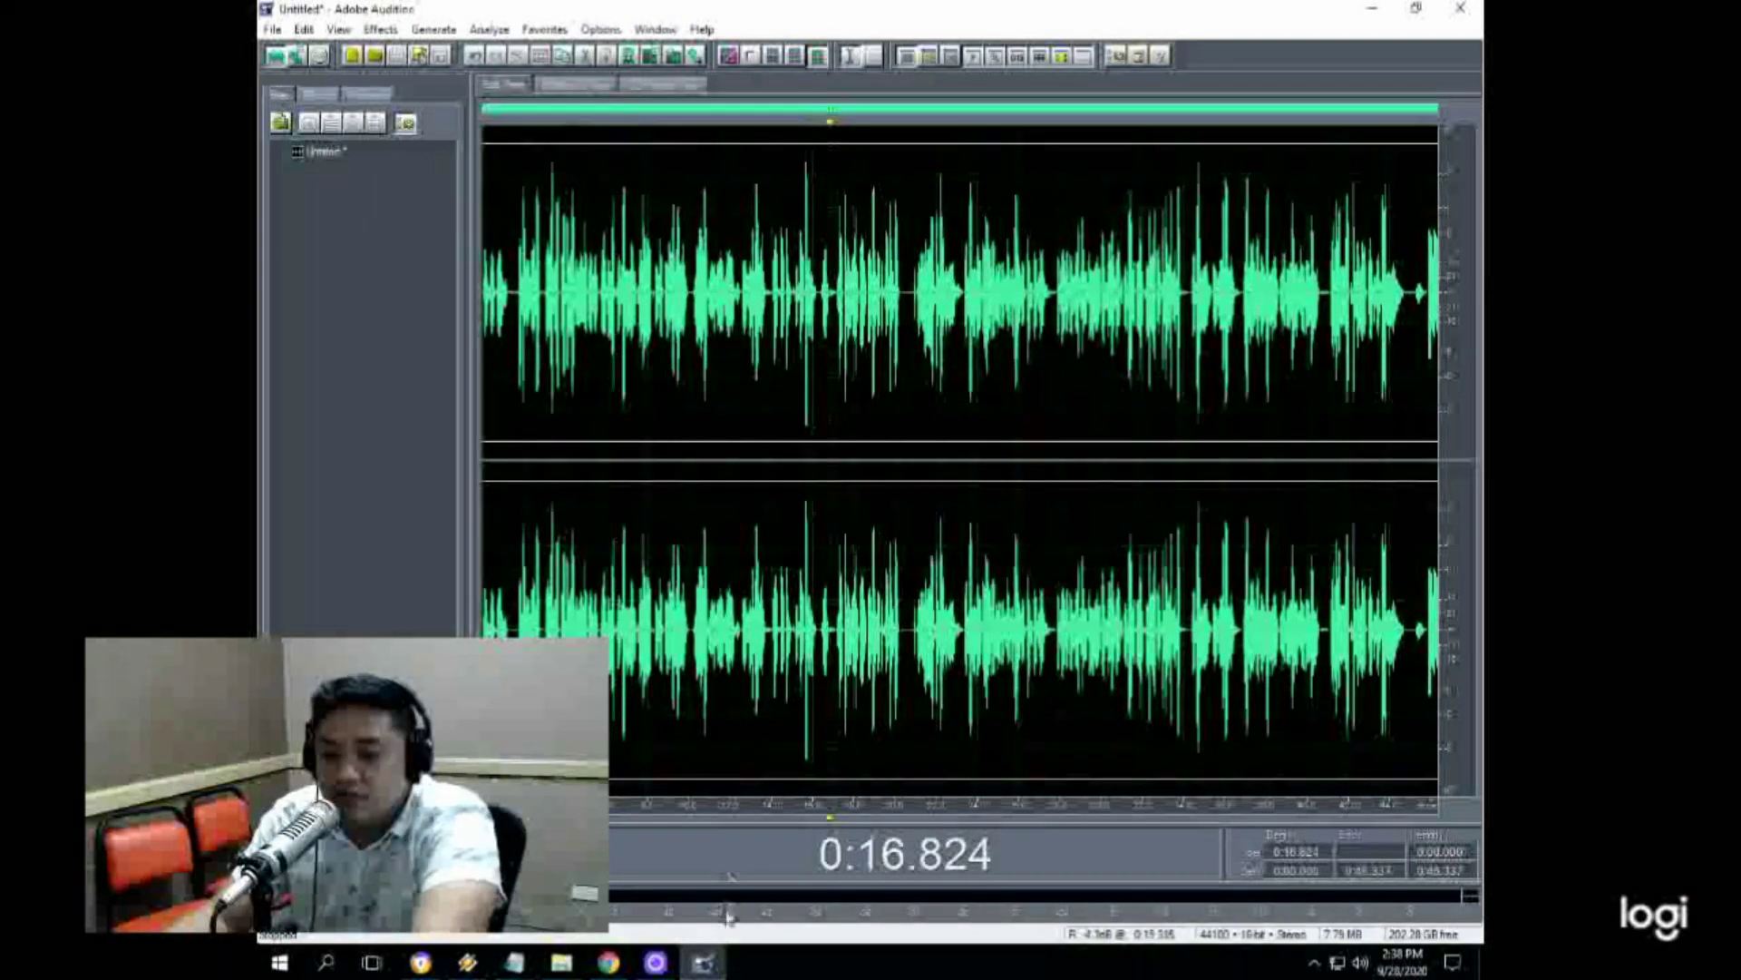
pyautogui.click(705, 967)
pyautogui.click(706, 967)
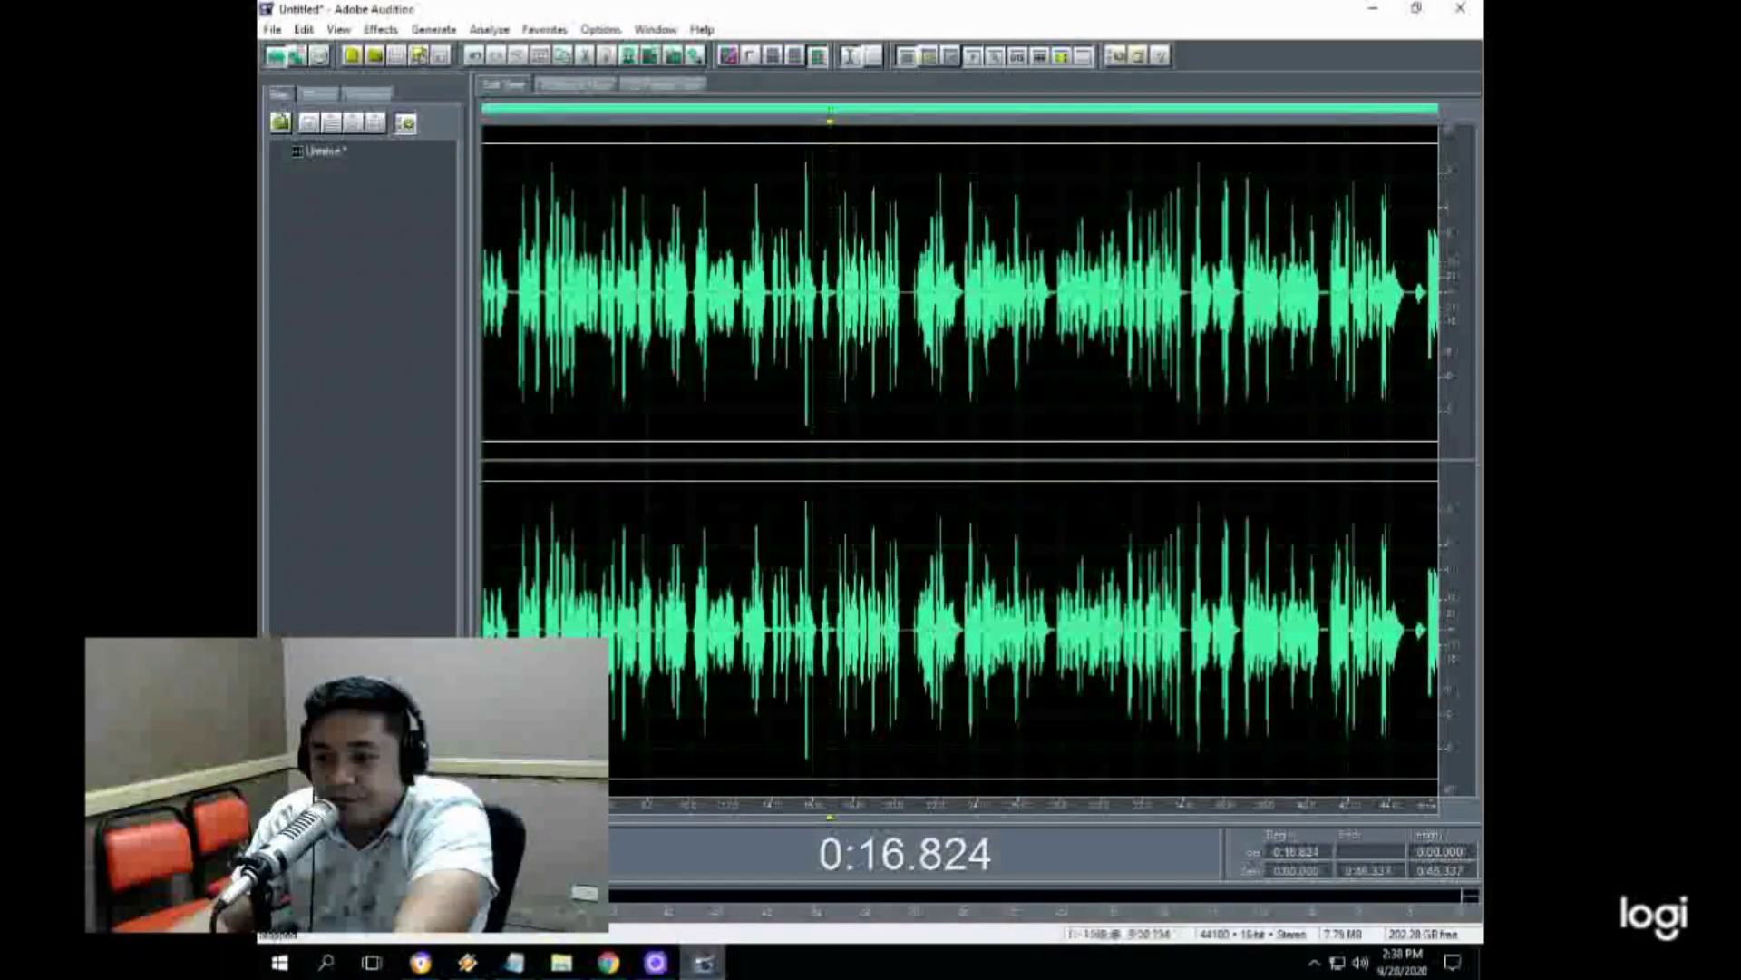
pyautogui.click(1046, 322)
pyautogui.click(1125, 294)
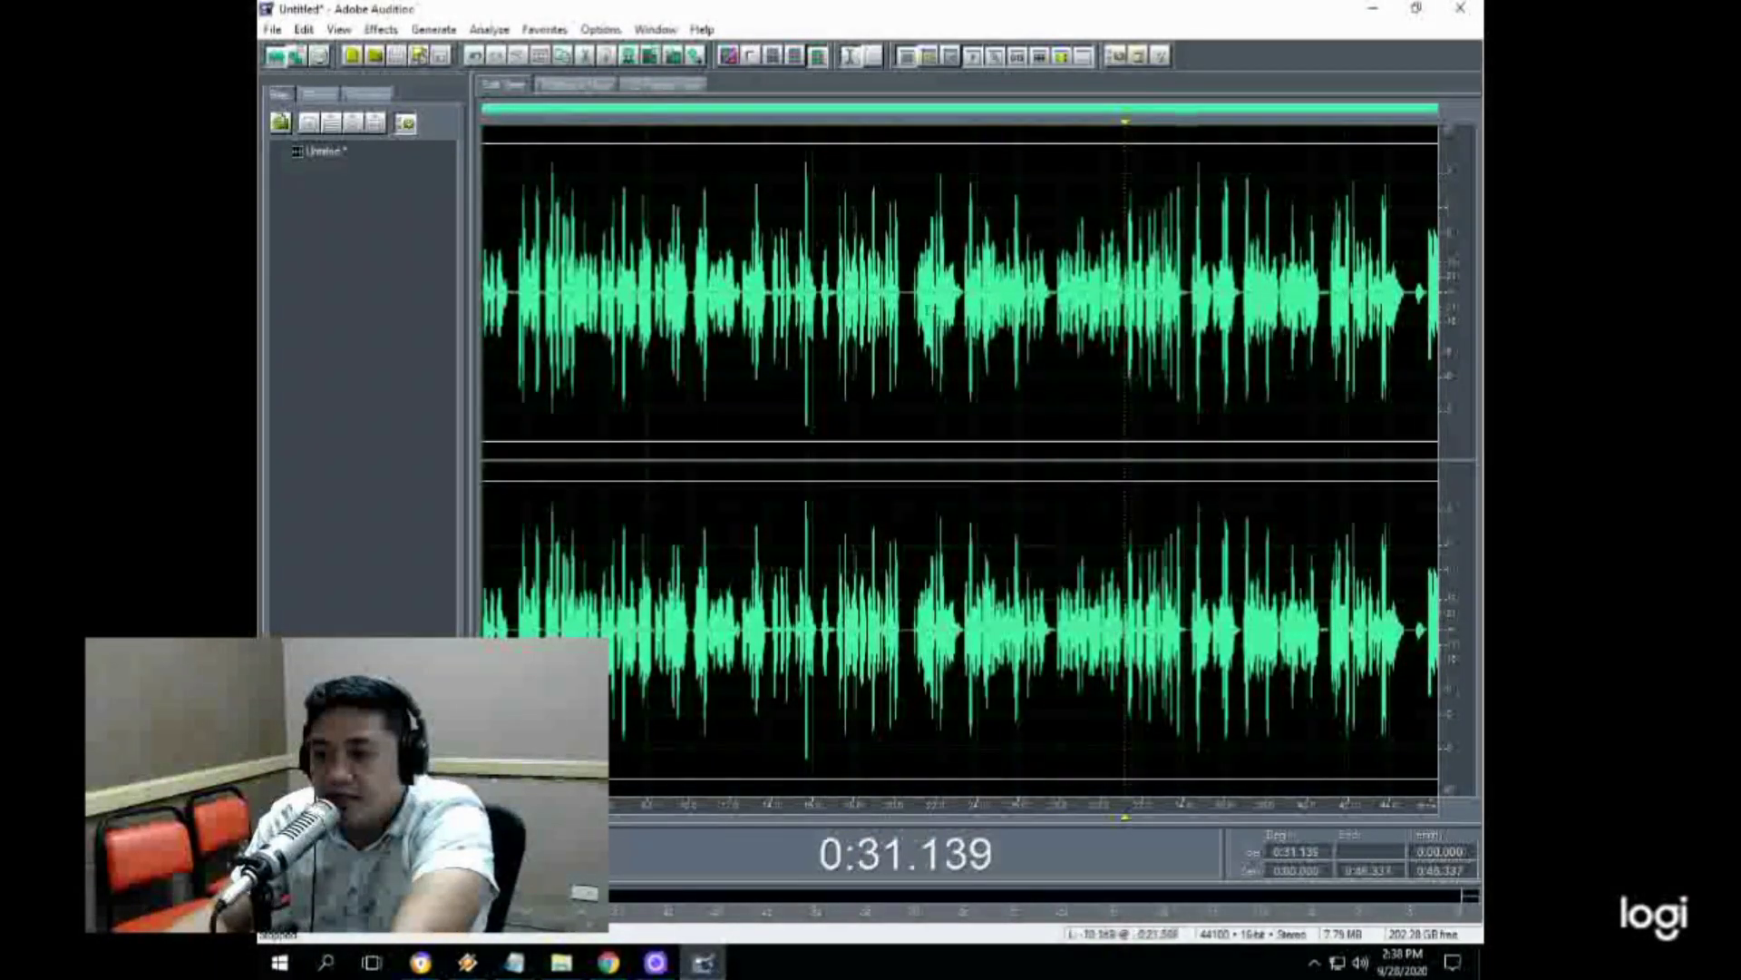
pyautogui.click(827, 313)
pyautogui.click(1149, 292)
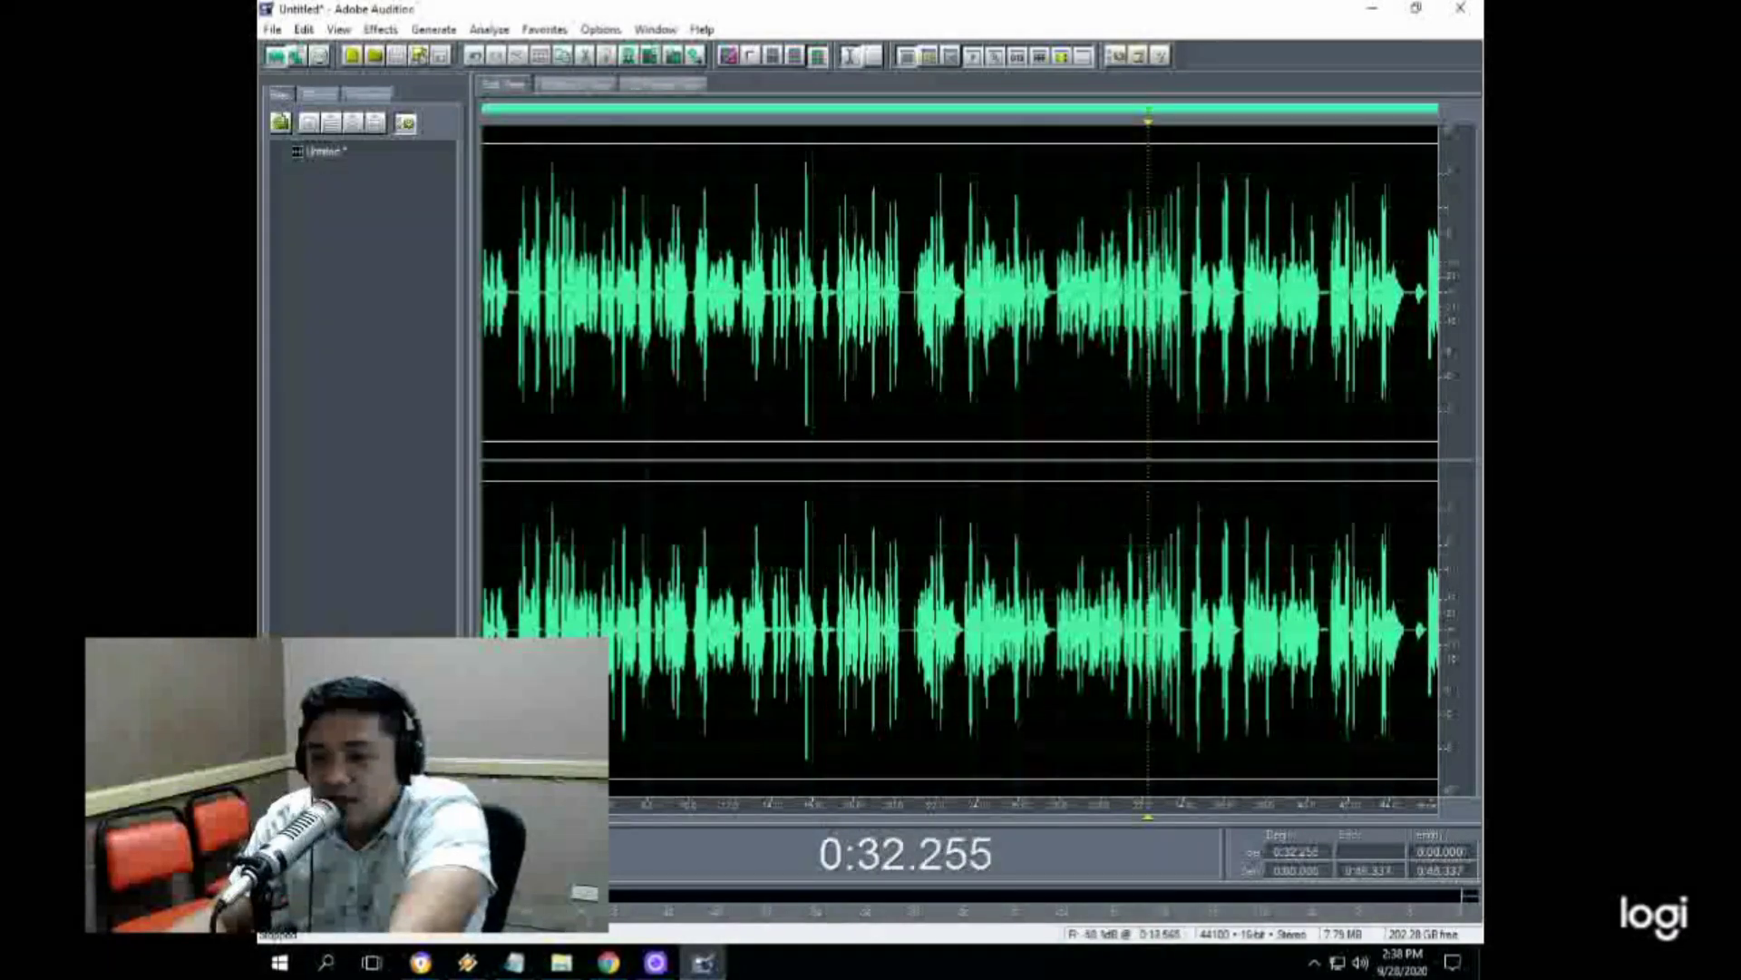
pyautogui.click(1287, 294)
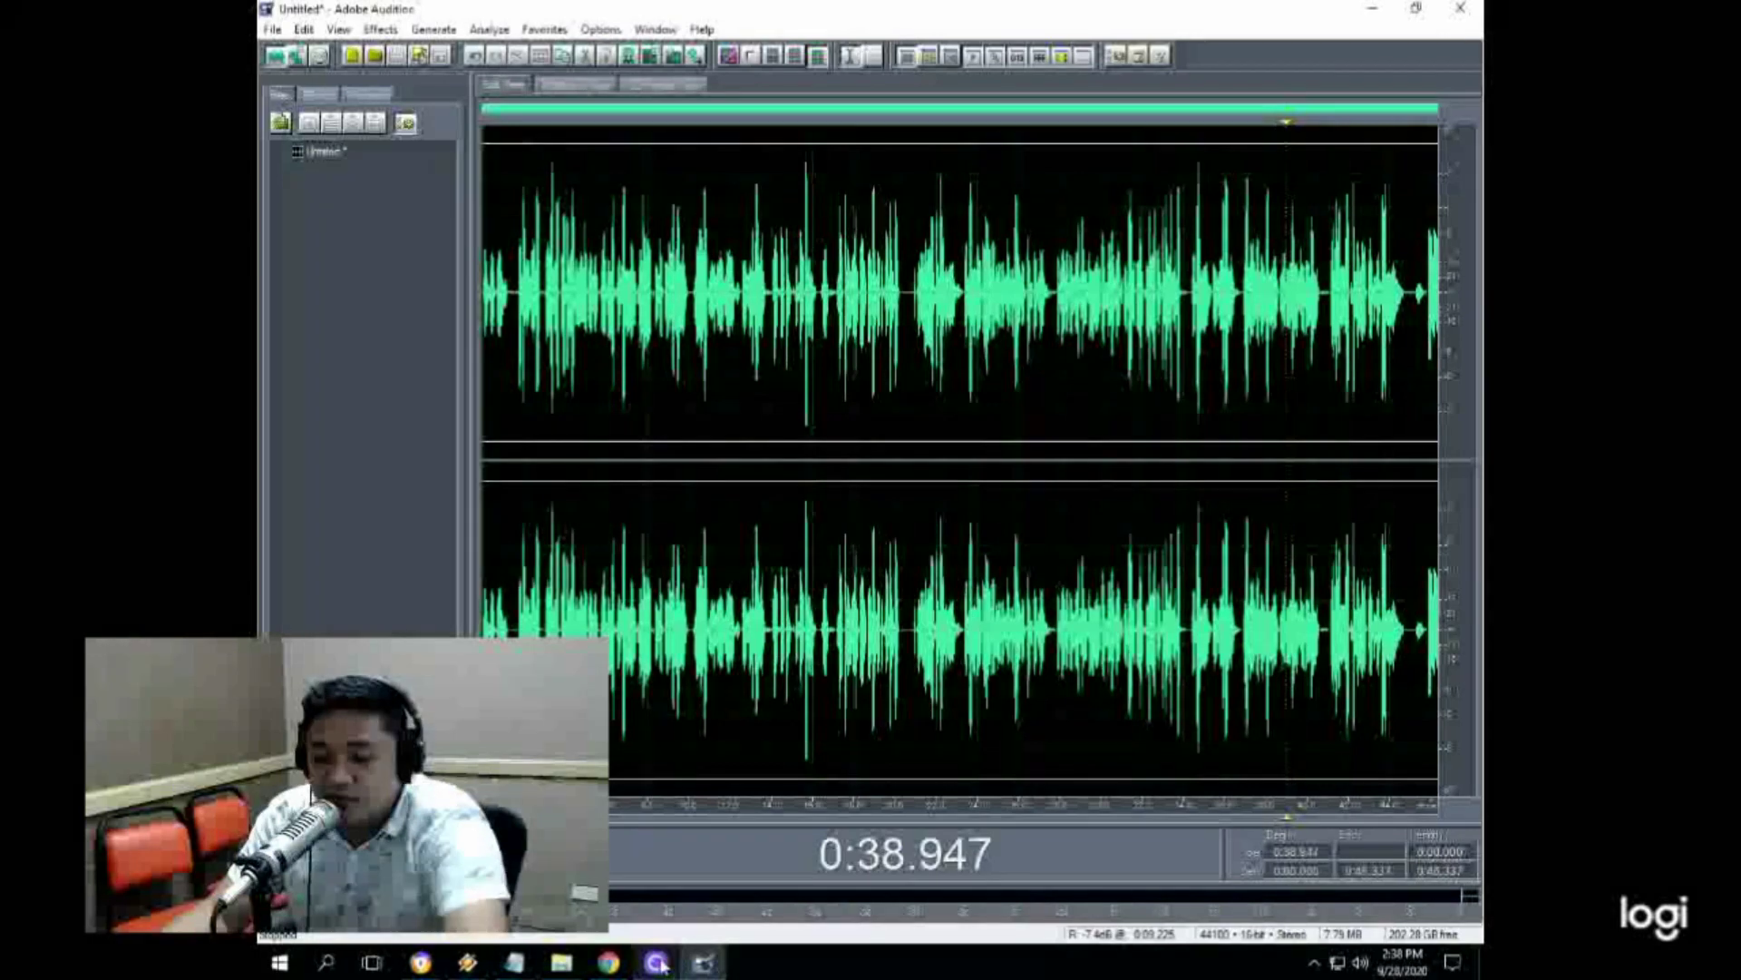
pyautogui.moveTo(659, 965)
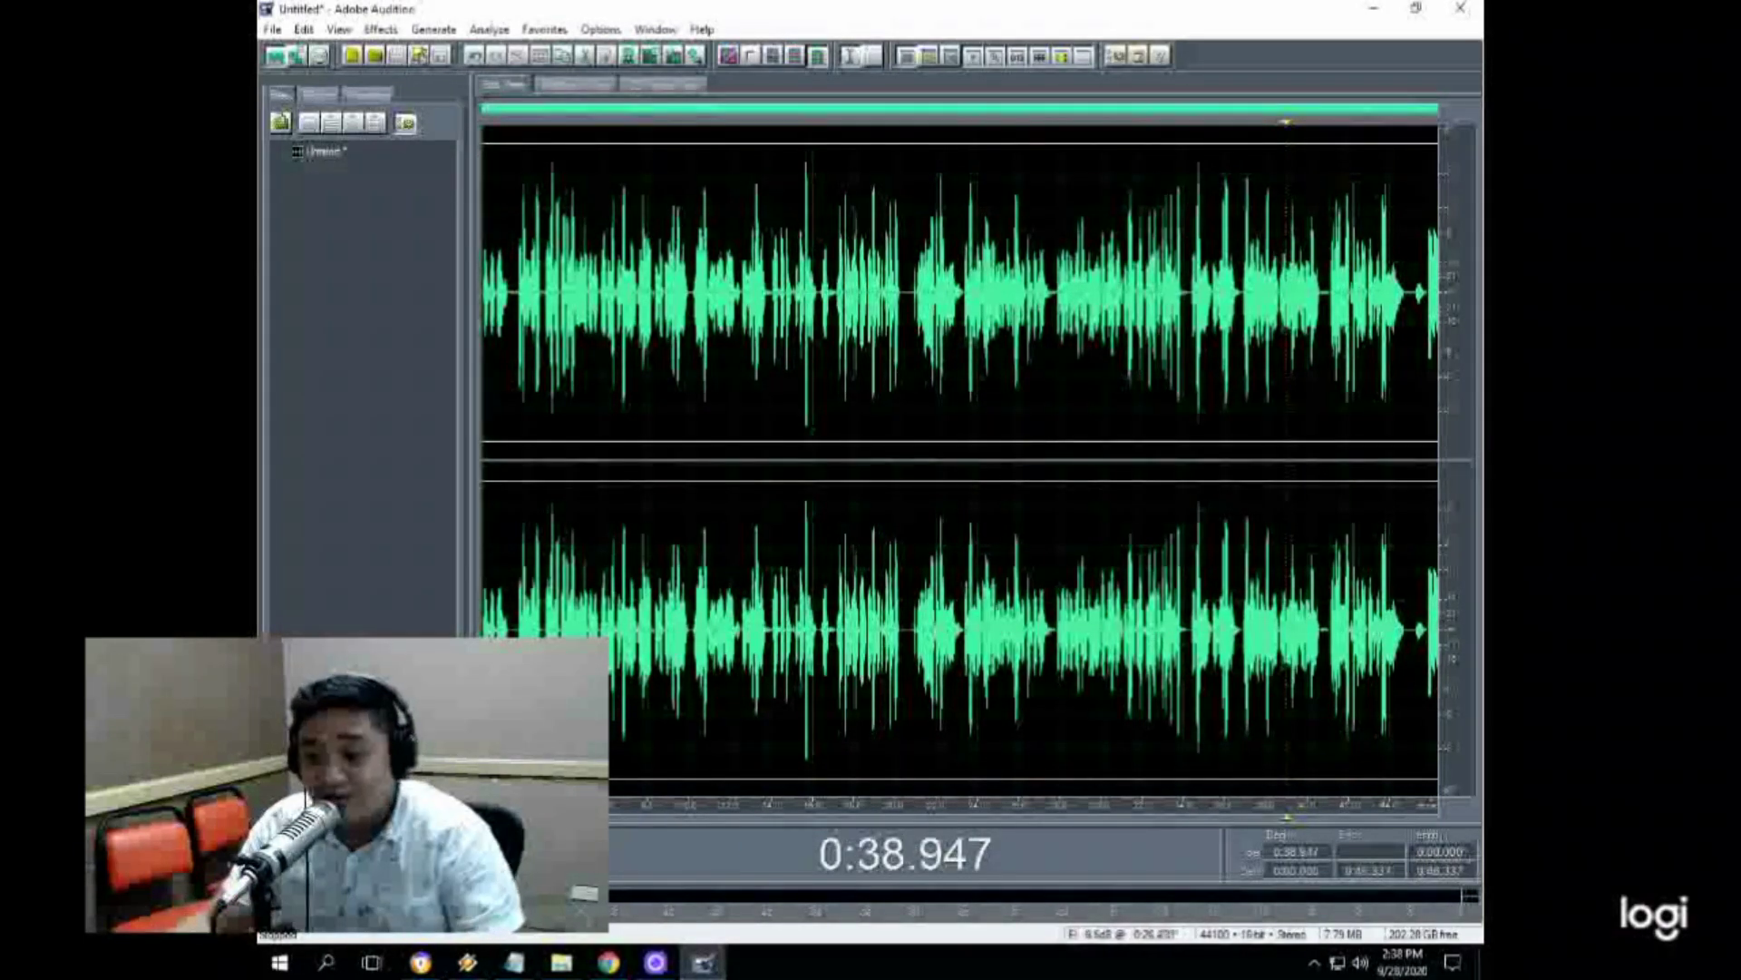
# Step: Switch to the logi capture app, return to Adobe Audition and place the cursor at about 0:18.571 in the Christmas instrumental
pyautogui.click(656, 962)
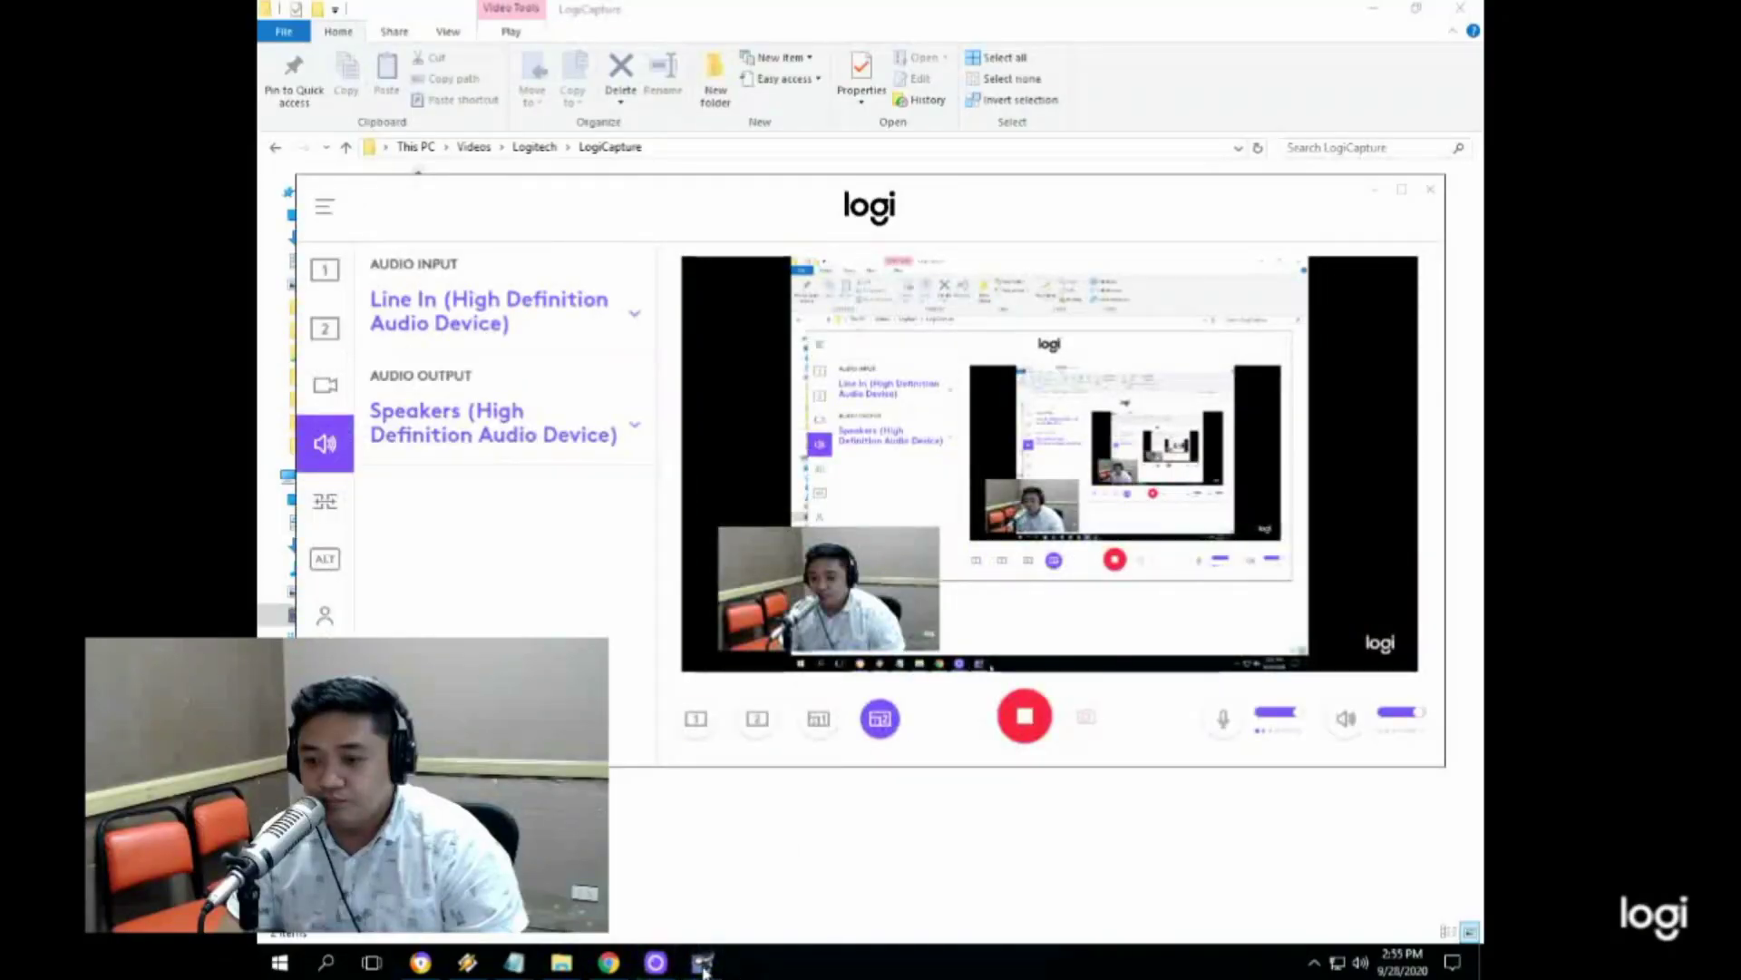
pyautogui.click(703, 965)
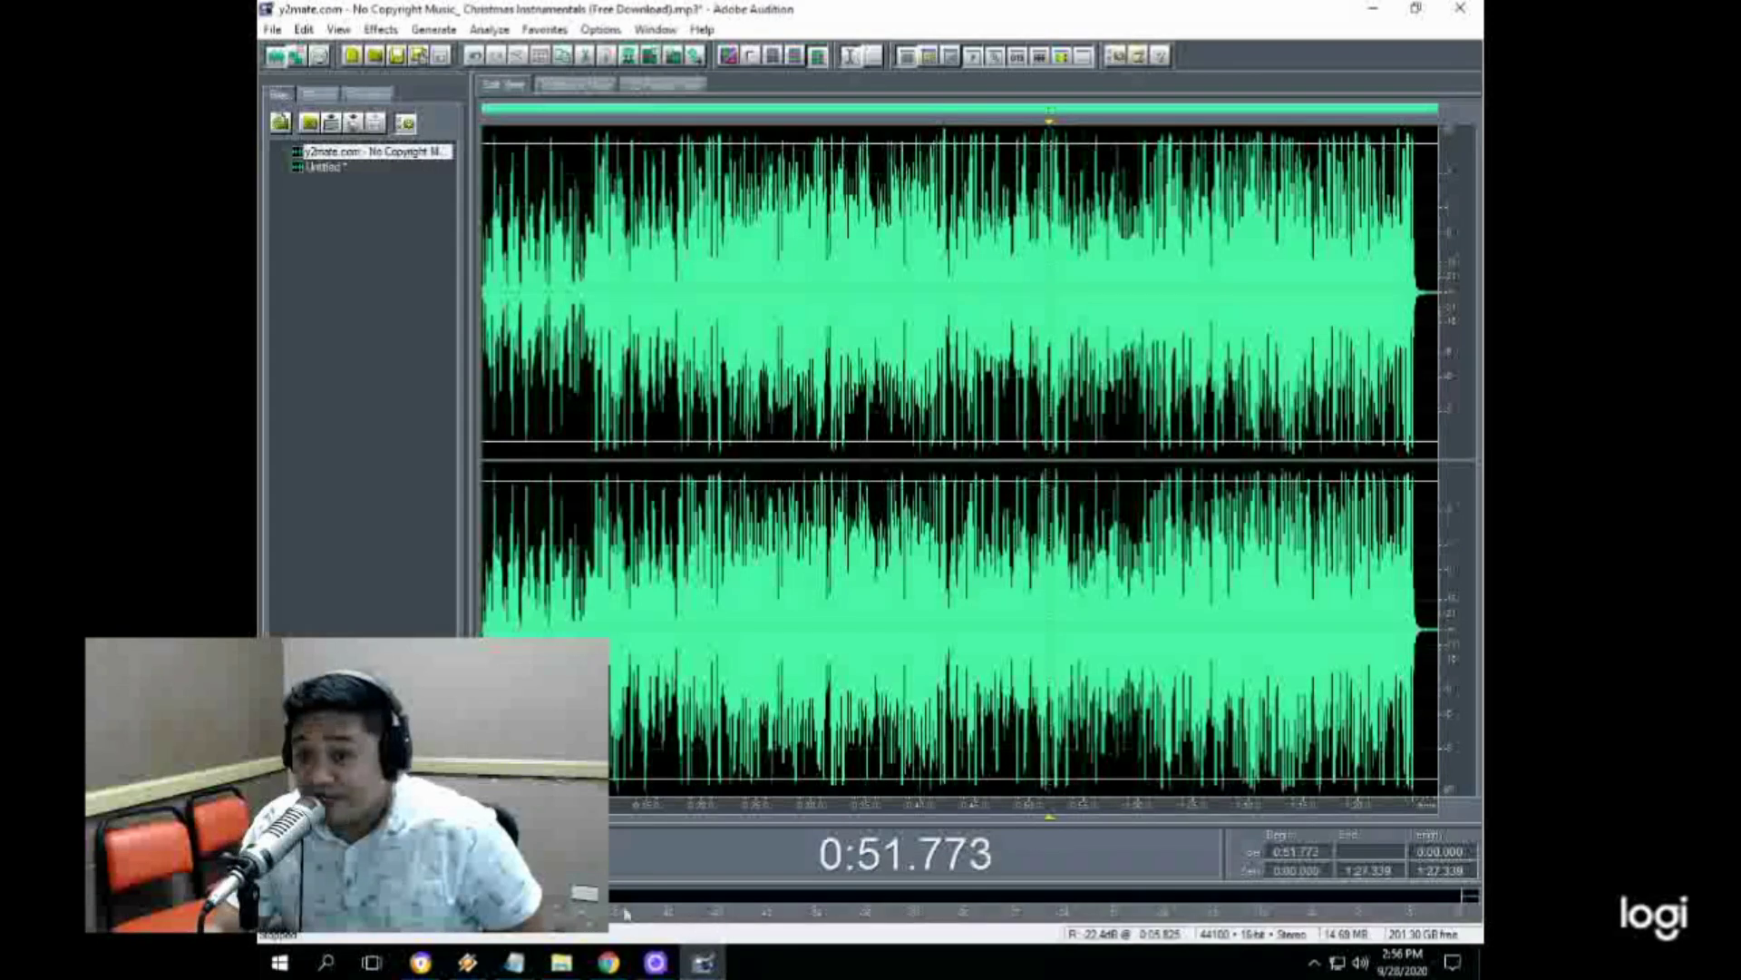
pyautogui.click(686, 272)
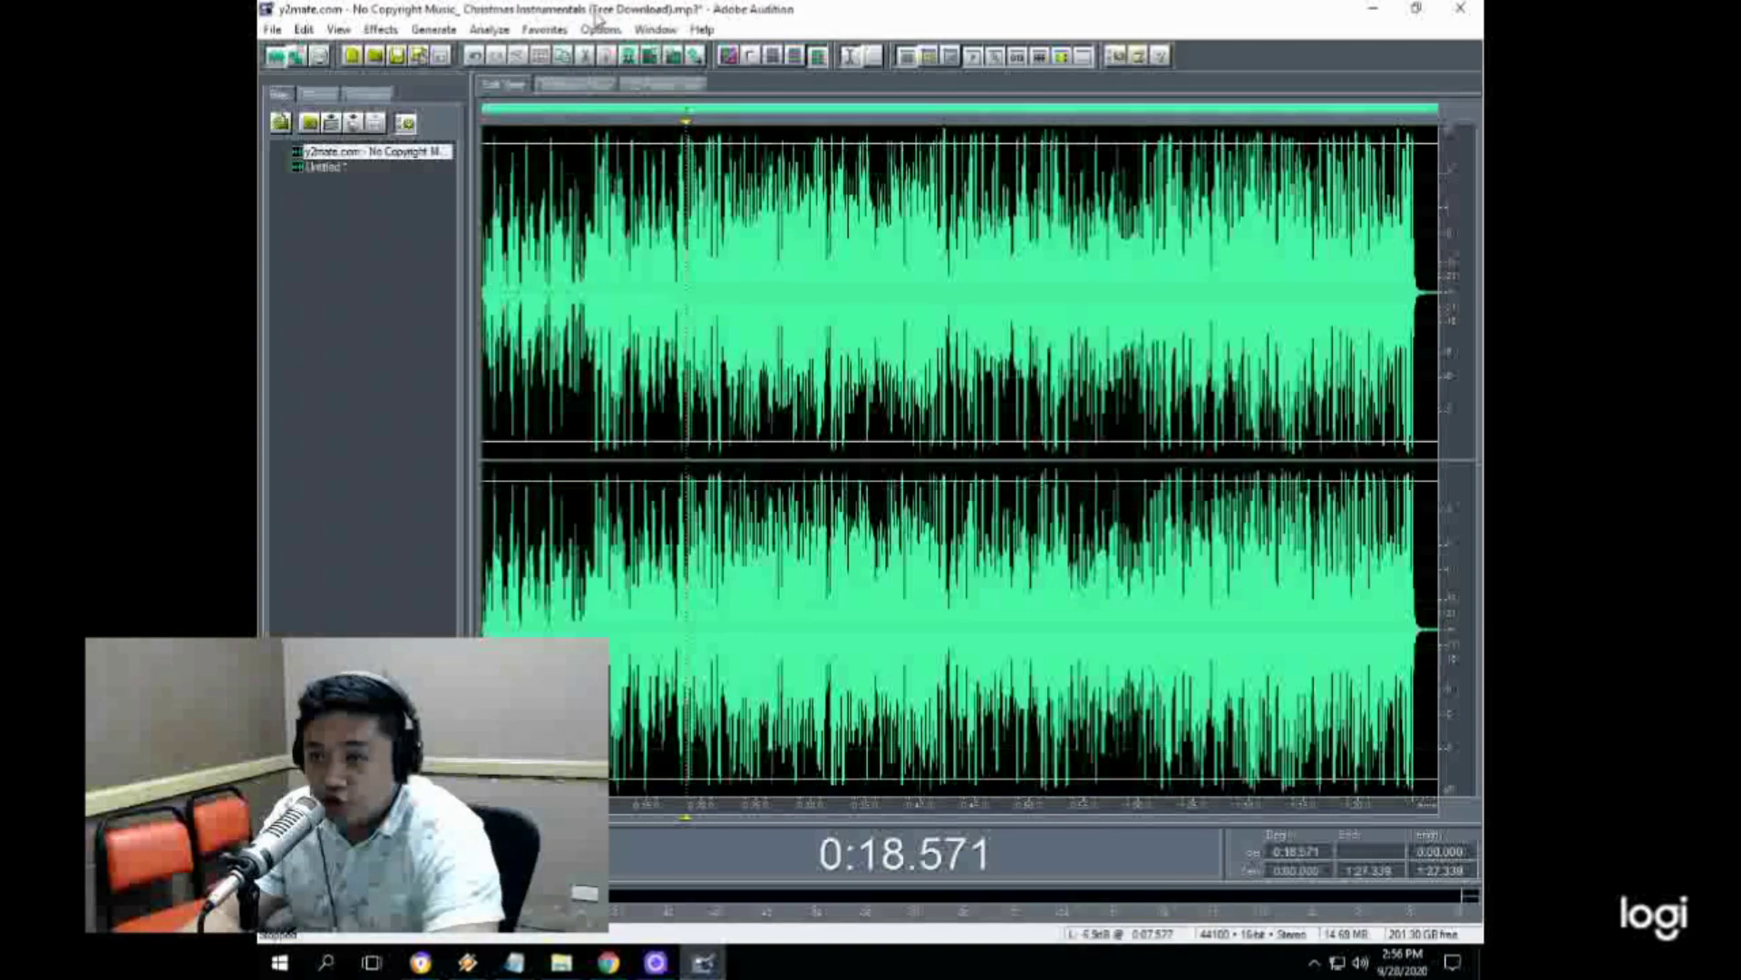
# Step: Play the Christmas instrumental from the beginning to review the music bed
pyautogui.click(657, 239)
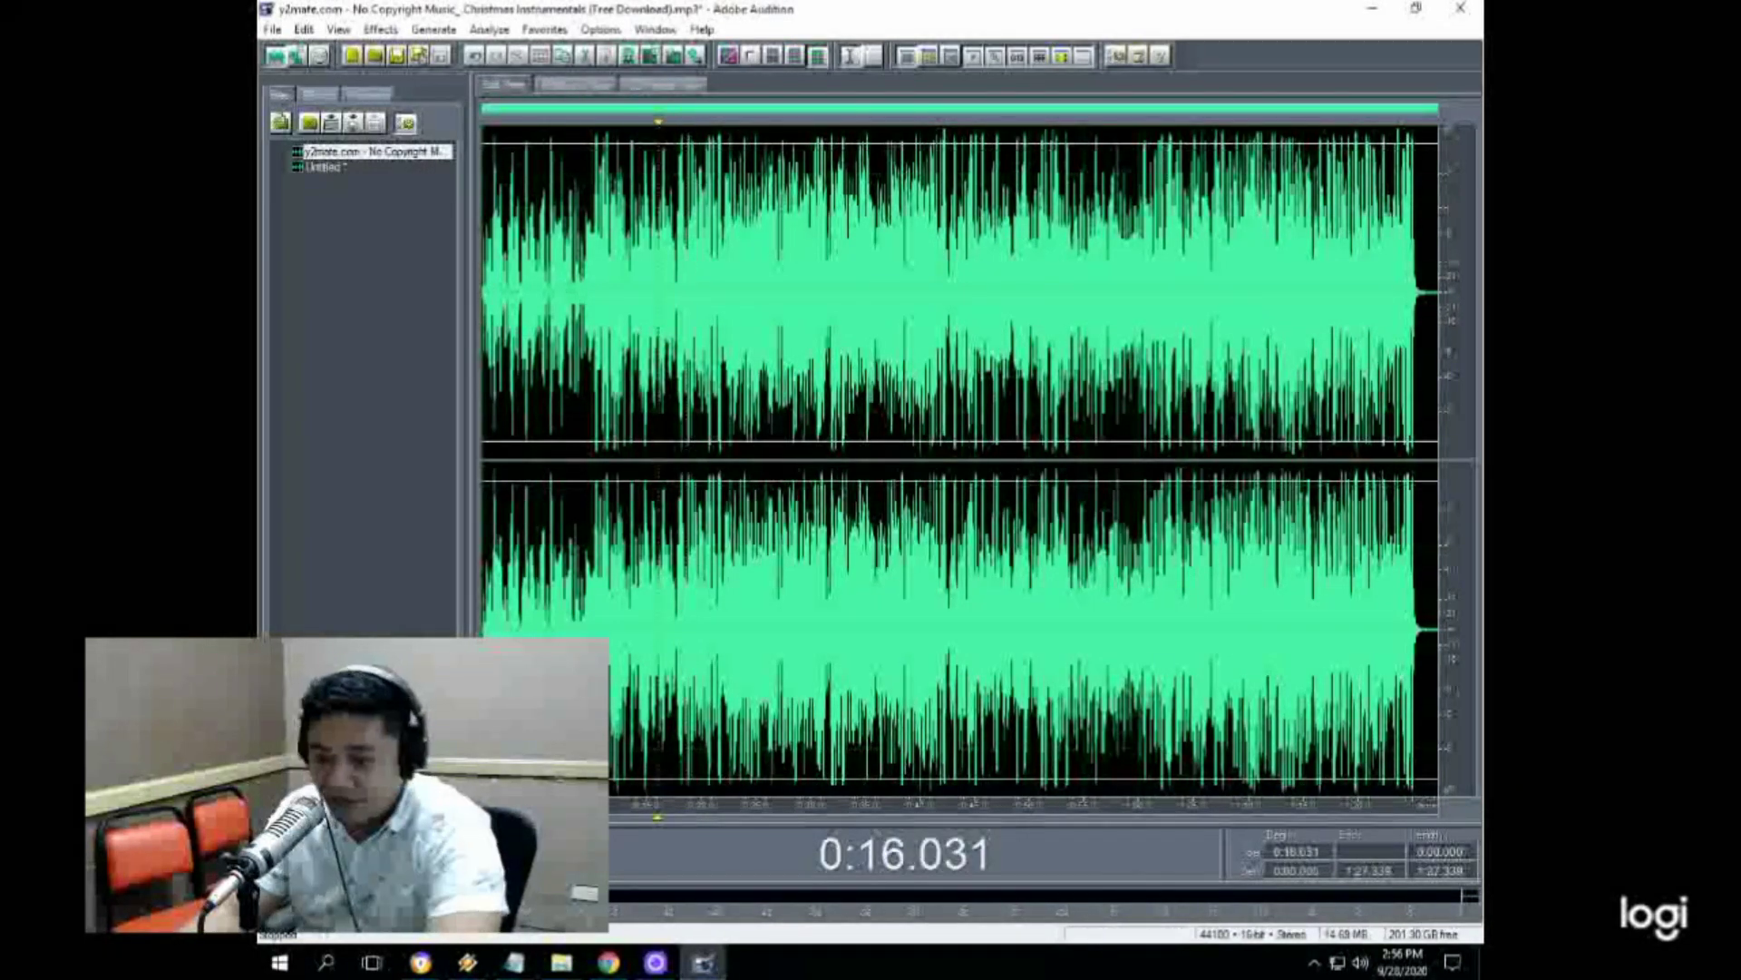
pyautogui.press('Home')
pyautogui.press('space')
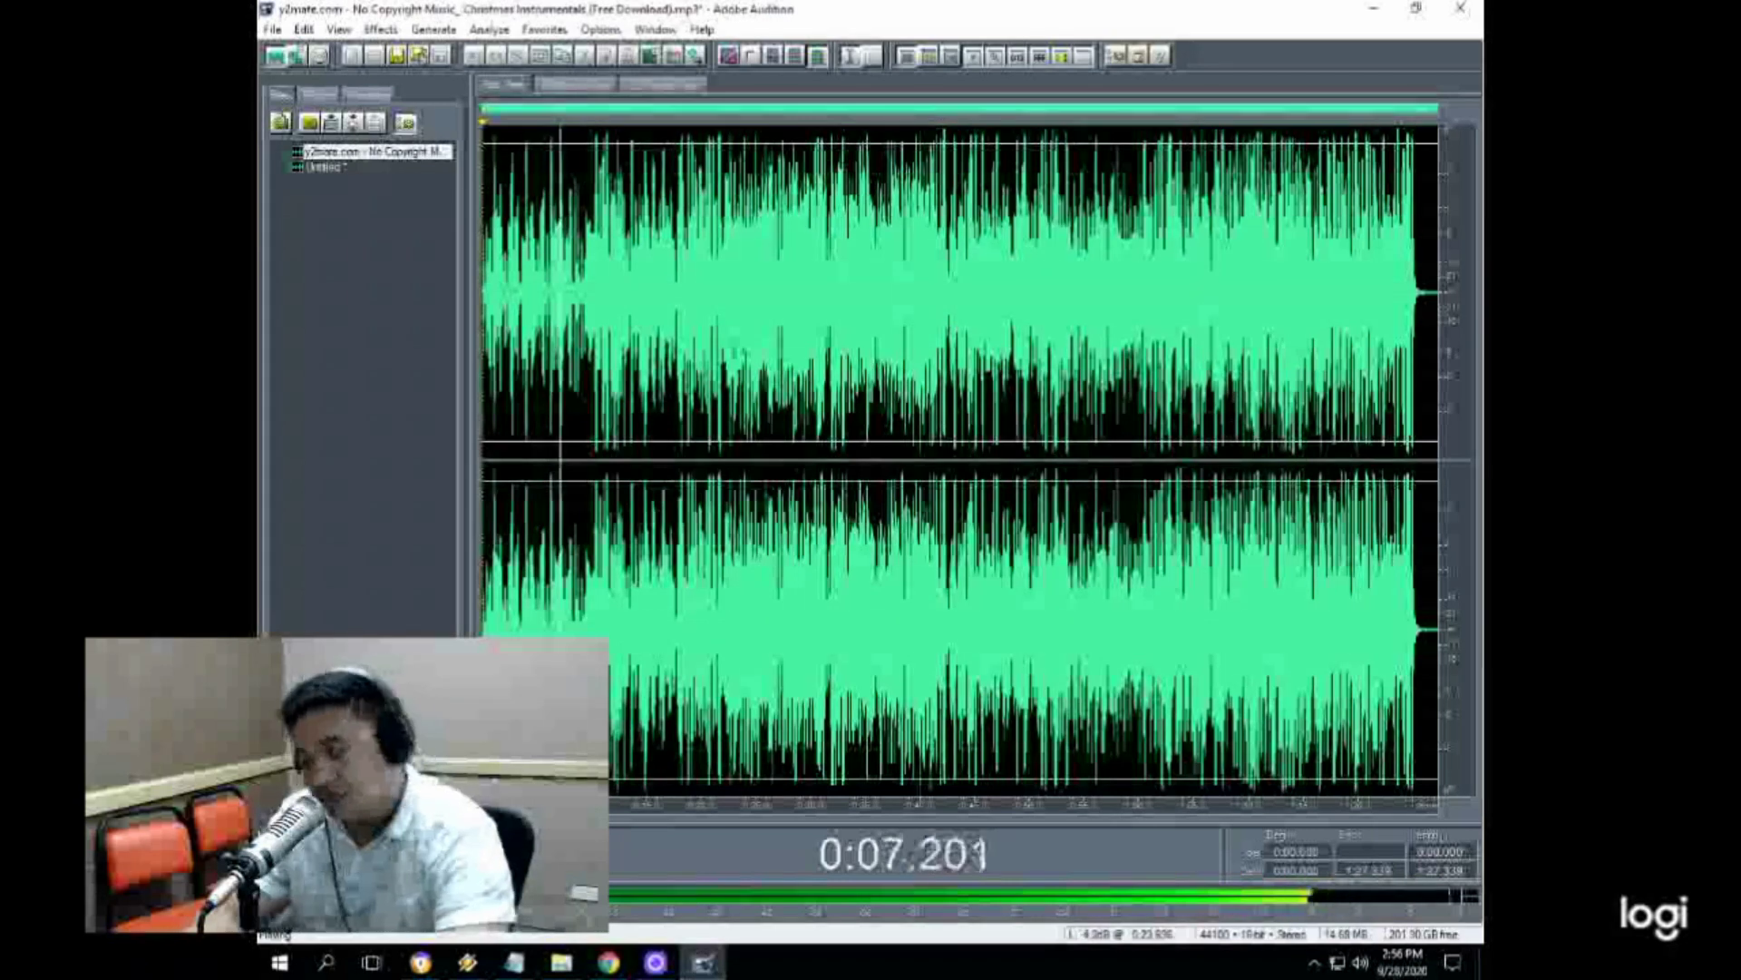
pyautogui.press('space')
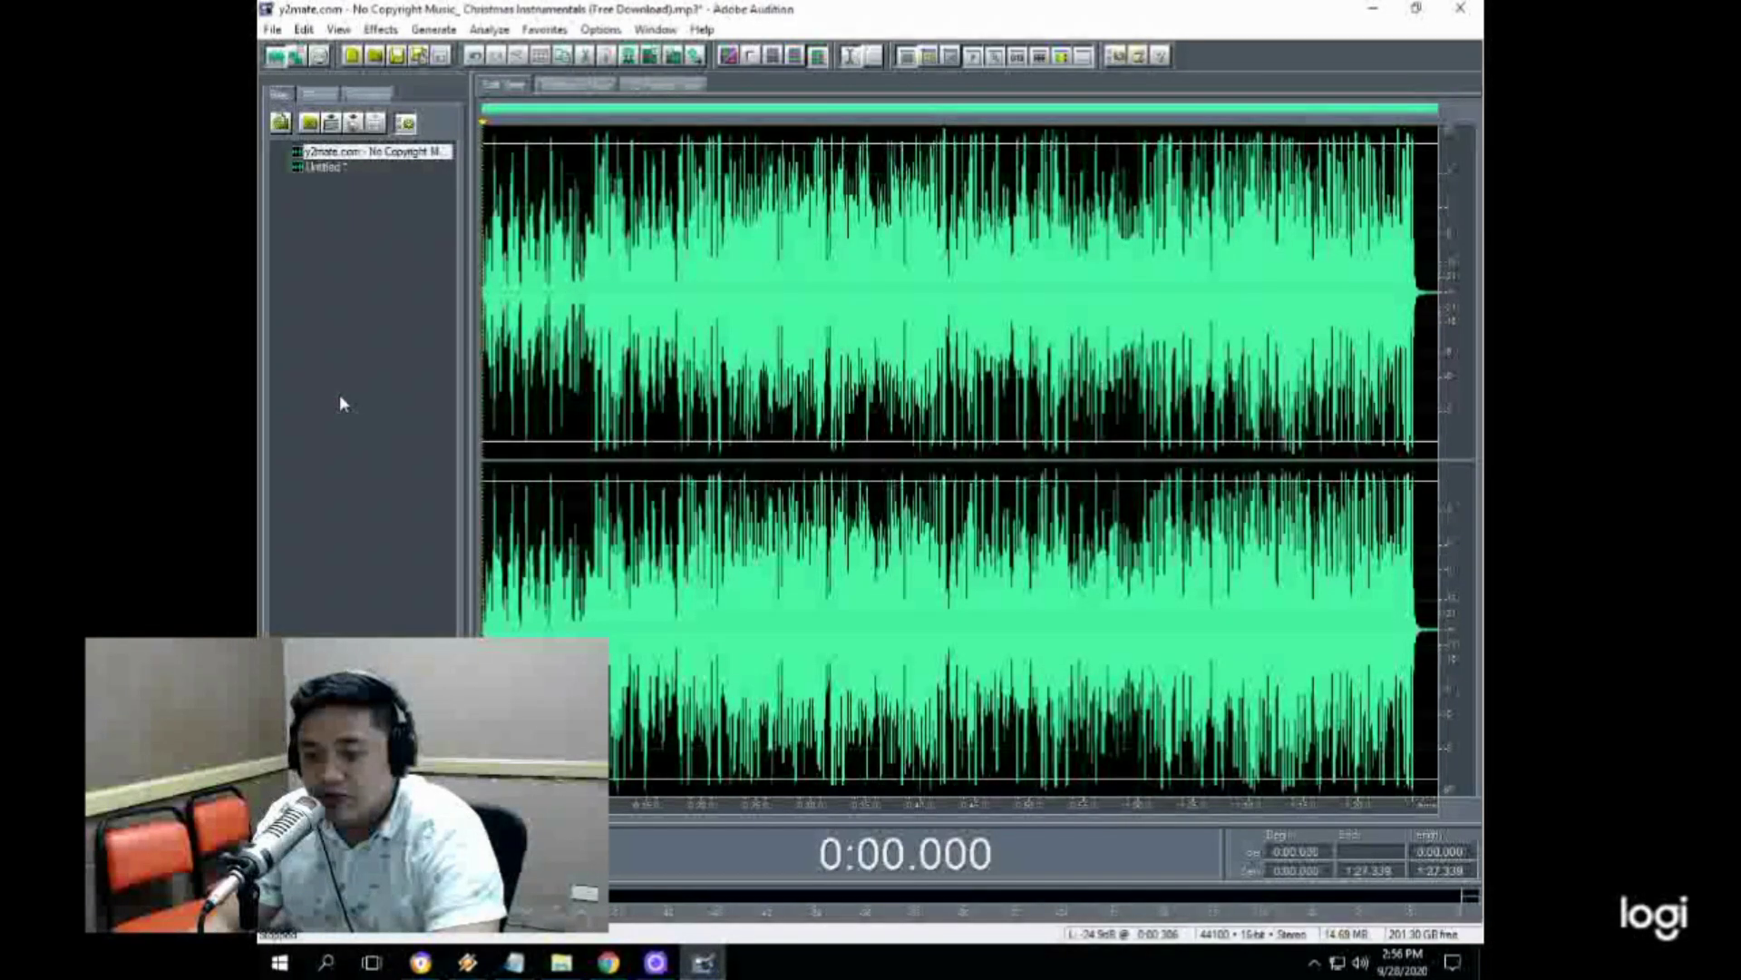
# Step: Place the Untitled voice-over on Track 1 of the multitrack session and play it briefly from about 0:10.3
pyautogui.click(572, 86)
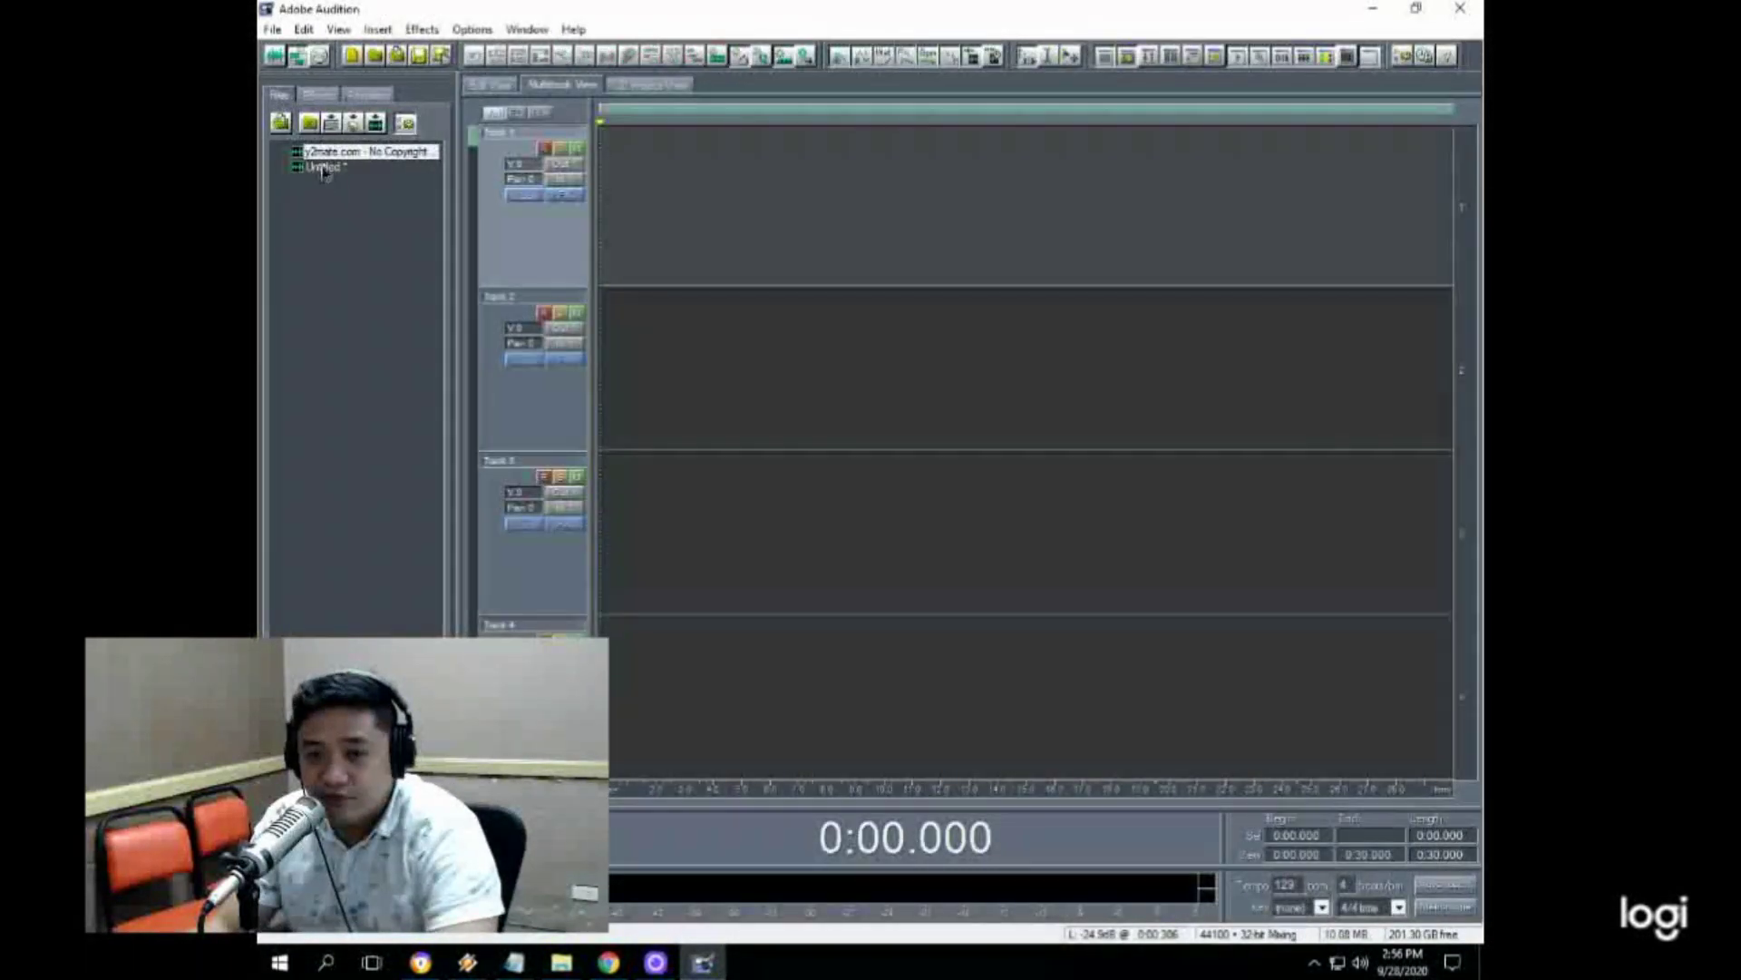
pyautogui.moveTo(324, 171); pyautogui.dragTo(766, 210)
pyautogui.click(806, 369)
pyautogui.press('space')
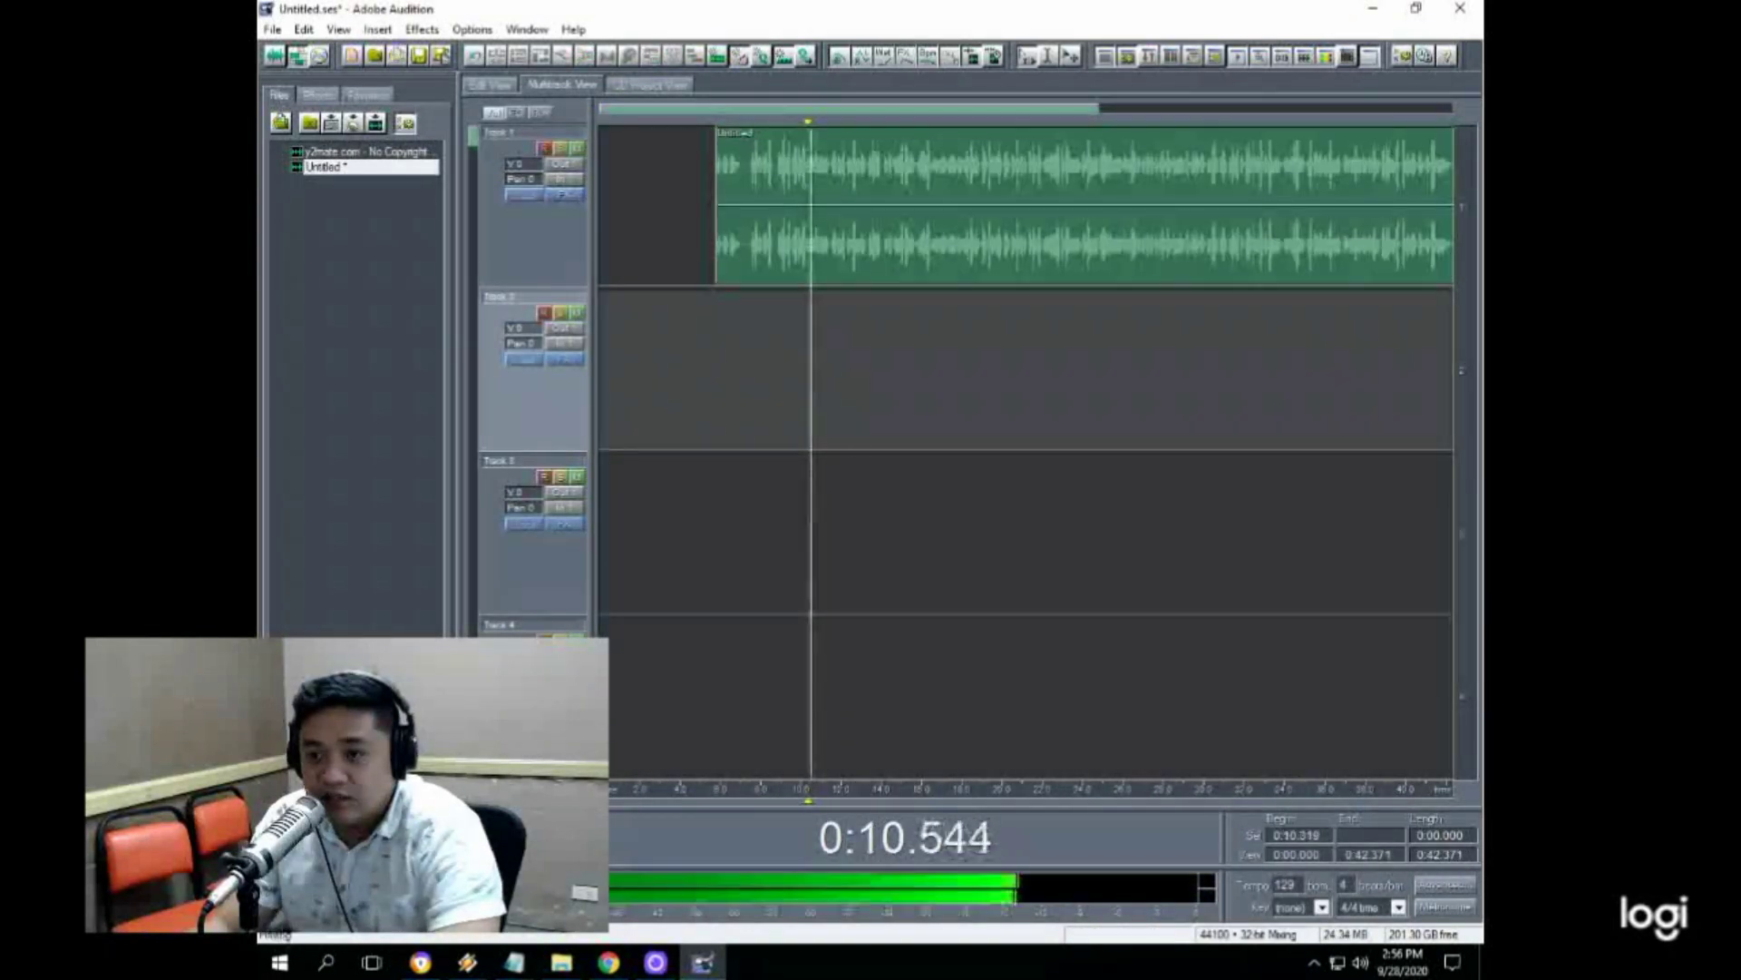
pyautogui.press('space')
# Step: Shift the voice-over to start at about 0:08 and place the Christmas instrumental on Track 2, starting at about 0:07.1
pyautogui.scroll(-2, 719, 116)
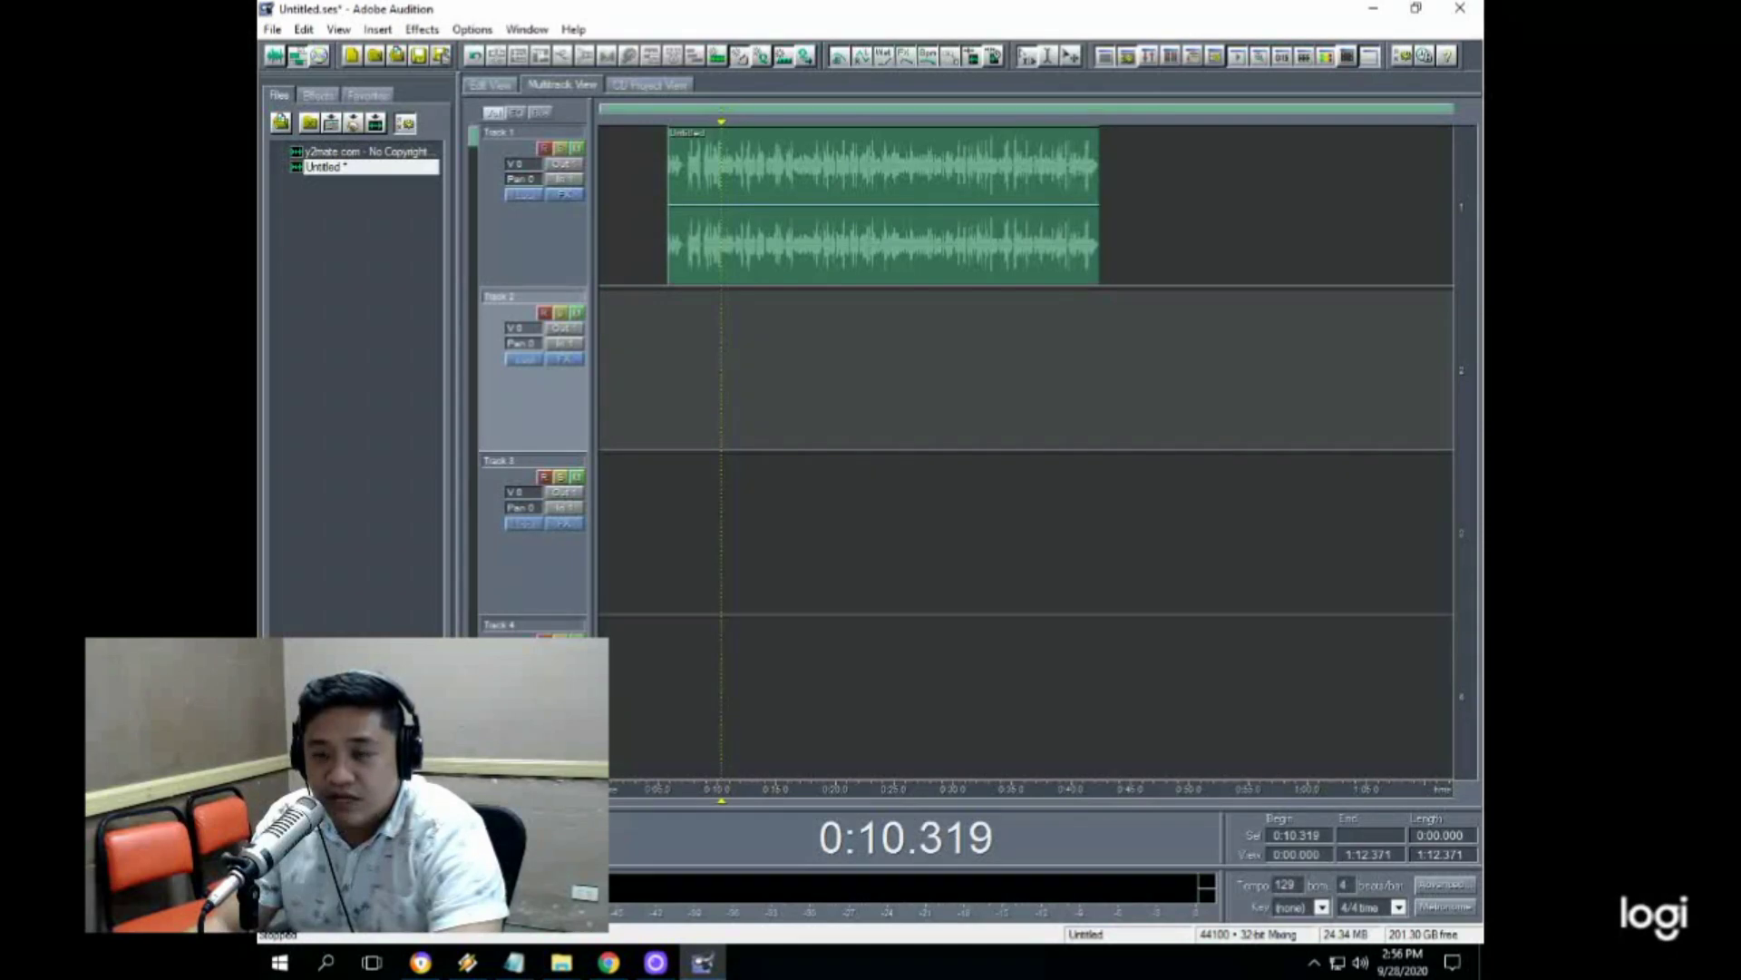
pyautogui.moveTo(762, 208); pyautogui.dragTo(788, 209)
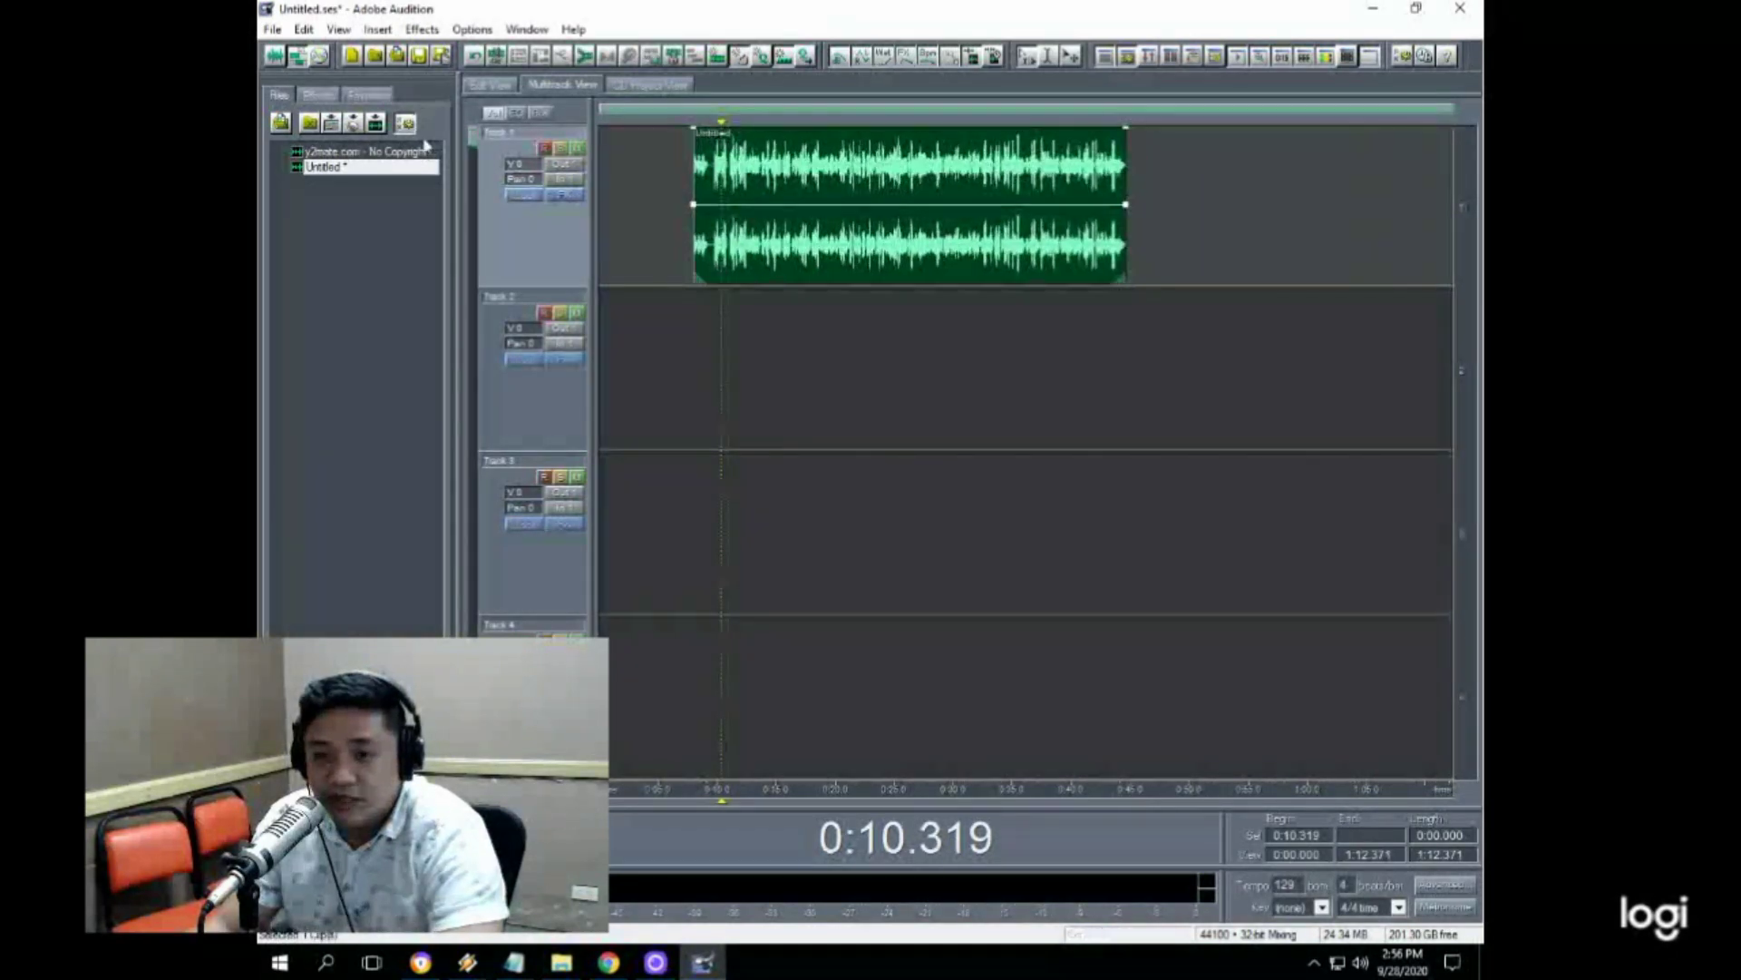
pyautogui.moveTo(361, 153); pyautogui.dragTo(658, 363)
pyautogui.scroll(8, 646, 119)
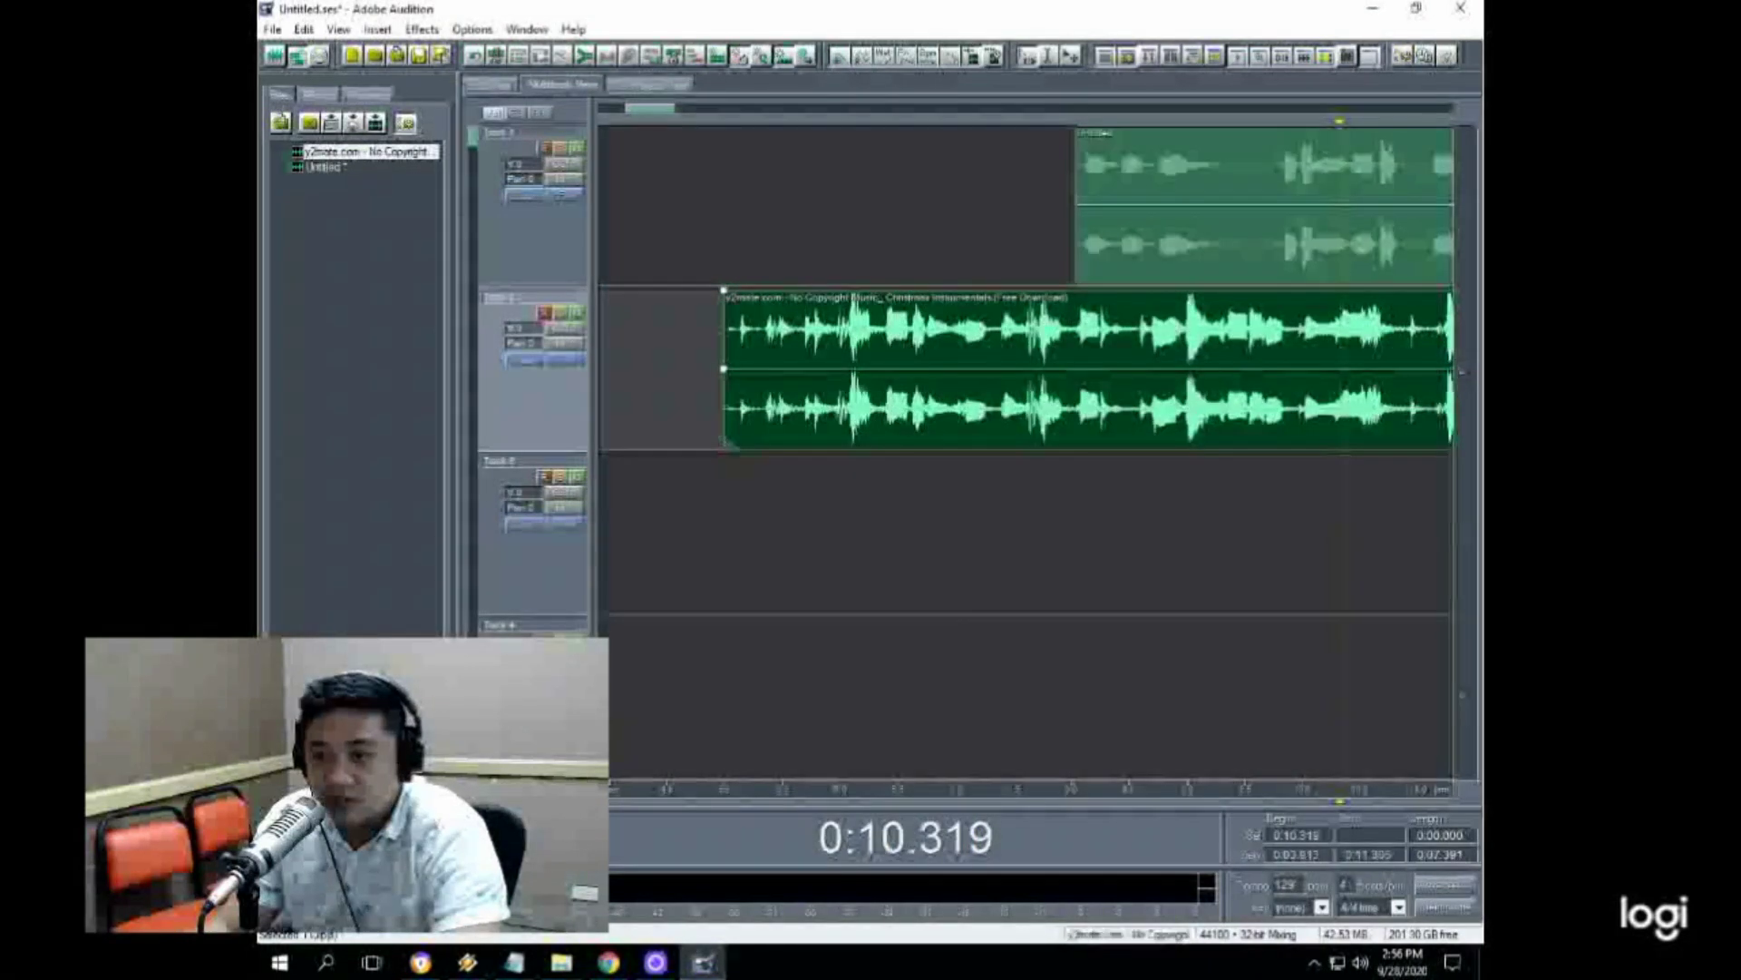
pyautogui.moveTo(816, 372); pyautogui.dragTo(1063, 371)
# Step: Lower the Track 1 volume and reduce the Track 2 music volume even further
pyautogui.click(516, 168)
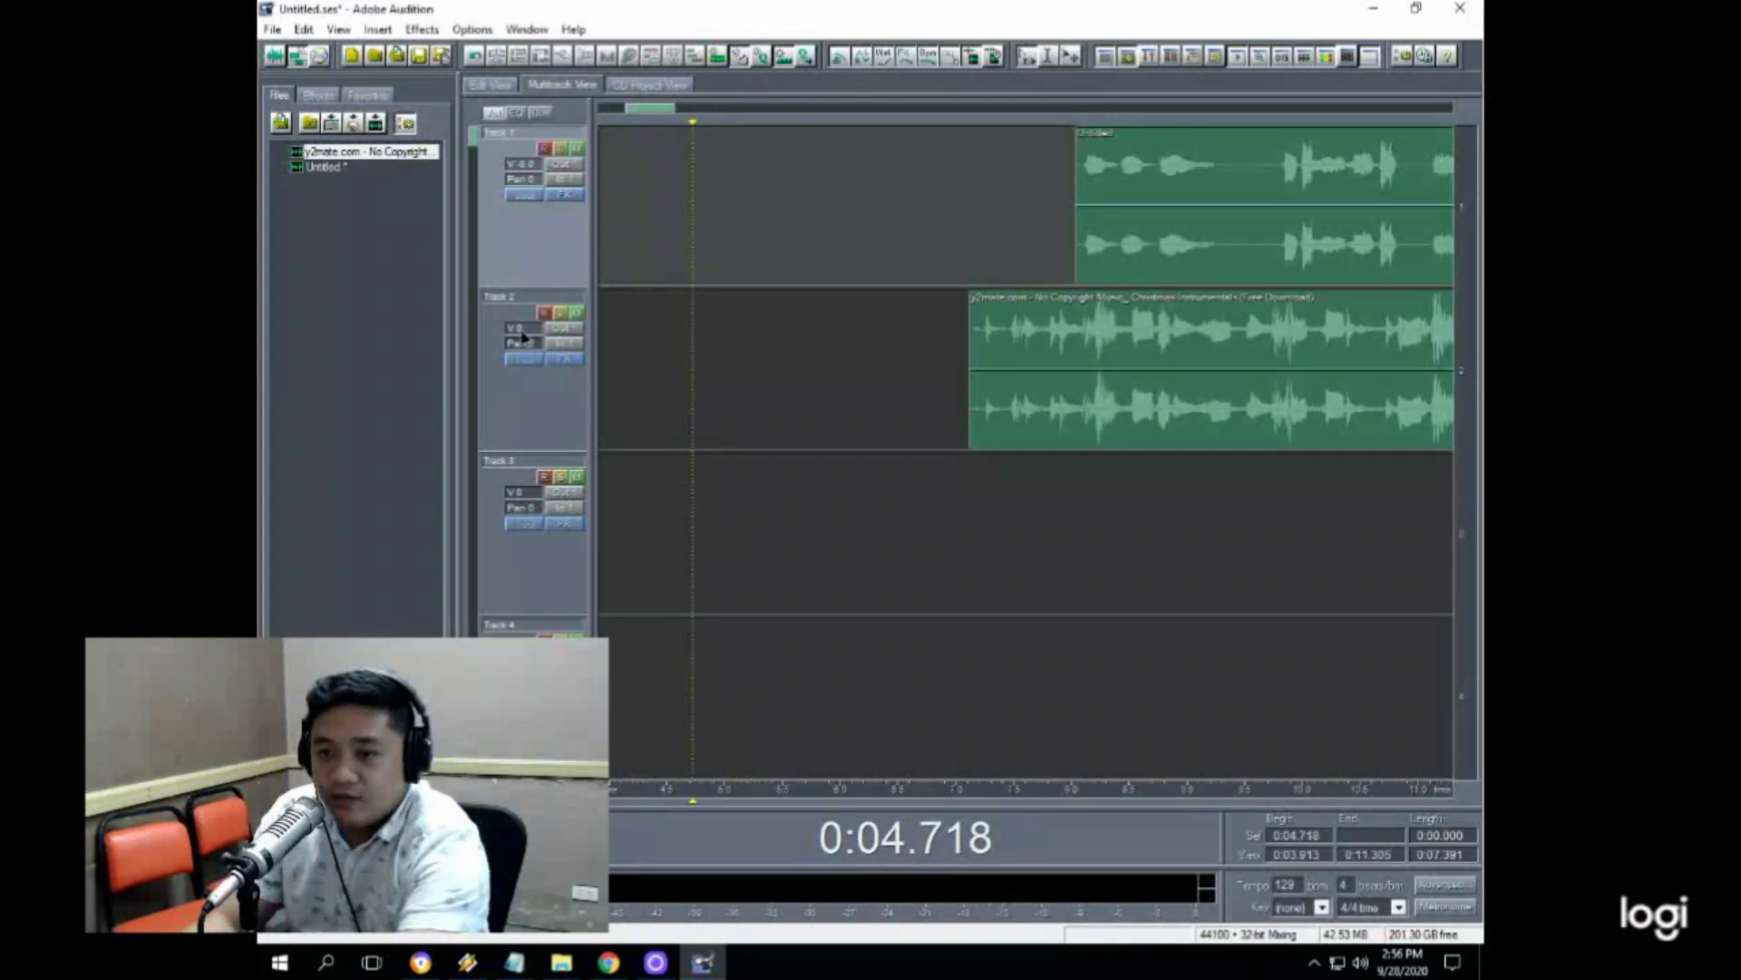
pyautogui.click(521, 330)
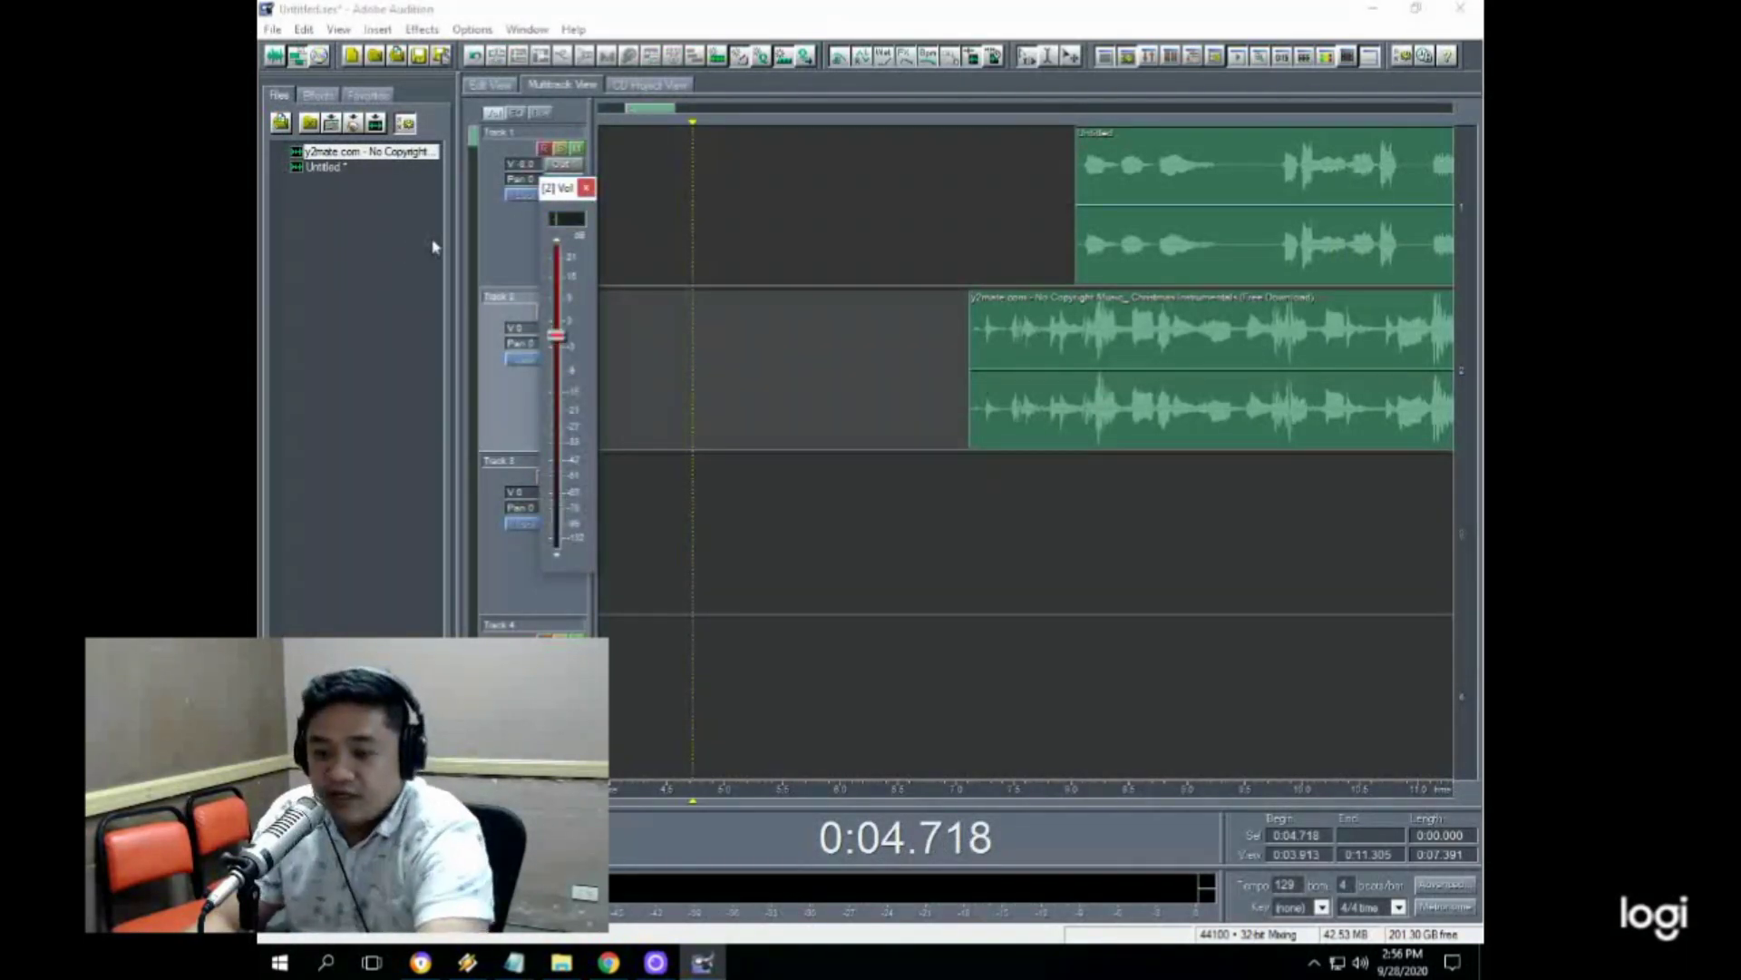
pyautogui.click(782, 136)
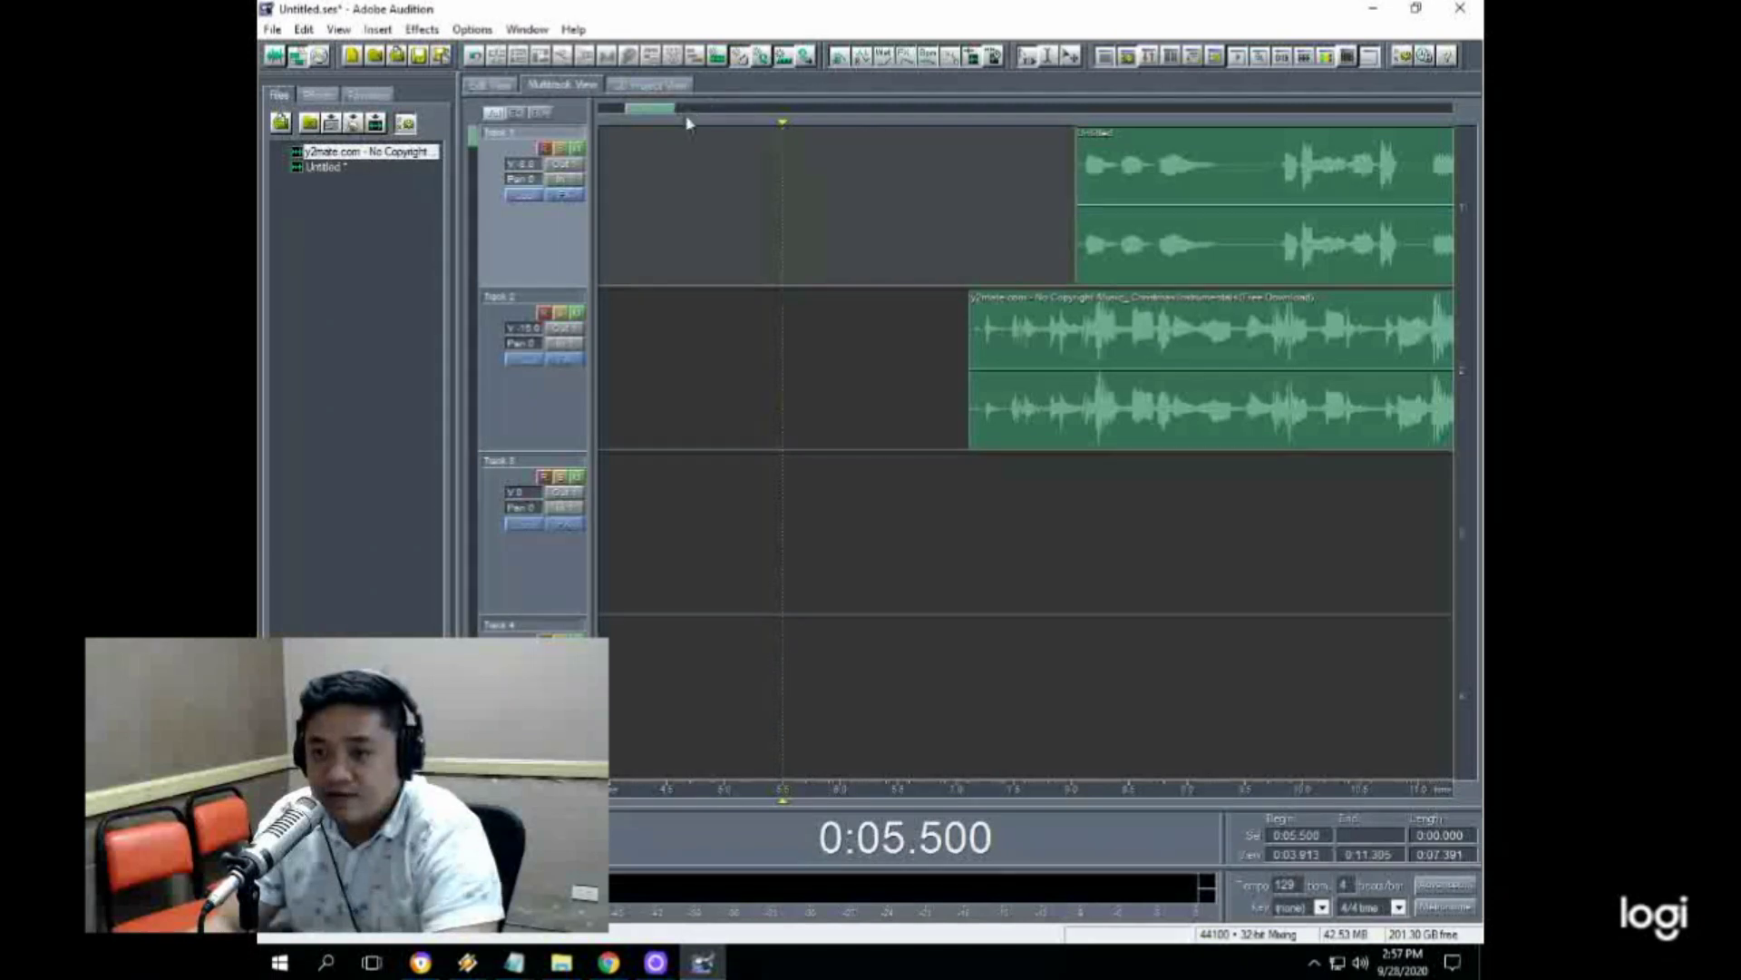
# Step: Move the voice-over clip on Track 1 earlier so it starts at about 0:07.4, just after the music
pyautogui.scroll(-4, 687, 118)
pyautogui.scroll(5, 695, 113)
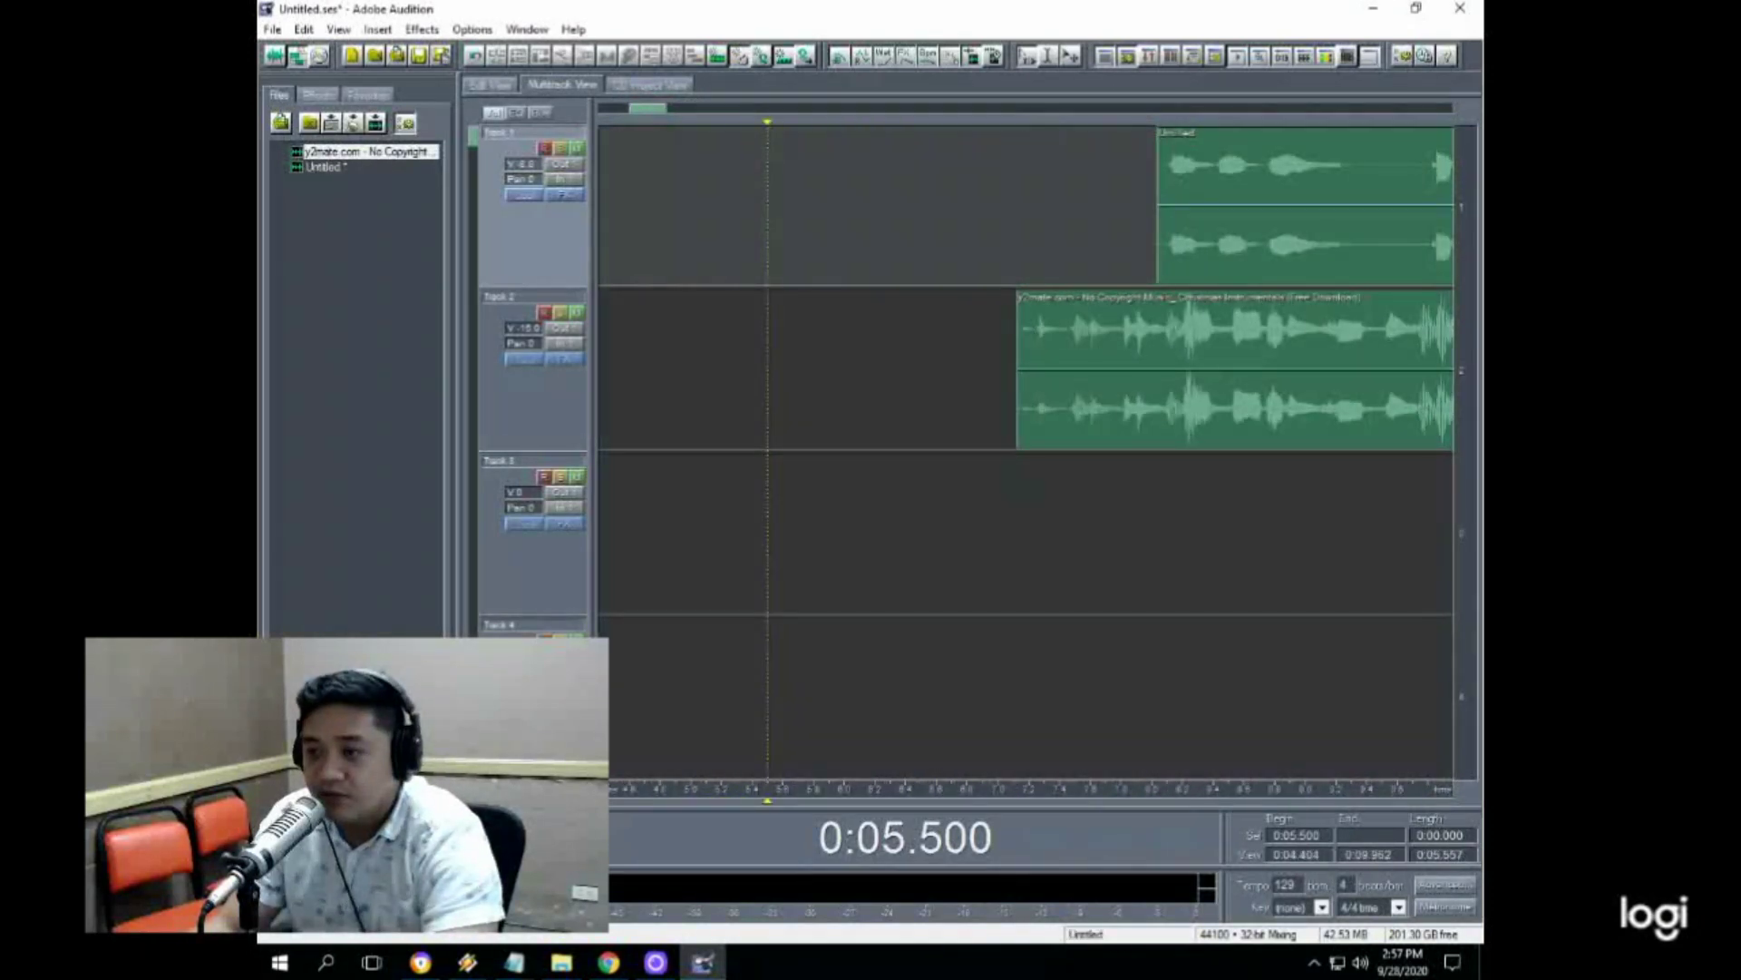
pyautogui.moveTo(1248, 207); pyautogui.dragTo(1158, 207)
pyautogui.click(989, 207)
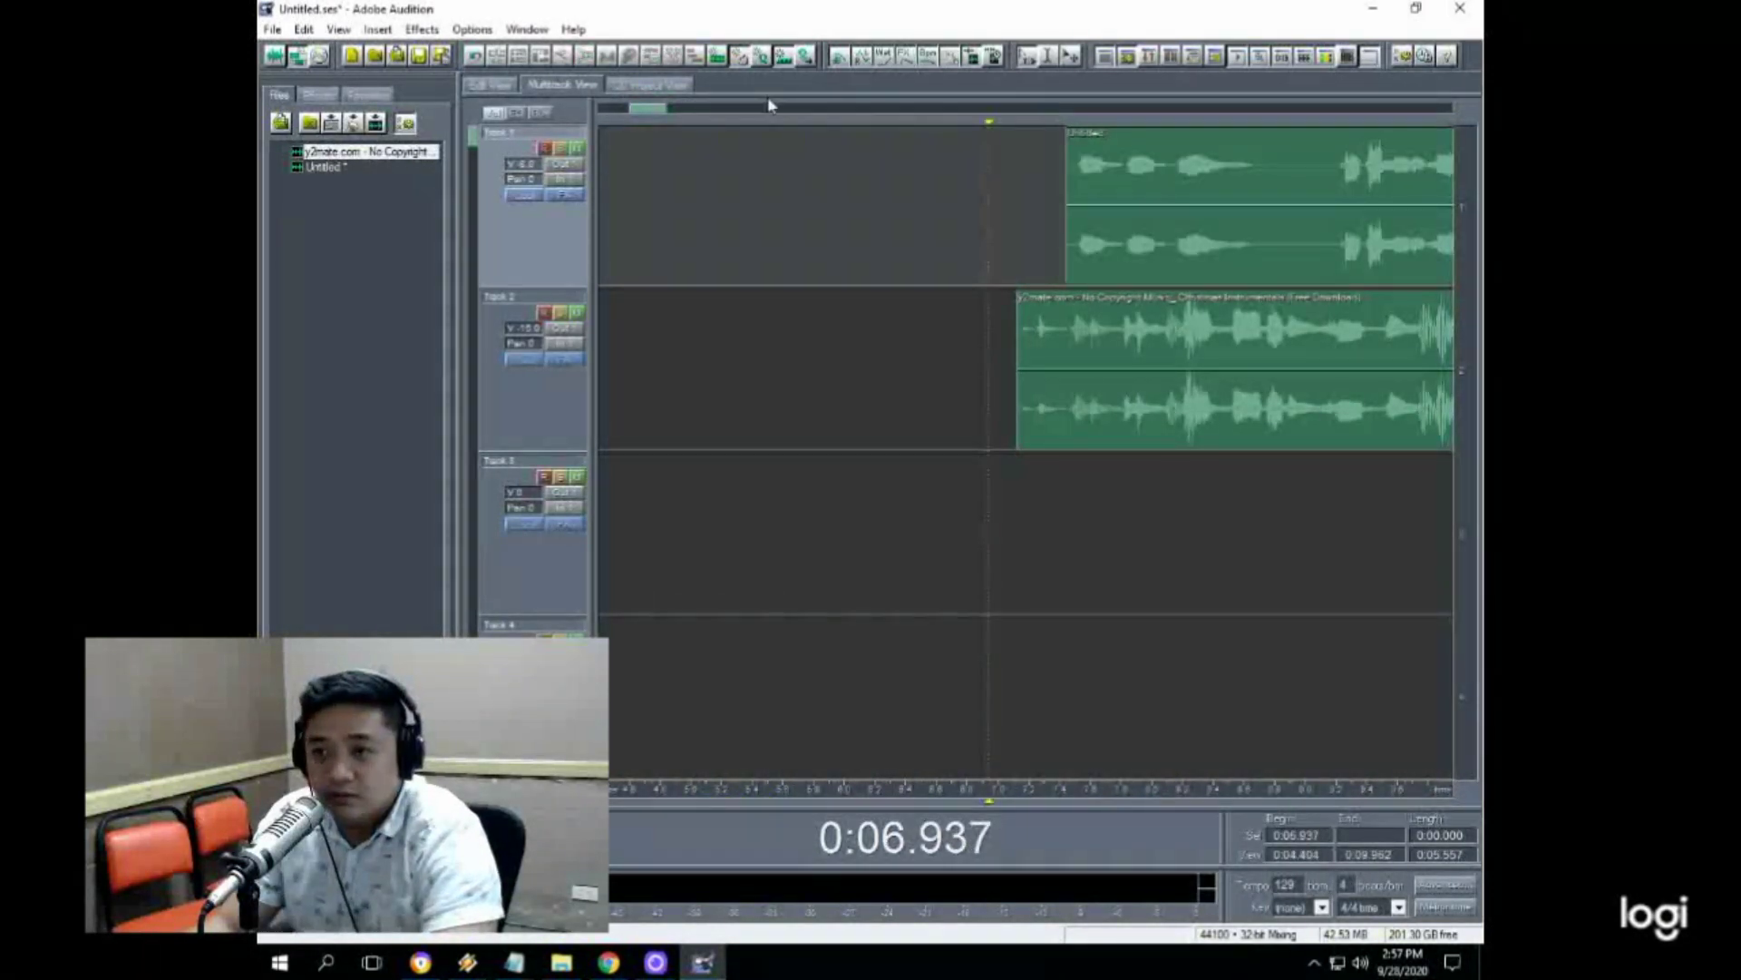
# Step: Play the mix from 0:07.136 to check the balance between the voice-over and the music
pyautogui.scroll(4, 768, 105)
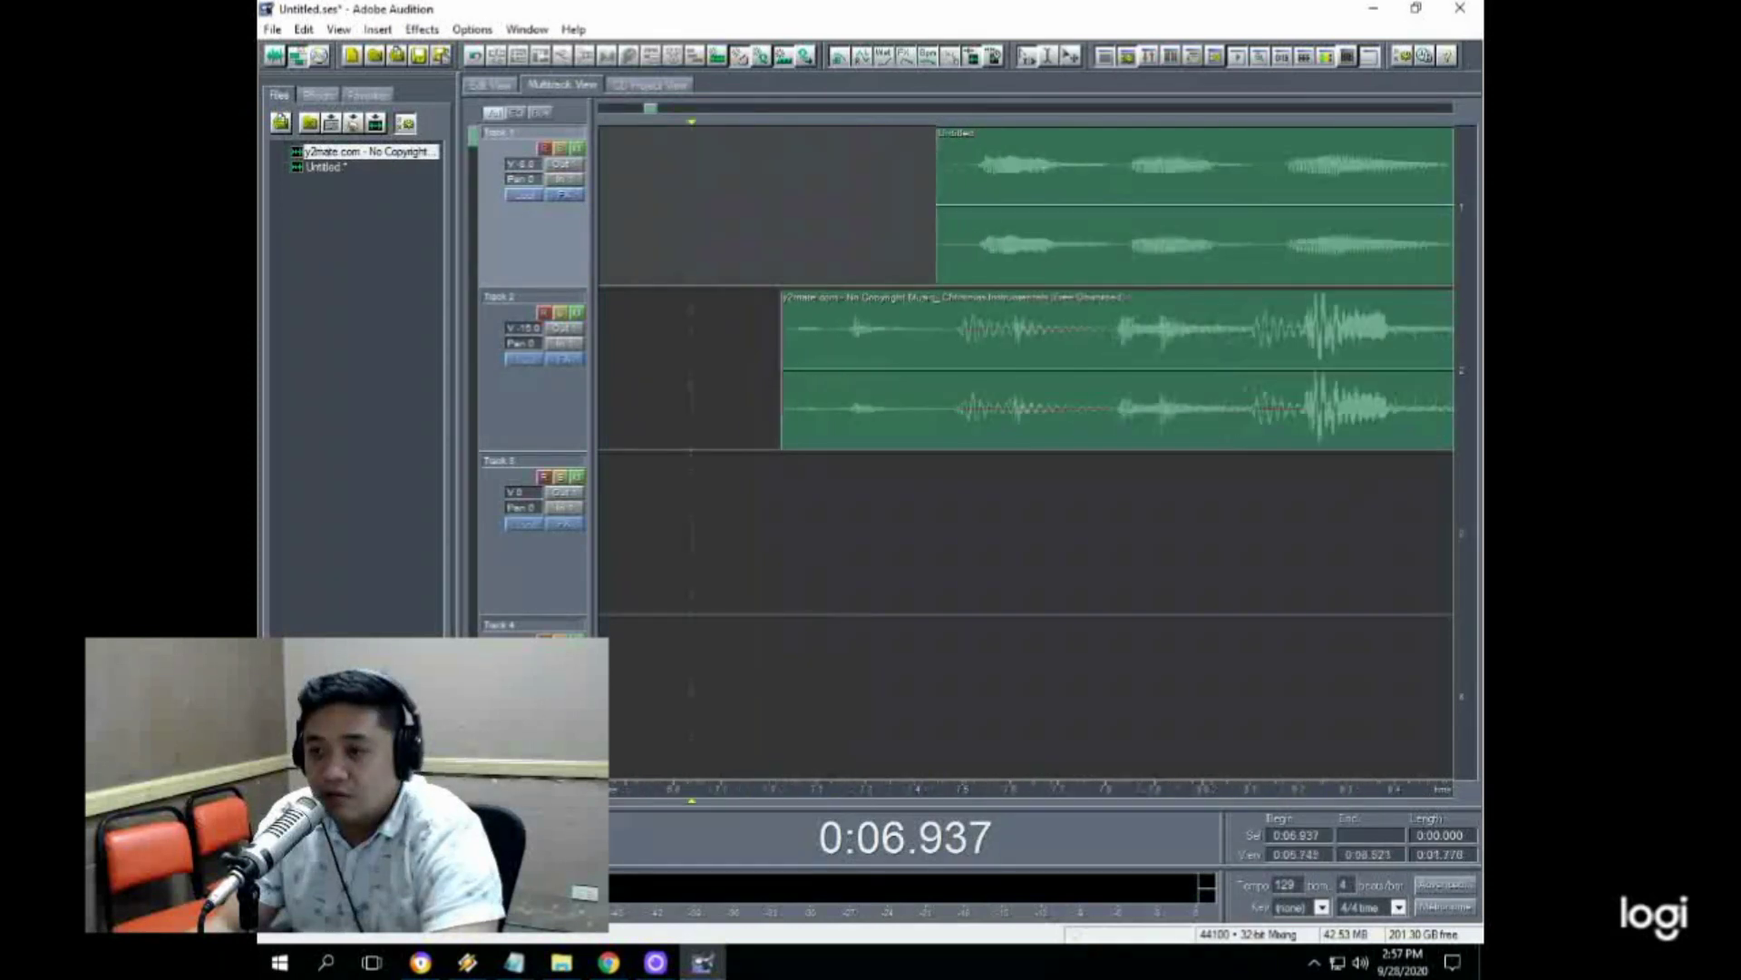
pyautogui.click(787, 206)
pyautogui.press('space')
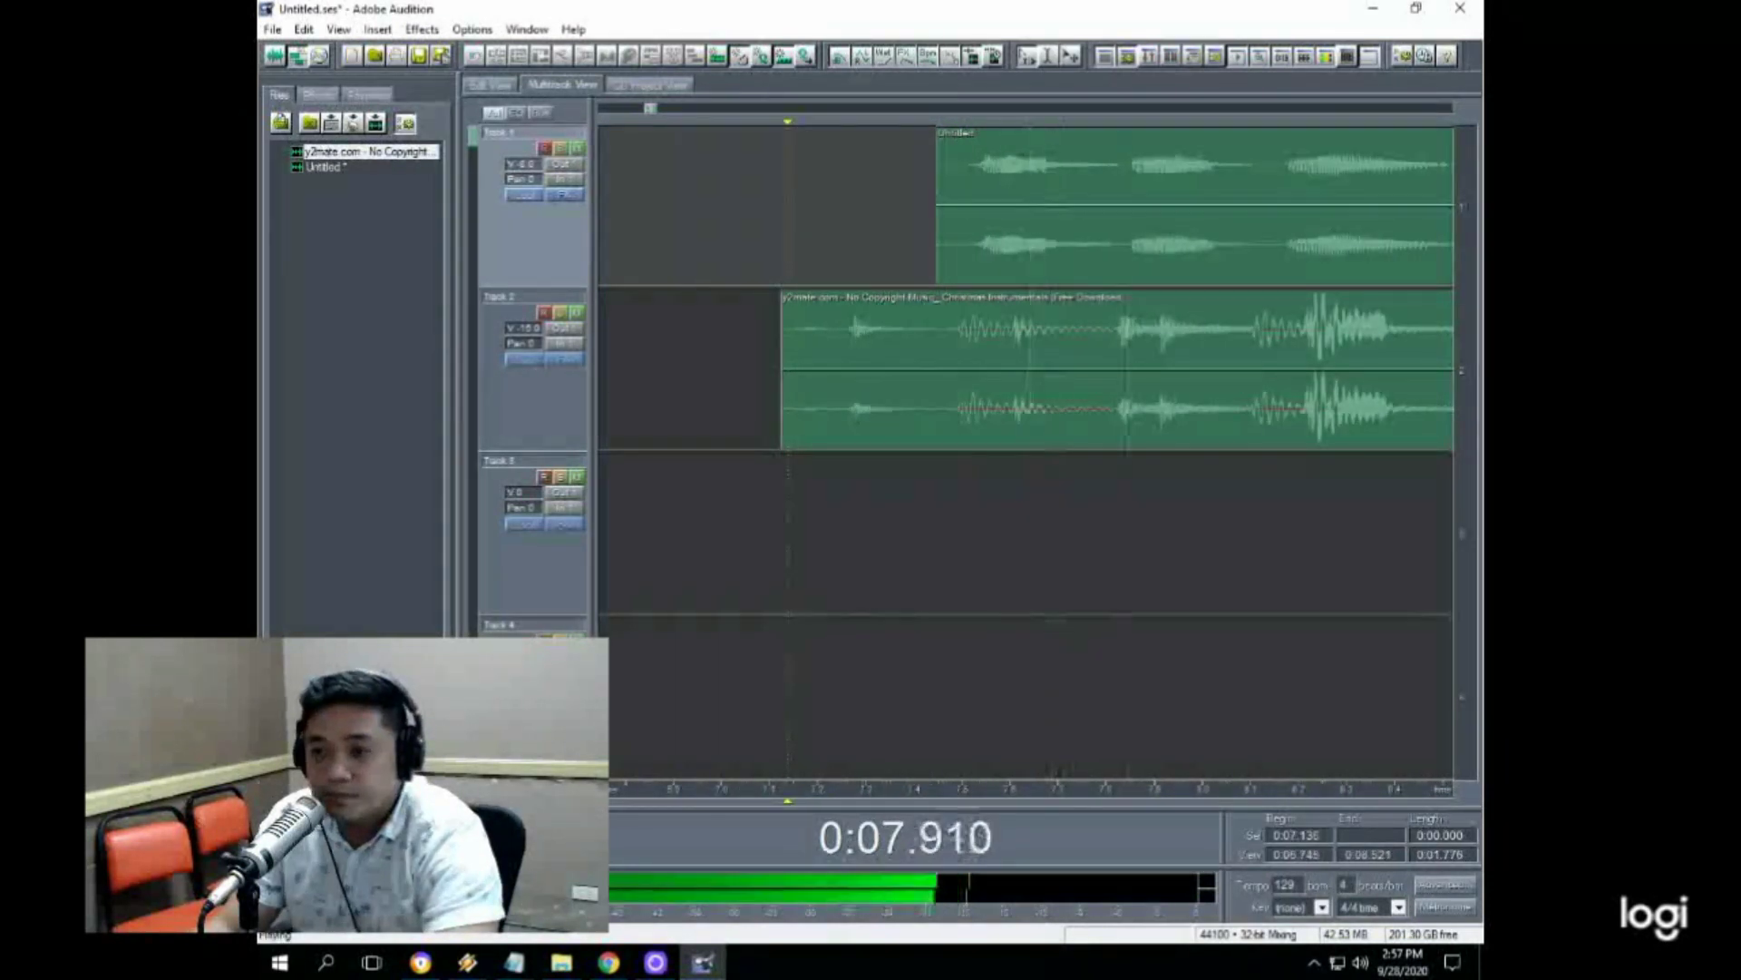
pyautogui.scroll(-4, 705, 114)
pyautogui.press('space')
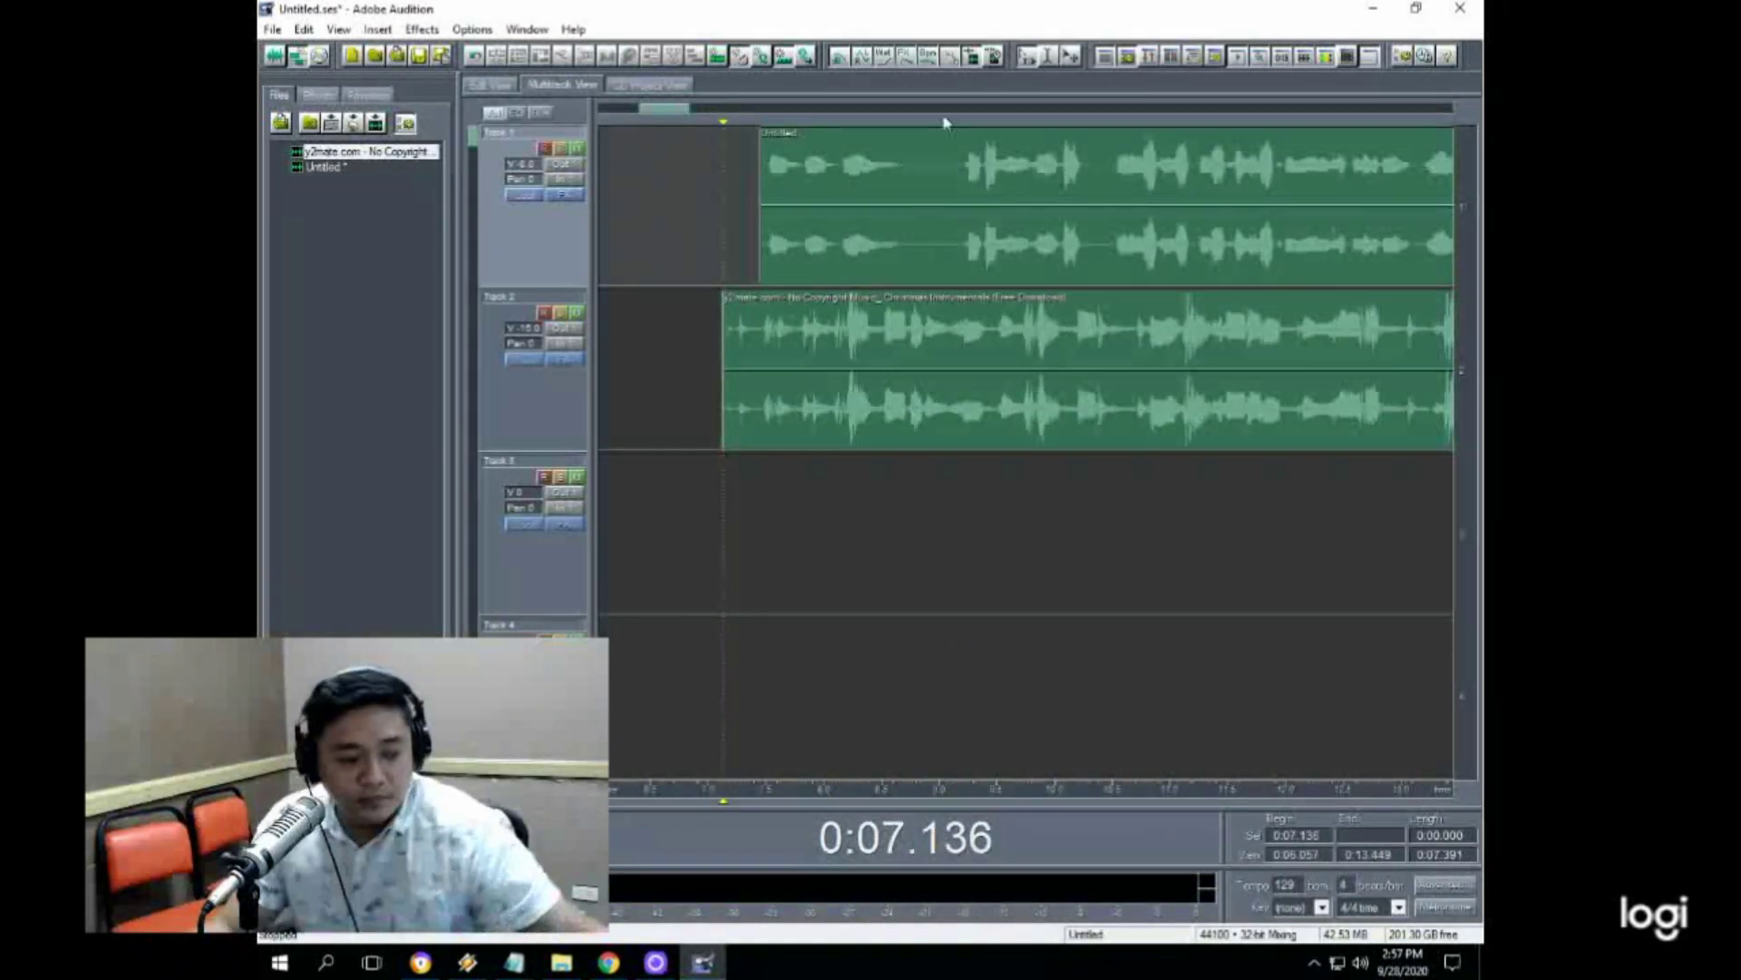
pyautogui.press('space')
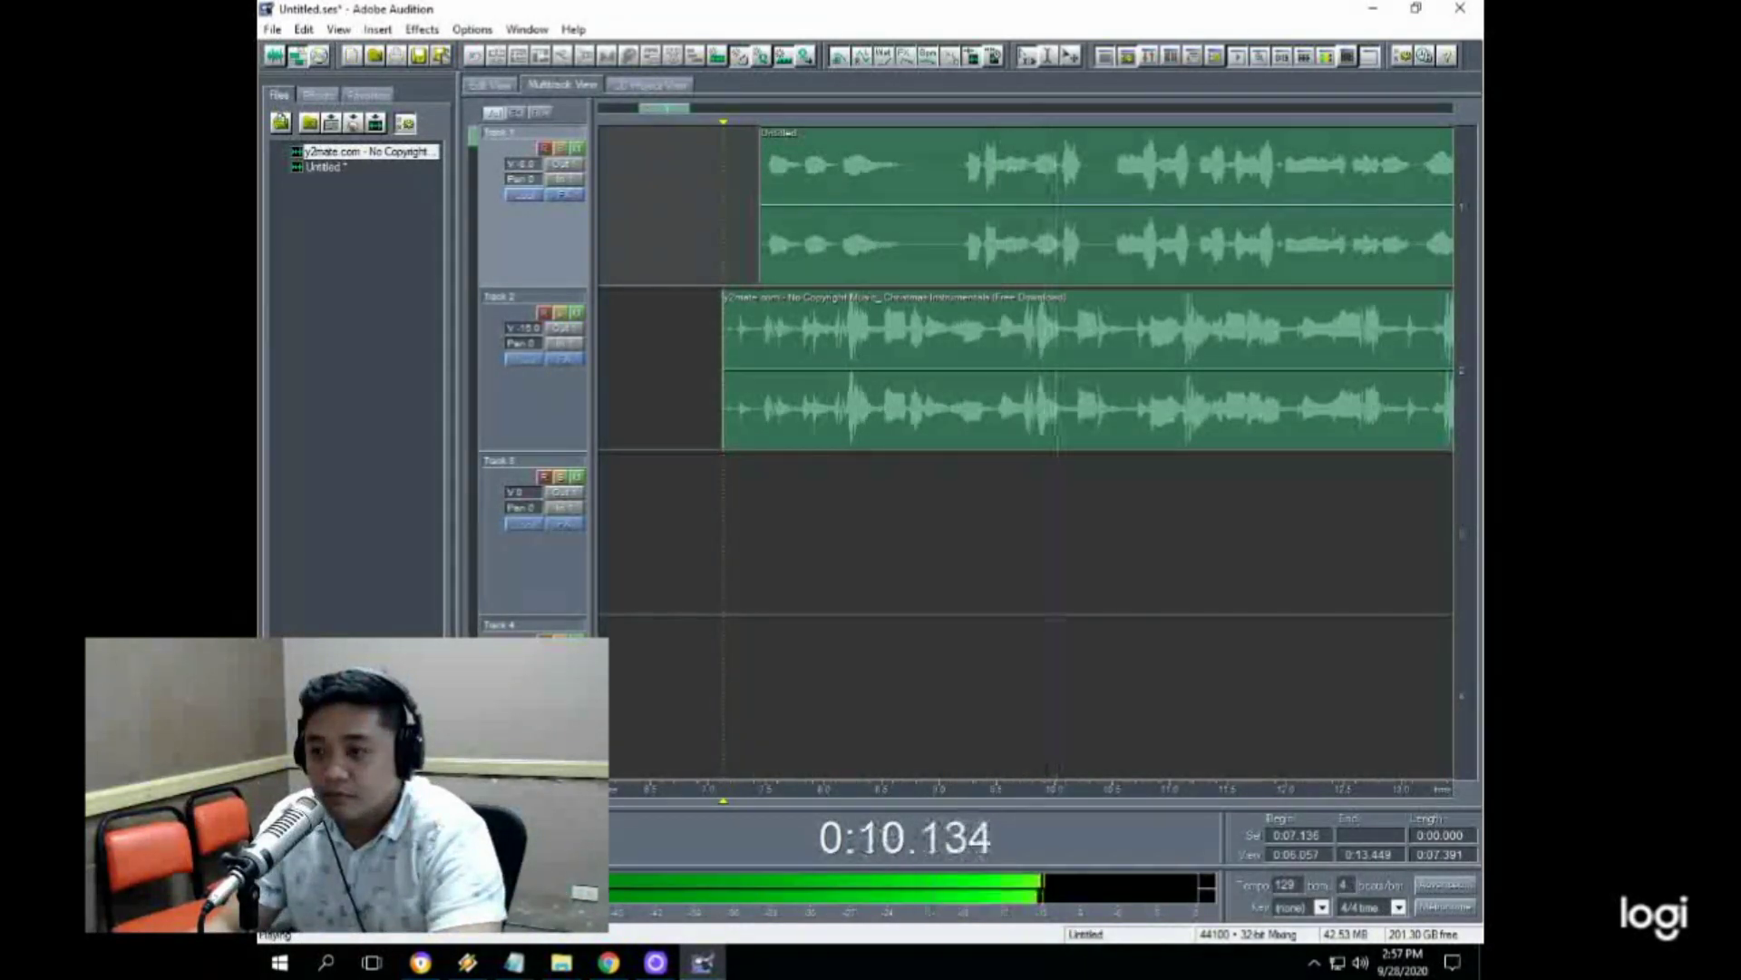
pyautogui.scroll(-2, 907, 115)
pyautogui.scroll(-2, 907, 115)
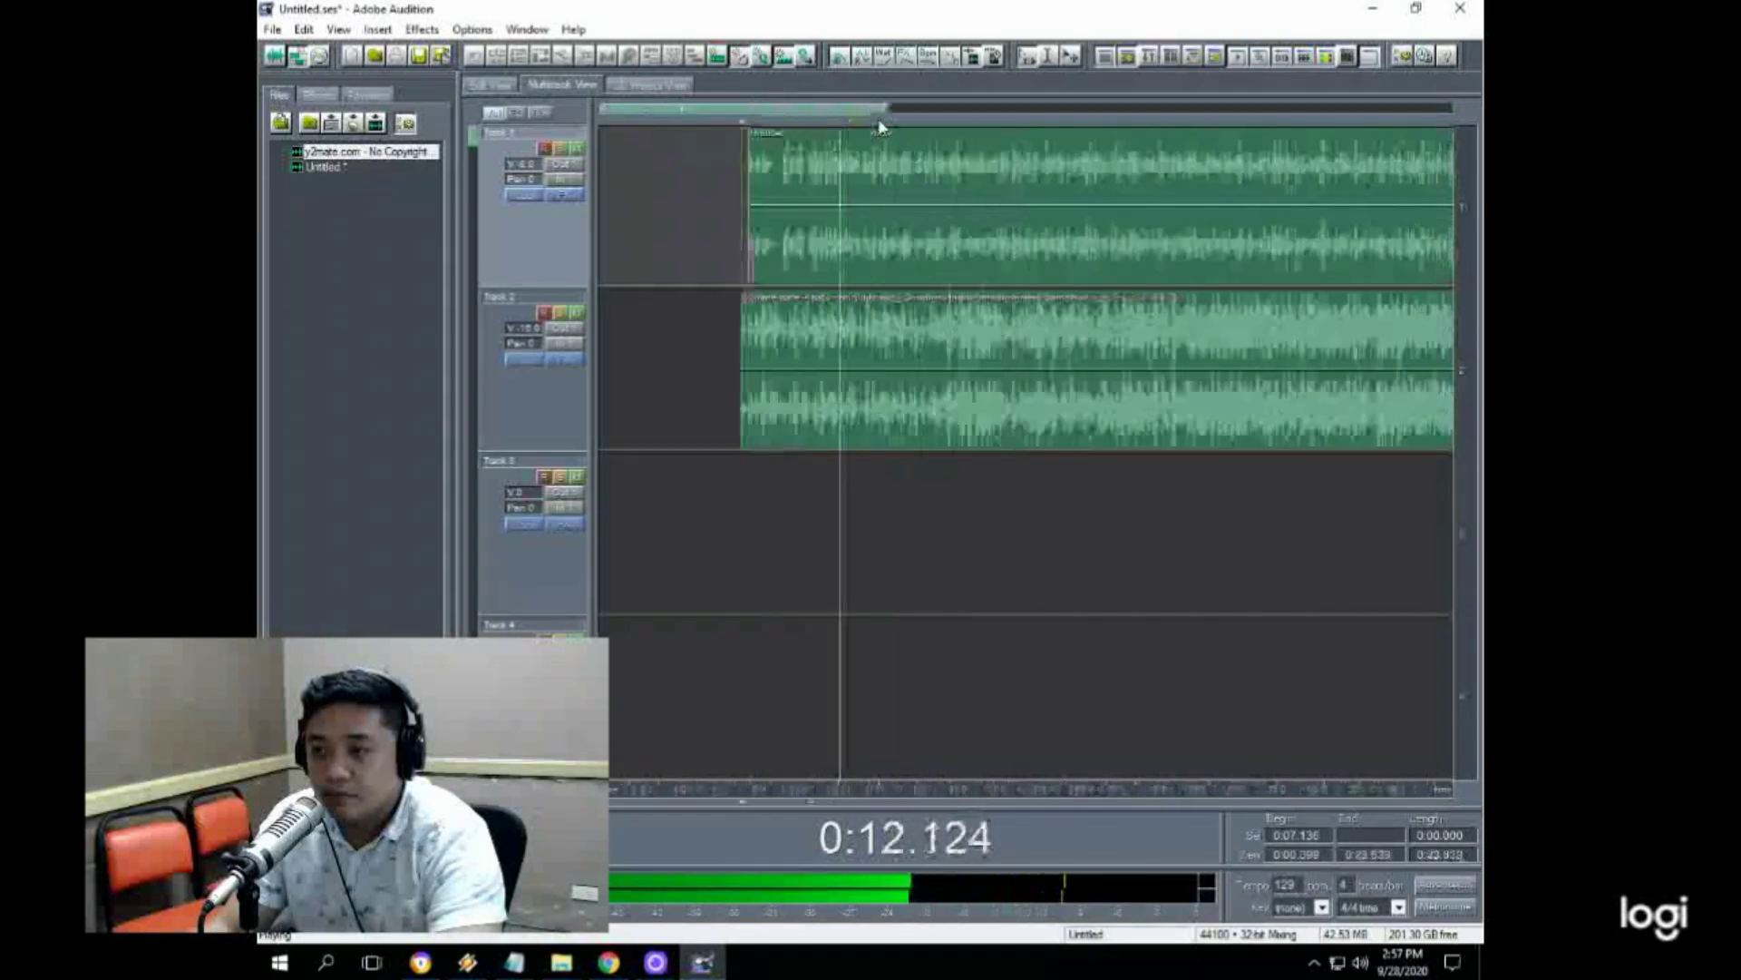
pyautogui.scroll(2, 920, 113)
pyautogui.press('space')
pyautogui.scroll(-2, 936, 115)
pyautogui.scroll(3, 762, 112)
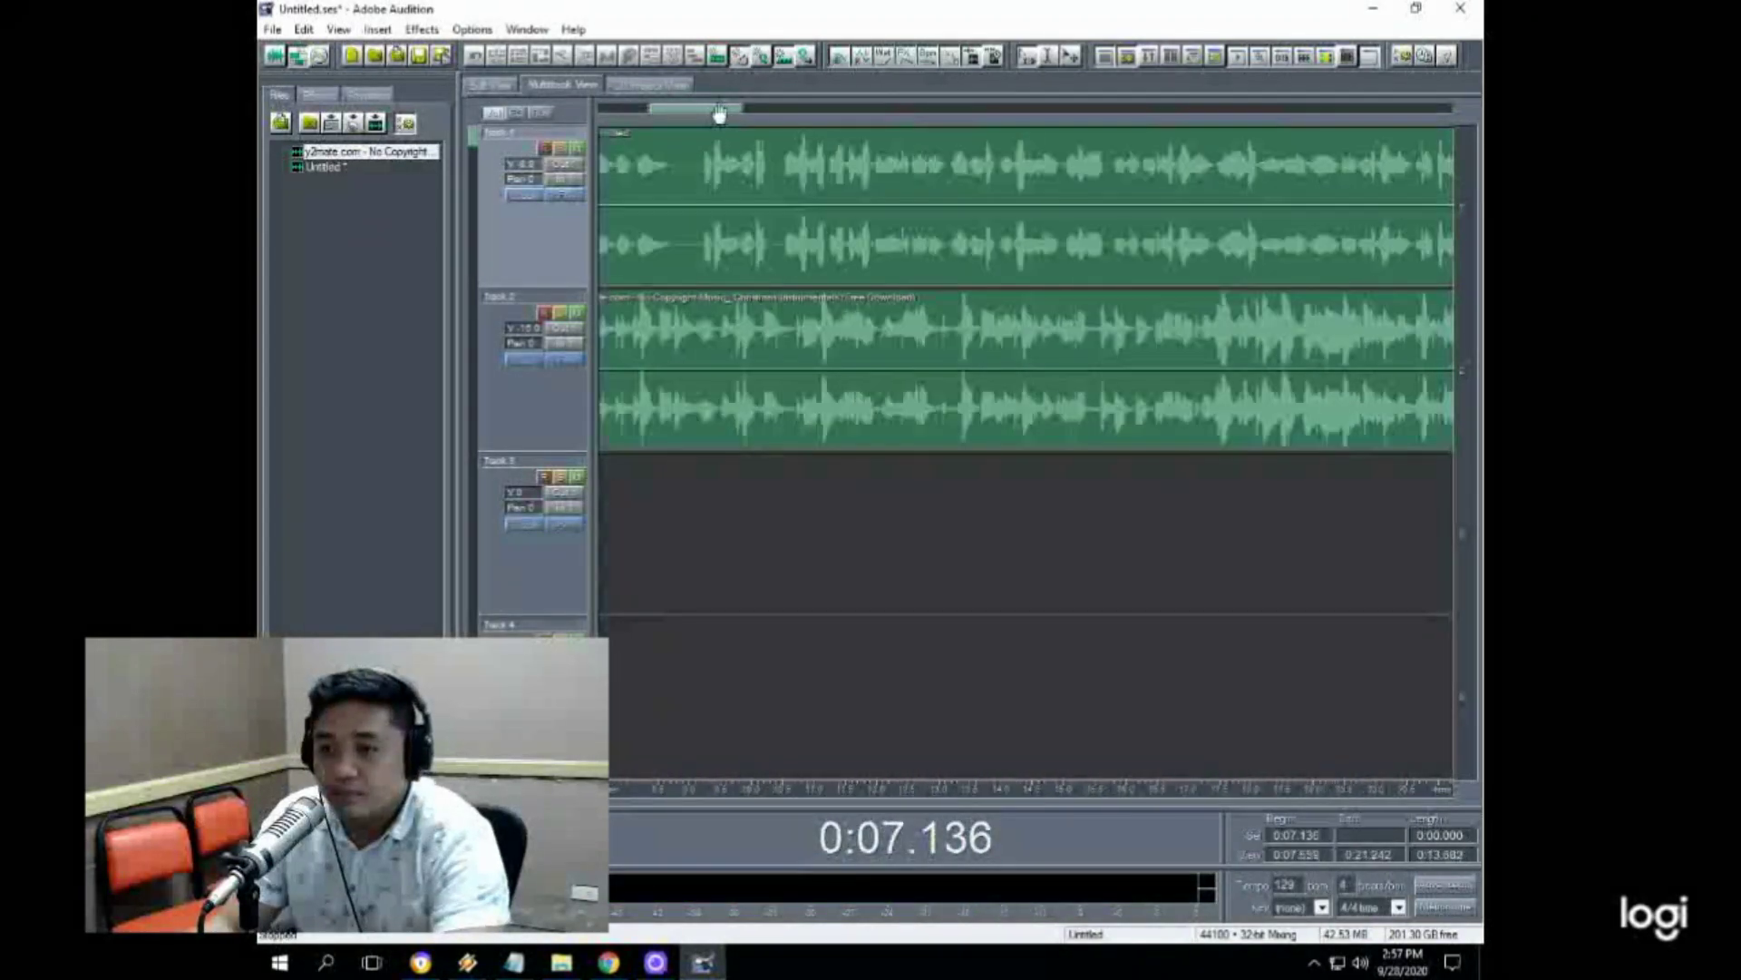
# Step: Add two volume envelope points on the Track 2 music clip, dipping its level between about 0:08.6 and 0:08.9
pyautogui.moveTo(719, 112); pyautogui.dragTo(692, 113)
pyautogui.click(928, 381)
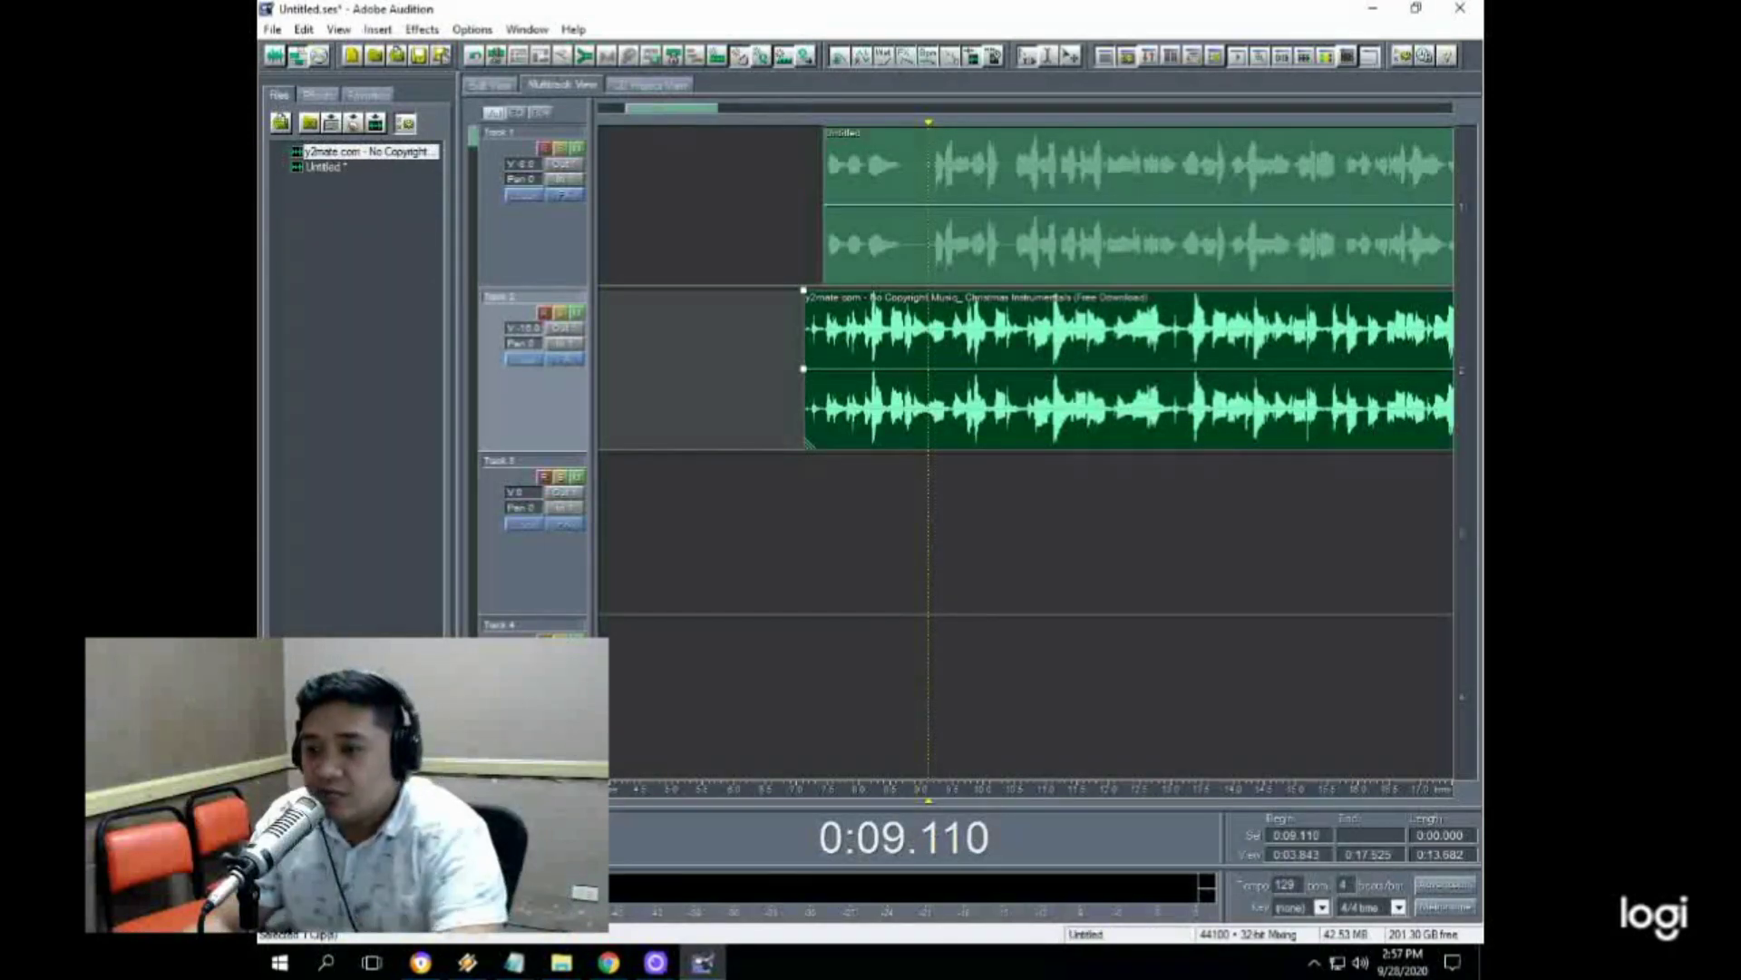
pyautogui.scroll(4, 909, 132)
pyautogui.click(906, 363)
pyautogui.click(851, 290)
pyautogui.moveTo(866, 290); pyautogui.dragTo(929, 397)
pyautogui.scroll(-2, 842, 116)
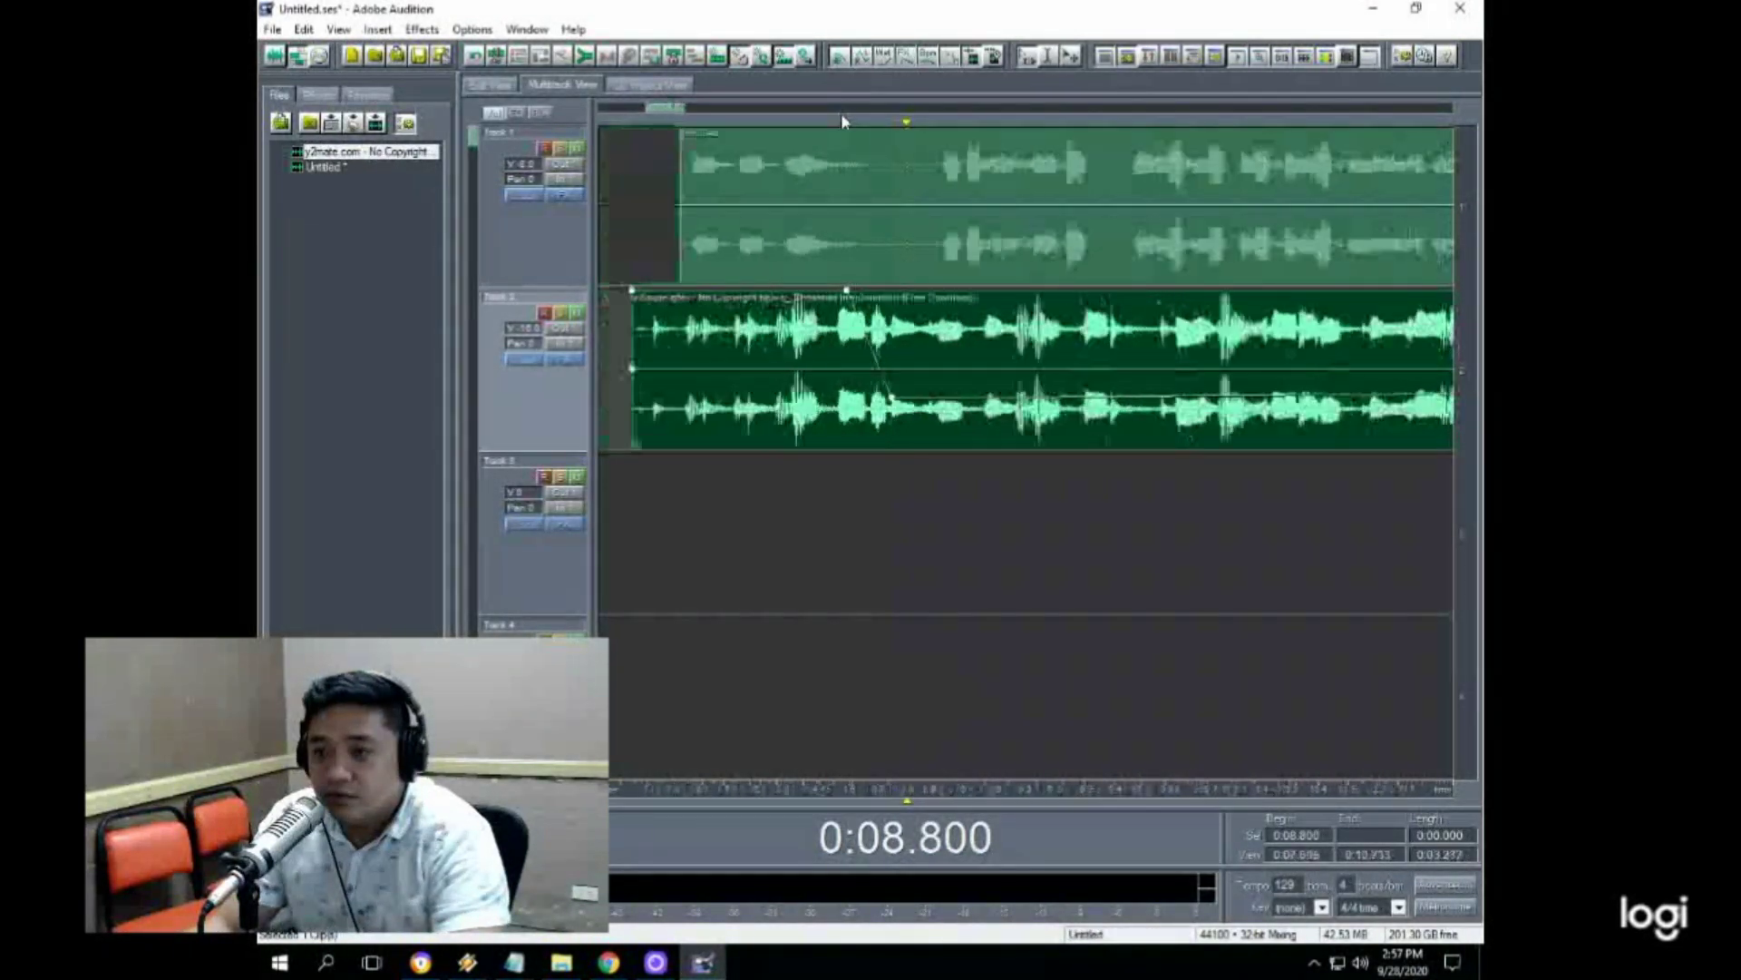
# Step: Add a low volume envelope point to the music clip at about 0:38 to keep the music quiet under the voice
pyautogui.scroll(-11, 842, 115)
pyautogui.scroll(4, 906, 112)
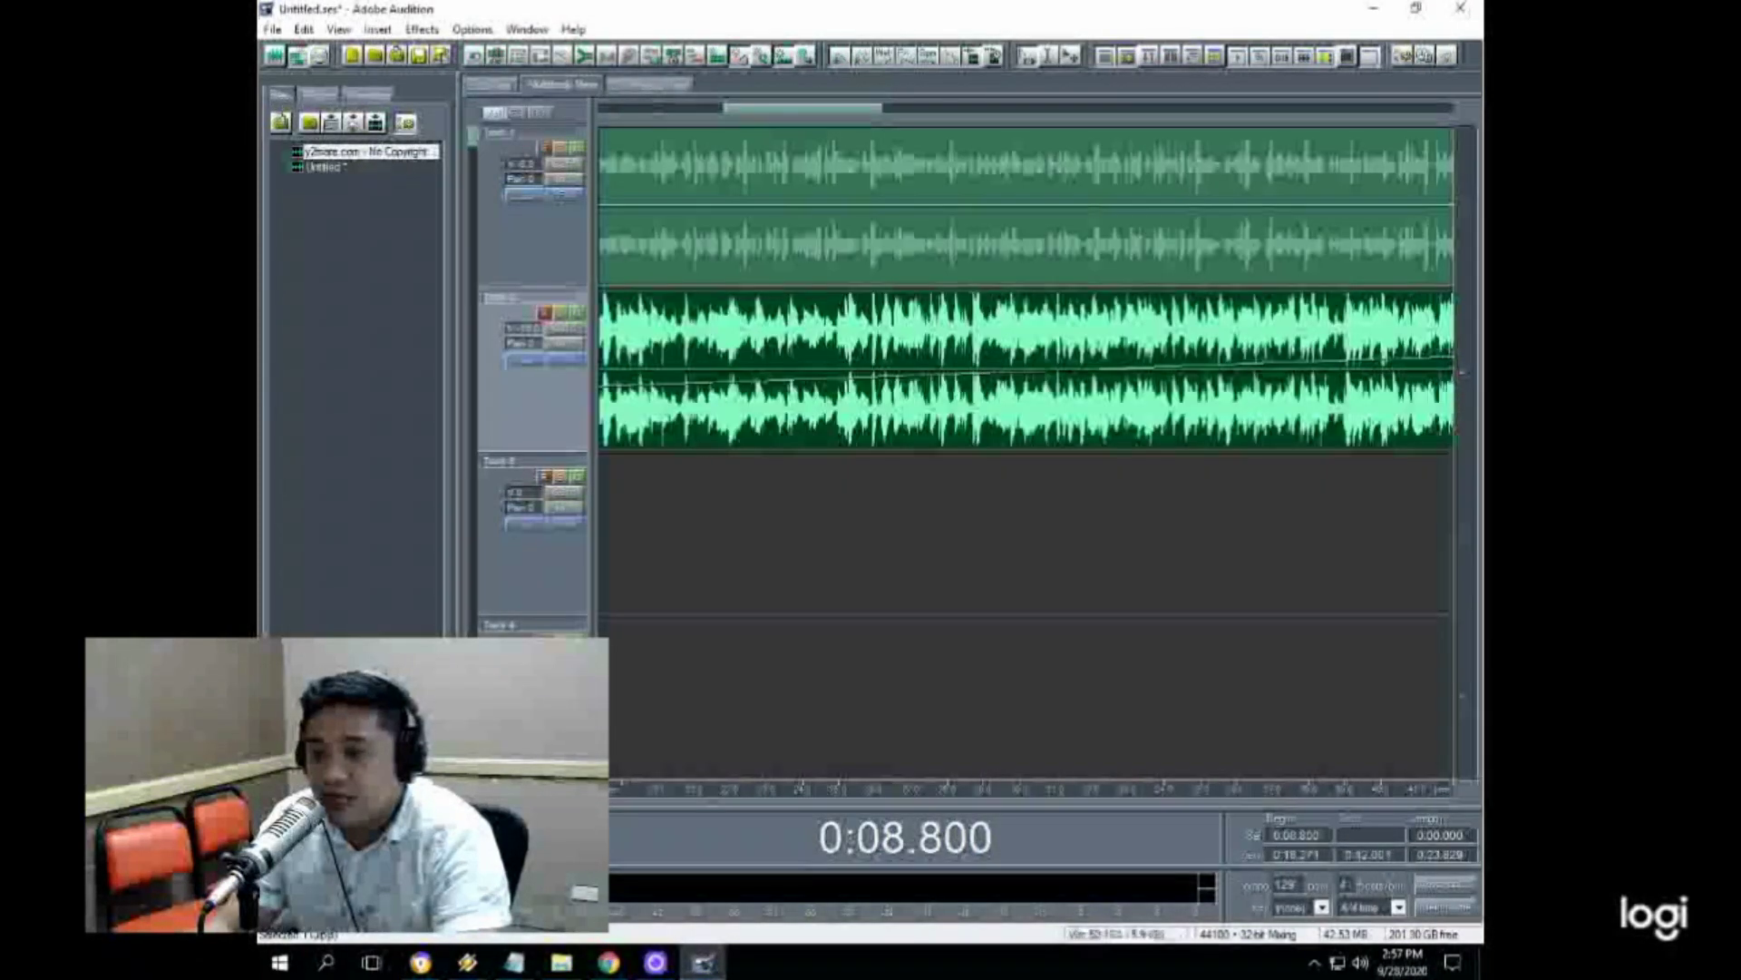
pyautogui.moveTo(1310, 361); pyautogui.dragTo(1311, 400)
pyautogui.scroll(-3, 789, 105)
pyautogui.scroll(4, 1018, 124)
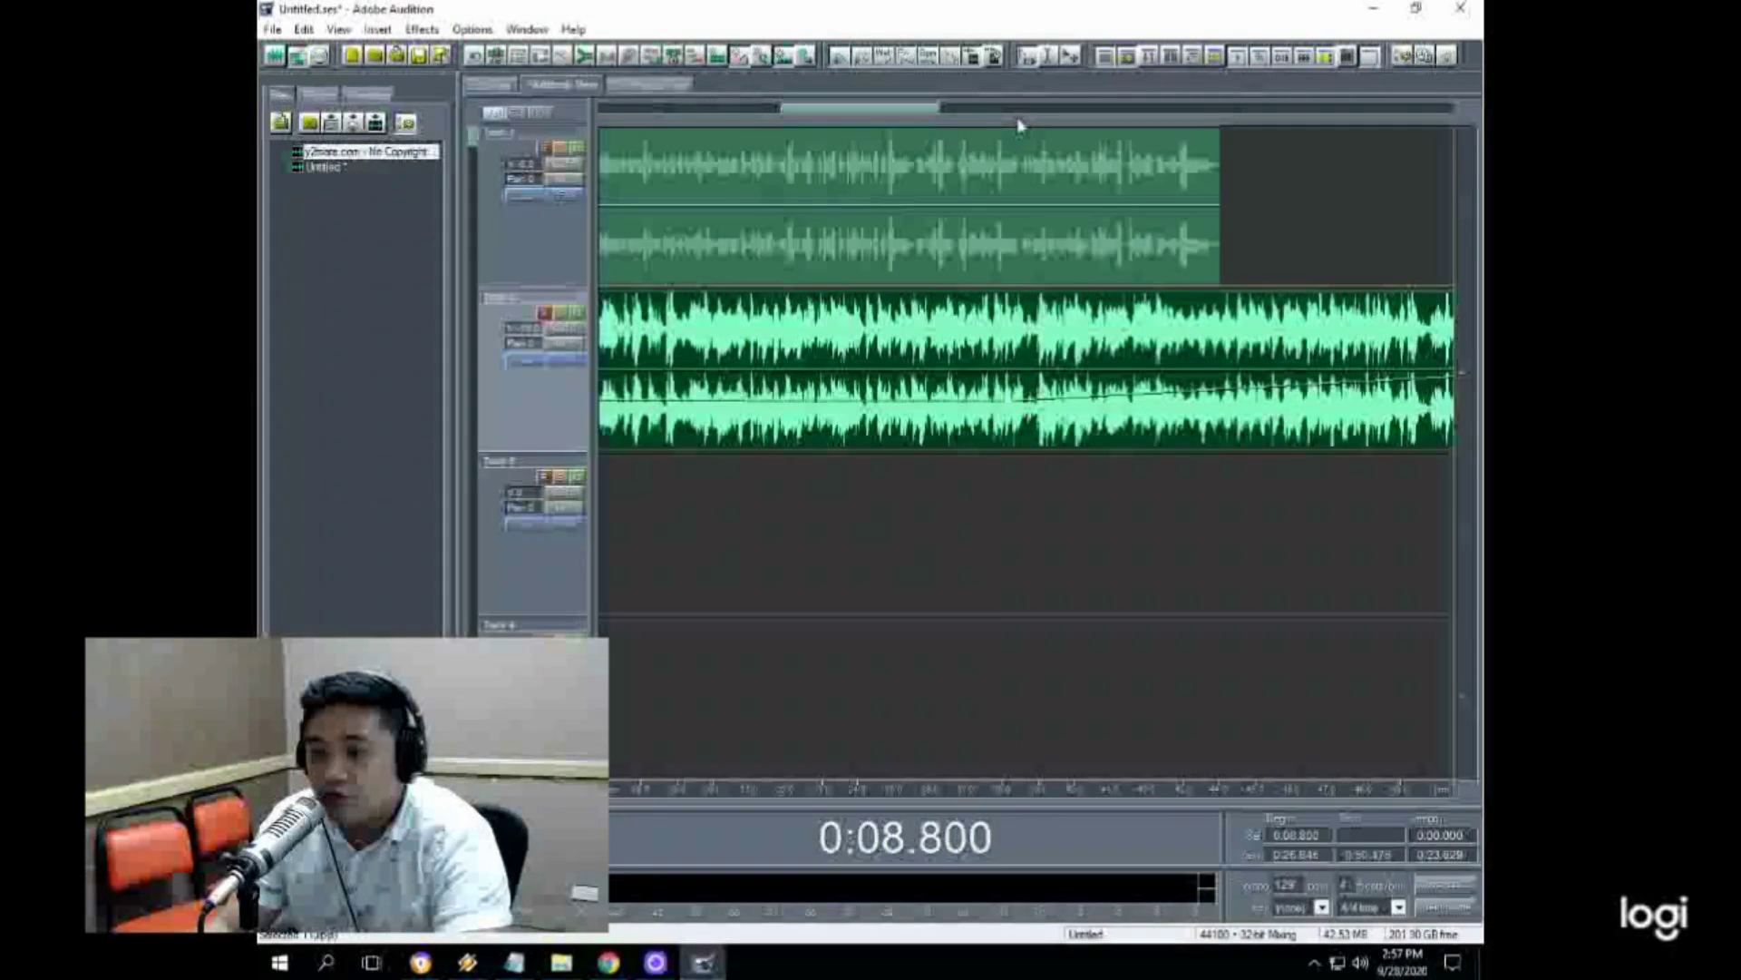
# Step: Split the music clip at 0:41.604 and move its second part about 1.3 seconds later
pyautogui.scroll(2, 1019, 124)
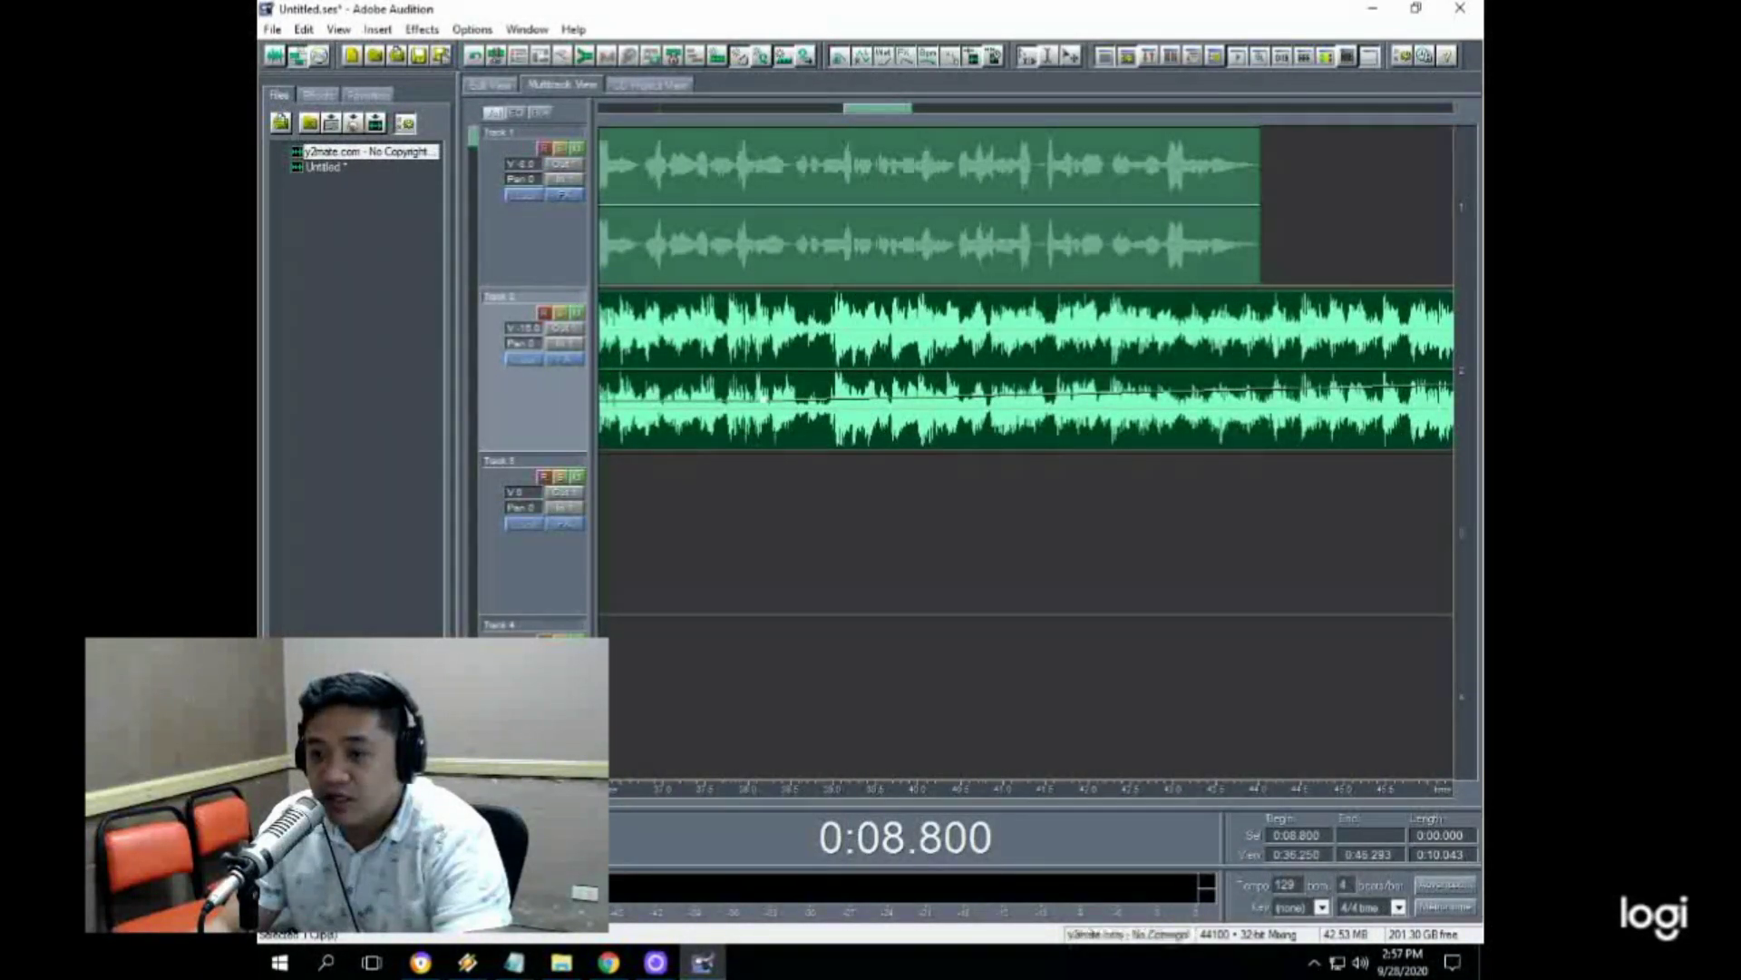
pyautogui.click(1055, 331)
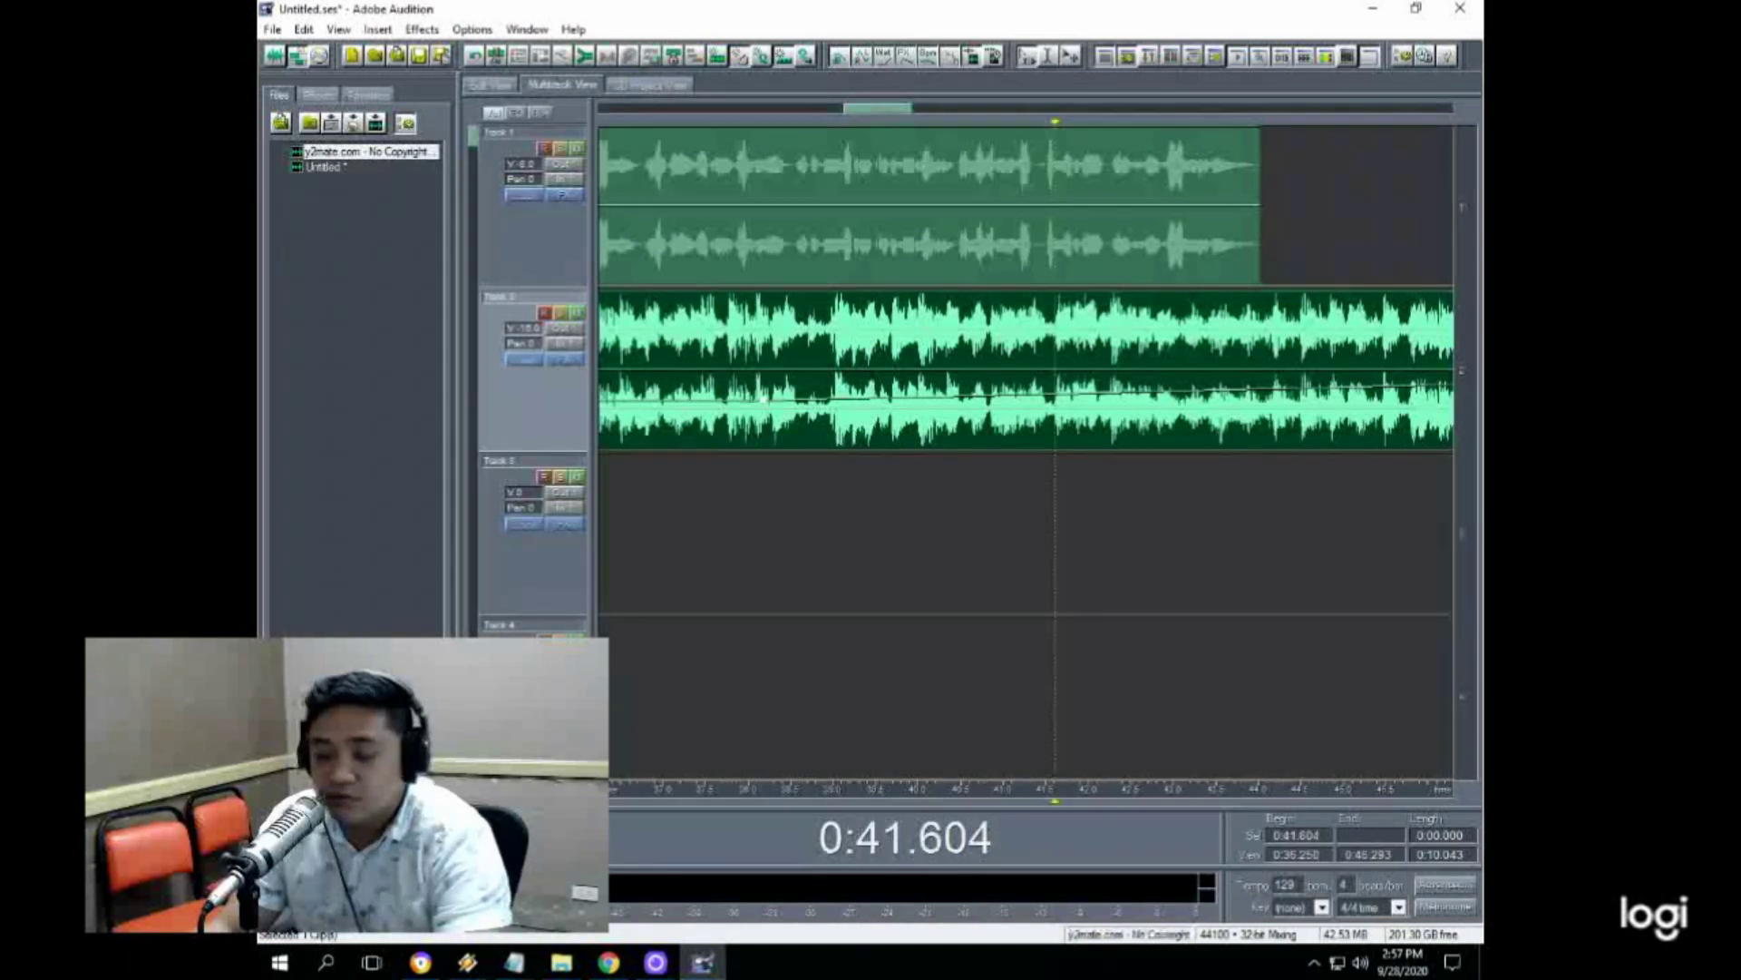
pyautogui.hotkey('ctrl', 'k')
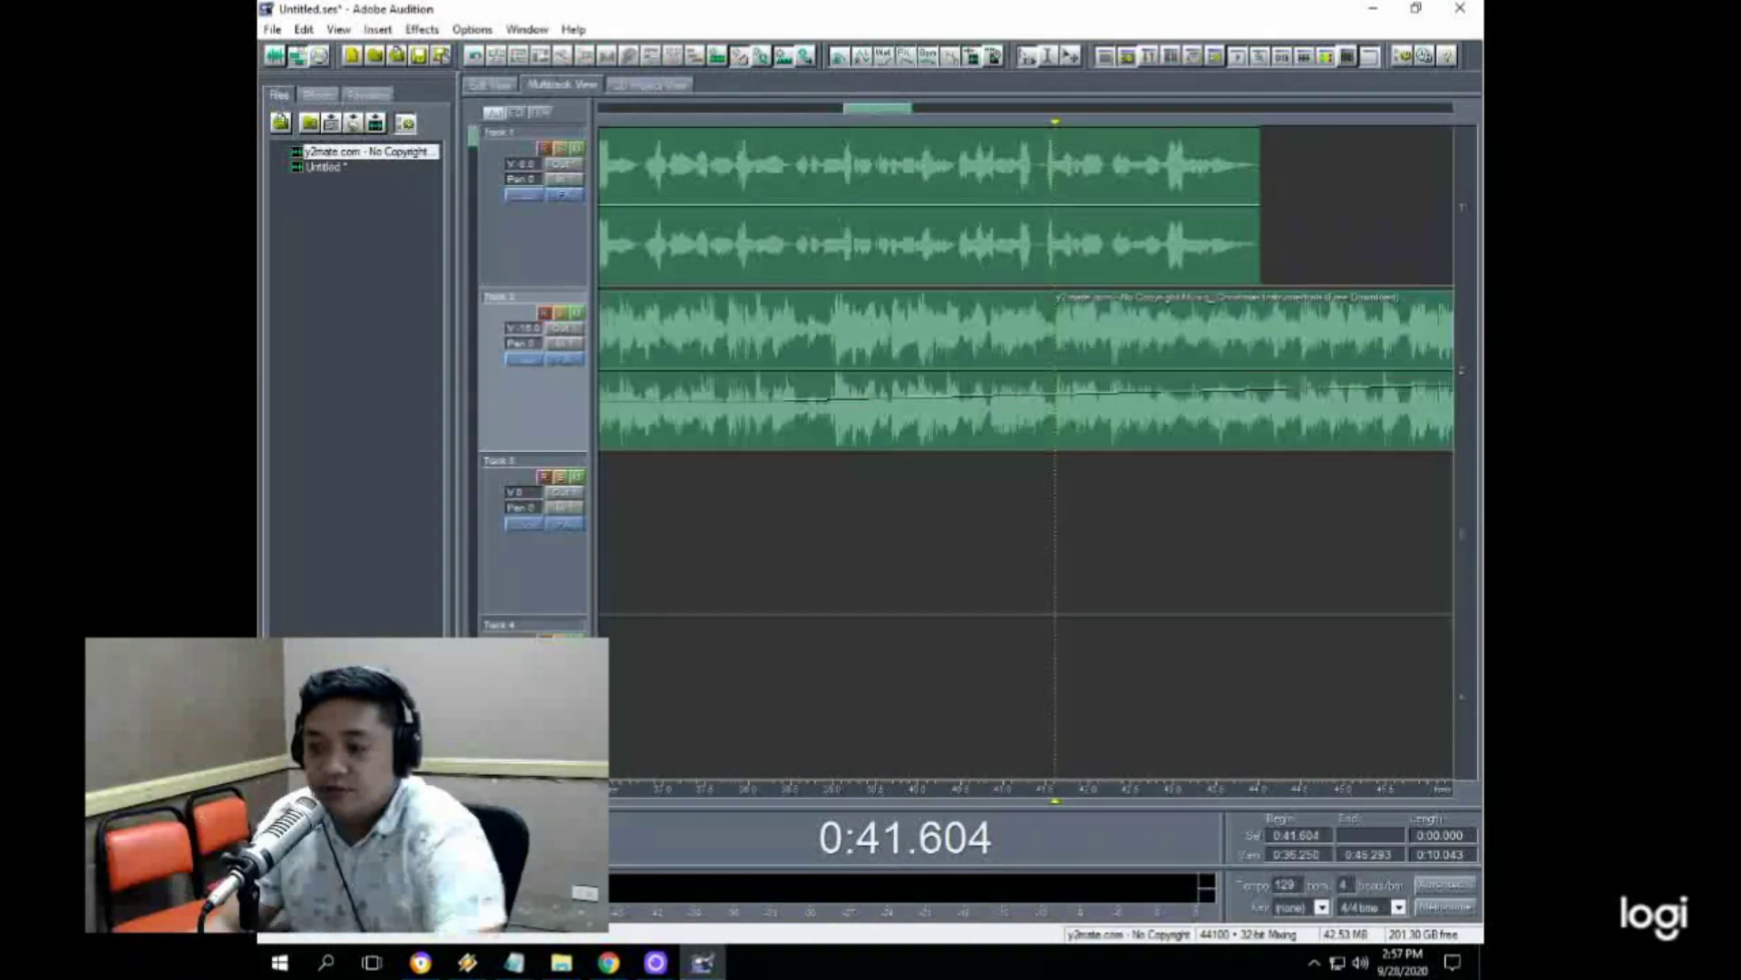
pyautogui.moveTo(1115, 345); pyautogui.dragTo(1225, 345)
pyautogui.click(970, 344)
pyautogui.scroll(-5, 1269, 111)
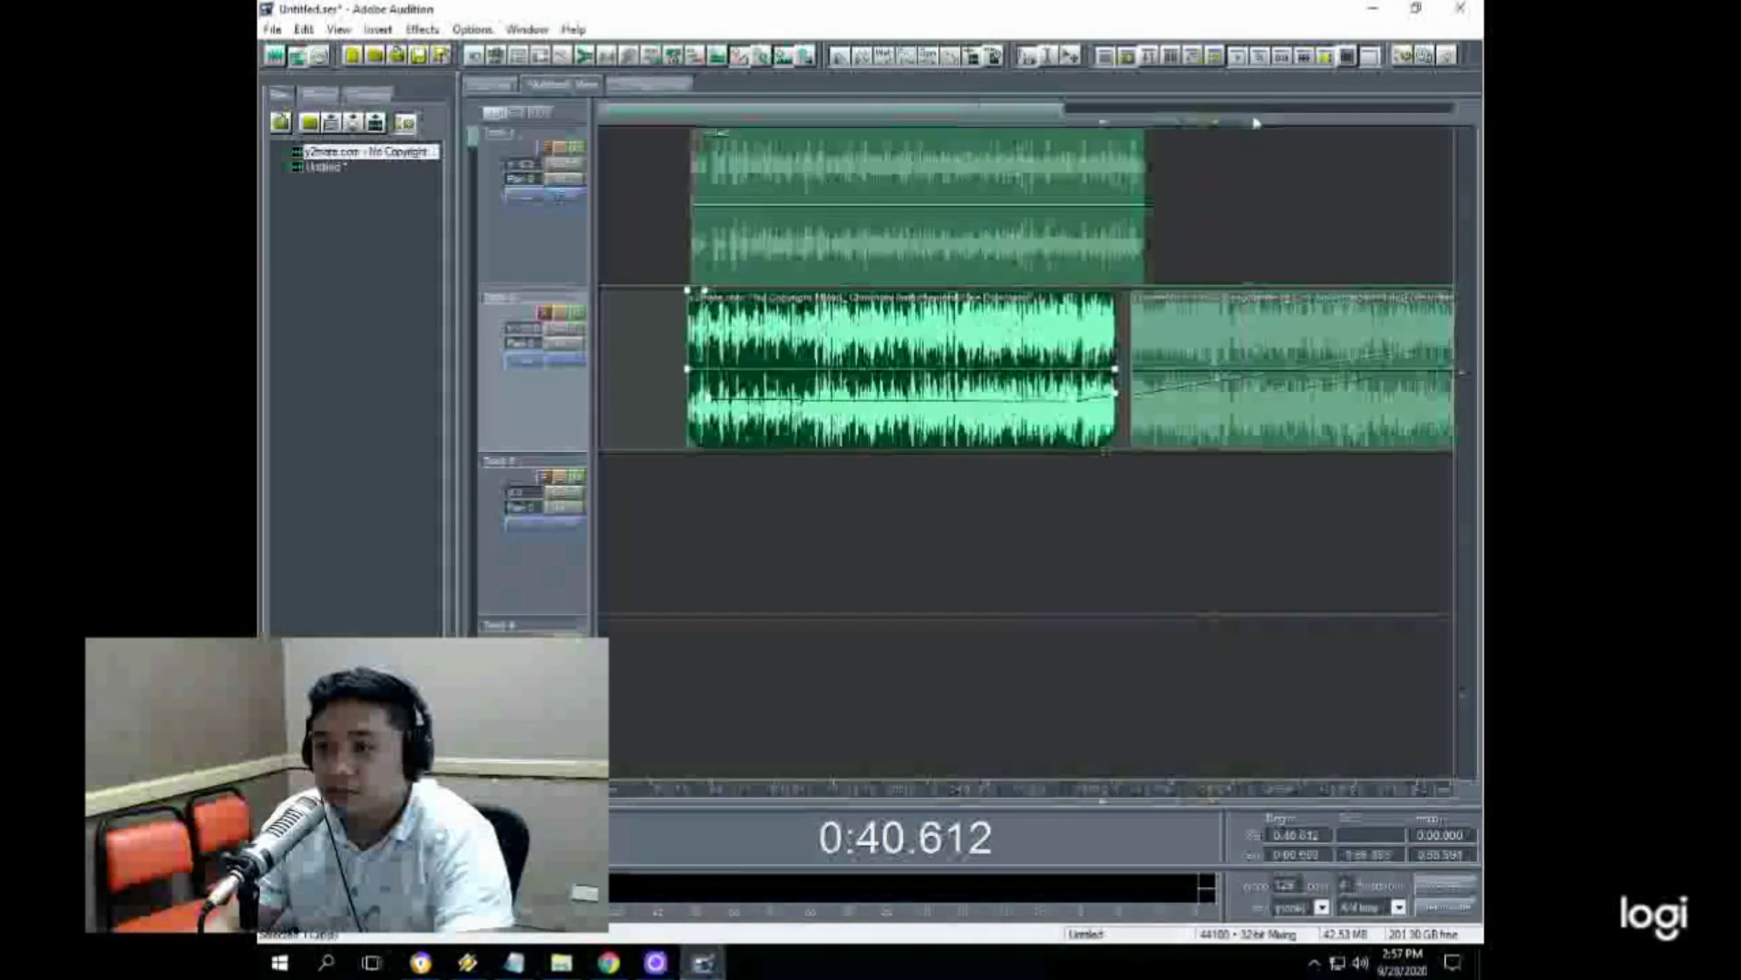
# Step: Play the mix's opening from about 0:07.8 and move the first music clip from Track 2 to Track 3
pyautogui.click(694, 545)
pyautogui.press('space')
pyautogui.scroll(4, 689, 123)
pyautogui.scroll(2, 690, 122)
pyautogui.press('space')
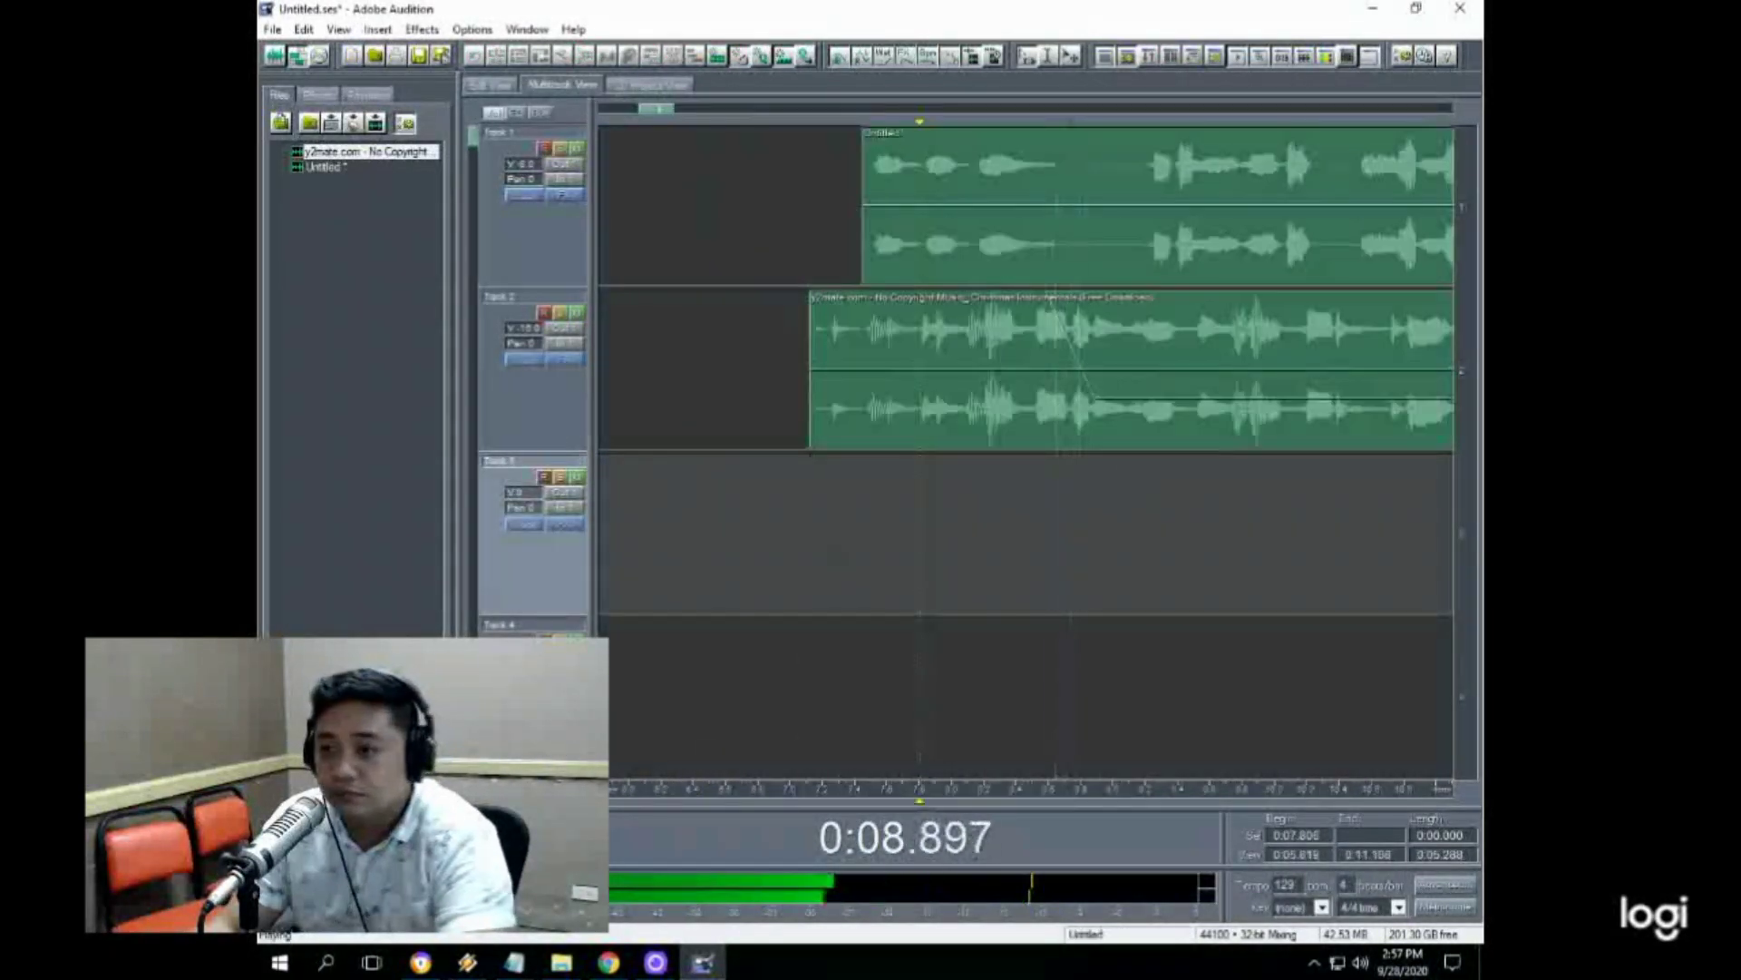
pyautogui.click(1138, 204)
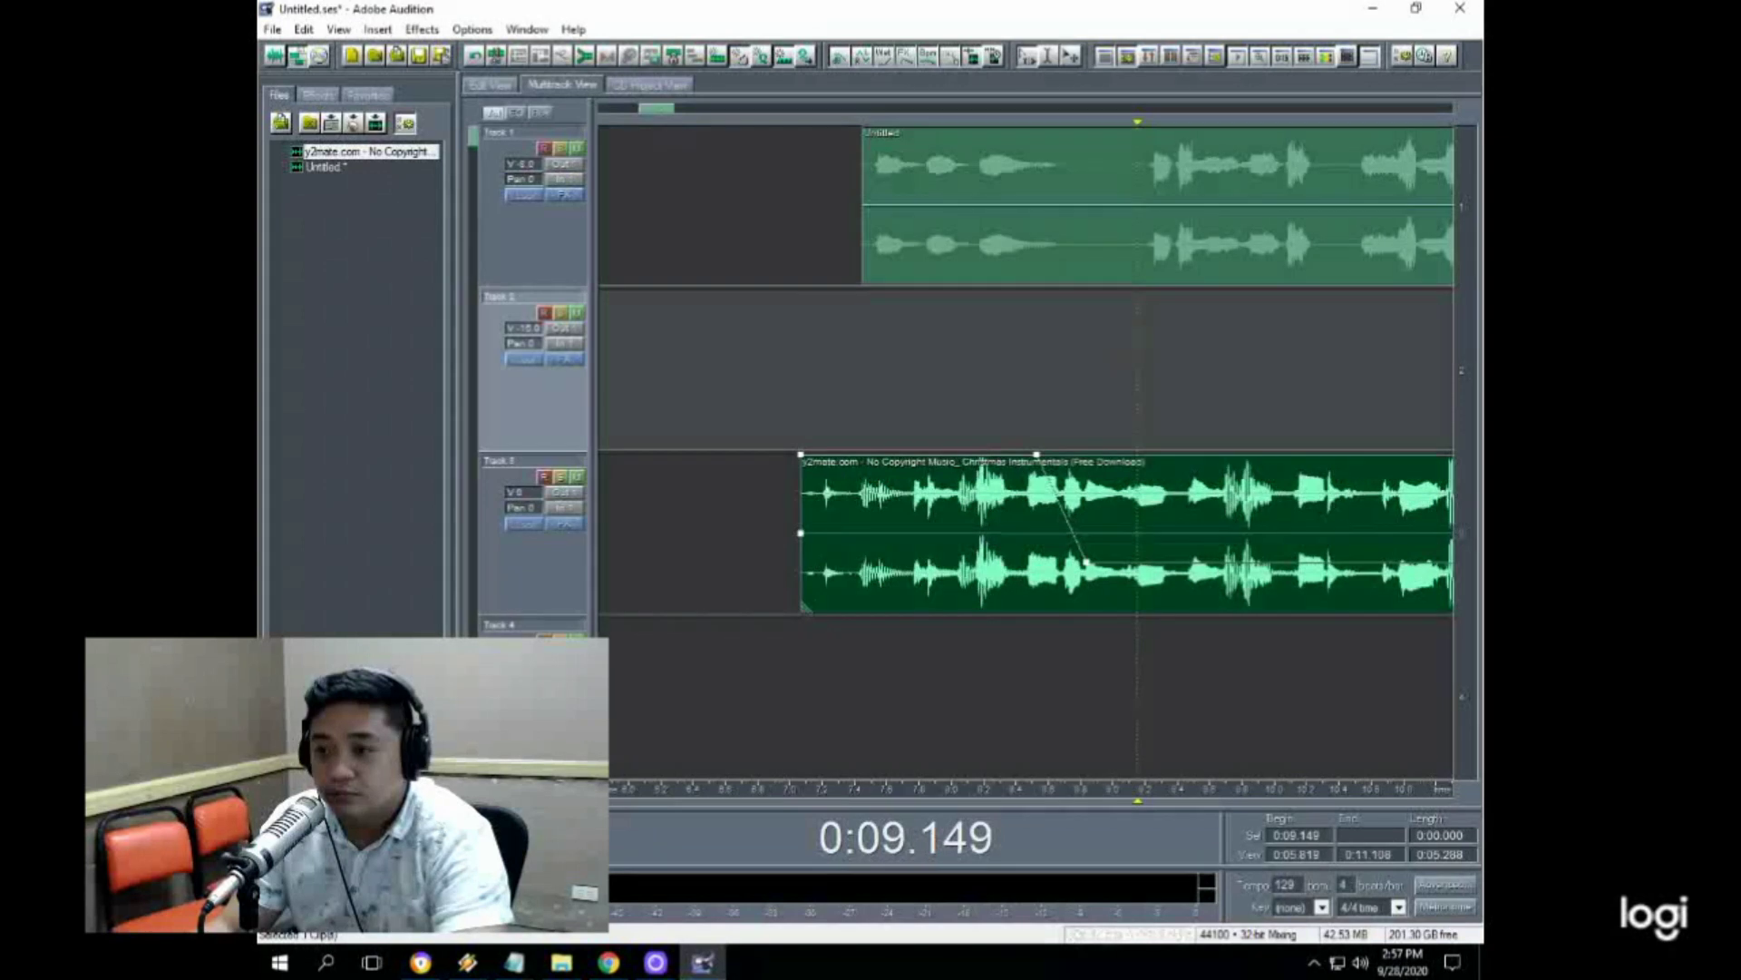
pyautogui.click(893, 347)
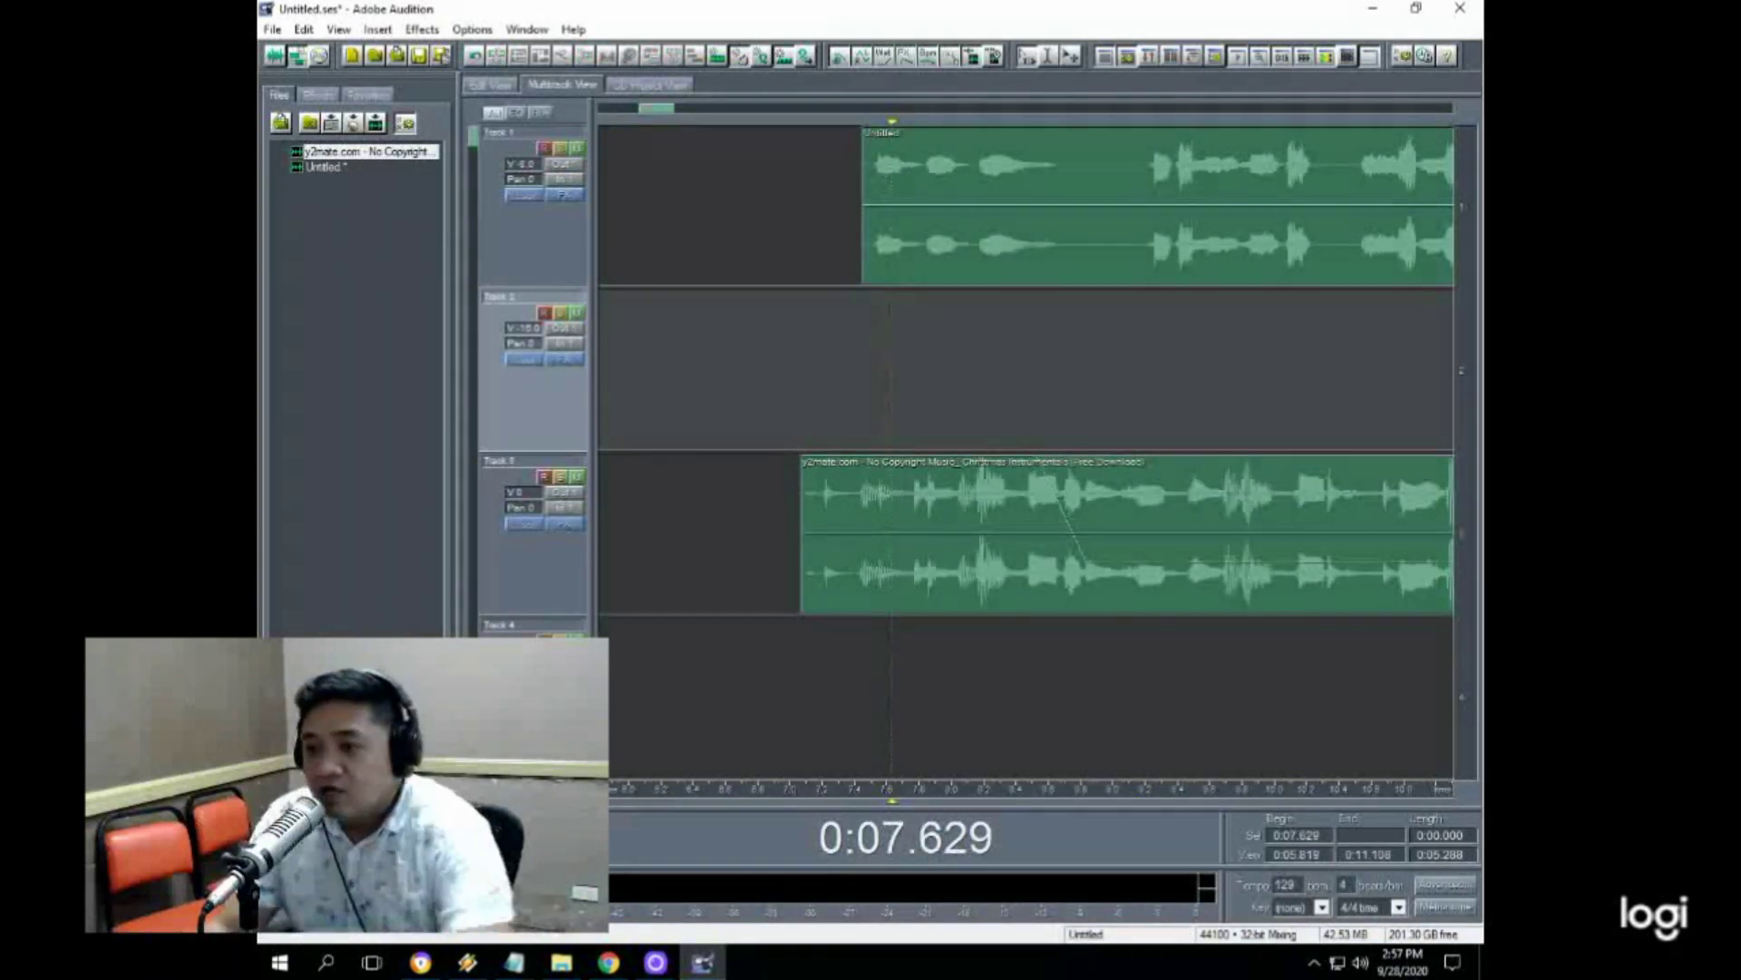
# Step: Split the voice-over at 0:08.935, move its second part to Track 2 starting at about 0:08.45, and play the overlap
pyautogui.click(1103, 226)
pyautogui.hotkey('ctrl', 'k')
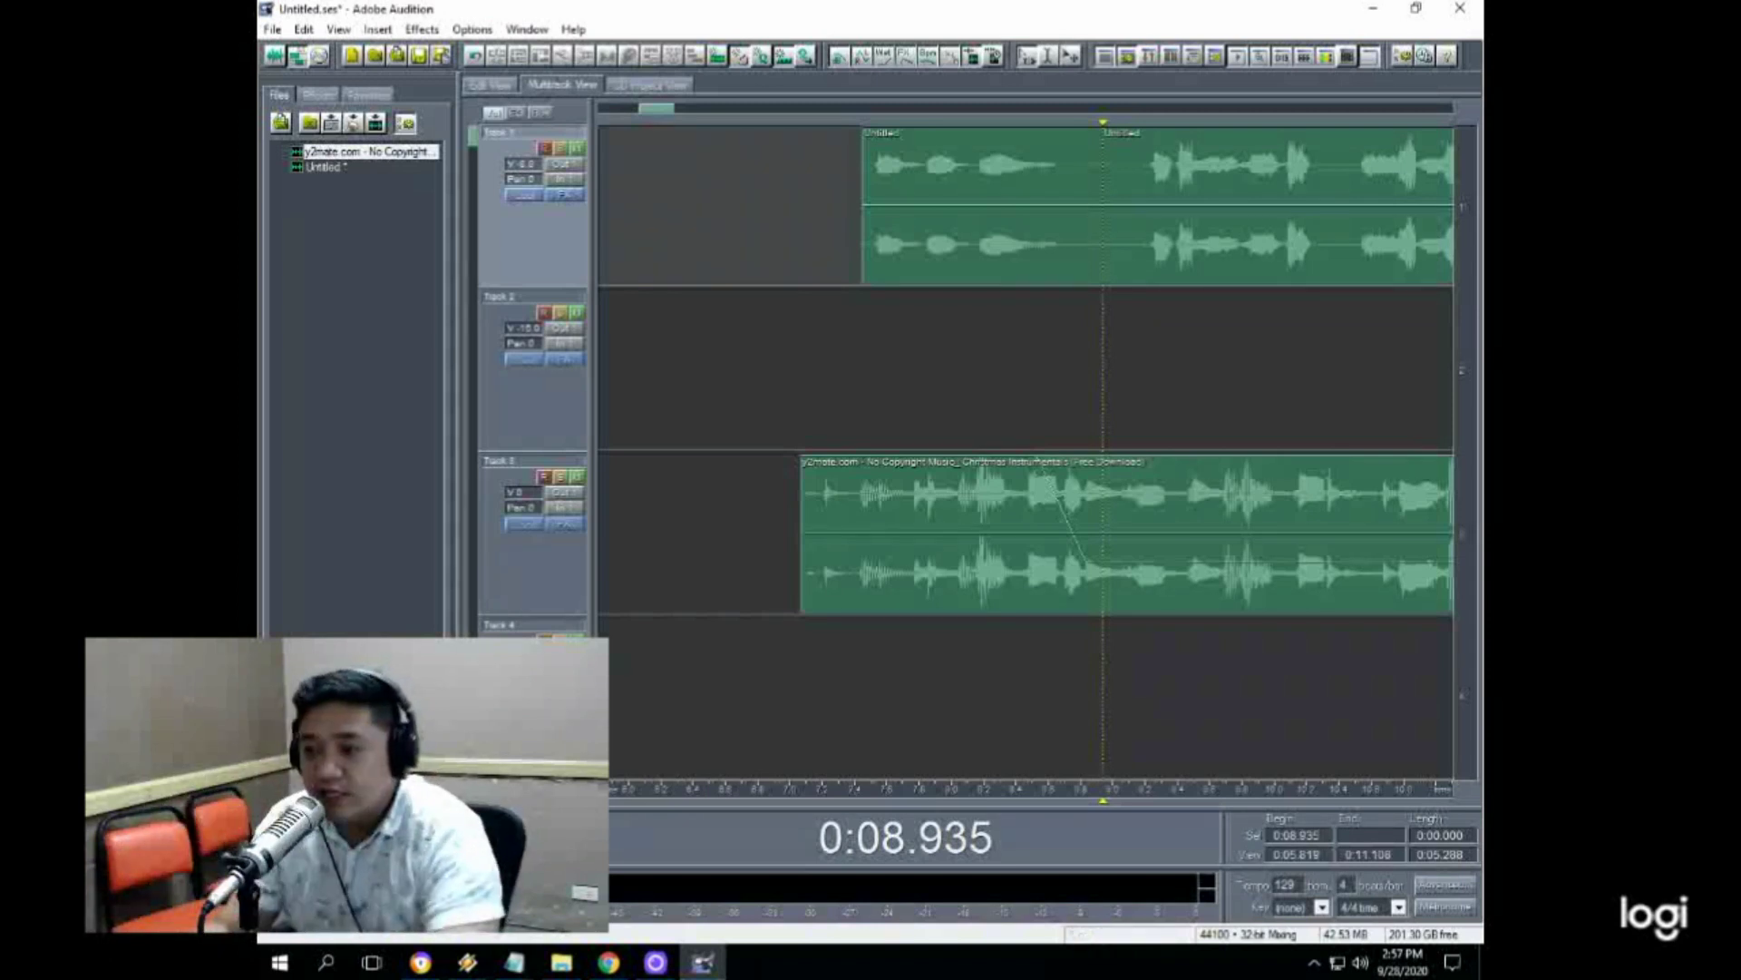
pyautogui.moveTo(1277, 205); pyautogui.dragTo(1198, 368)
pyautogui.click(977, 370)
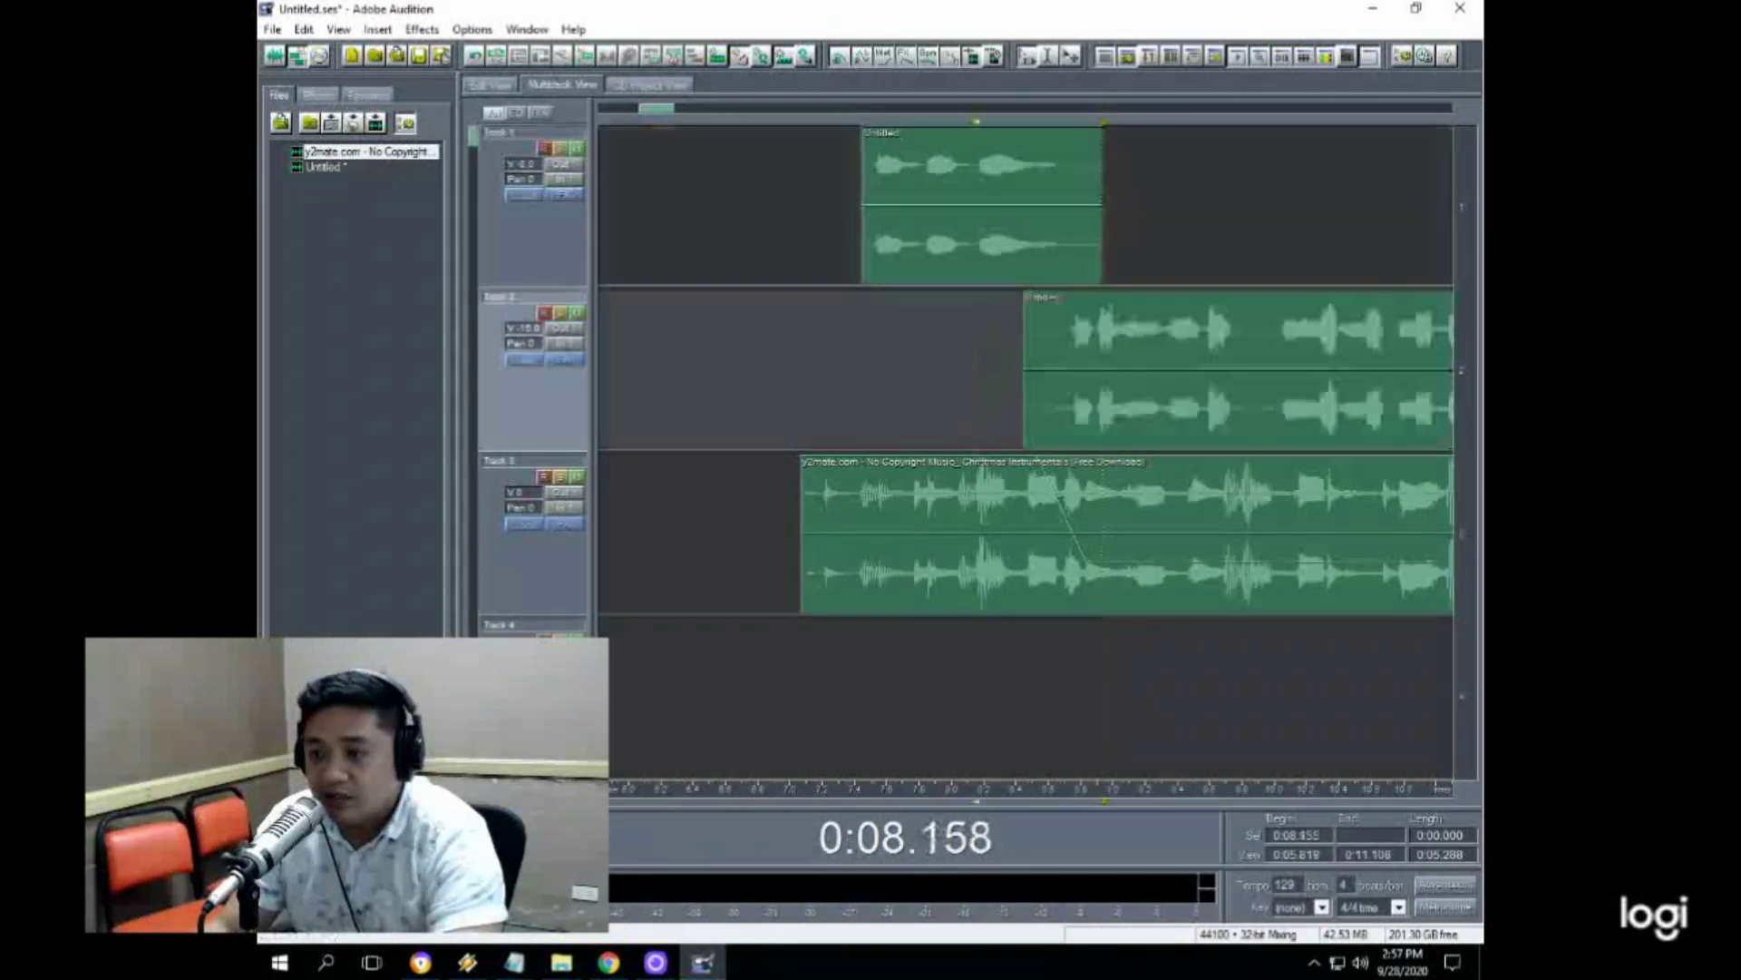
pyautogui.press('space')
pyautogui.press('space')
# Step: Nudge the opening voice clip to about 0:07.4, start the Track 2 voice part at about 0:08.3, and play from 0:08
pyautogui.moveTo(1080, 370); pyautogui.dragTo(1455, 370)
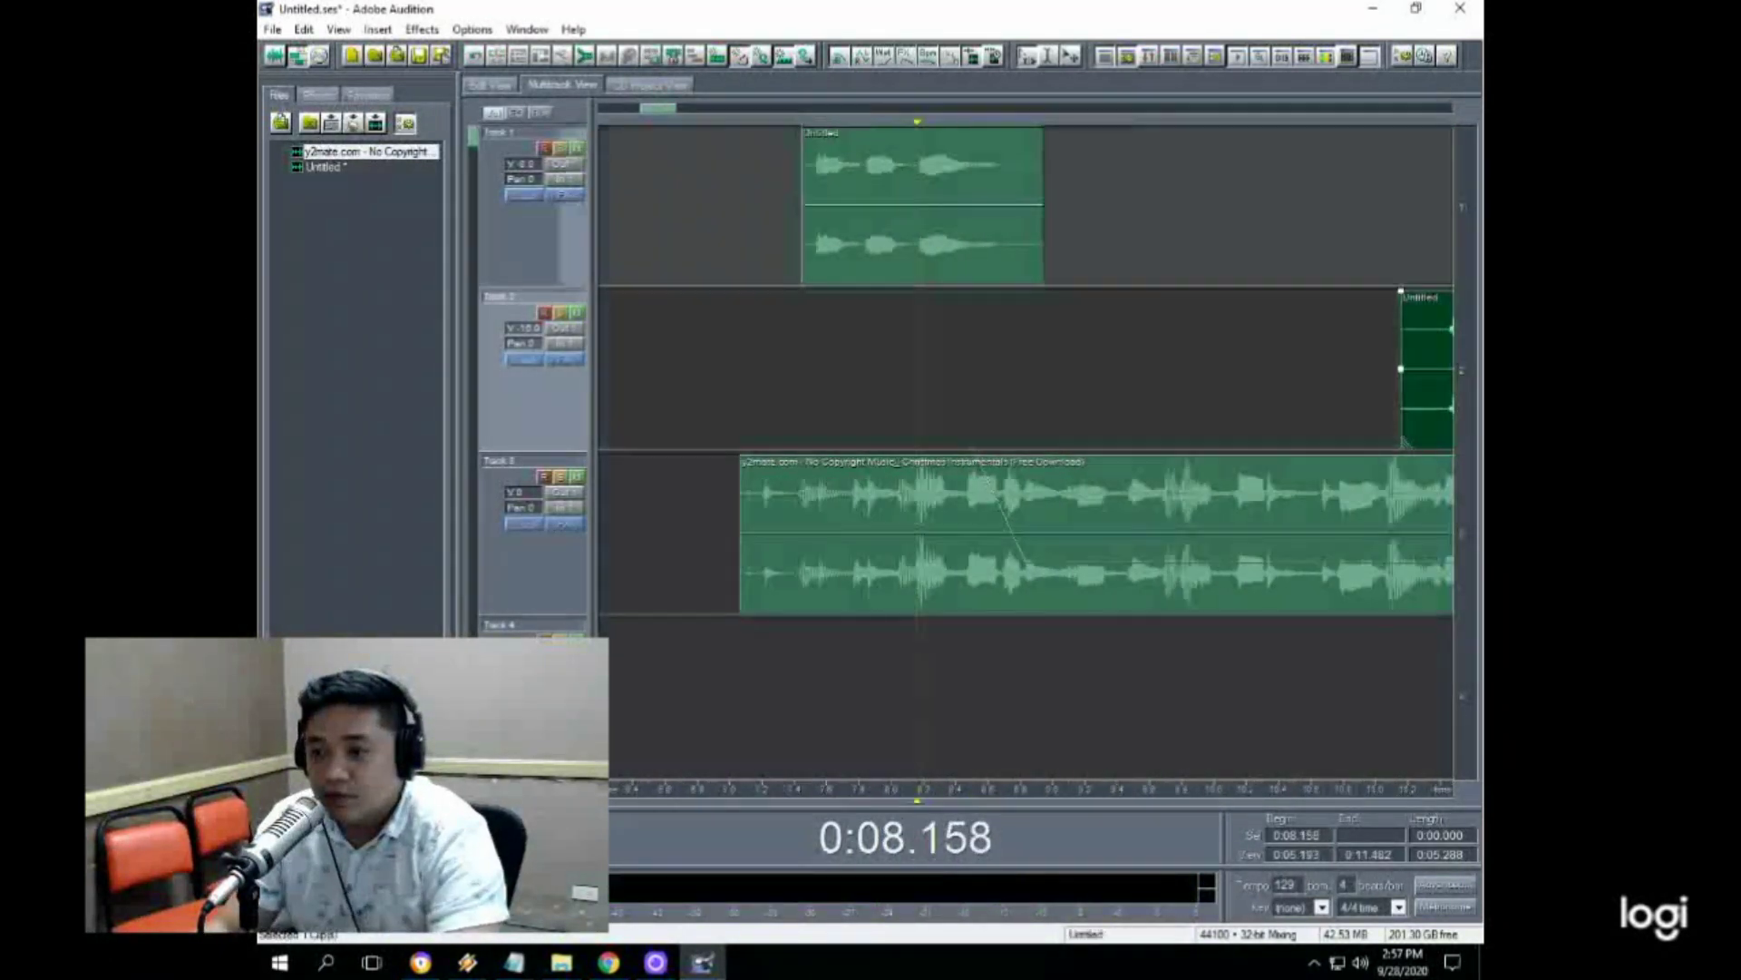
pyautogui.moveTo(808, 205)
pyautogui.mouseDown()
pyautogui.moveTo(932, 205)
pyautogui.moveTo(793, 204)
pyautogui.mouseUp()
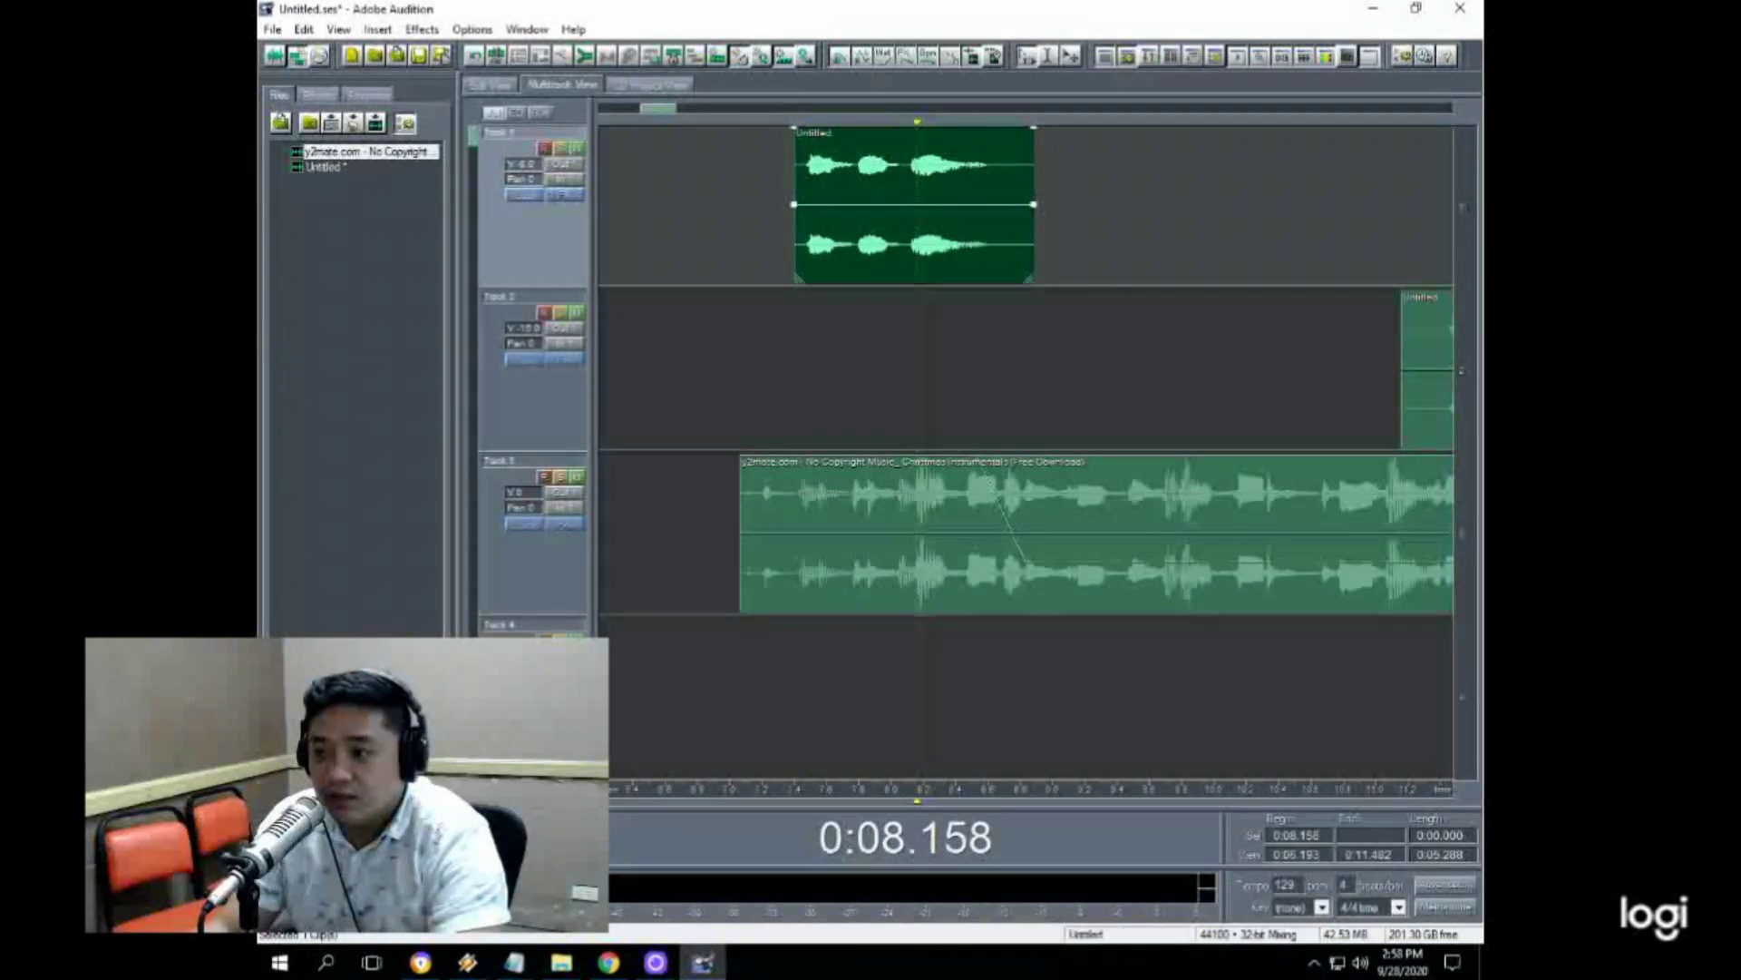
pyautogui.moveTo(1429, 372); pyautogui.dragTo(960, 372)
pyautogui.click(890, 406)
pyautogui.press('space')
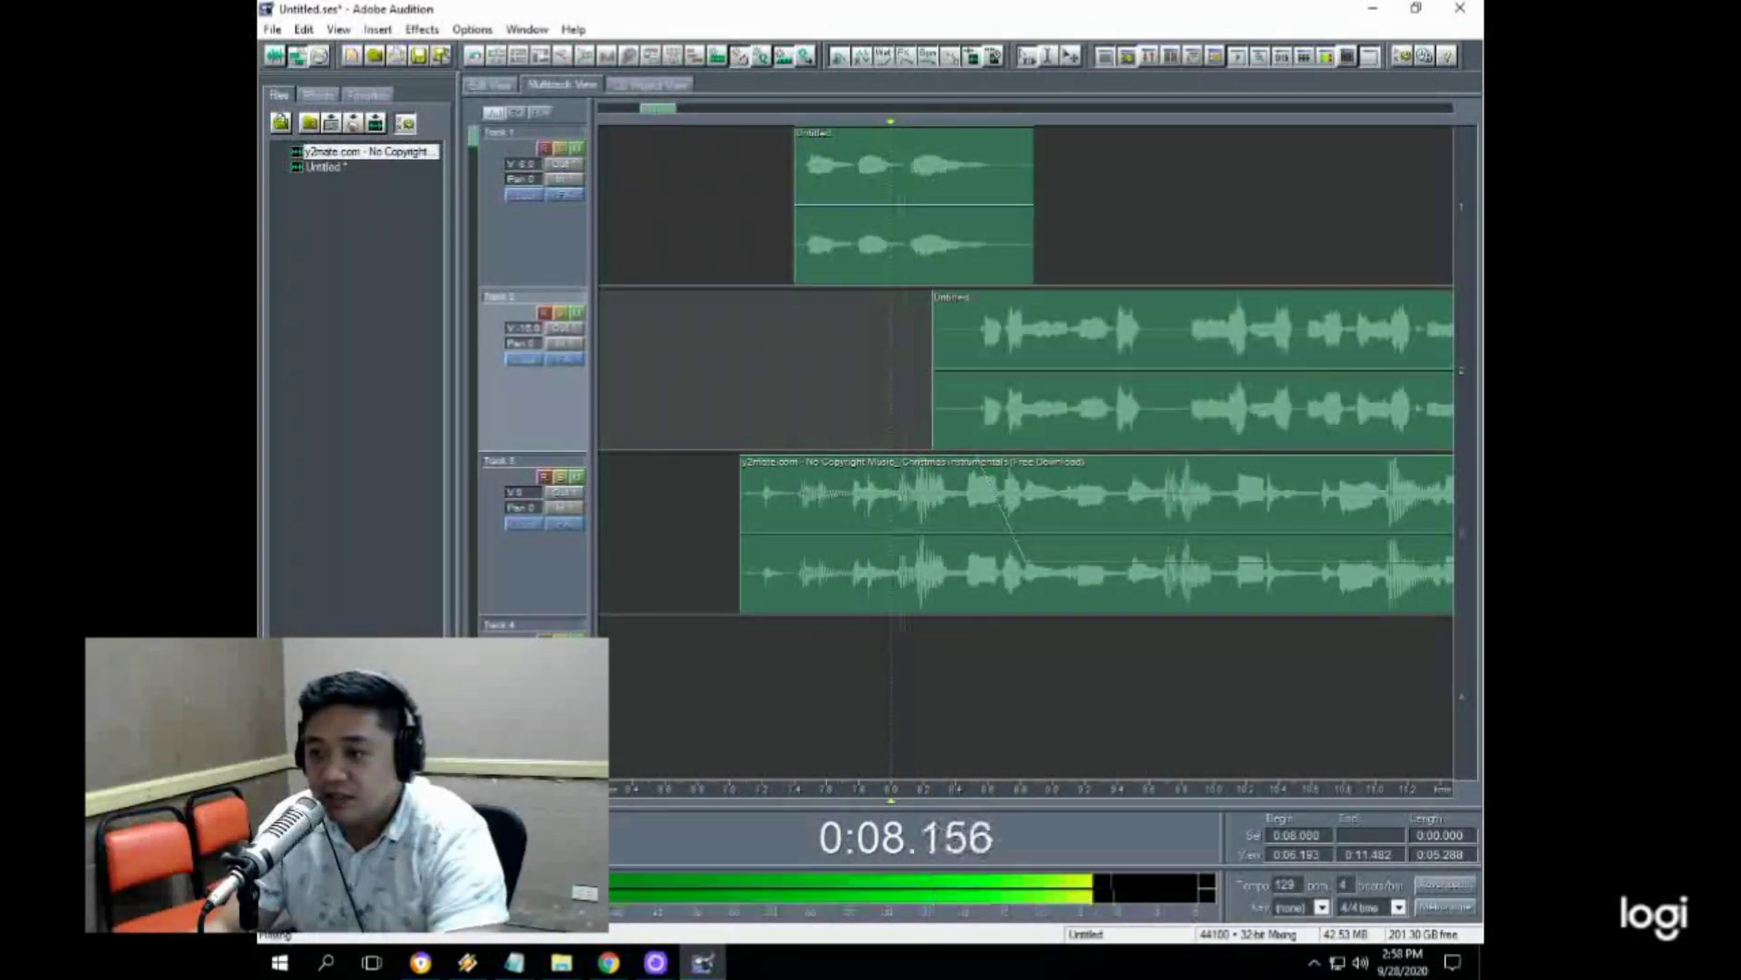
# Step: Stop playback and set Track 2's volume to the same level as Track 1
pyautogui.click(1162, 406)
pyautogui.press('space')
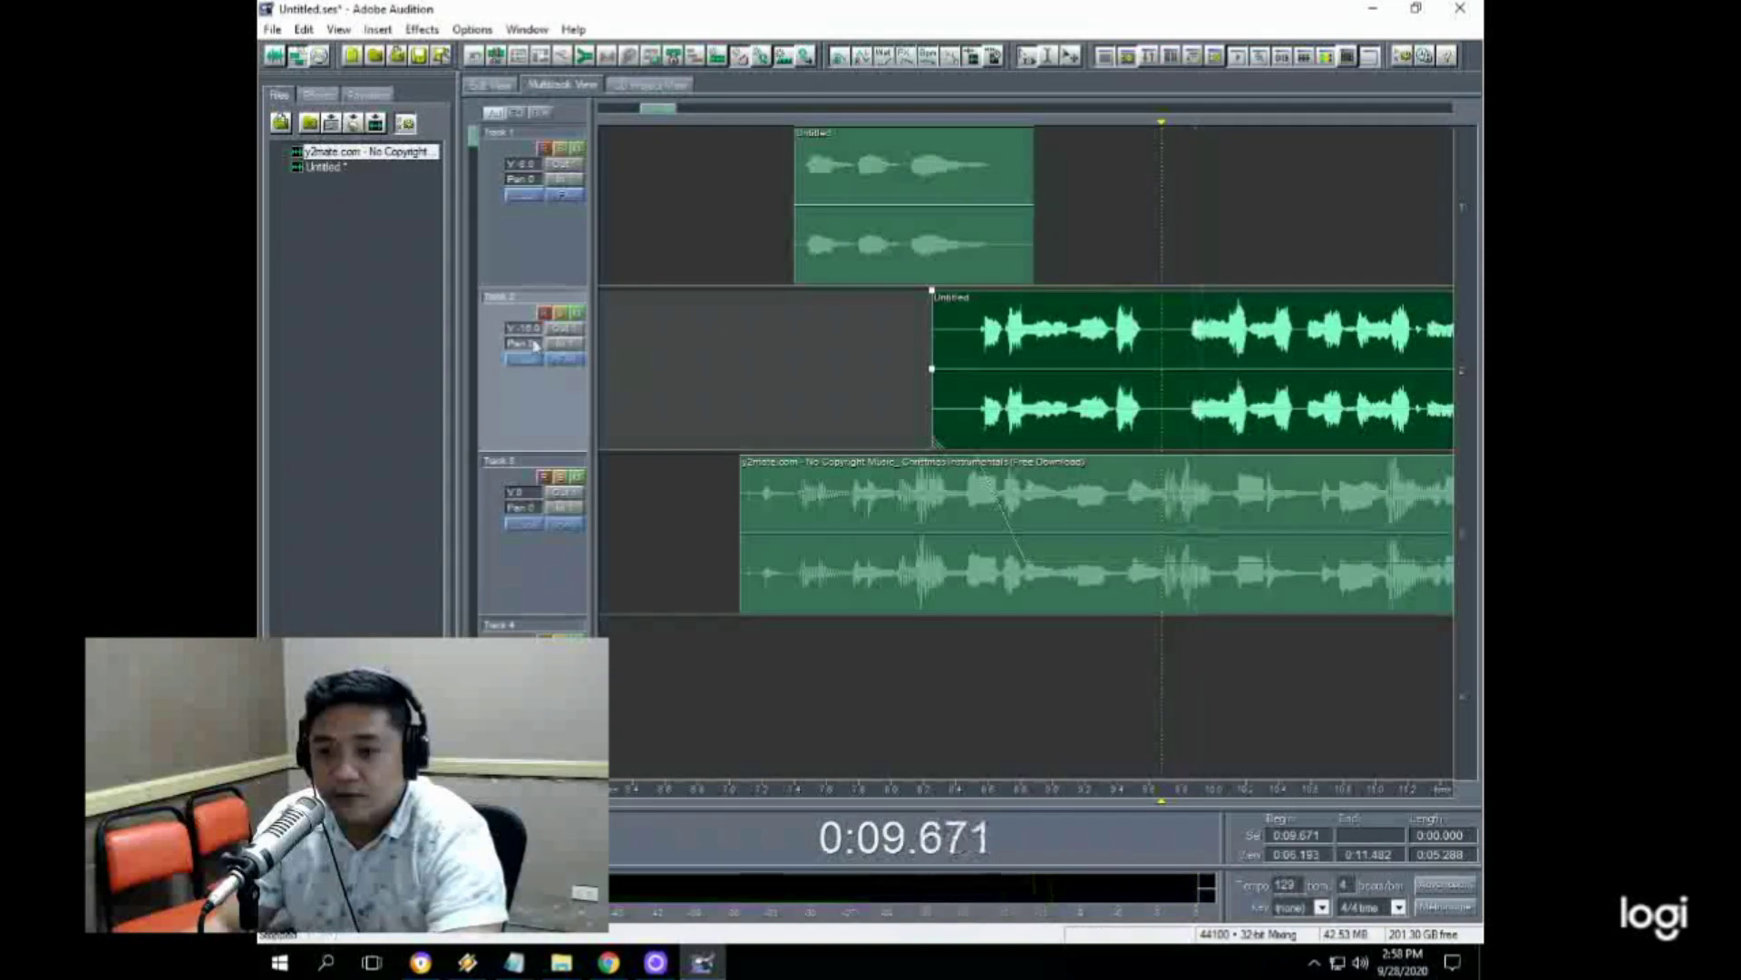
pyautogui.rightClick(522, 329)
pyautogui.click(648, 141)
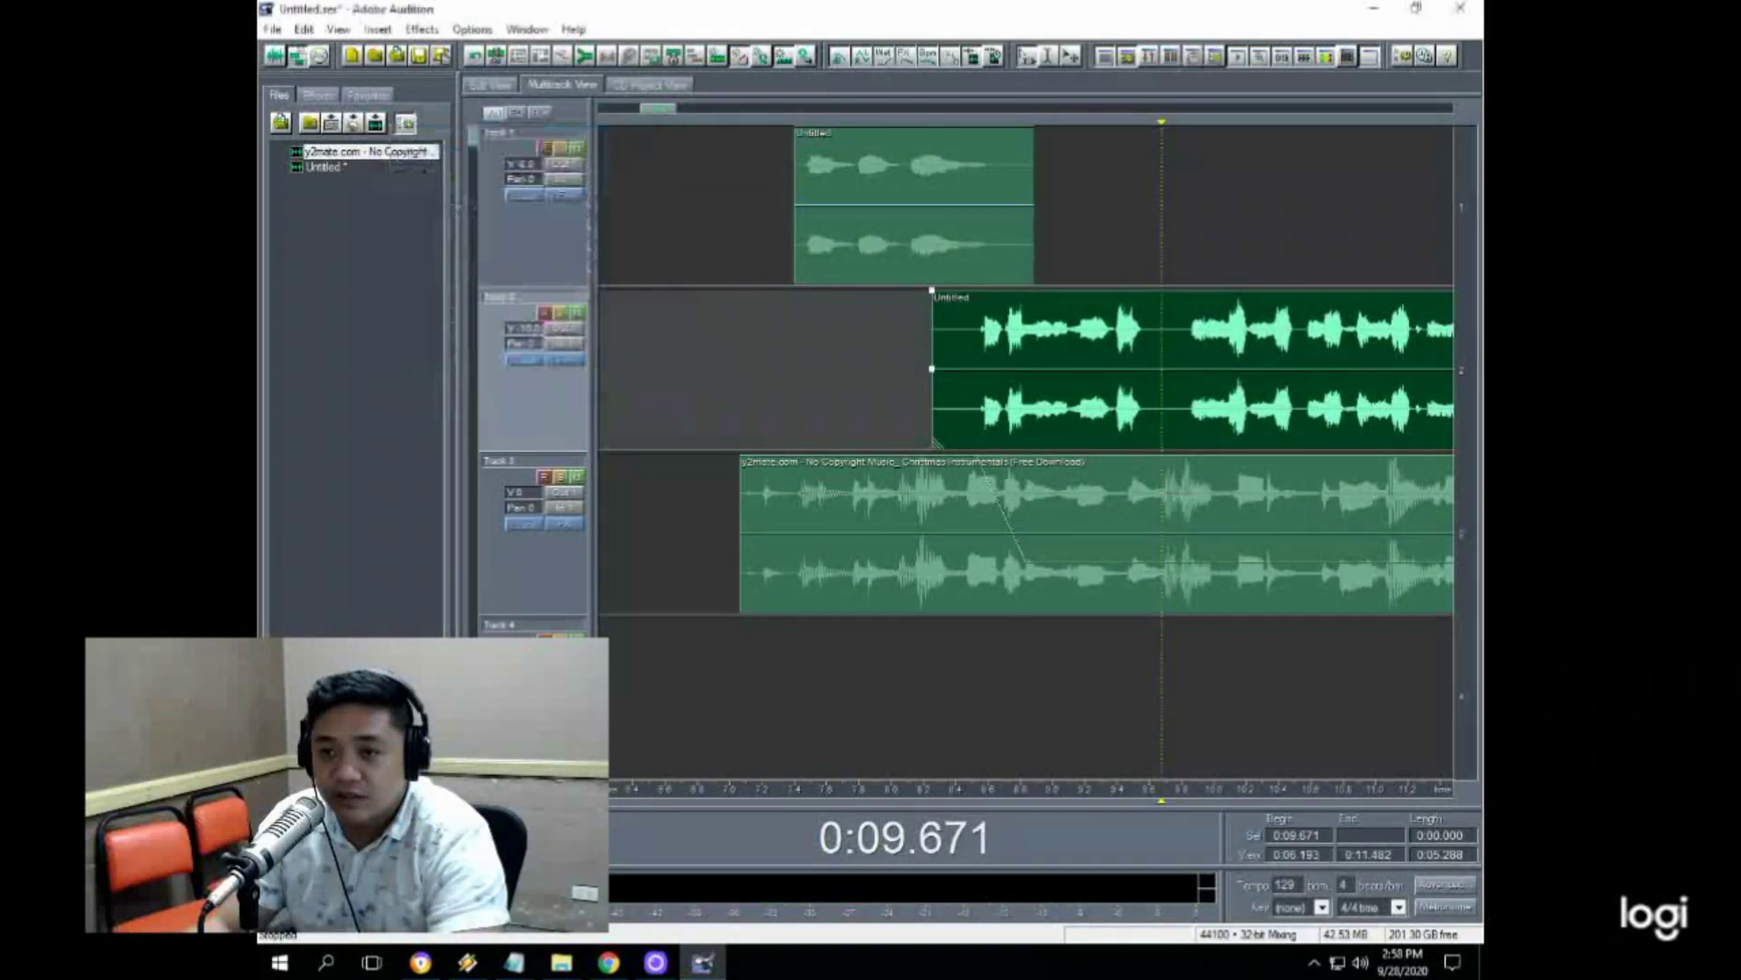
pyautogui.rightClick(538, 329)
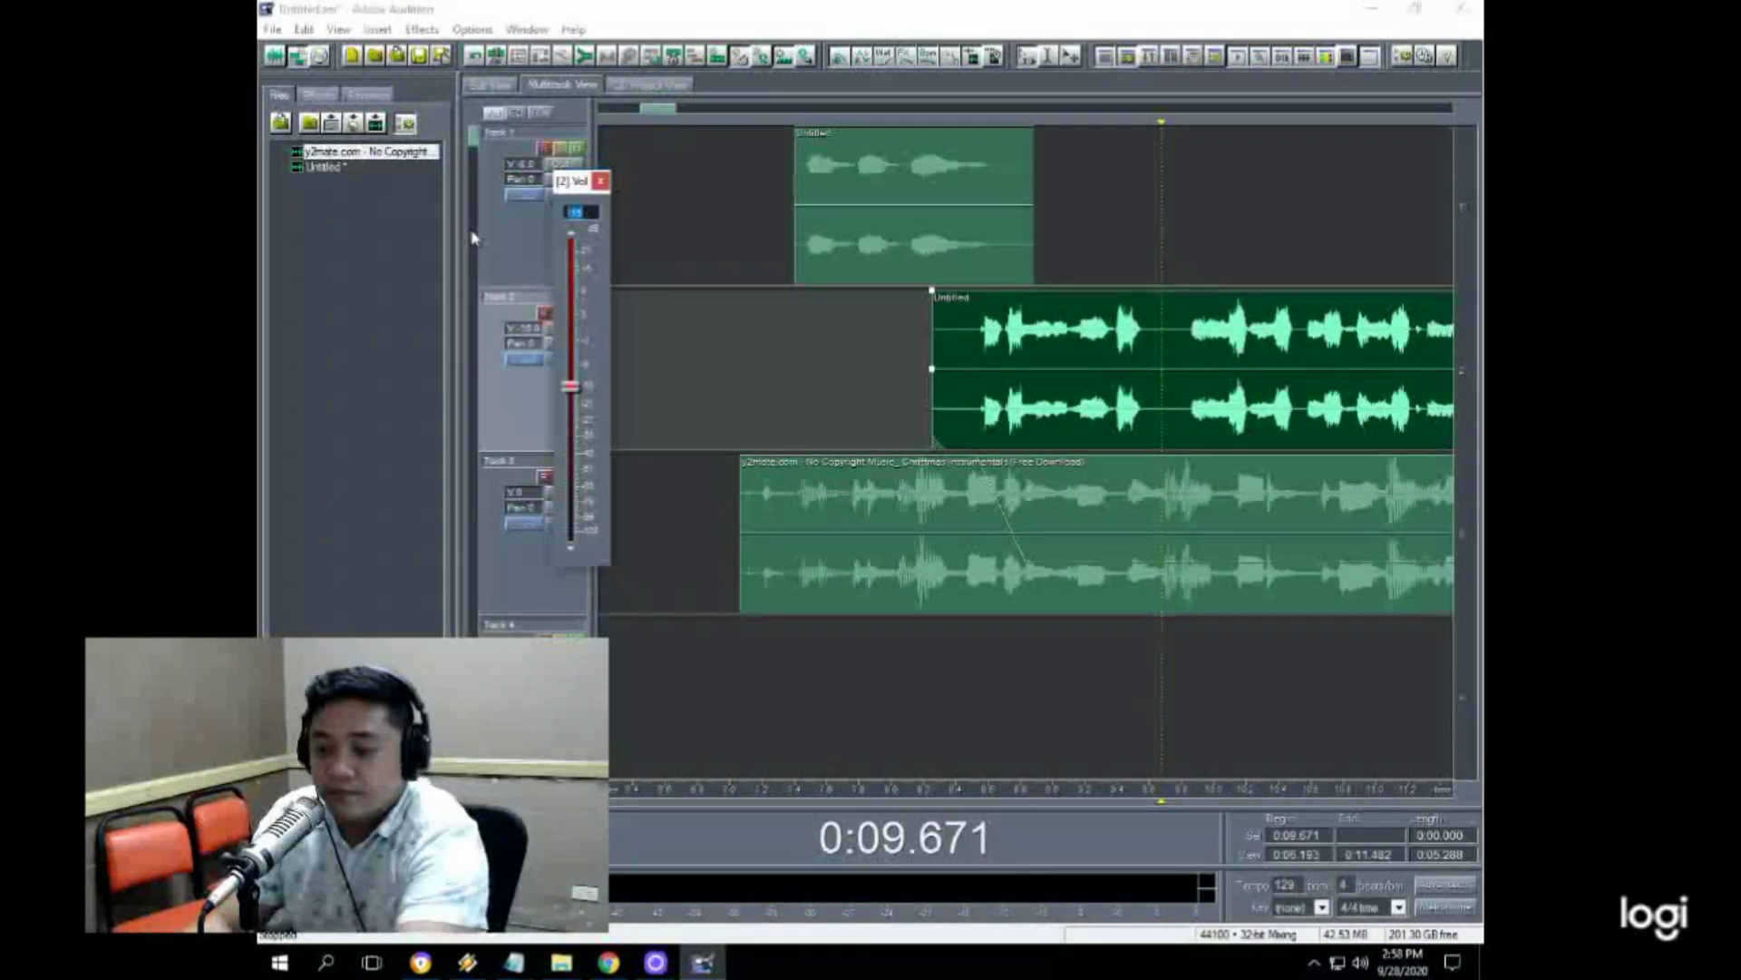
pyautogui.click(746, 381)
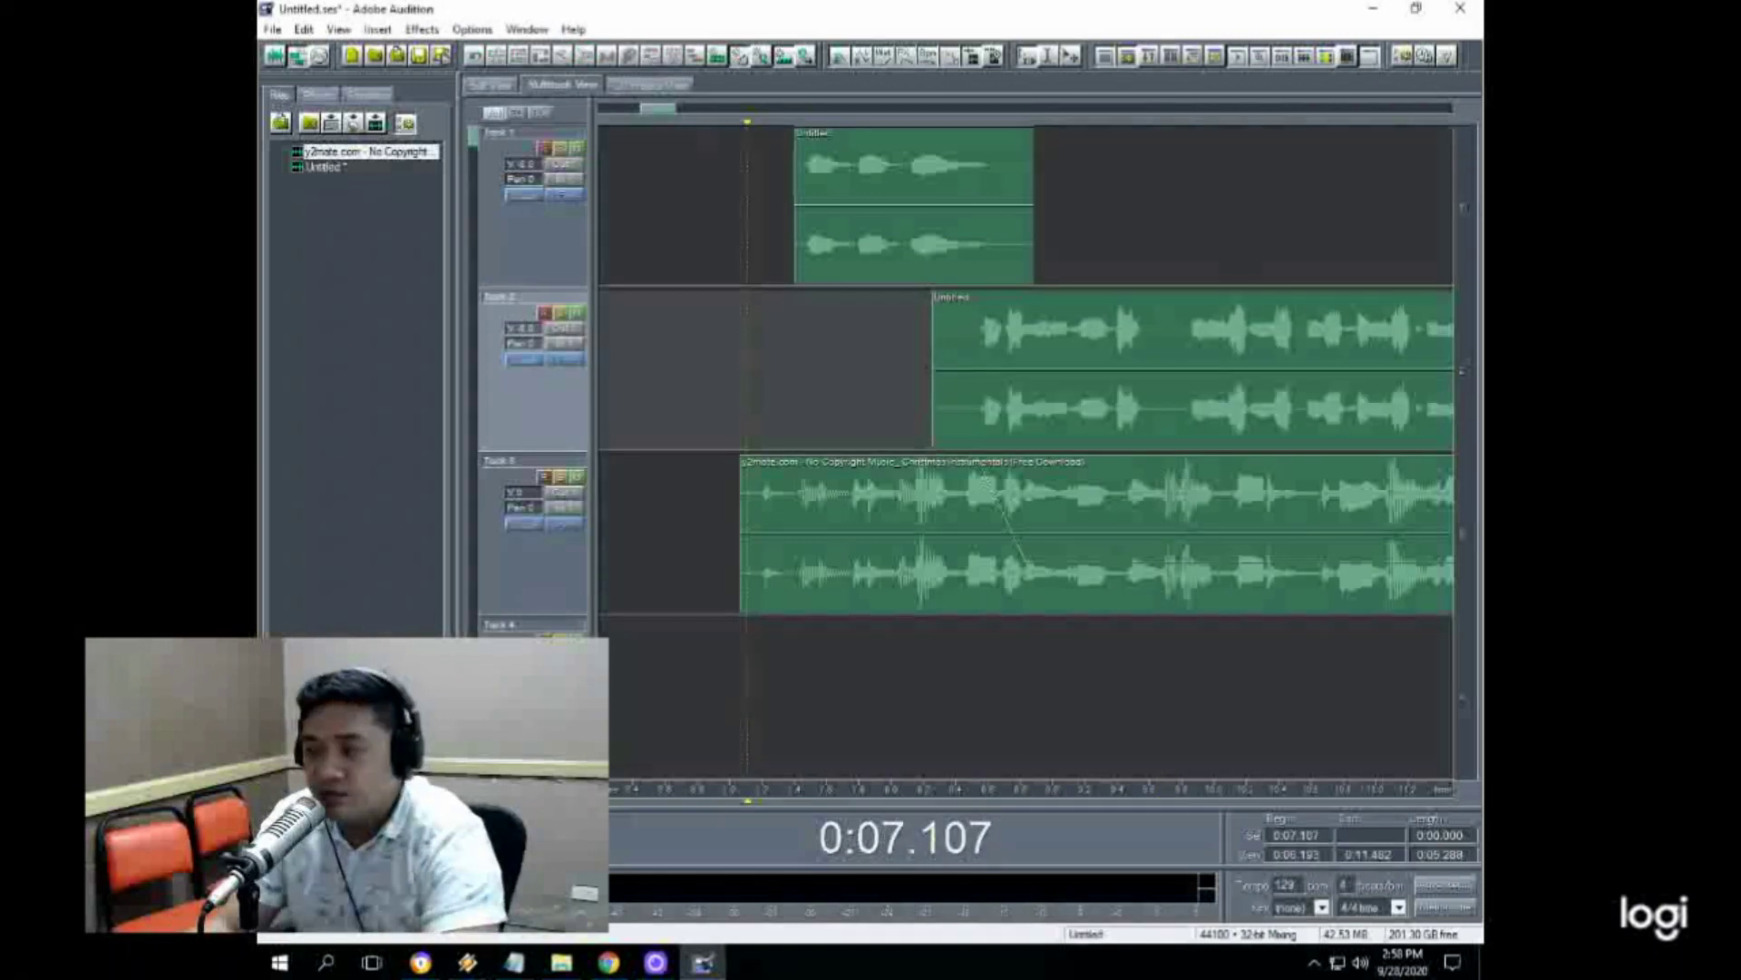
# Step: Split the Track 2 voice clip at 0:09.683, move its second part to Track 1 starting at about 0:09.4, and play from 0:07.285
pyautogui.click(1164, 332)
pyautogui.hotkey('ctrl', 'k')
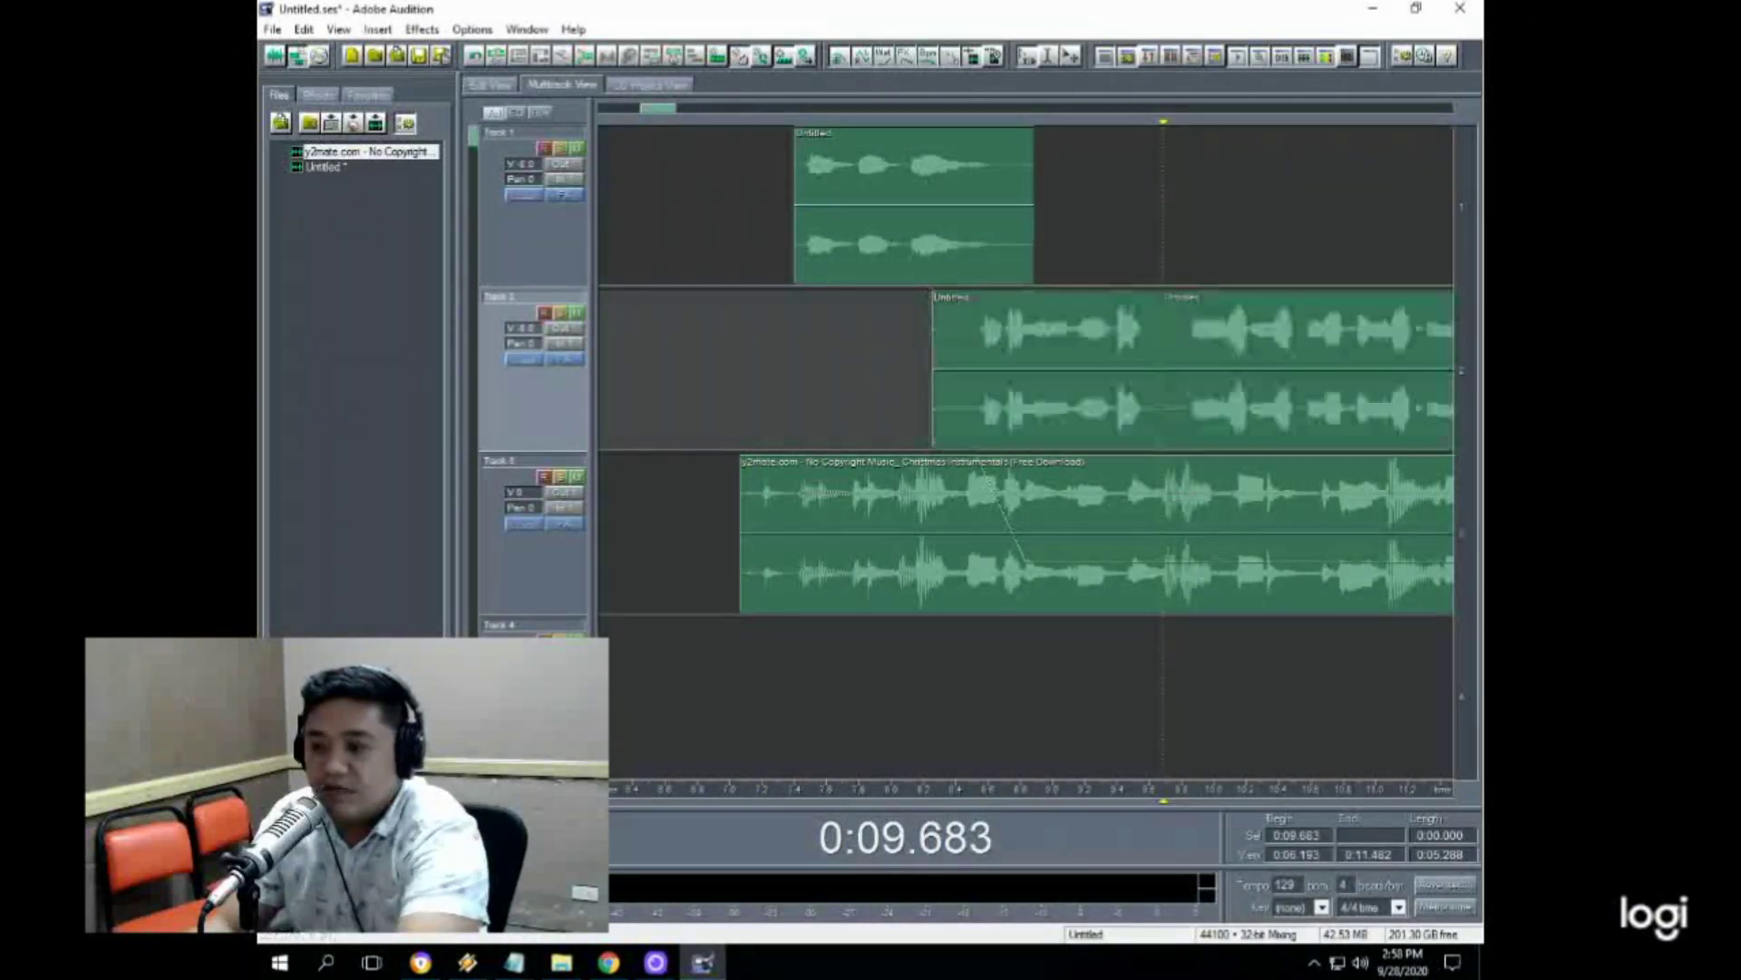
pyautogui.moveTo(1269, 370); pyautogui.dragTo(1229, 206)
pyautogui.scroll(-4, 807, 118)
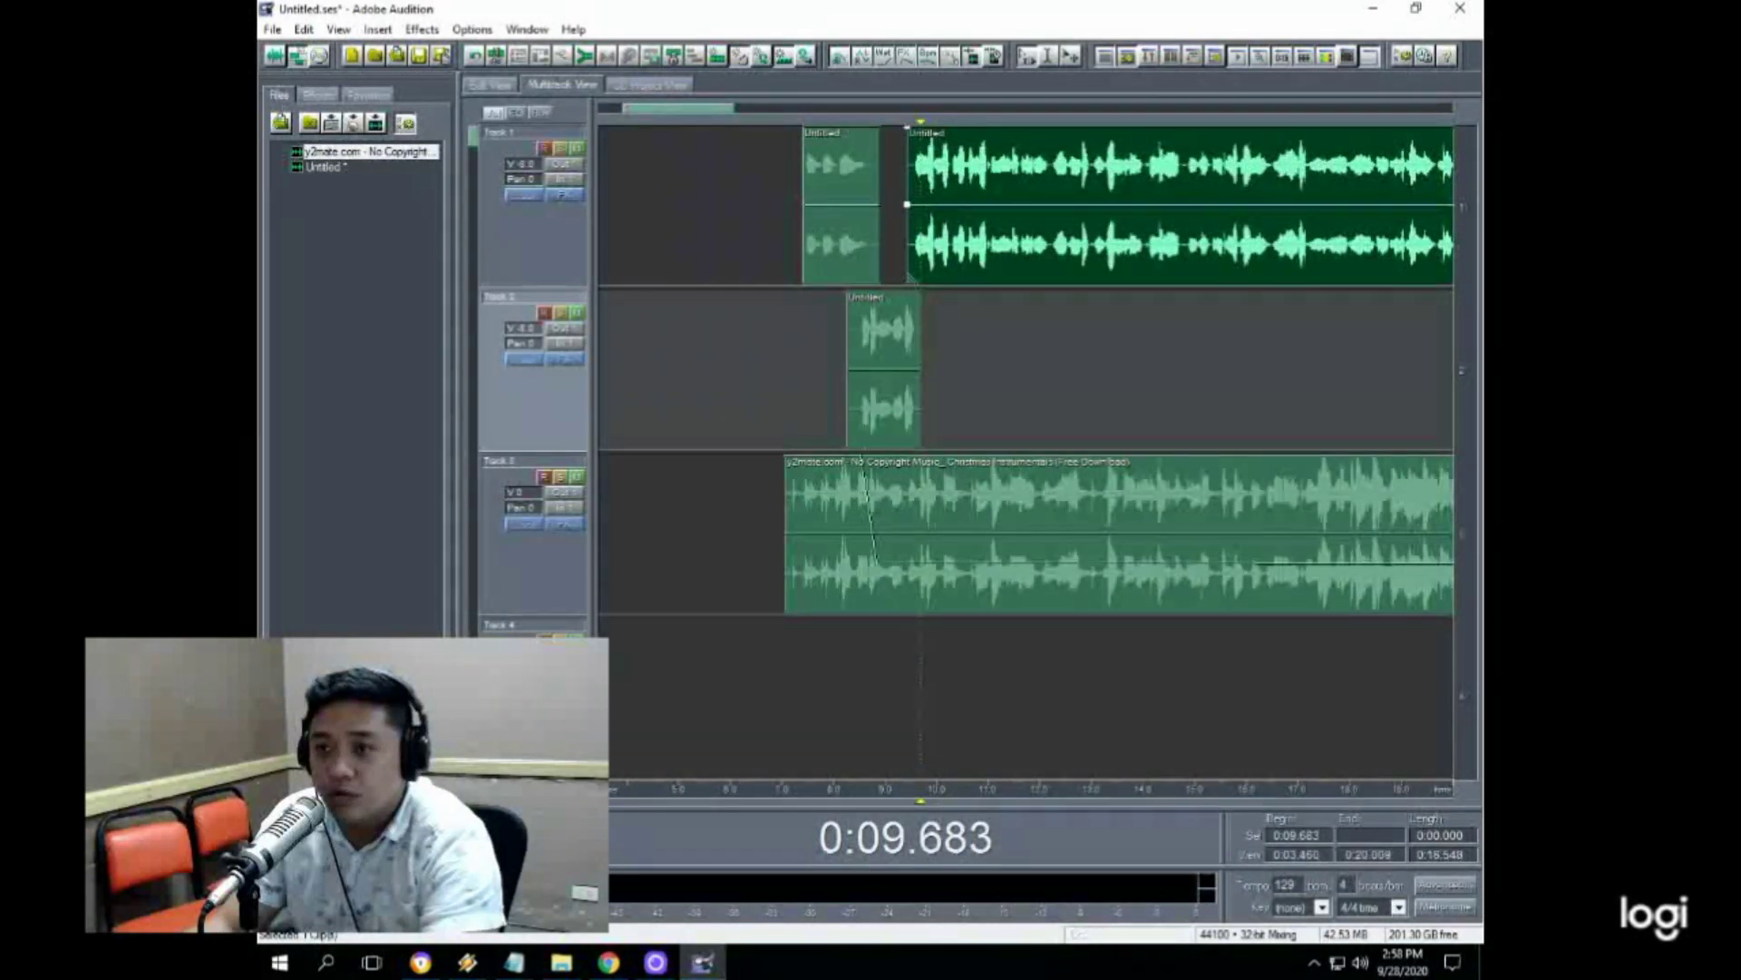
pyautogui.scroll(4, 805, 125)
pyautogui.click(775, 370)
pyautogui.press('space')
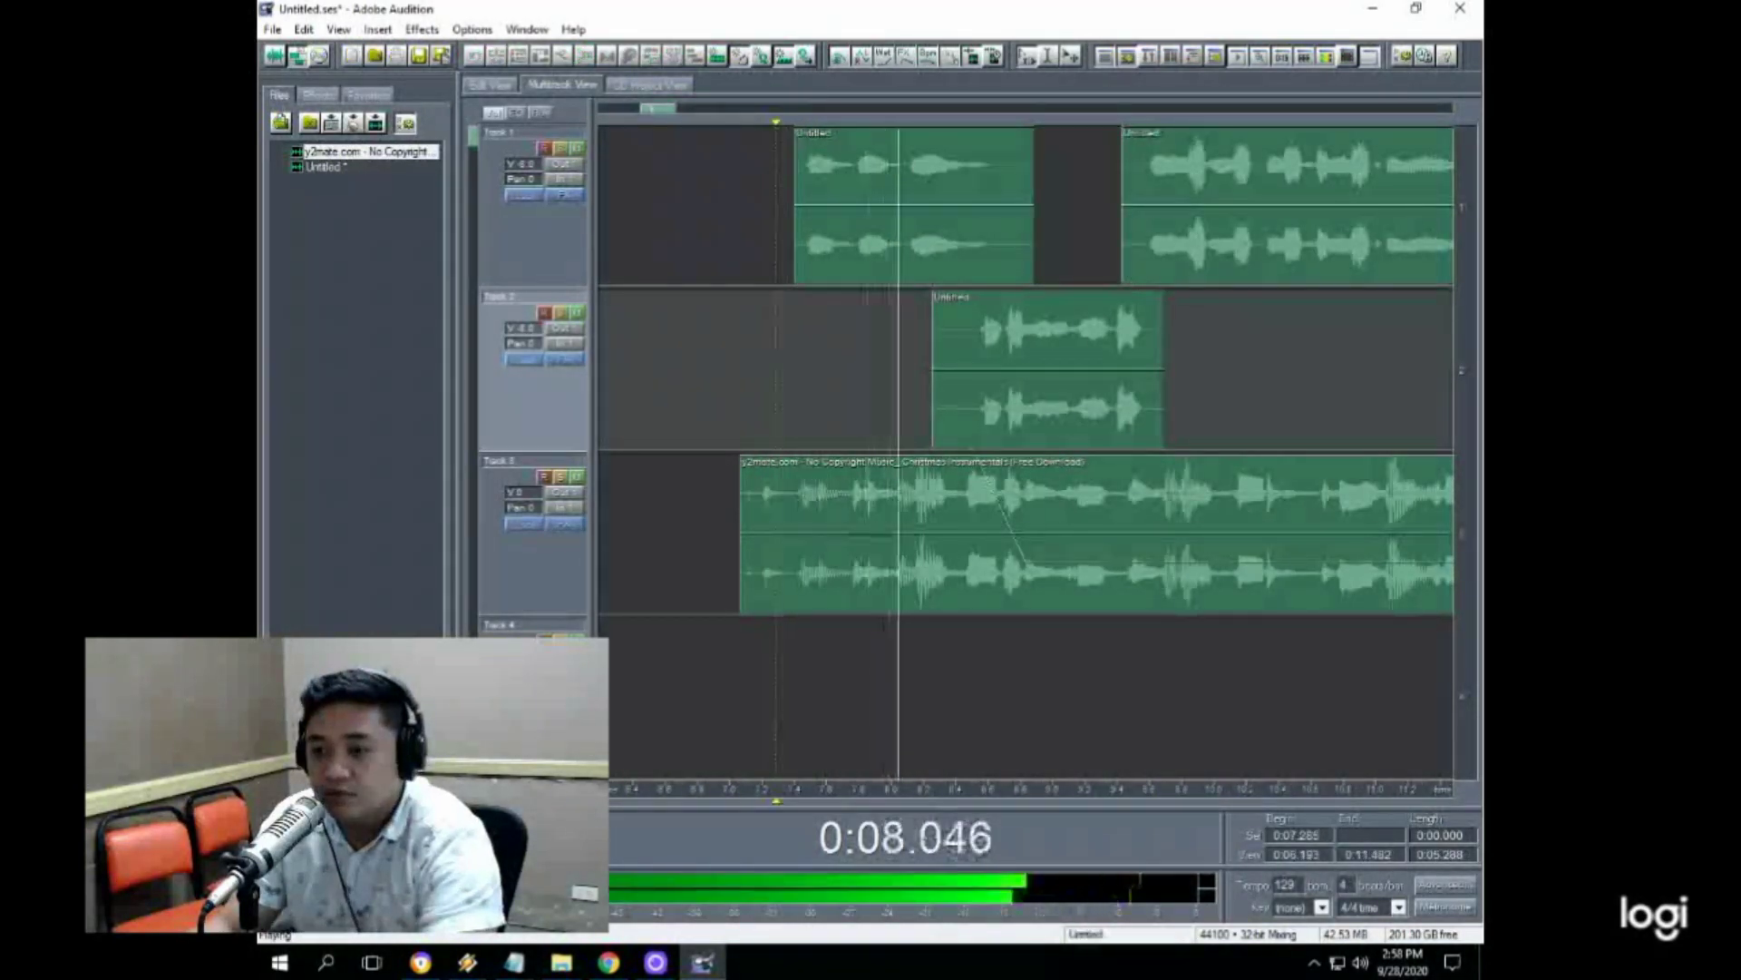
# Step: Lower the music on Track 3 to a volume of -15 dB and play the mix from 0:07.505
pyautogui.click(917, 544)
pyautogui.press('space')
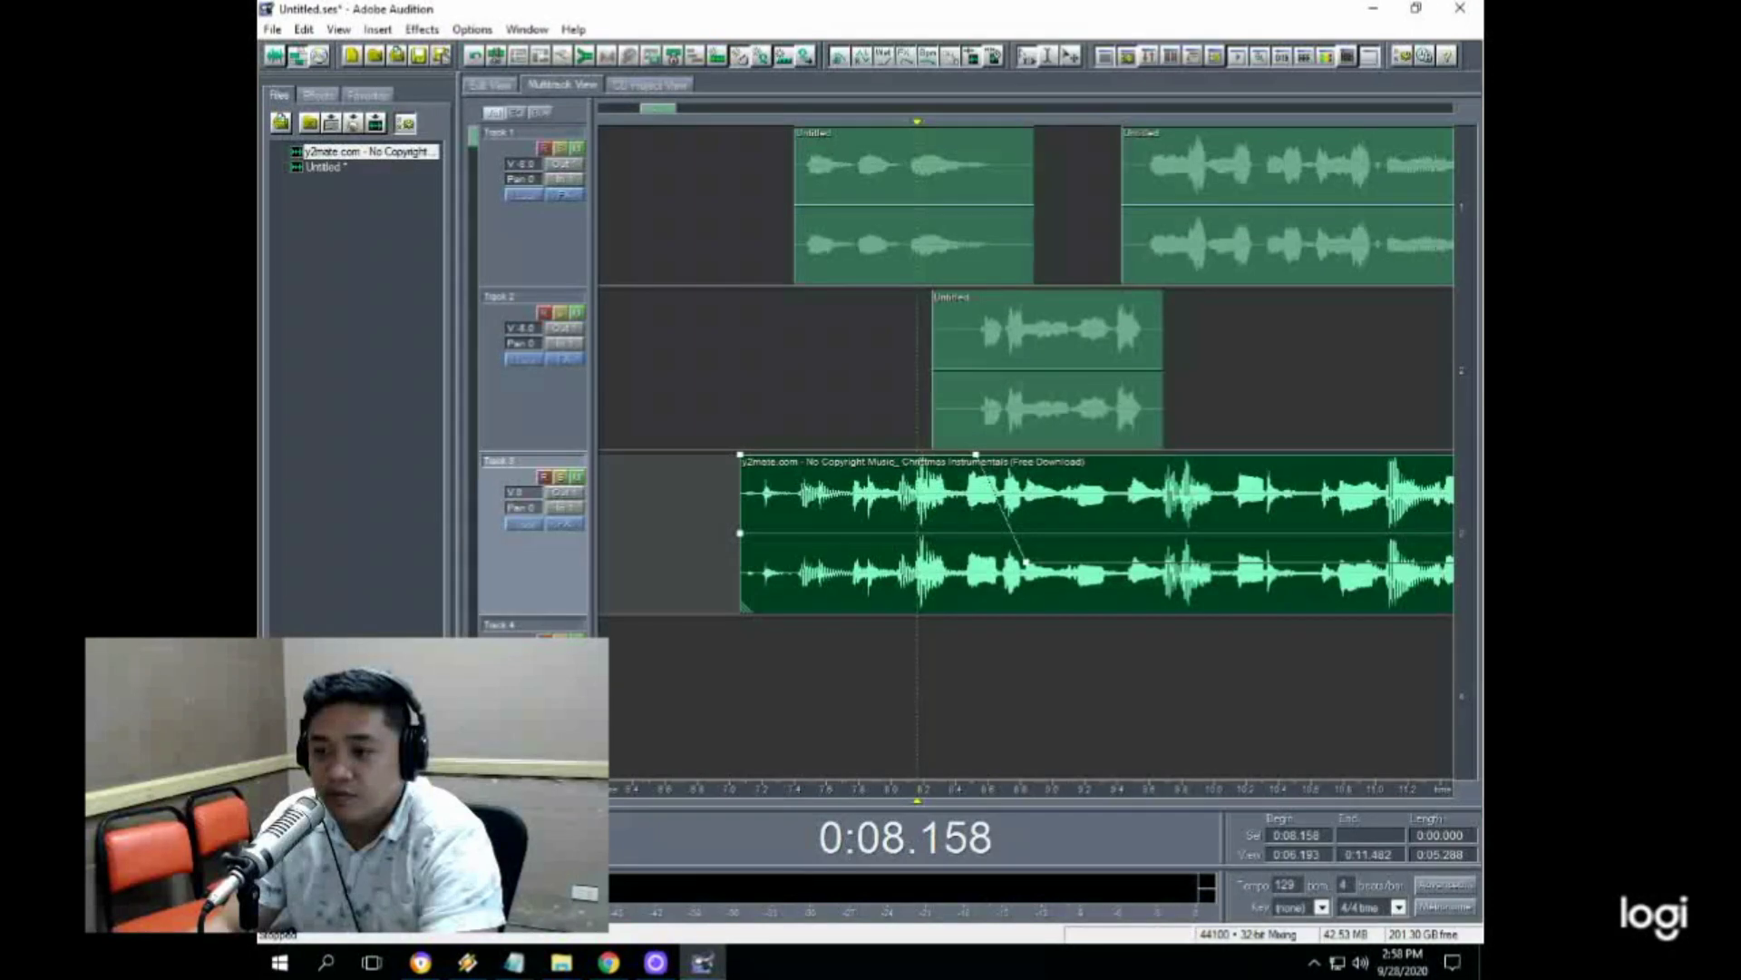
pyautogui.rightClick(513, 496)
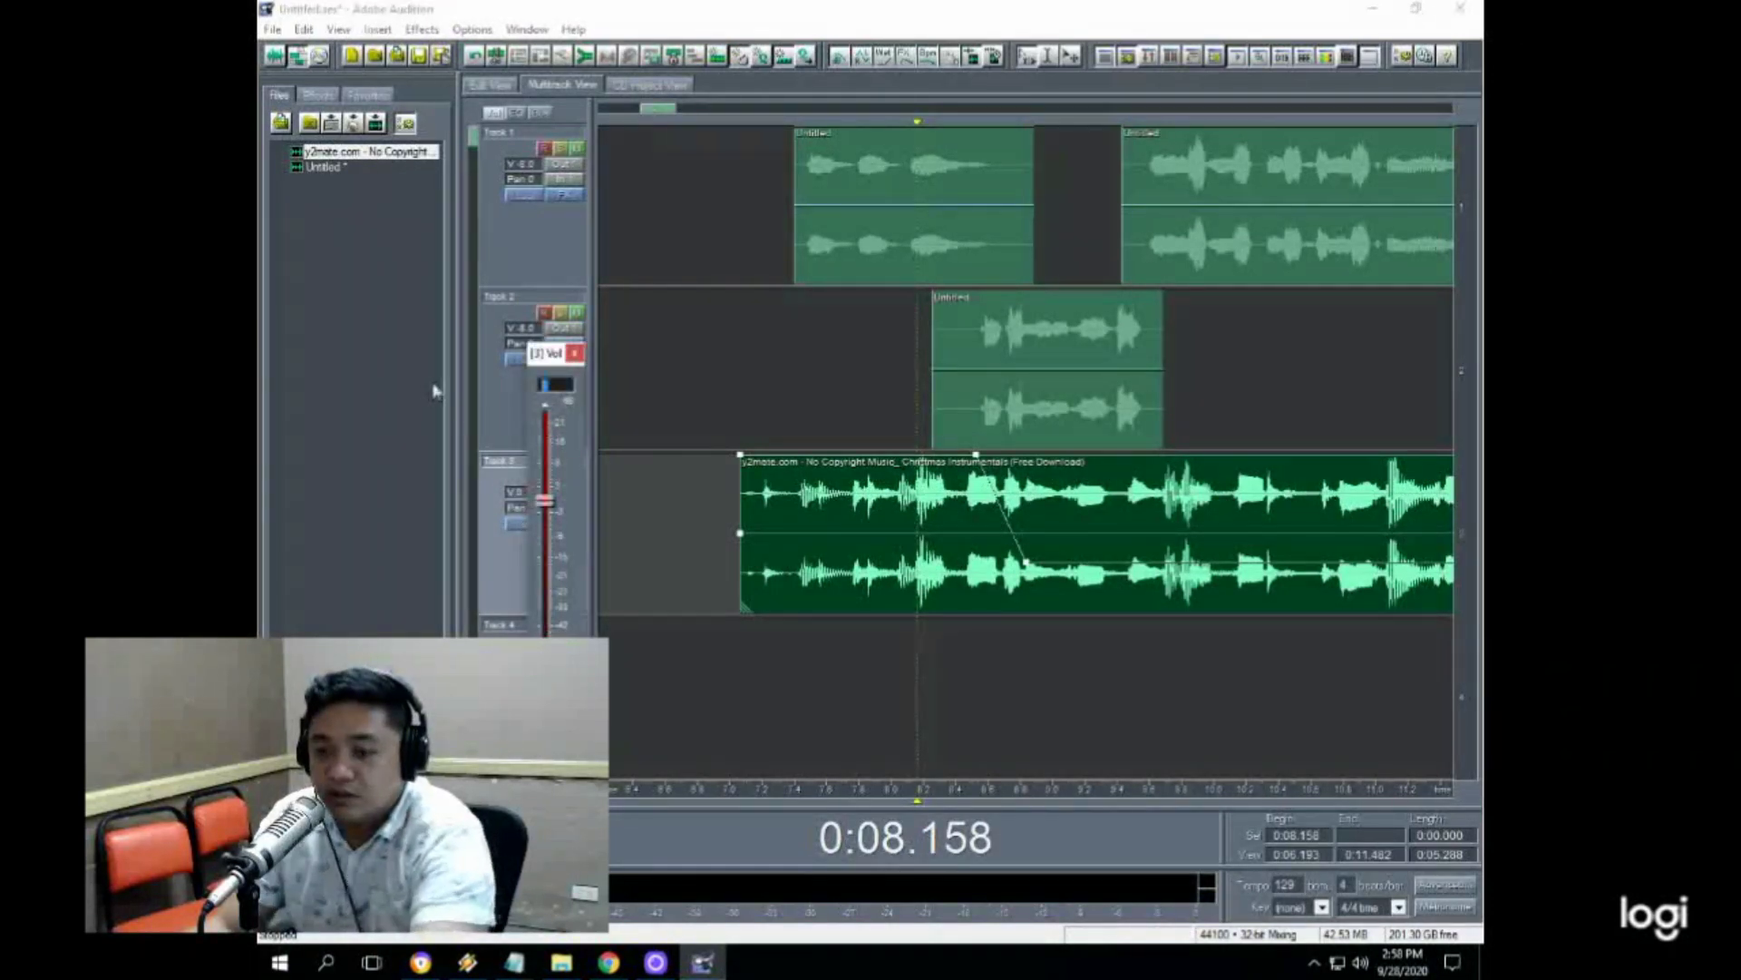
pyautogui.click(811, 362)
pyautogui.press('space')
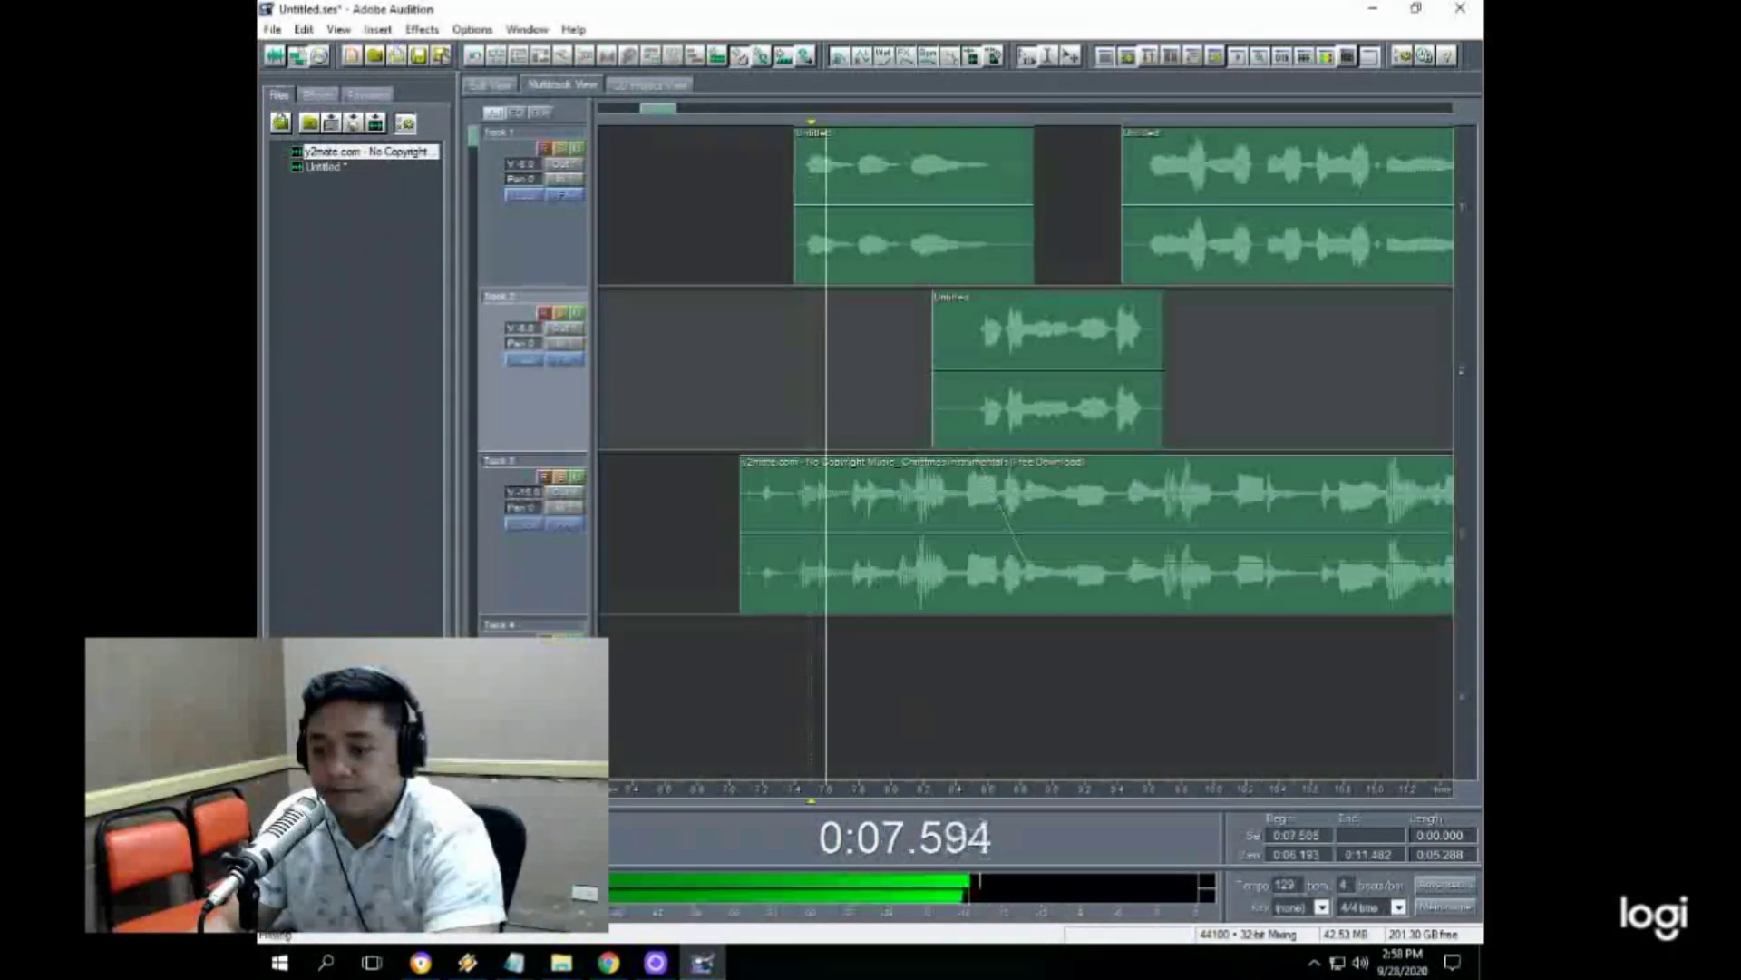
# Step: Split the Track 1 voice clip at 0:12.200, move its second part to Track 2 starting at about 0:12.0, and play from 0:11.568
pyautogui.scroll(-3, 722, 113)
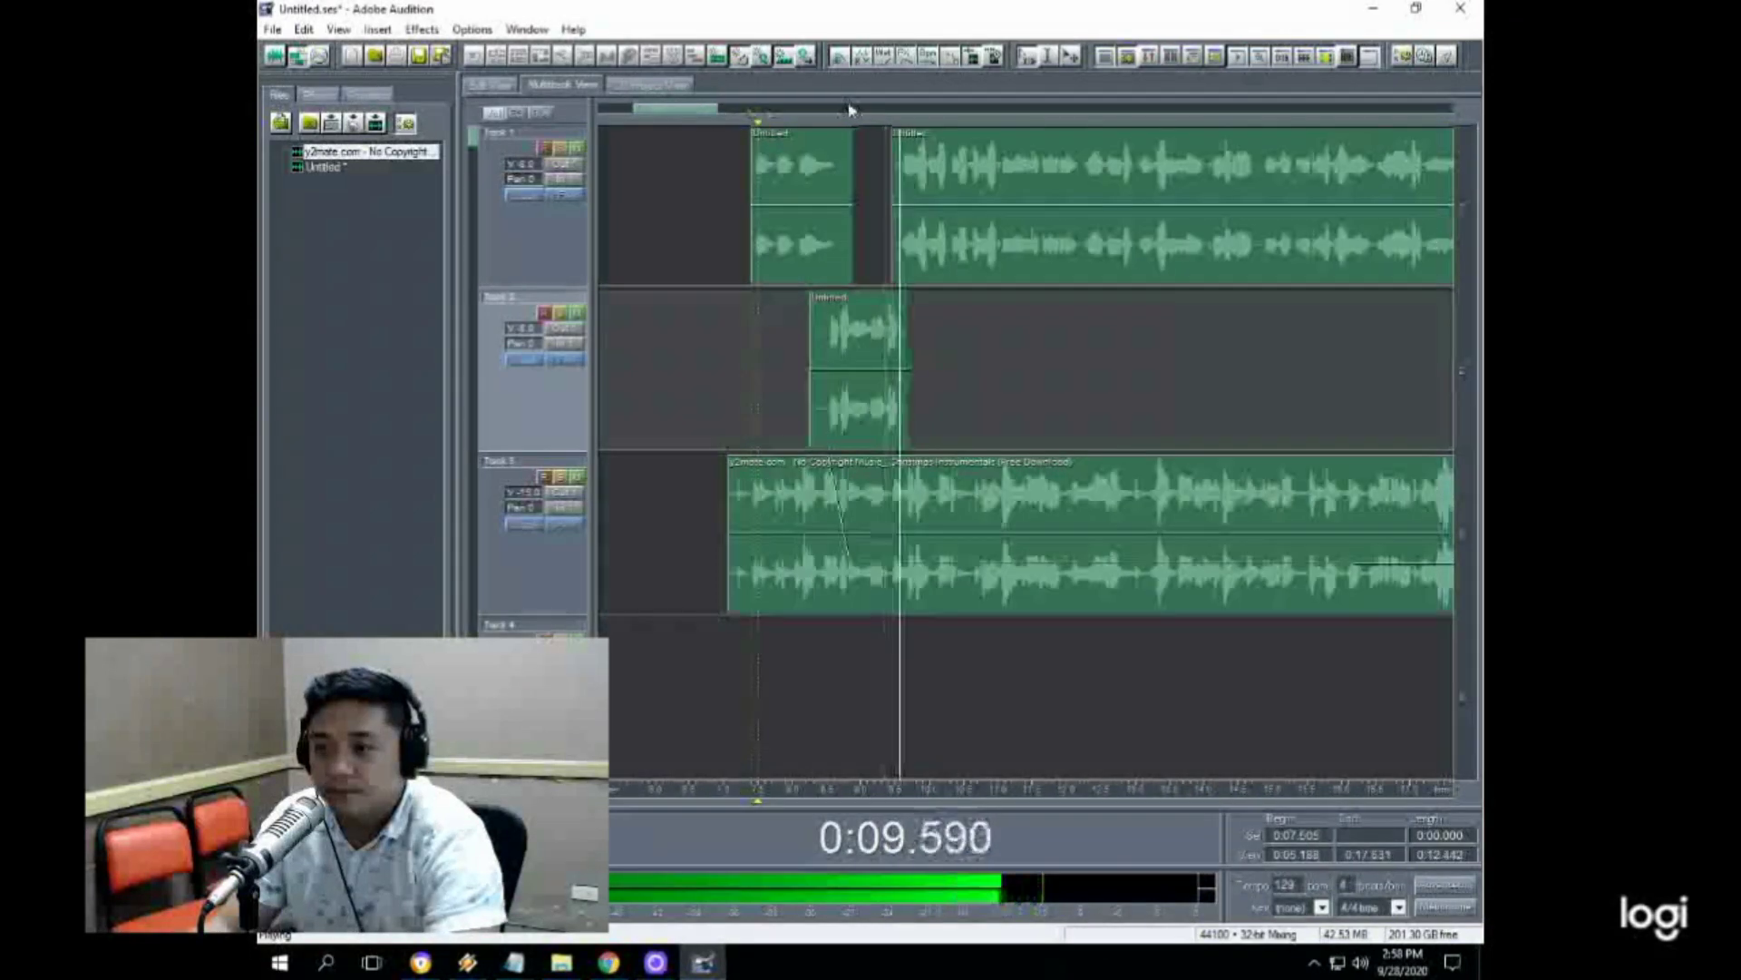
pyautogui.scroll(4, 850, 110)
pyautogui.scroll(-4, 780, 113)
pyautogui.scroll(2, 943, 118)
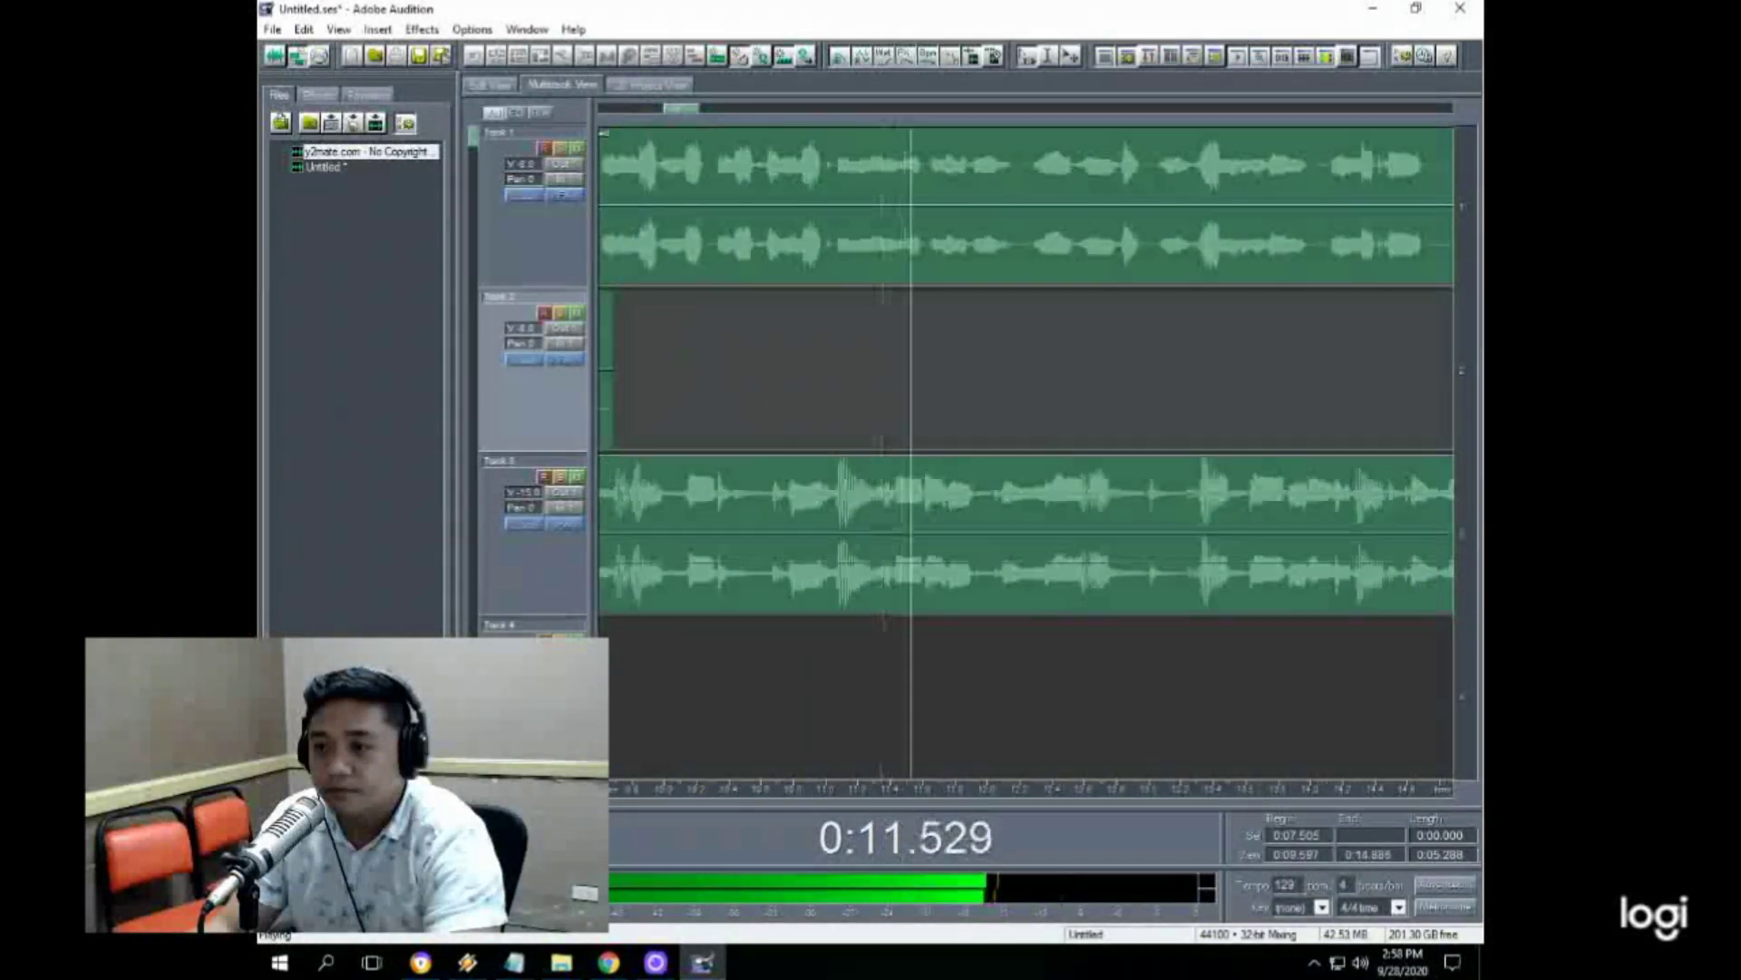
pyautogui.scroll(1, 944, 119)
pyautogui.press('space')
pyautogui.hotkey('ctrl', 'k')
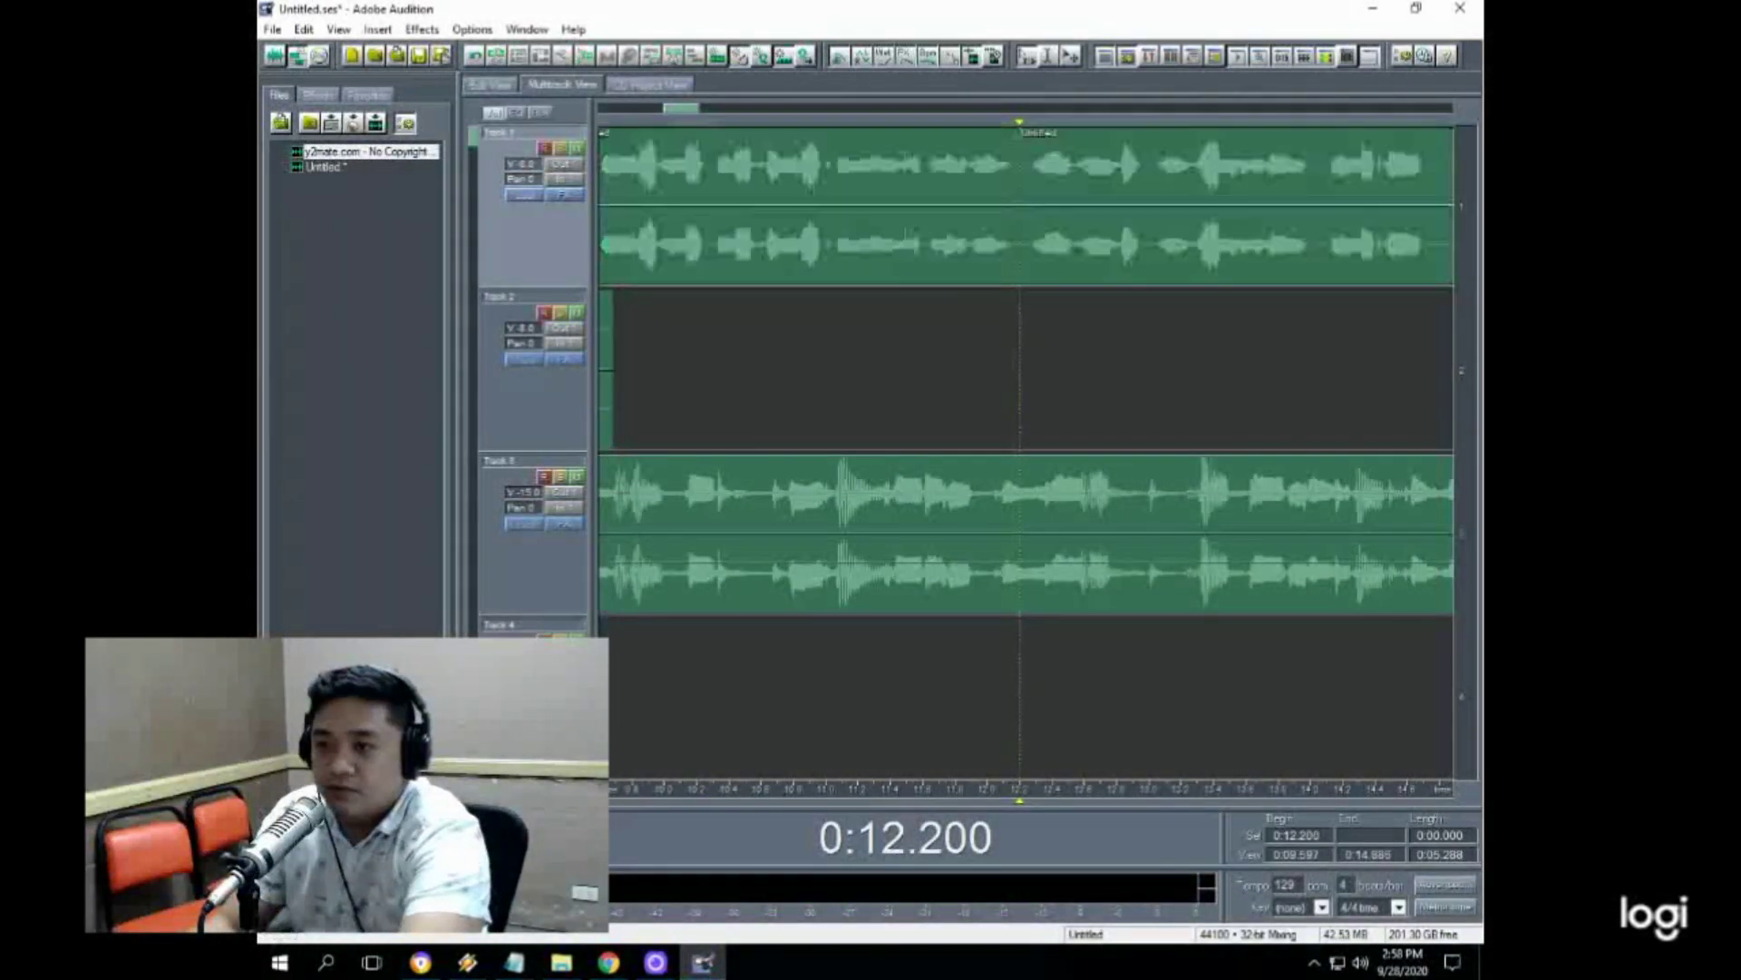
pyautogui.moveTo(1228, 168); pyautogui.dragTo(1196, 324)
pyautogui.click(918, 342)
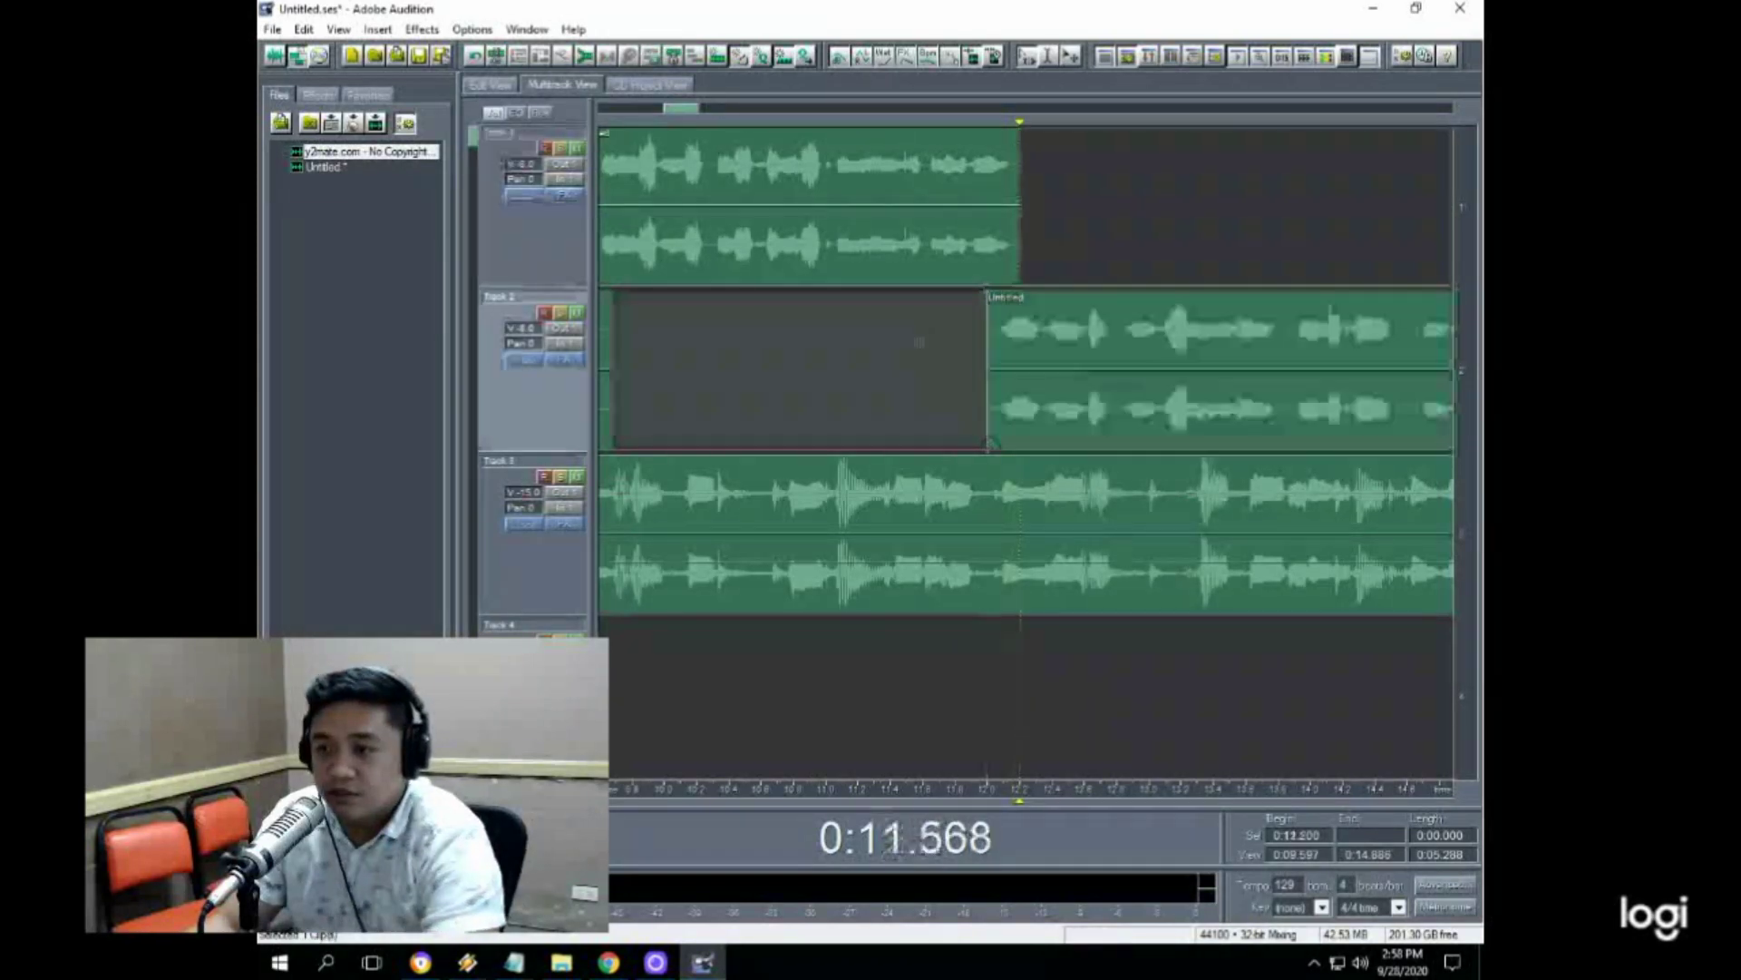
pyautogui.press('space')
# Step: Split the Track 2 voice clip at 0:16.312, move its second part to Track 1 starting at about 0:16.2, and play from 0:15.744
pyautogui.scroll(2, 765, 118)
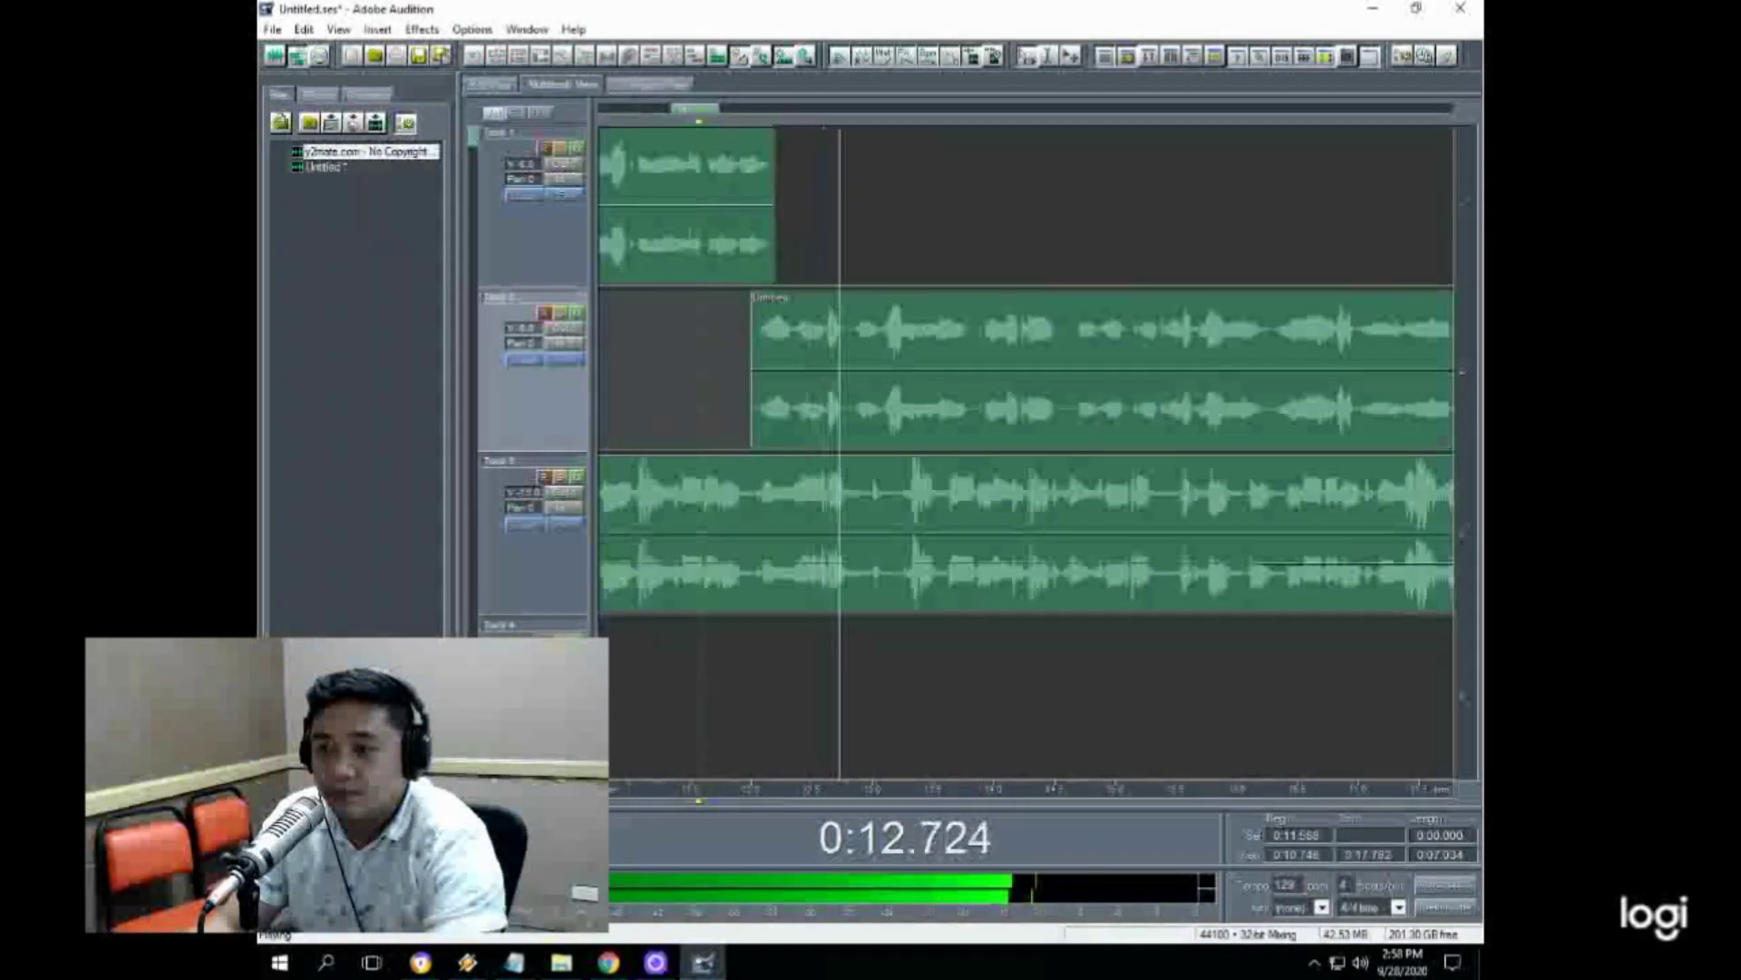
pyautogui.scroll(-2, 765, 118)
pyautogui.scroll(3, 1001, 124)
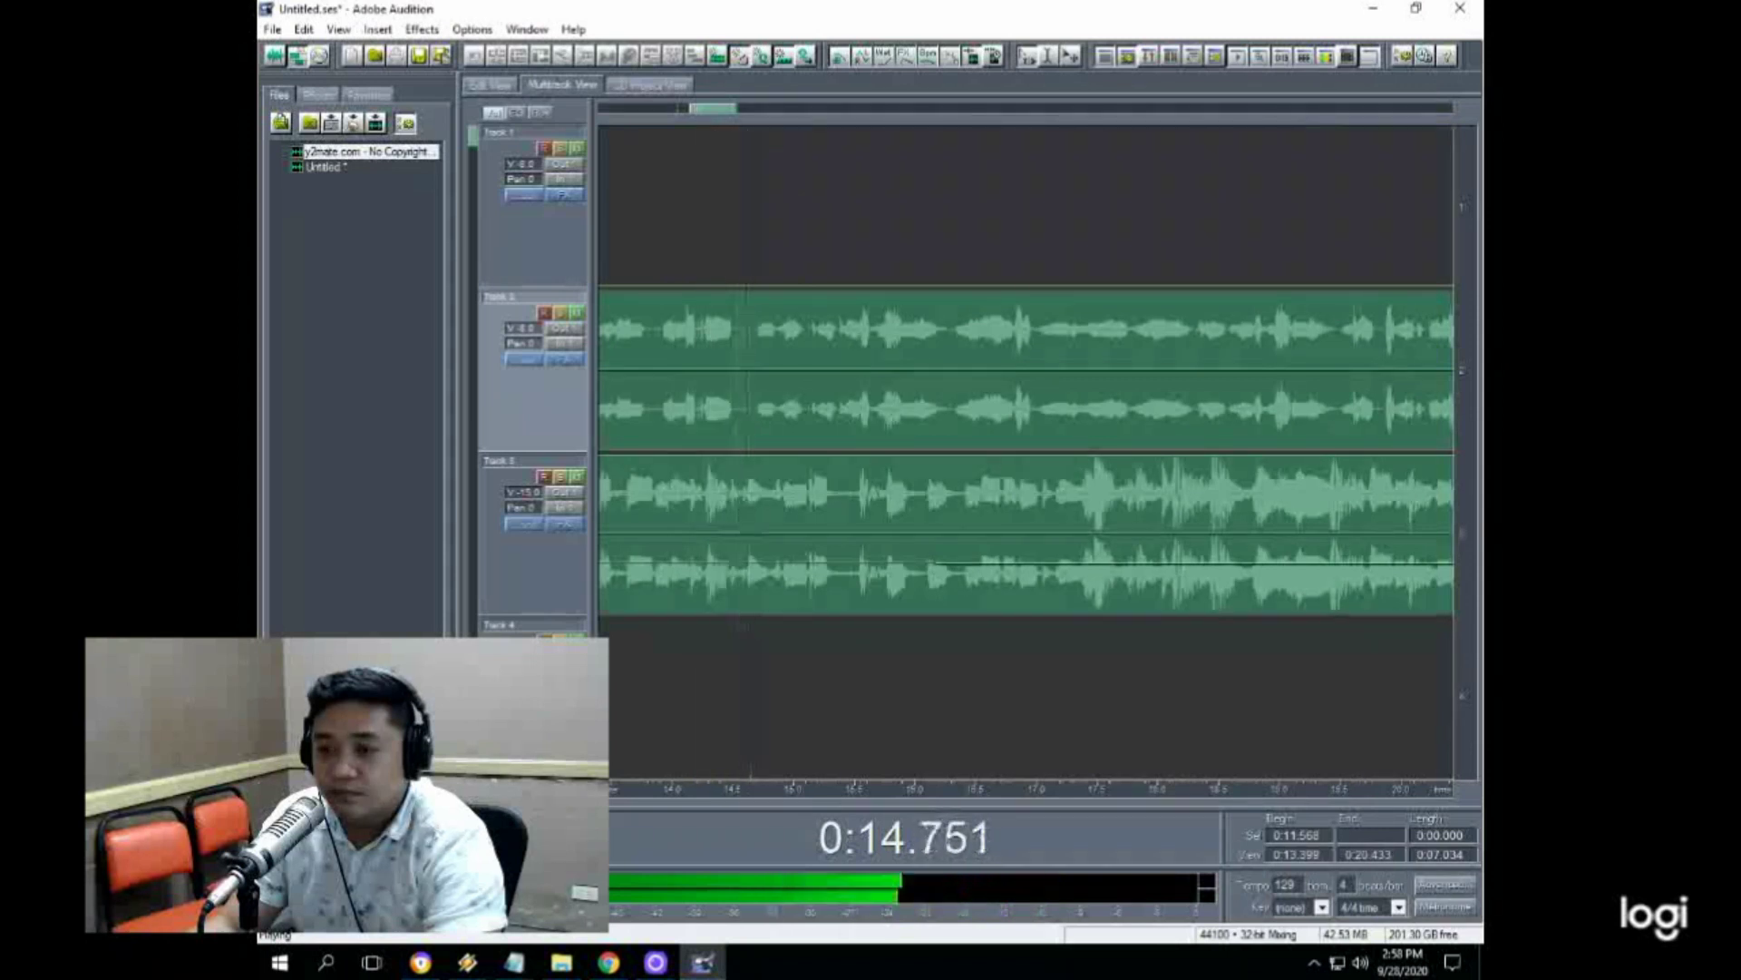
pyautogui.click(952, 329)
pyautogui.press('space')
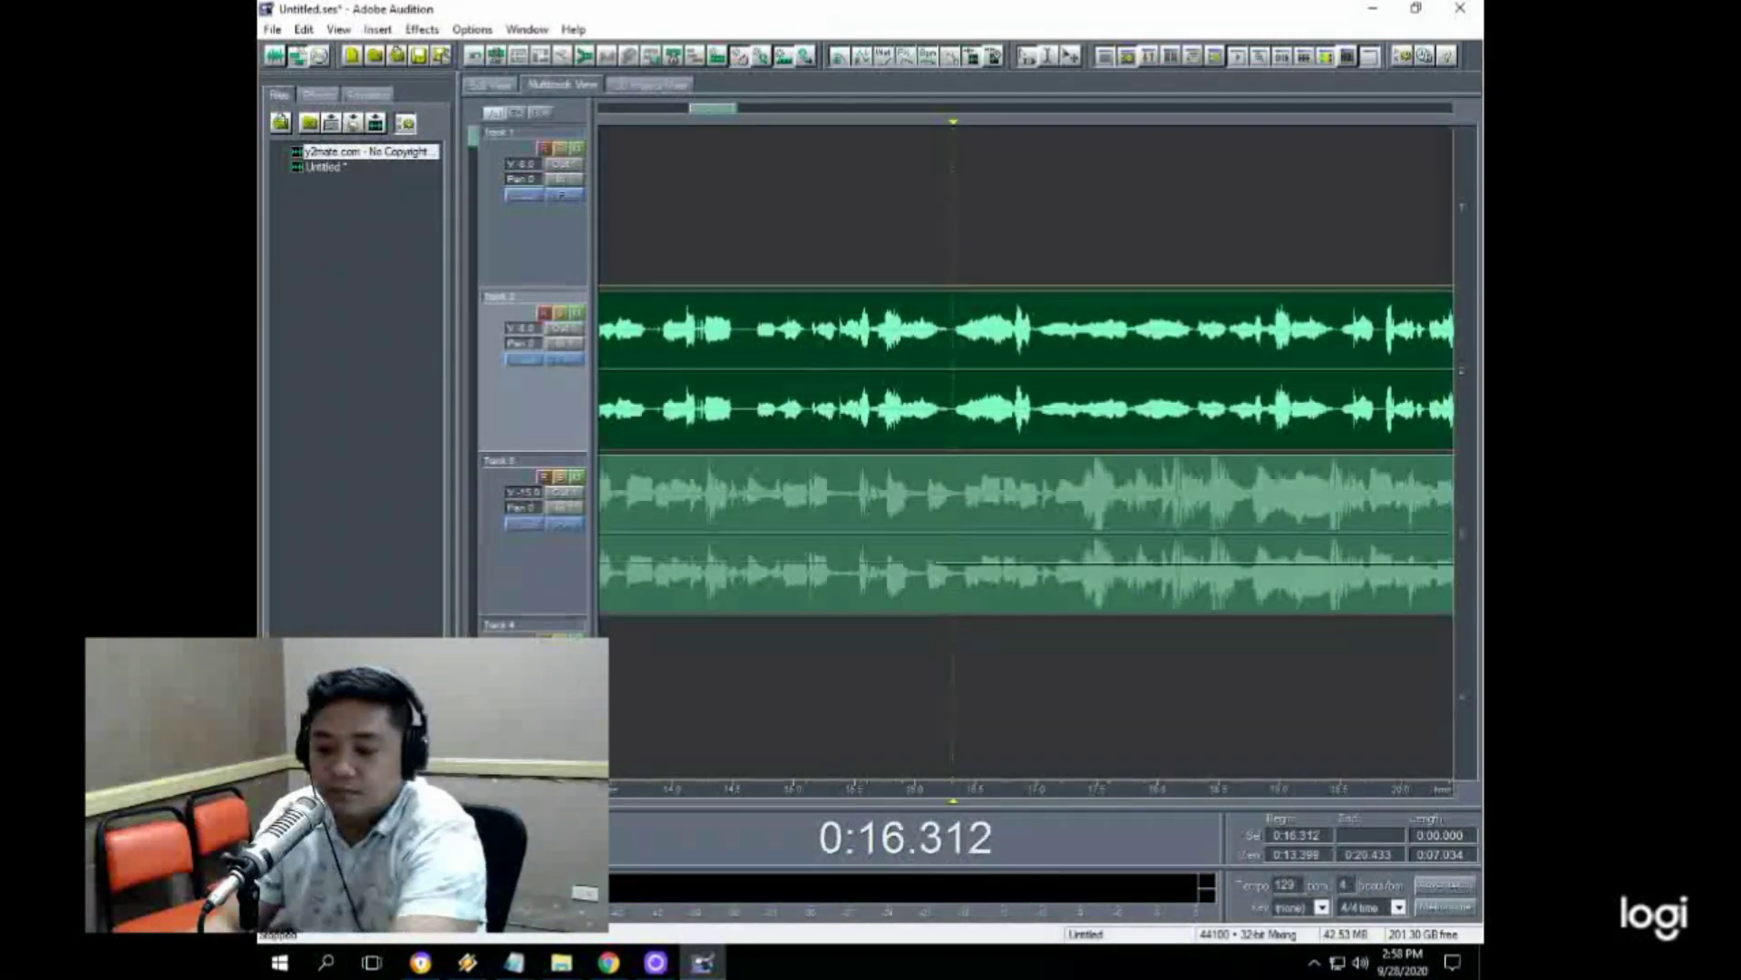
pyautogui.hotkey('ctrl', 'k')
pyautogui.moveTo(979, 330); pyautogui.dragTo(966, 166)
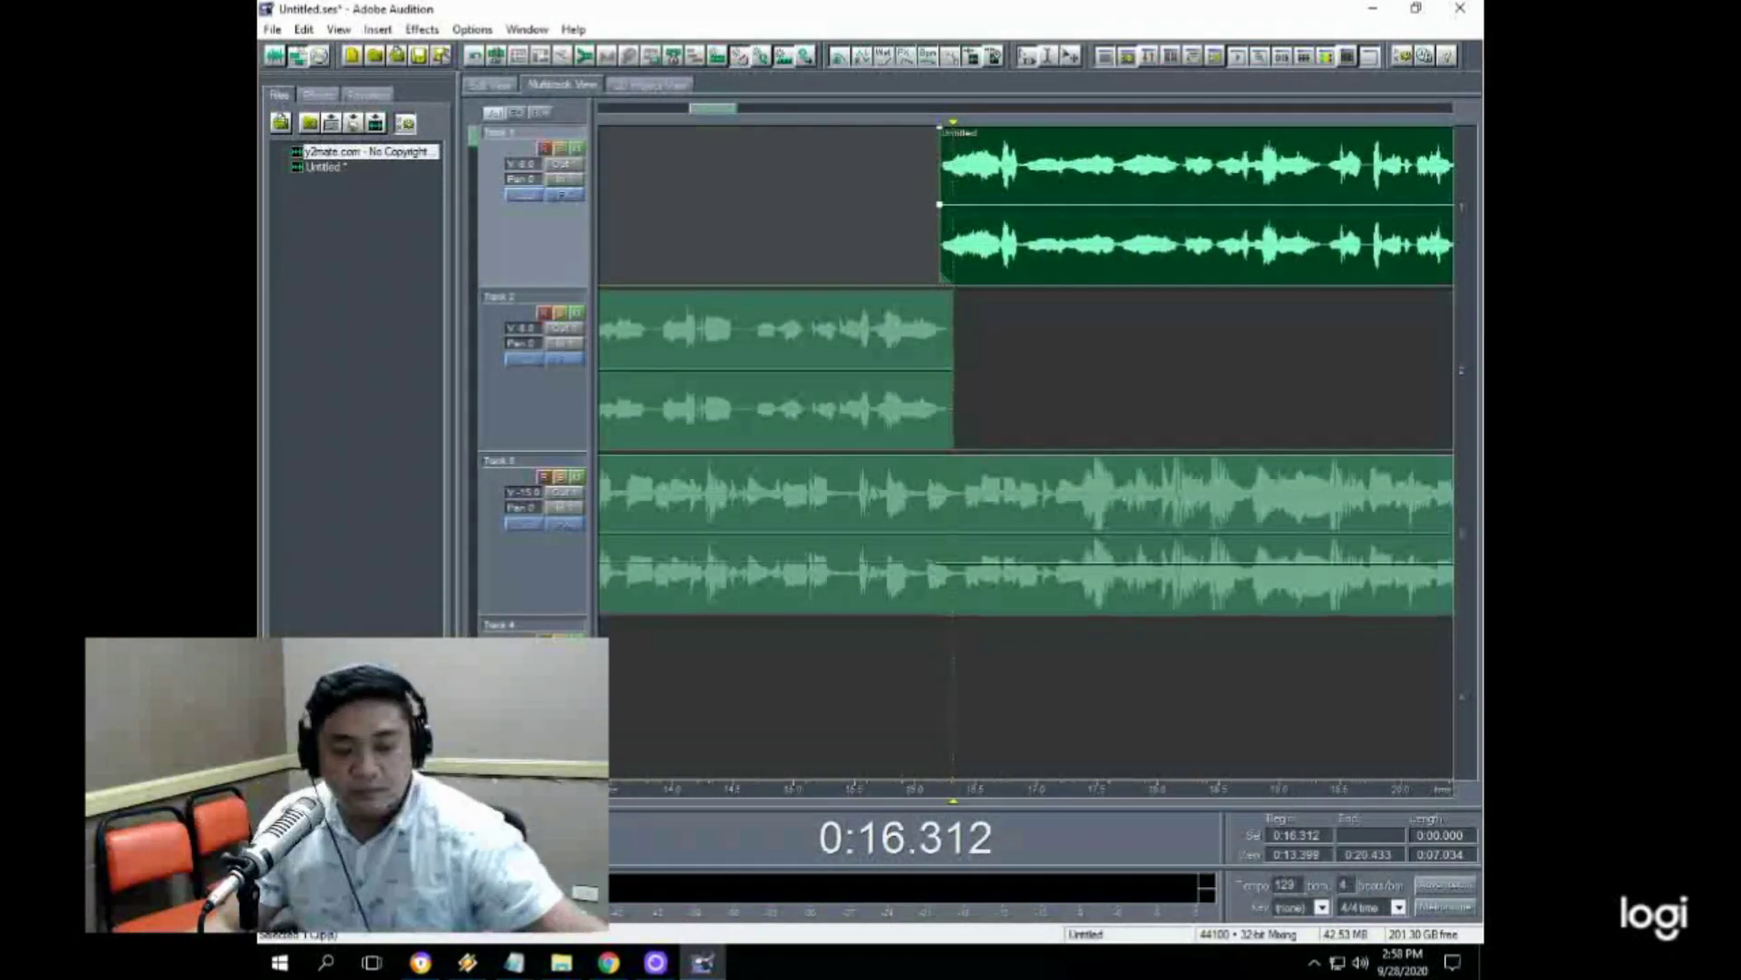
pyautogui.click(884, 168)
pyautogui.press('space')
# Step: Split the Track 1 voice clip at 0:19.400, move its second part to Track 2 starting at about 0:19.2, and play from 0:19.000
pyautogui.scroll(-4, 739, 117)
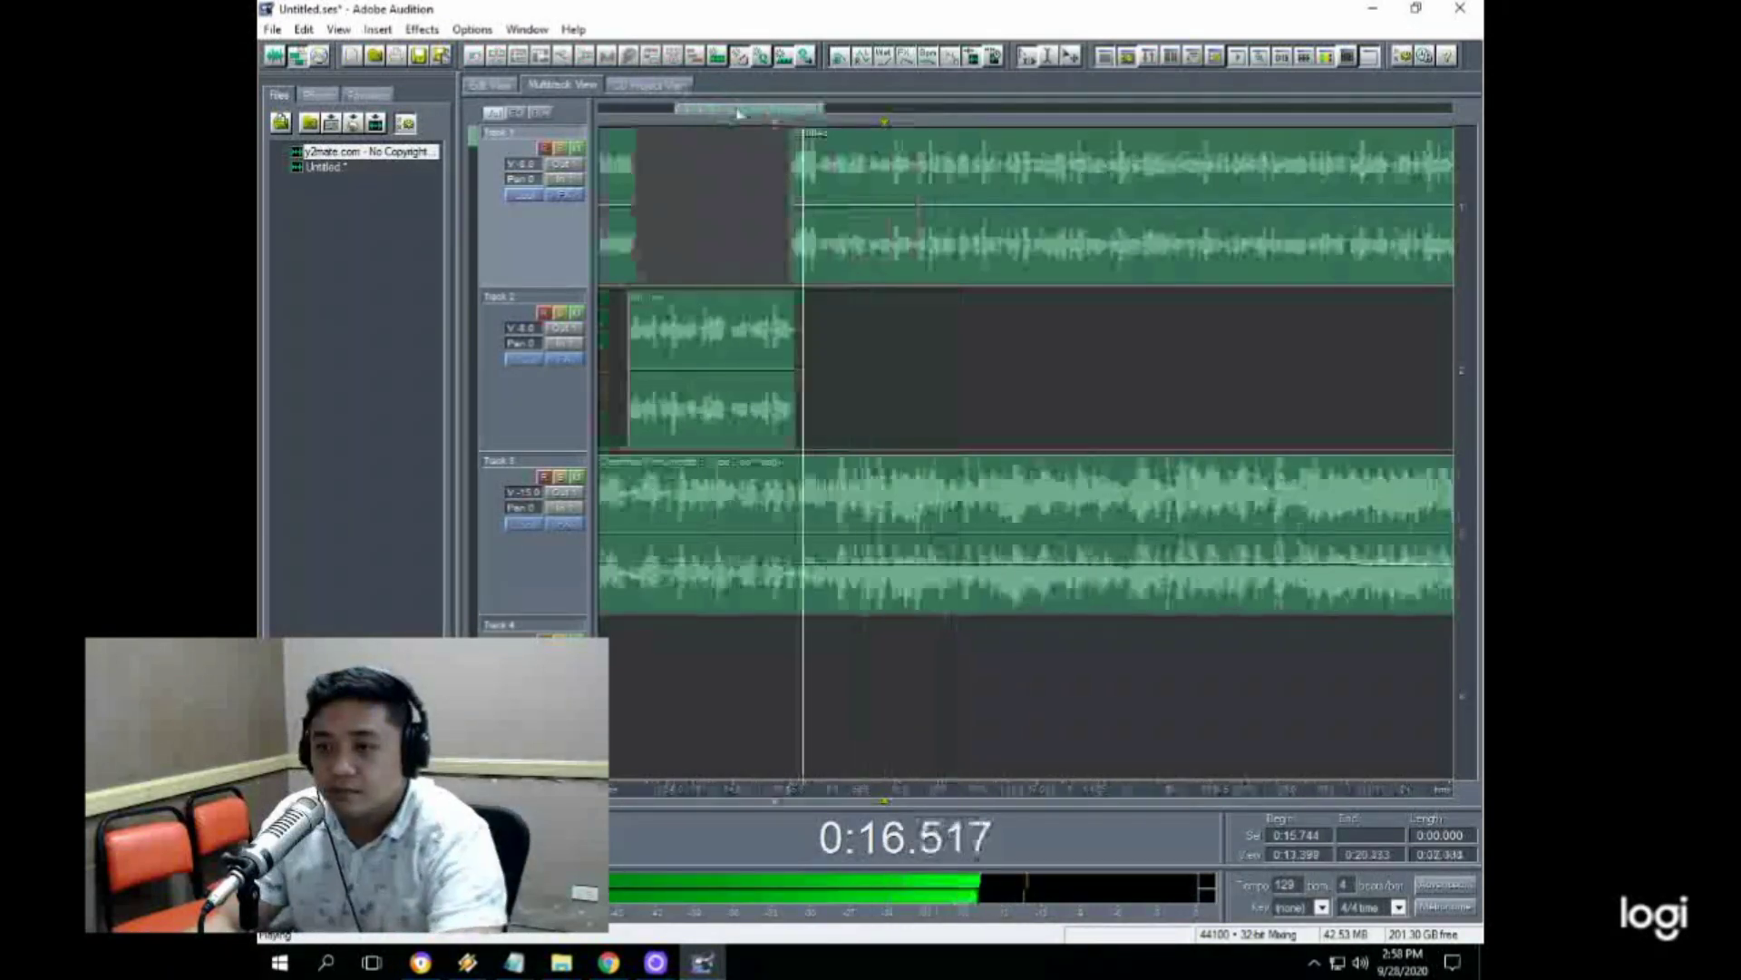
pyautogui.scroll(2, 927, 122)
pyautogui.scroll(3, 926, 121)
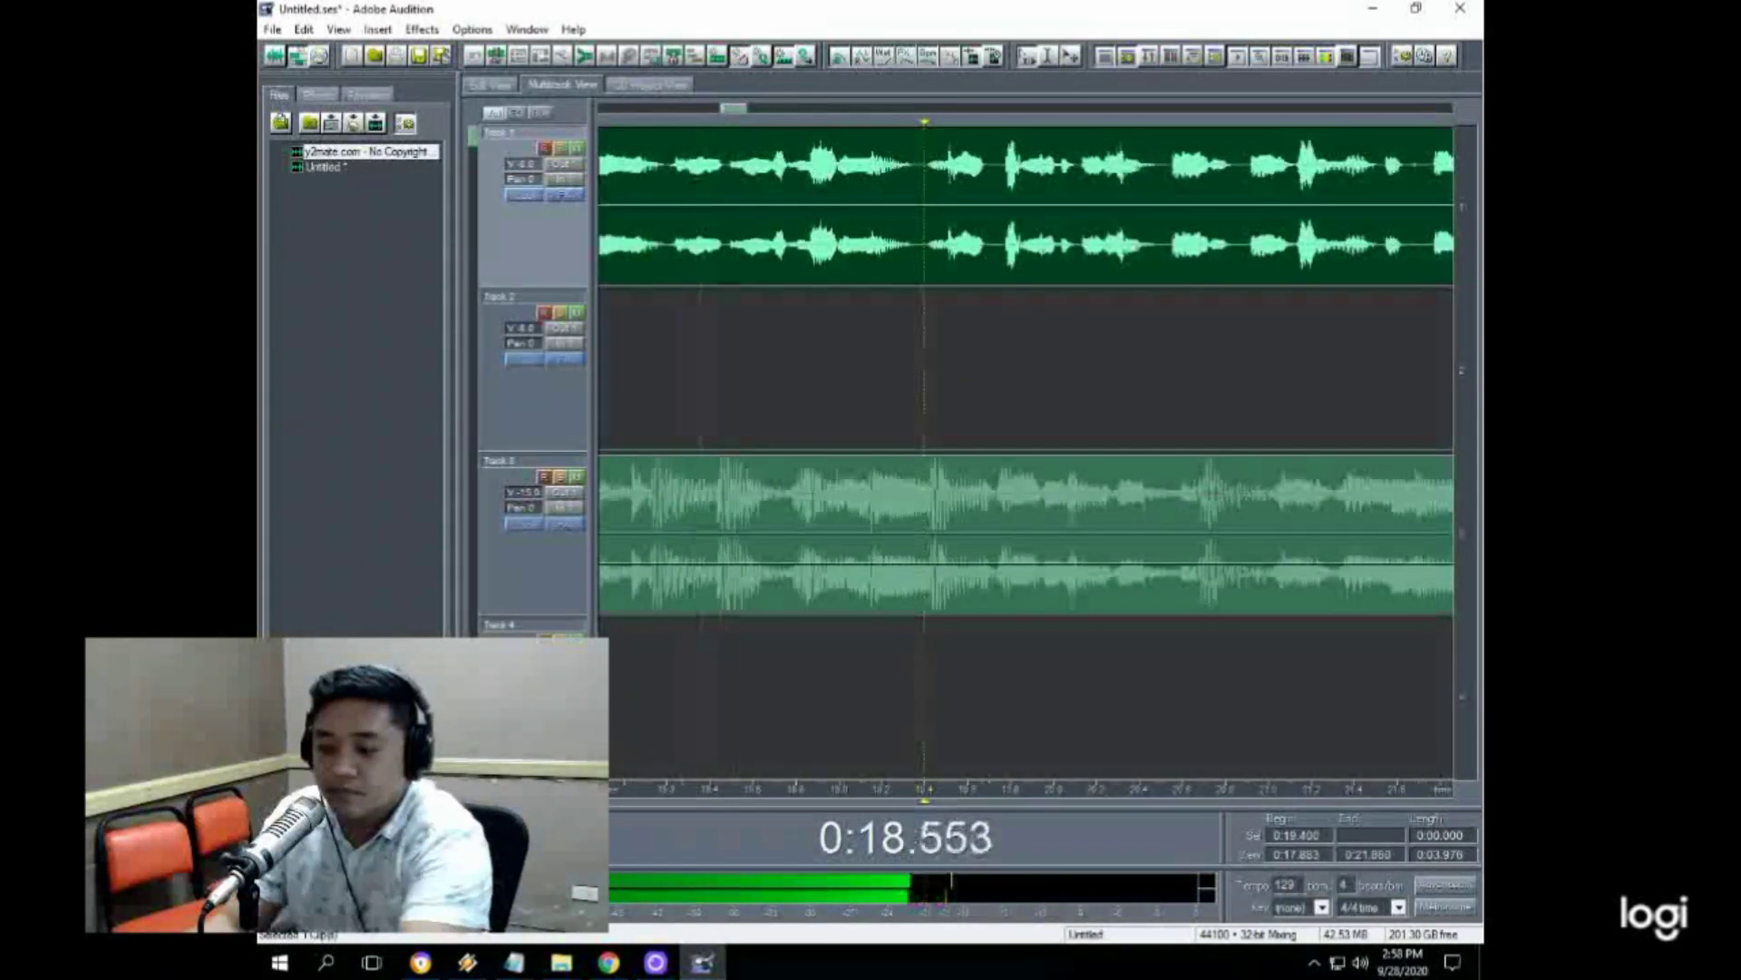
pyautogui.moveTo(944, 166); pyautogui.dragTo(910, 330)
pyautogui.click(839, 363)
pyautogui.press('space')
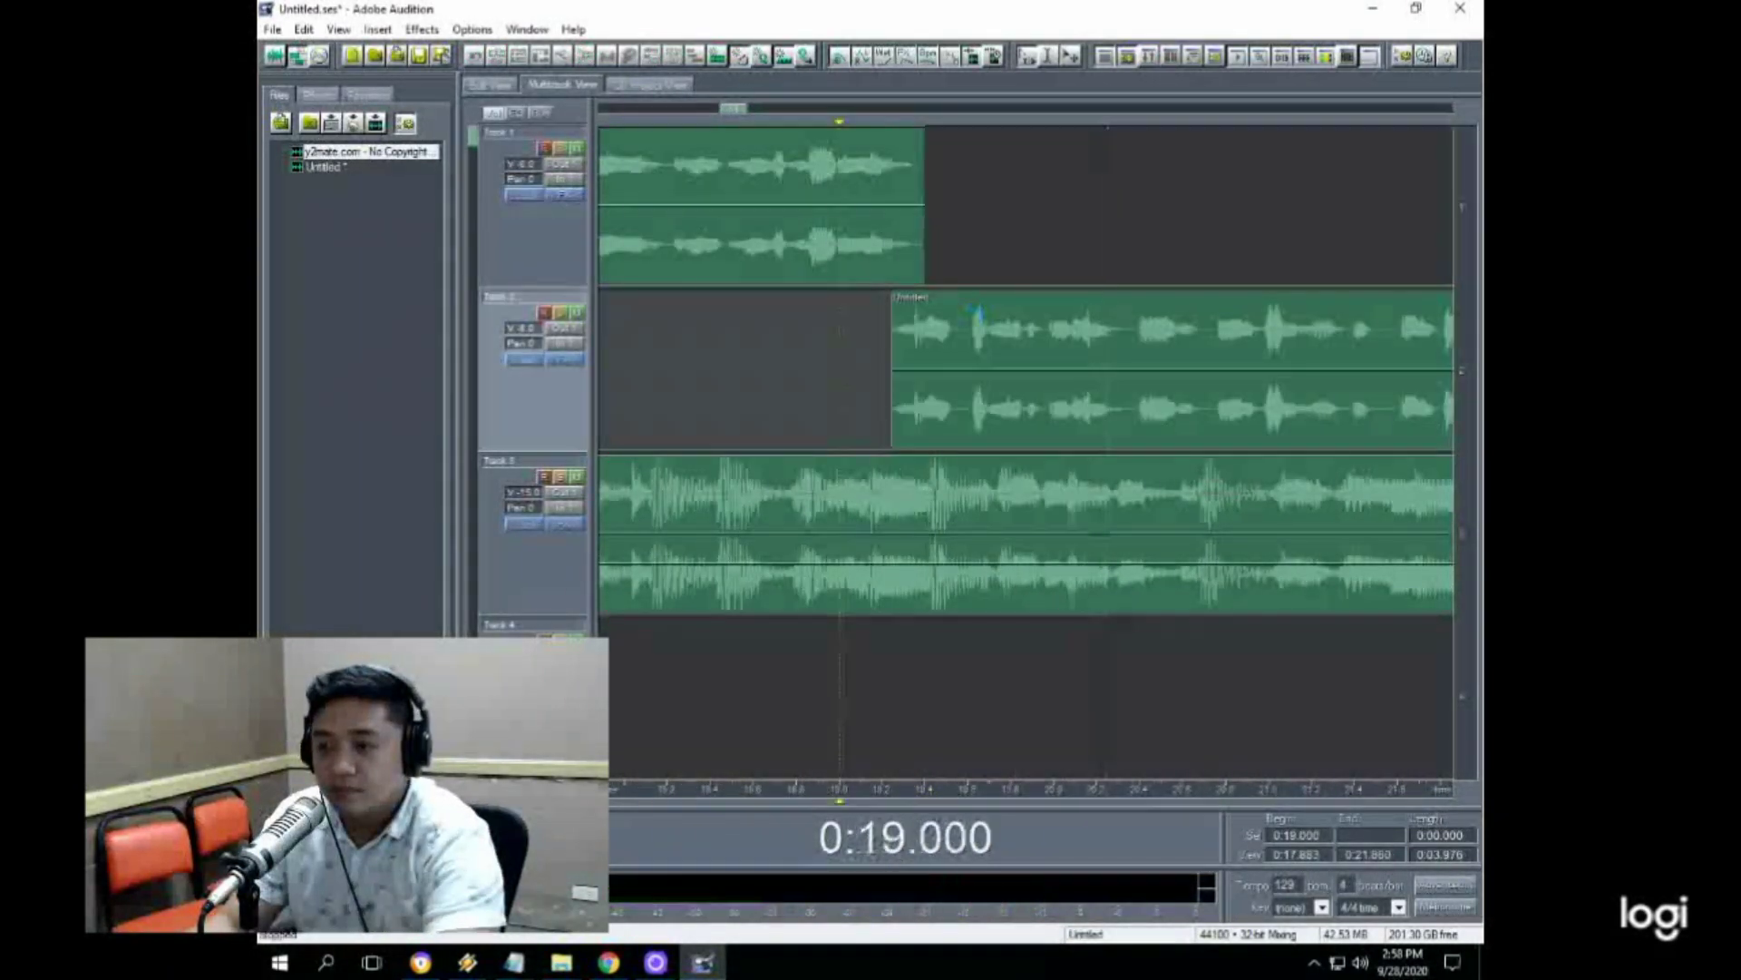
pyautogui.press('space')
# Step: Split the Track 2 voice clip at 0:34.221, move its second part to Track 1 starting at about 0:34.0, and play from 0:33.302
pyautogui.scroll(-5, 910, 107)
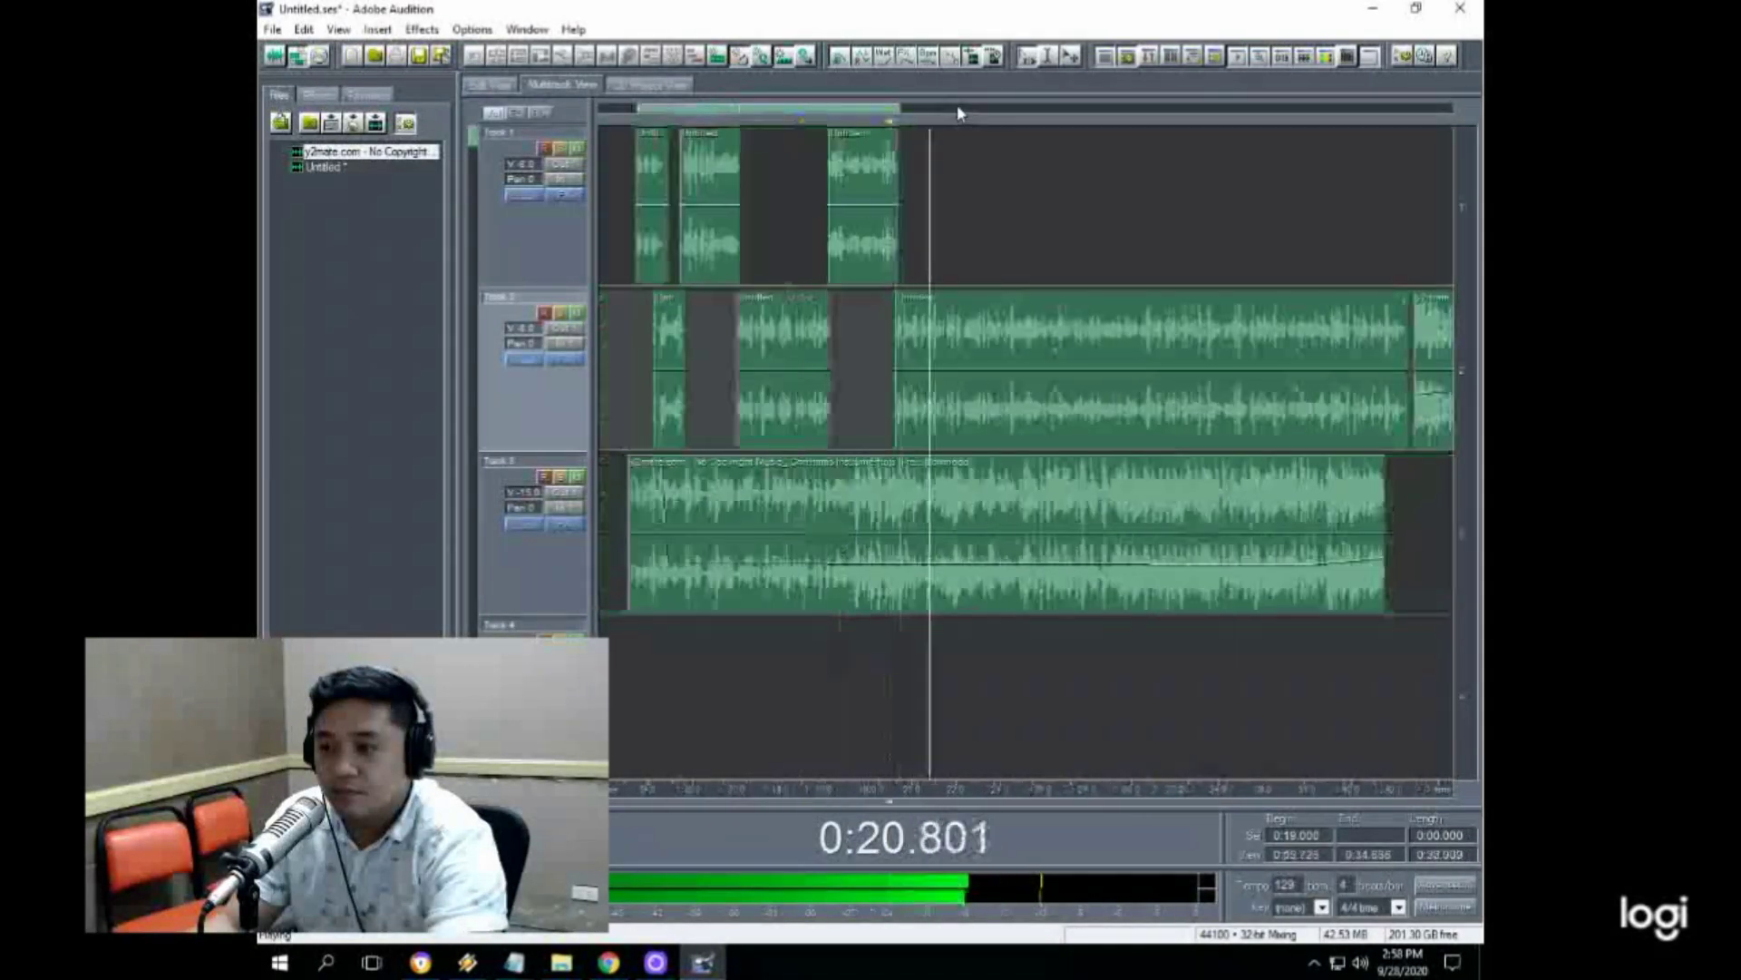
pyautogui.scroll(3, 964, 107)
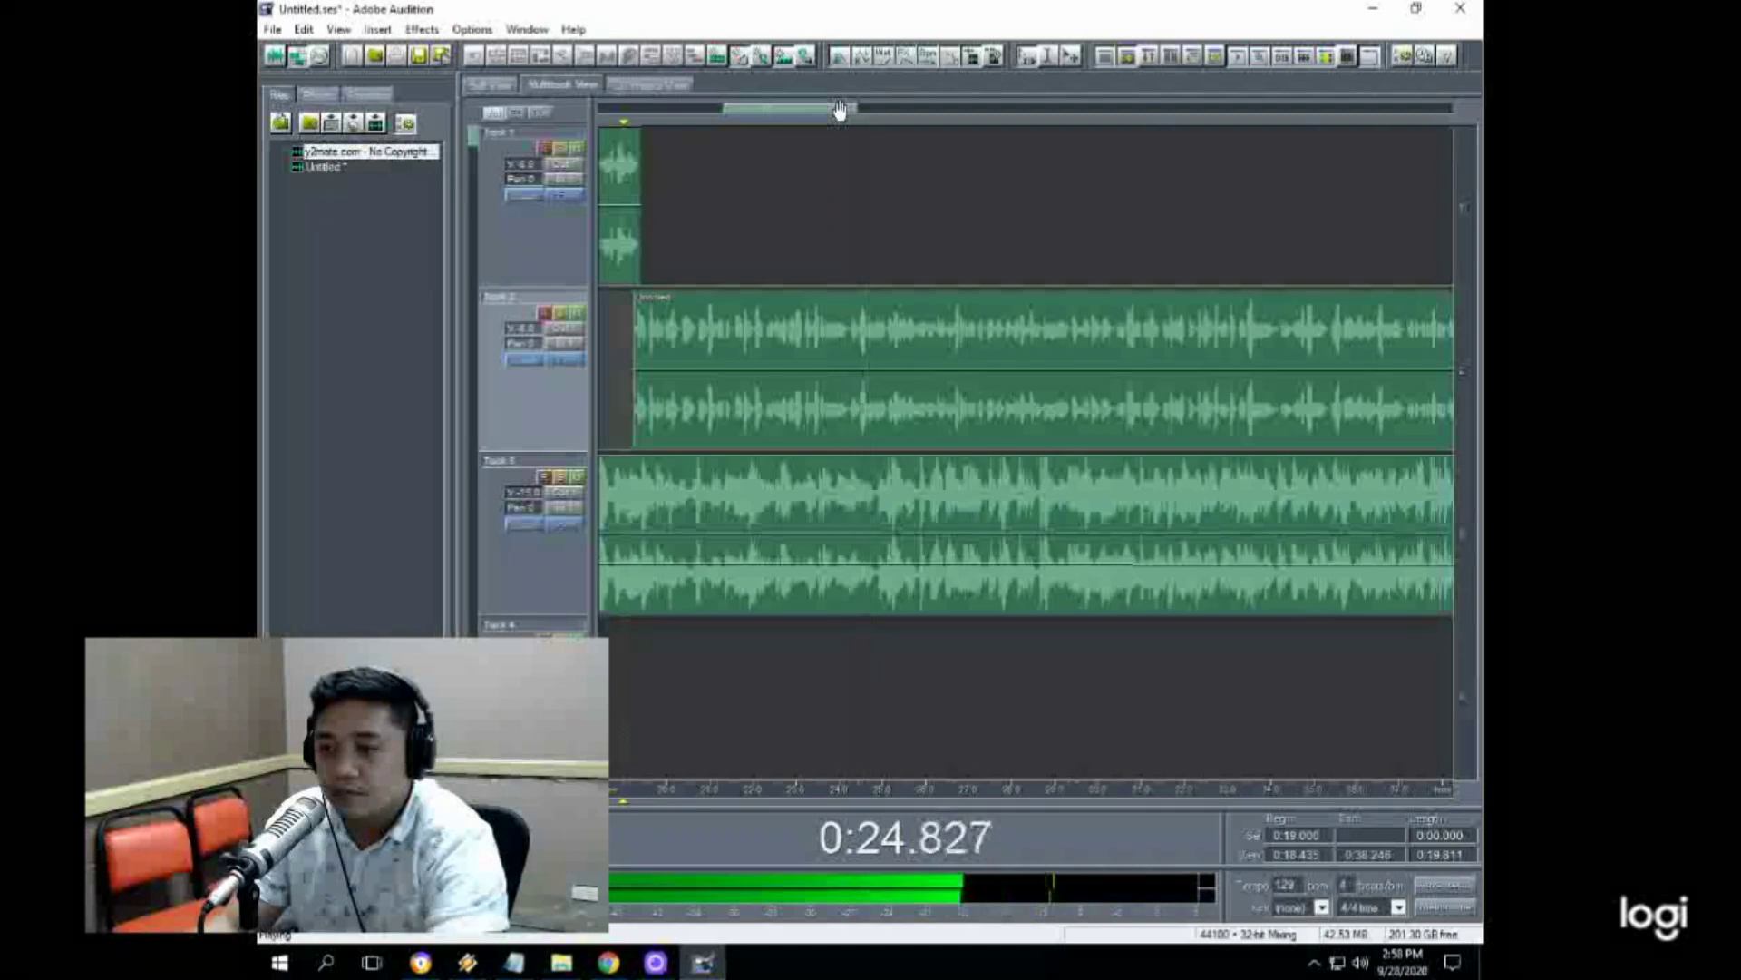
pyautogui.scroll(-1, 840, 108)
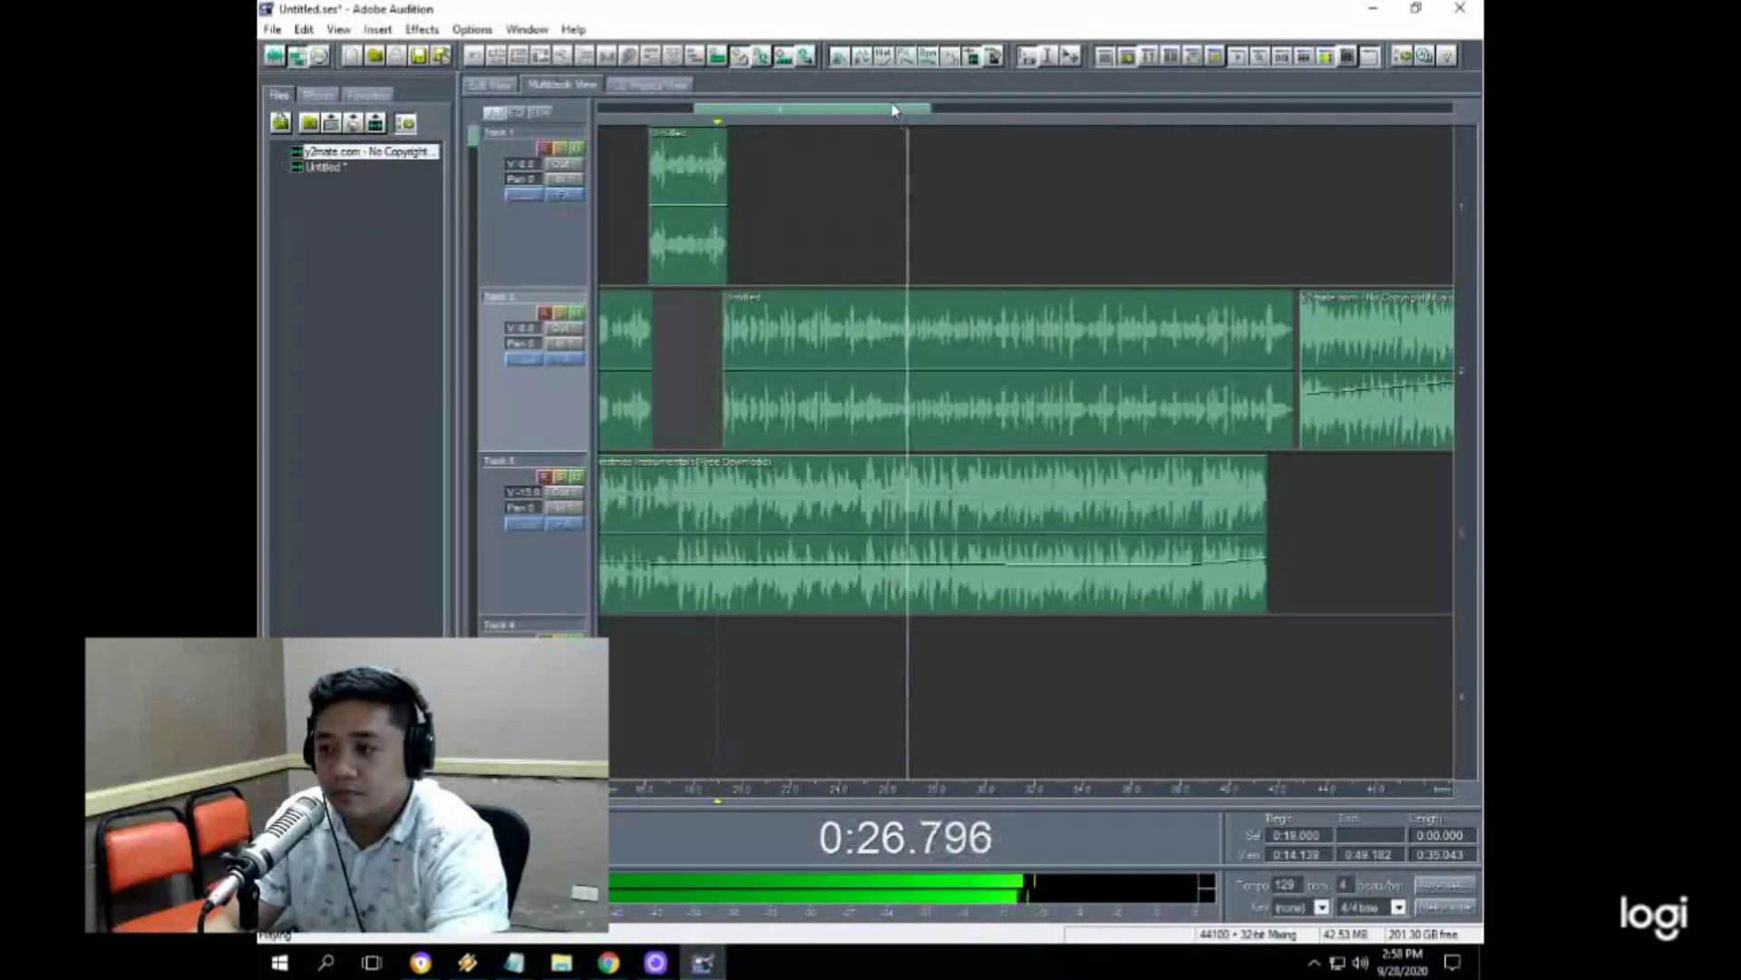
pyautogui.scroll(-1, 893, 109)
pyautogui.scroll(3, 947, 109)
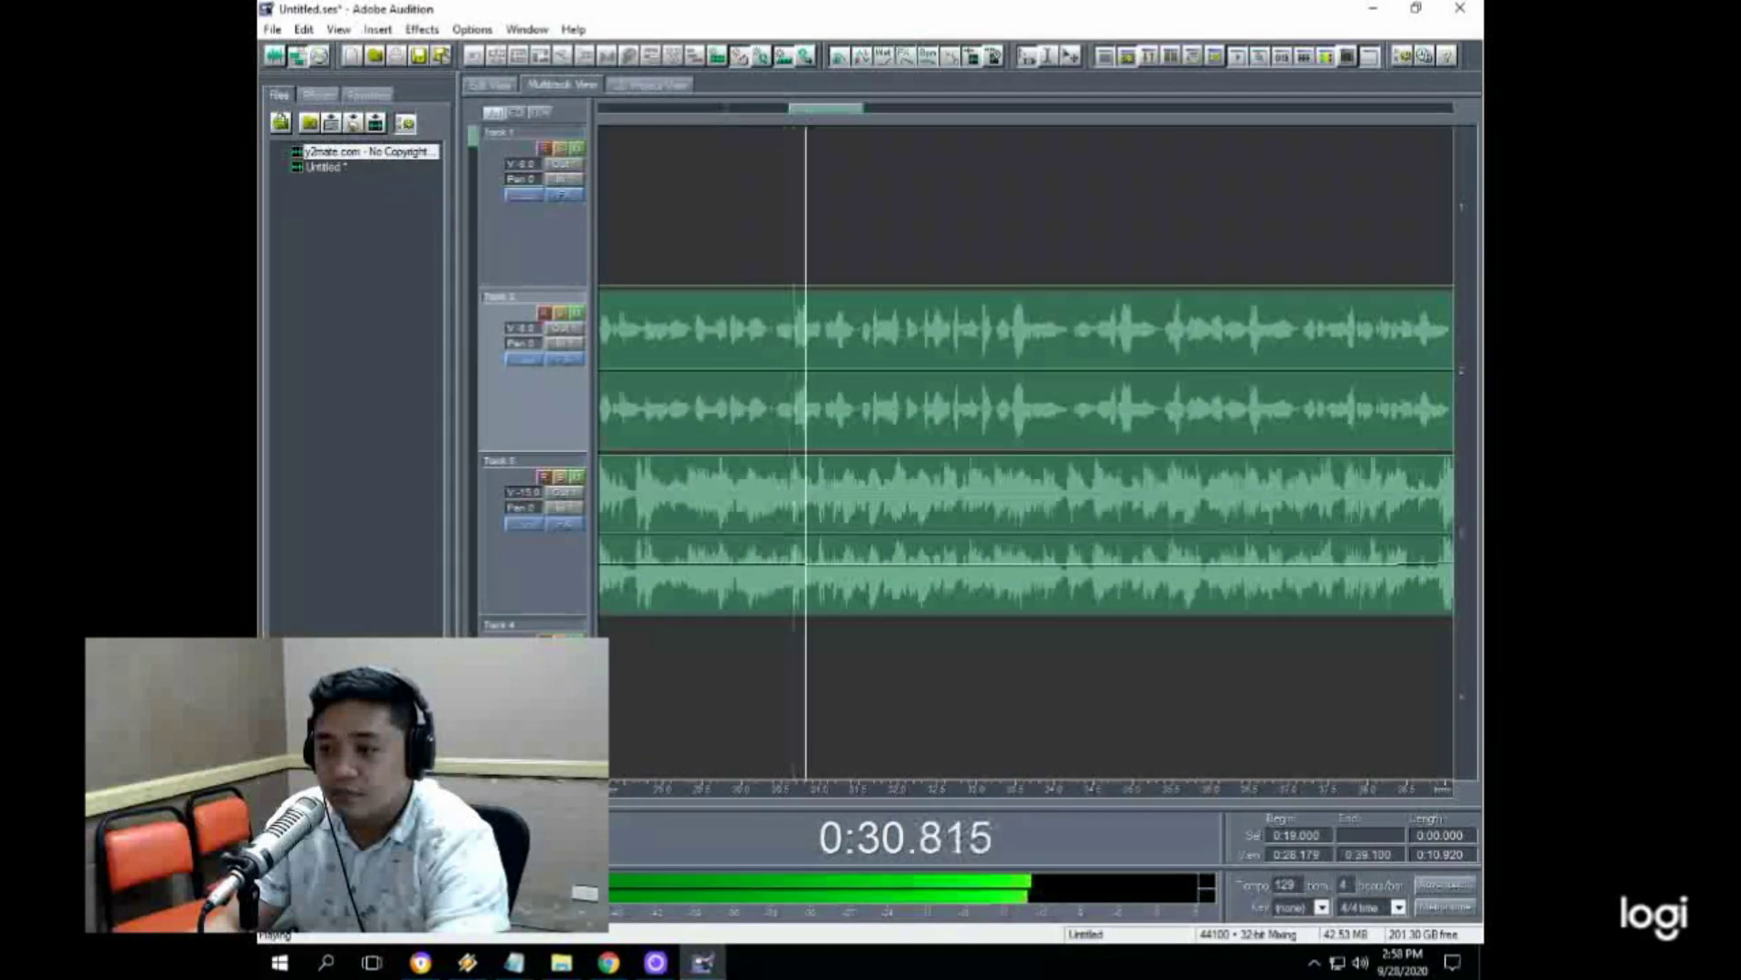
pyautogui.click(1073, 370)
pyautogui.hotkey('ctrl', 'k')
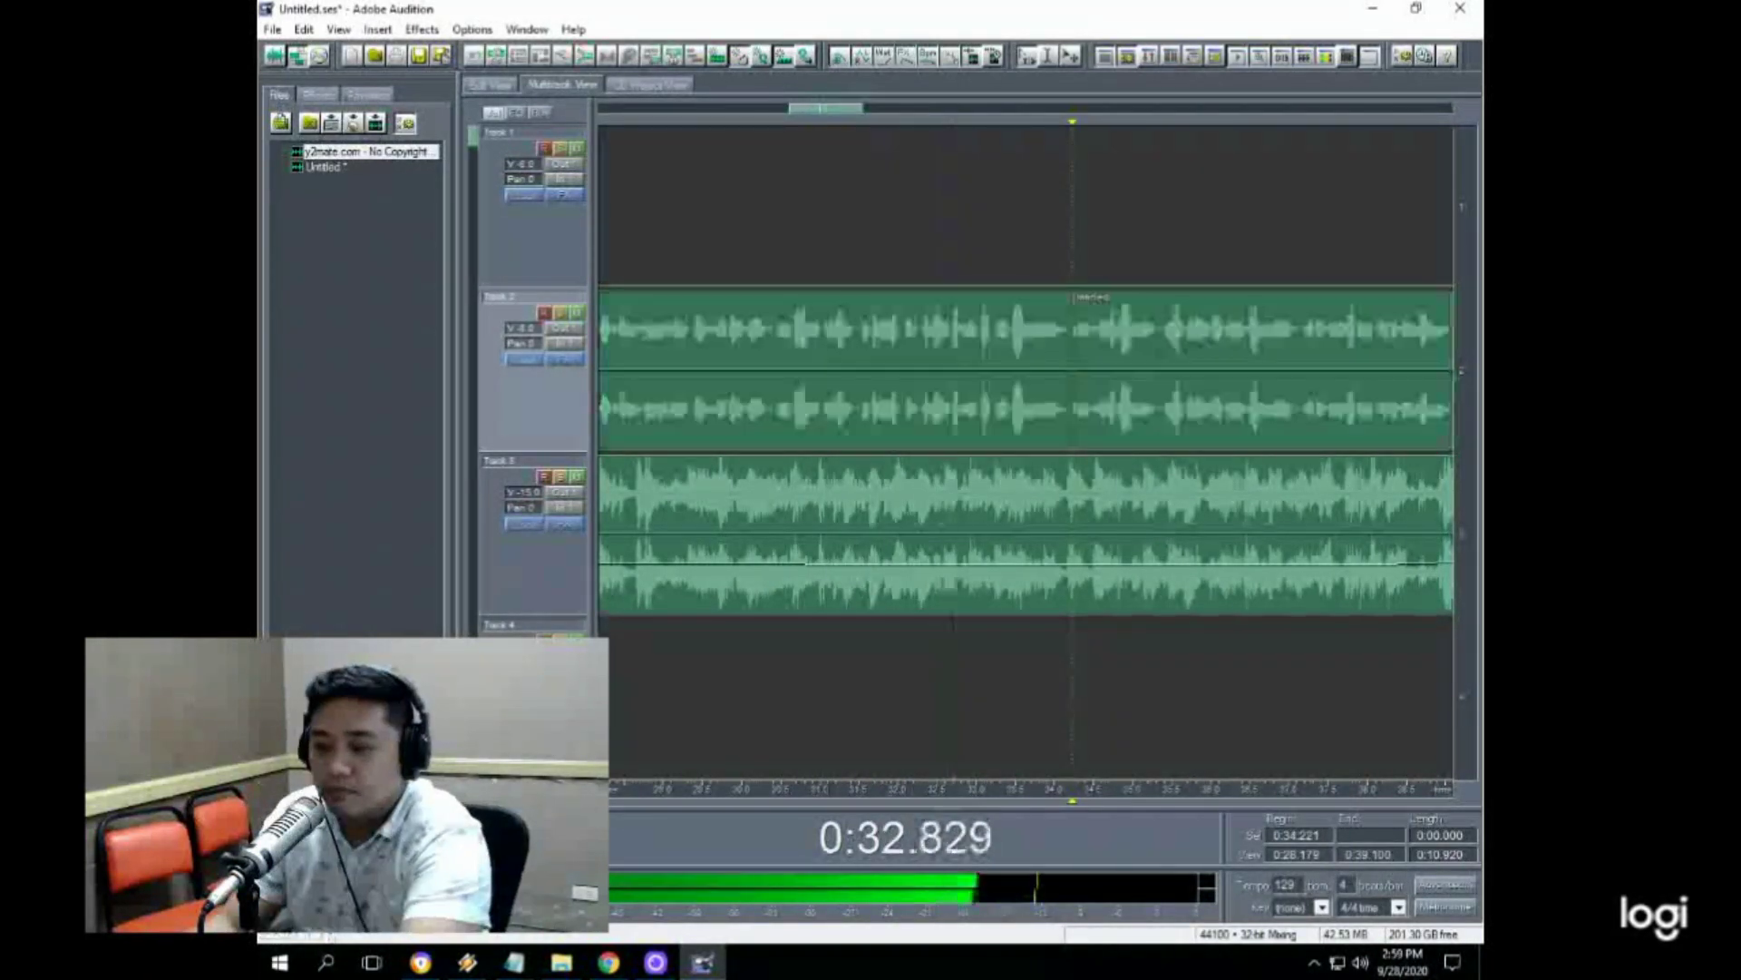
pyautogui.press('space')
pyautogui.moveTo(1095, 299); pyautogui.dragTo(1077, 136)
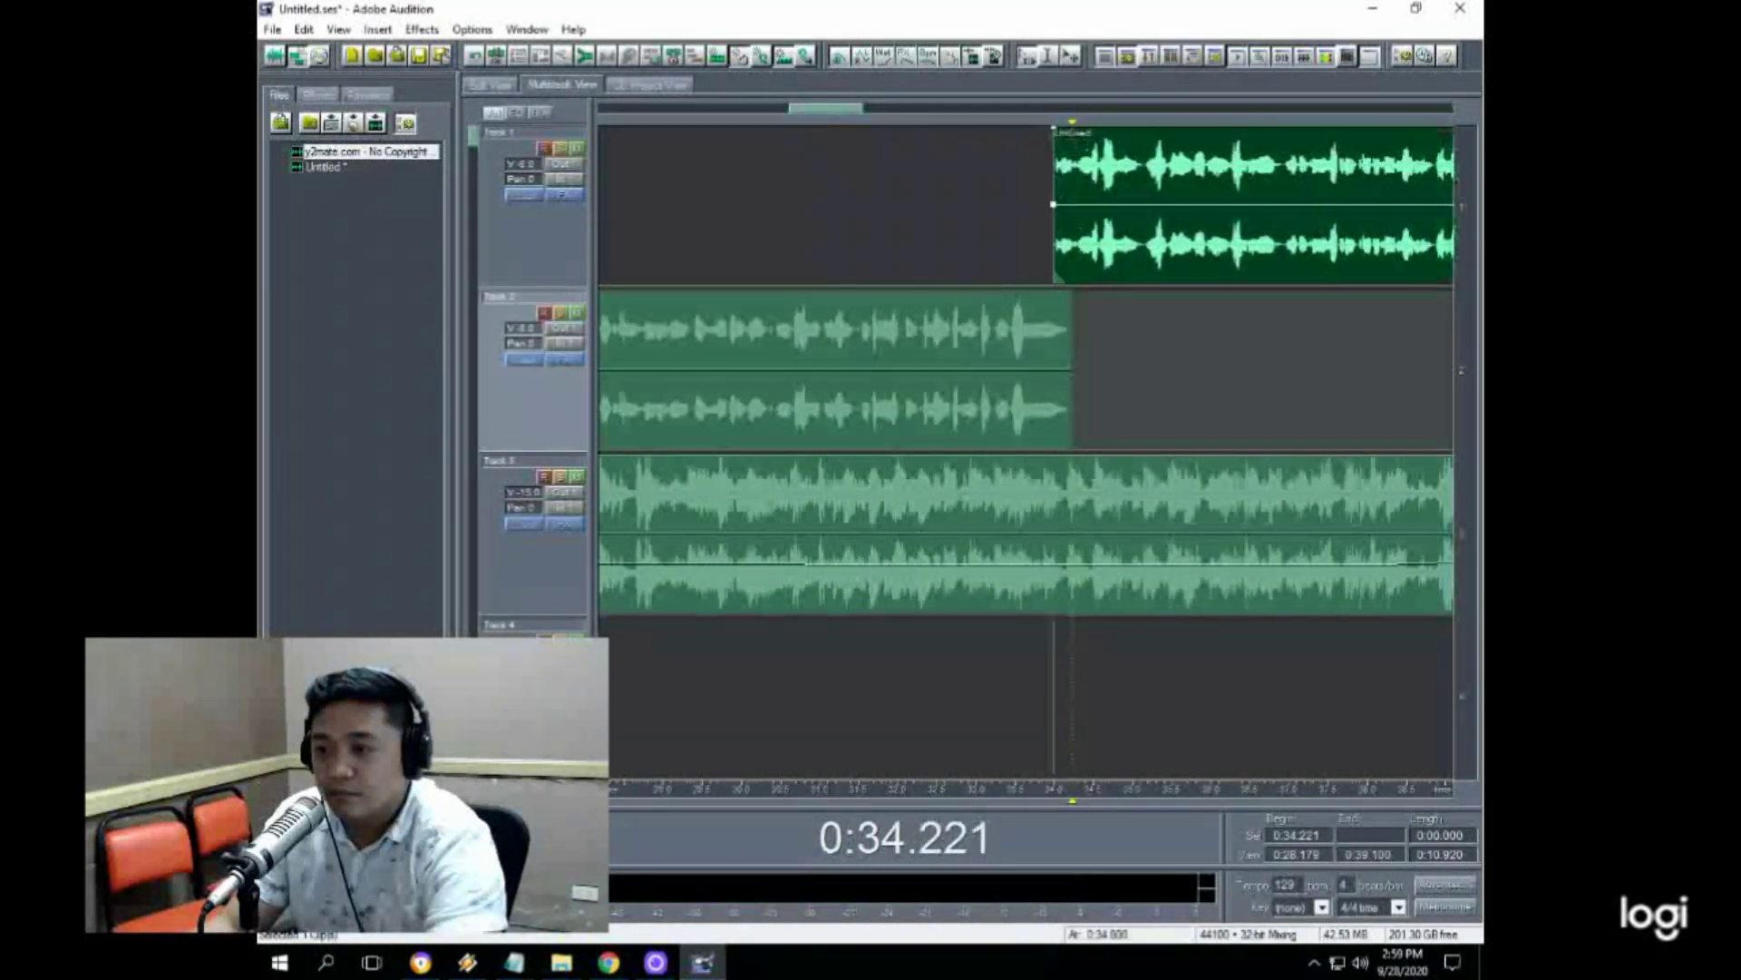
pyautogui.click(999, 137)
pyautogui.press('space')
# Step: Listen to the closing voice section up to the end of the first music clip, and briefly replay it from 0:39.500
pyautogui.scroll(-3, 968, 117)
pyautogui.scroll(4, 1092, 113)
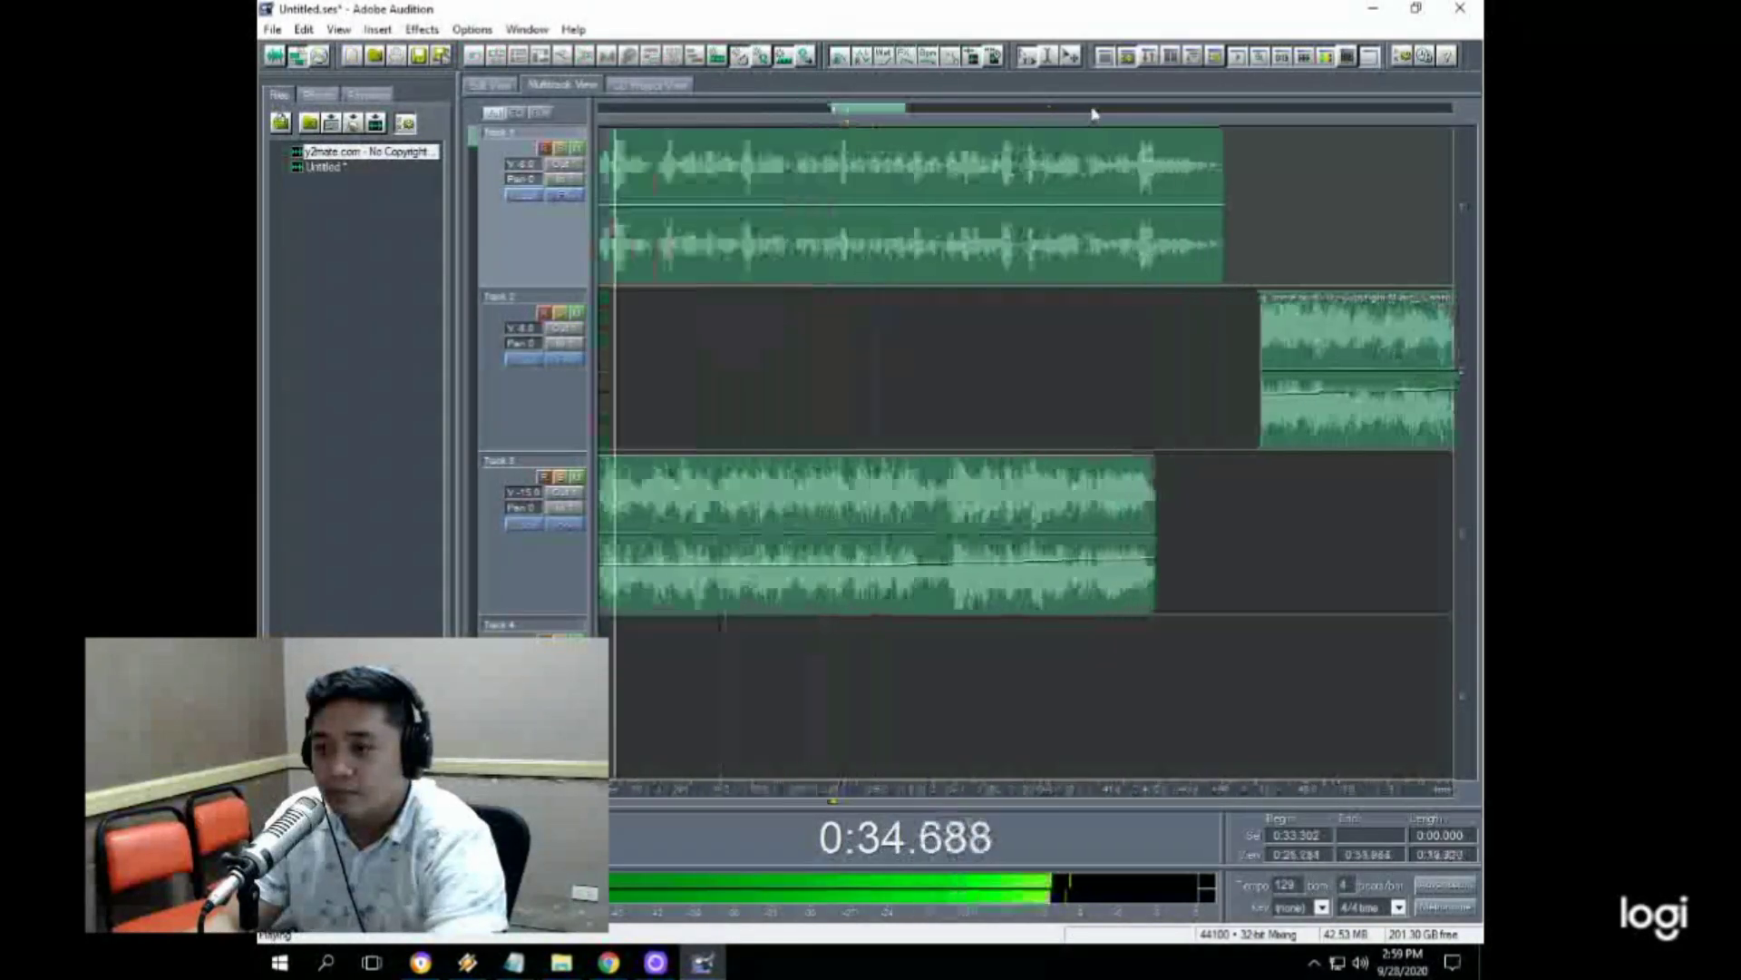
pyautogui.scroll(-3, 1087, 115)
pyautogui.scroll(-5, 1087, 115)
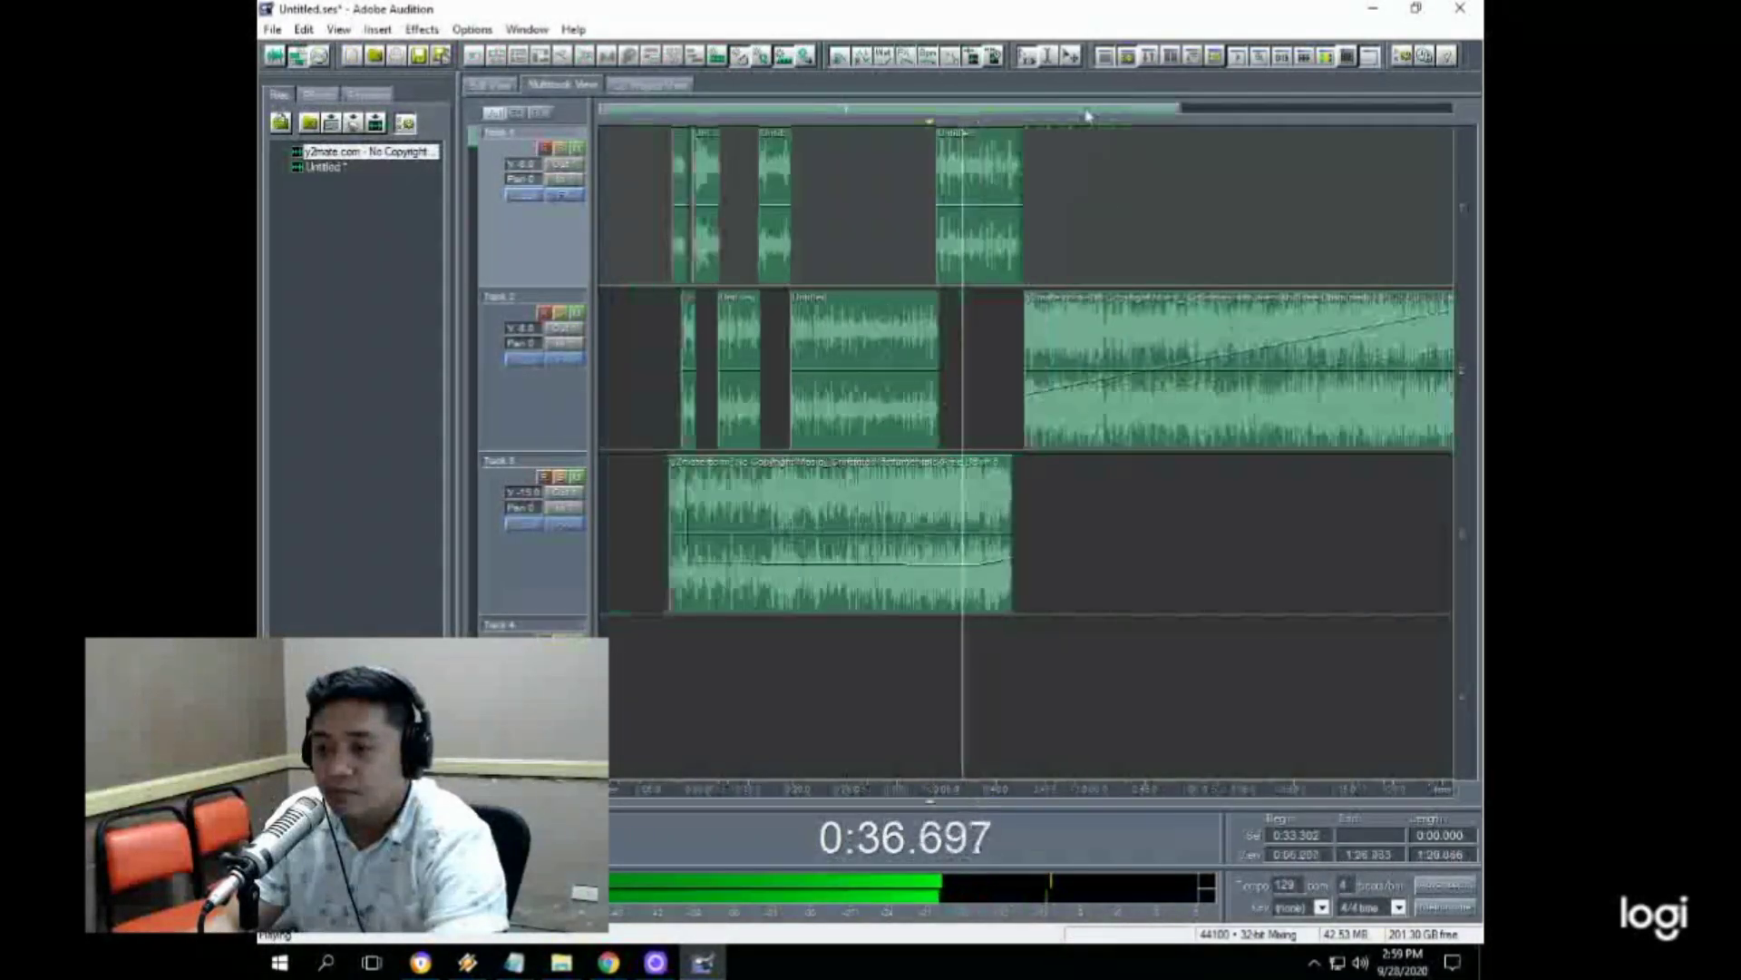
pyautogui.scroll(3, 1086, 114)
pyautogui.scroll(3, 886, 114)
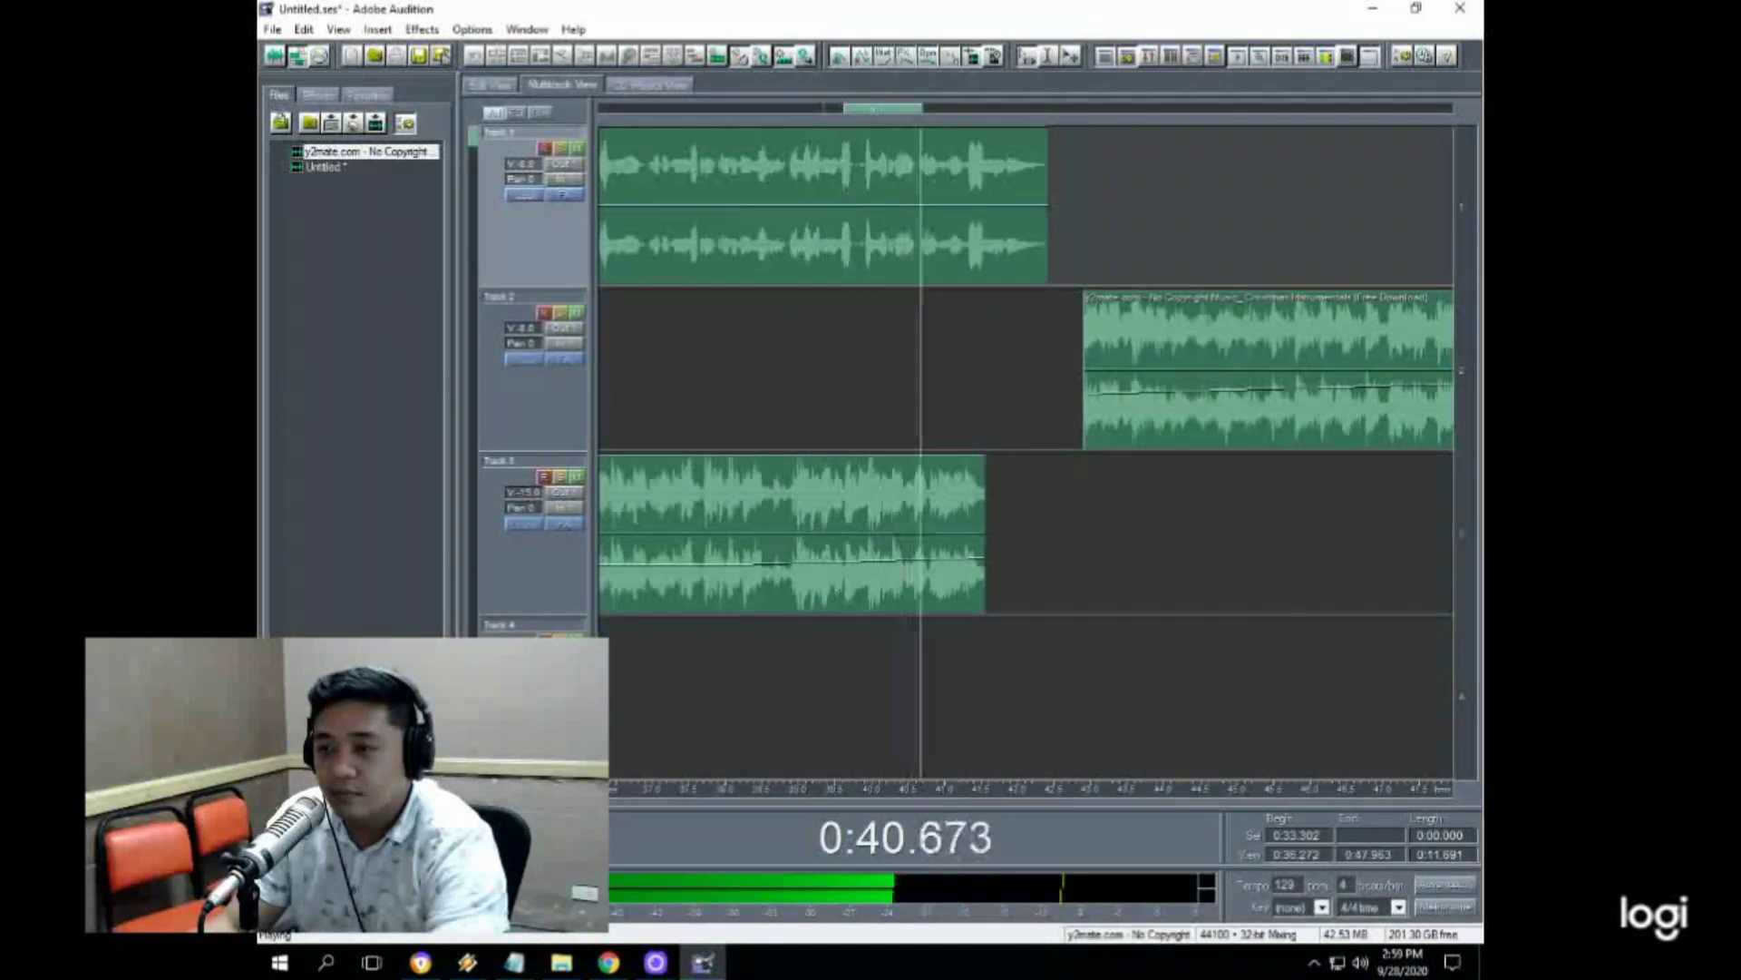
pyautogui.press('space')
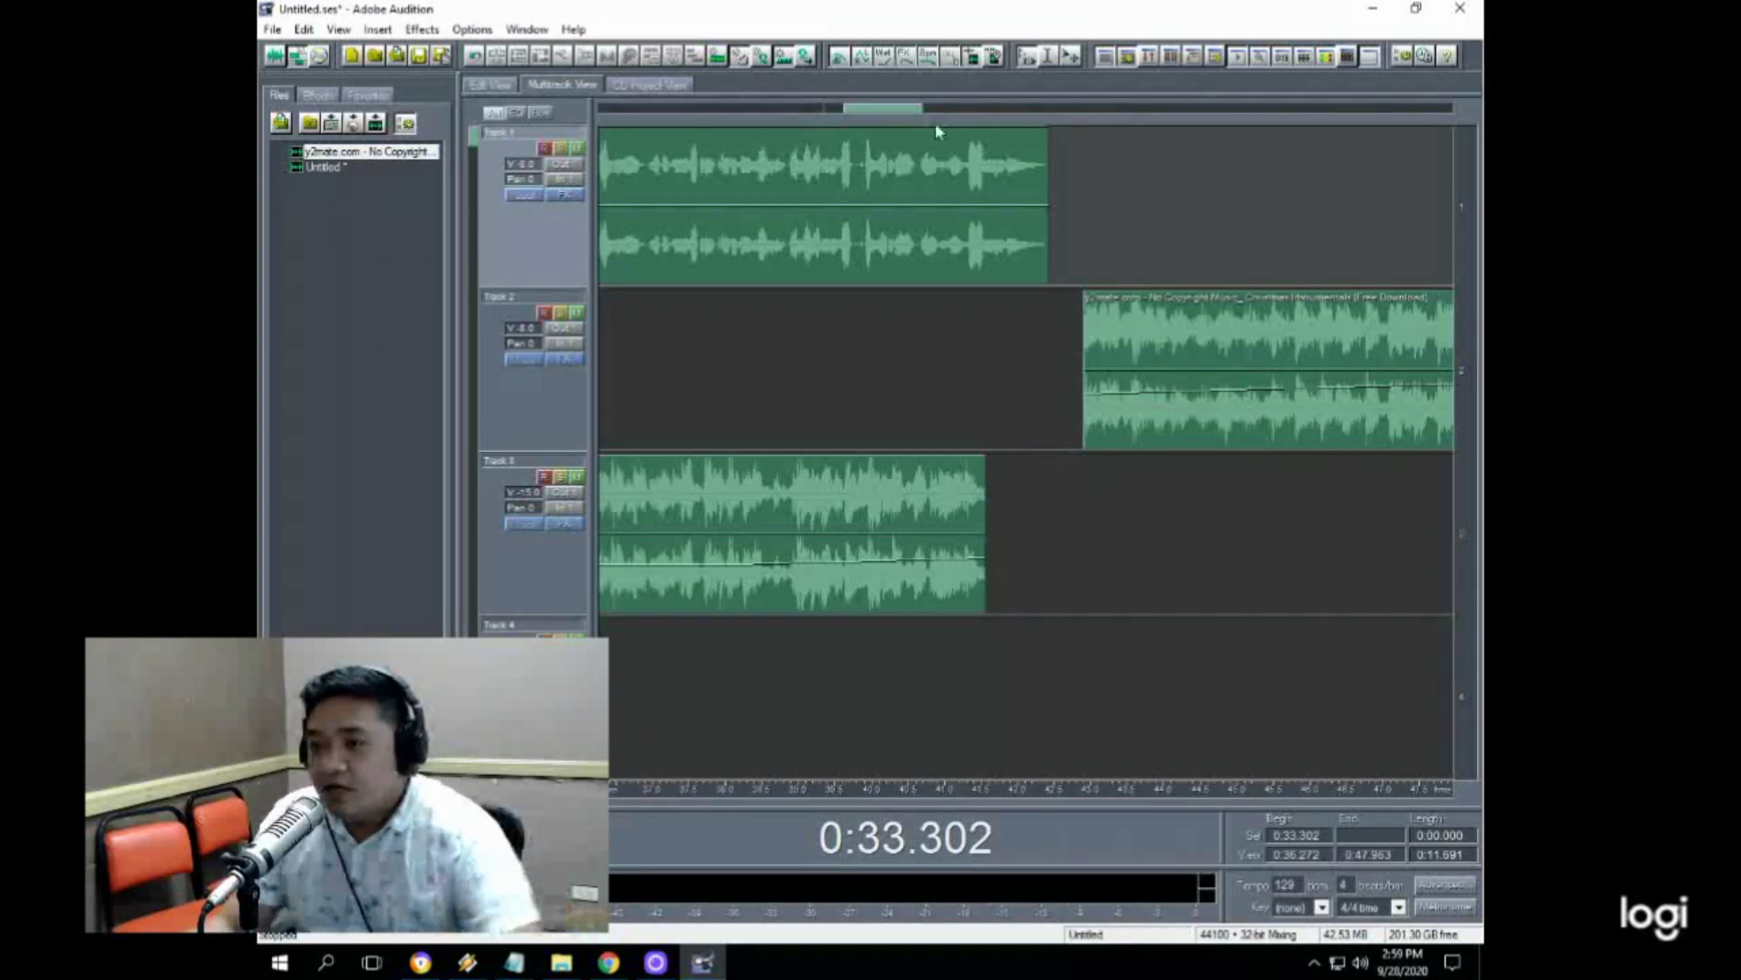
pyautogui.click(835, 371)
pyautogui.press('space')
pyautogui.press('space')
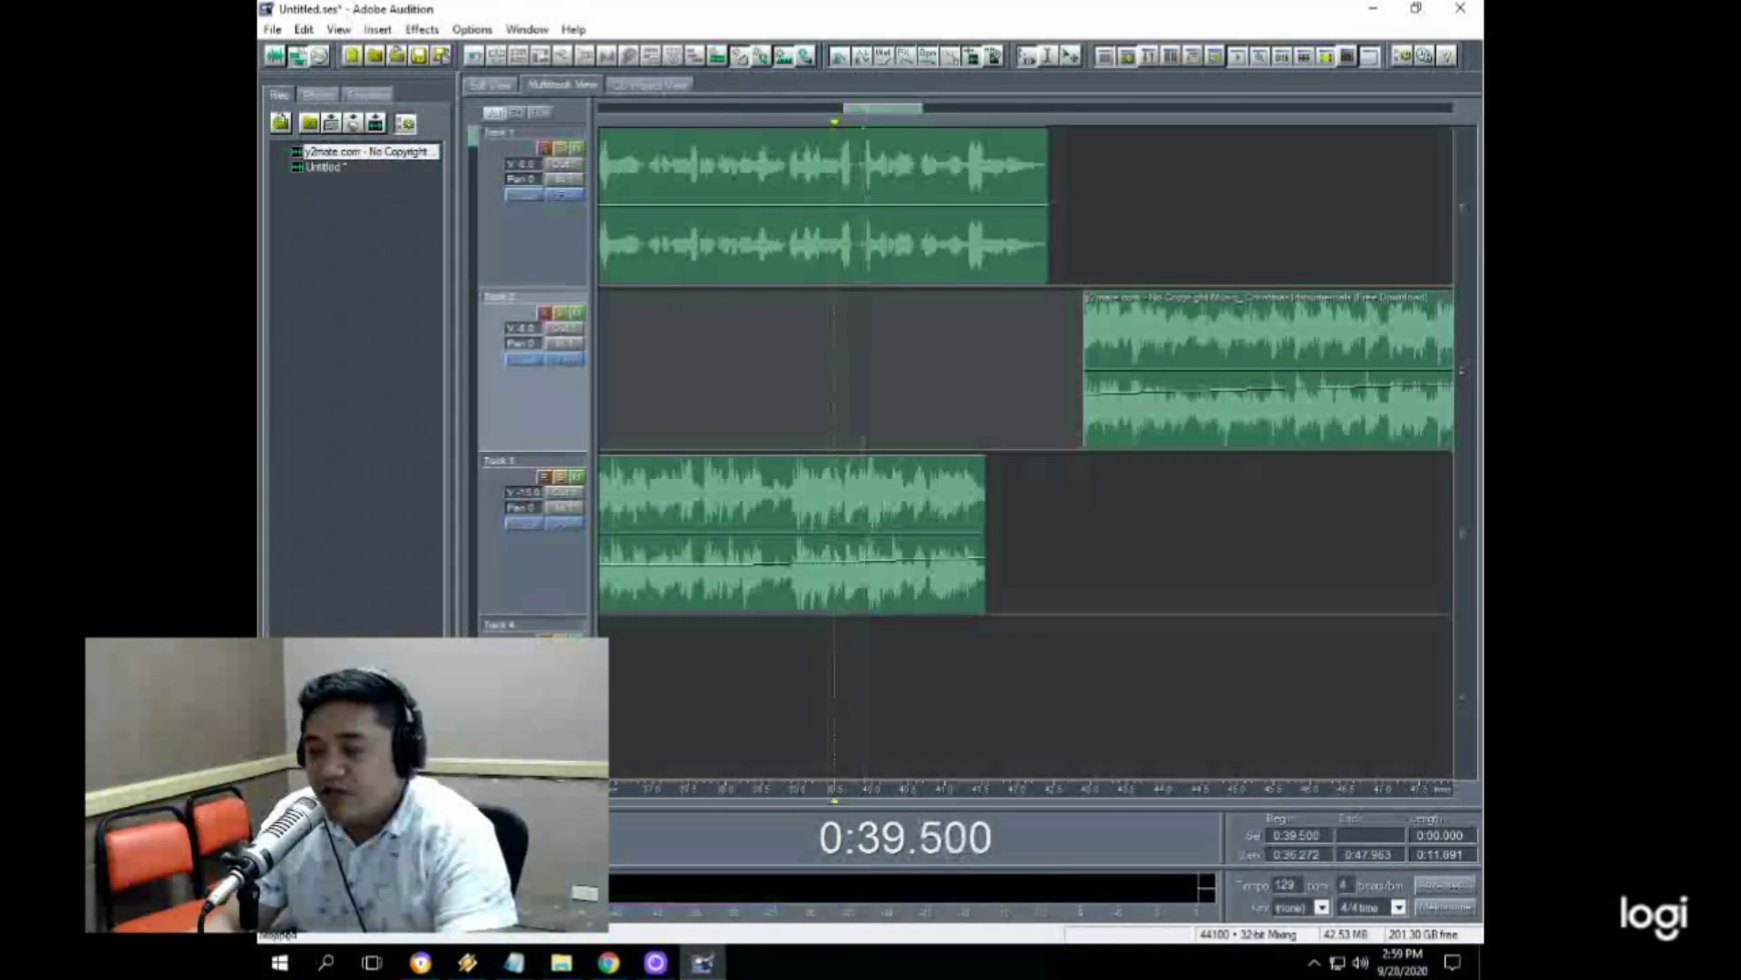
# Step: Show the full session and check the end of the second music clip around 1:30.000
pyautogui.doubleClick(891, 111)
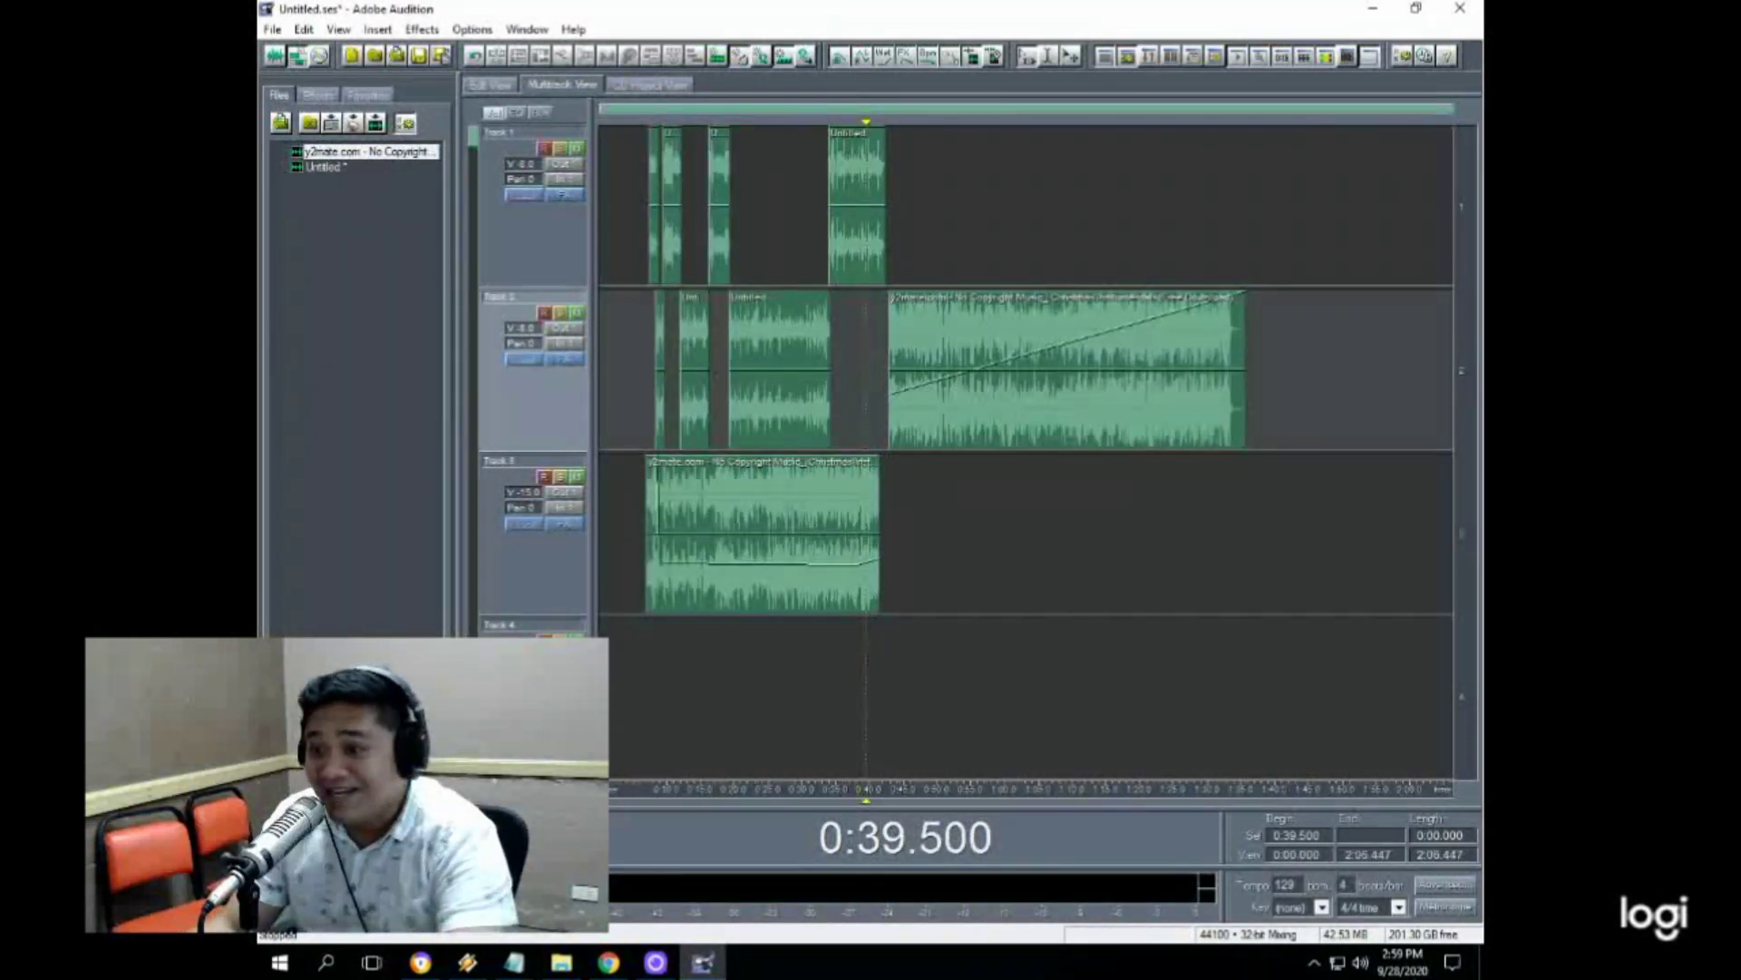
pyautogui.click(1207, 209)
pyautogui.scroll(6, 1207, 129)
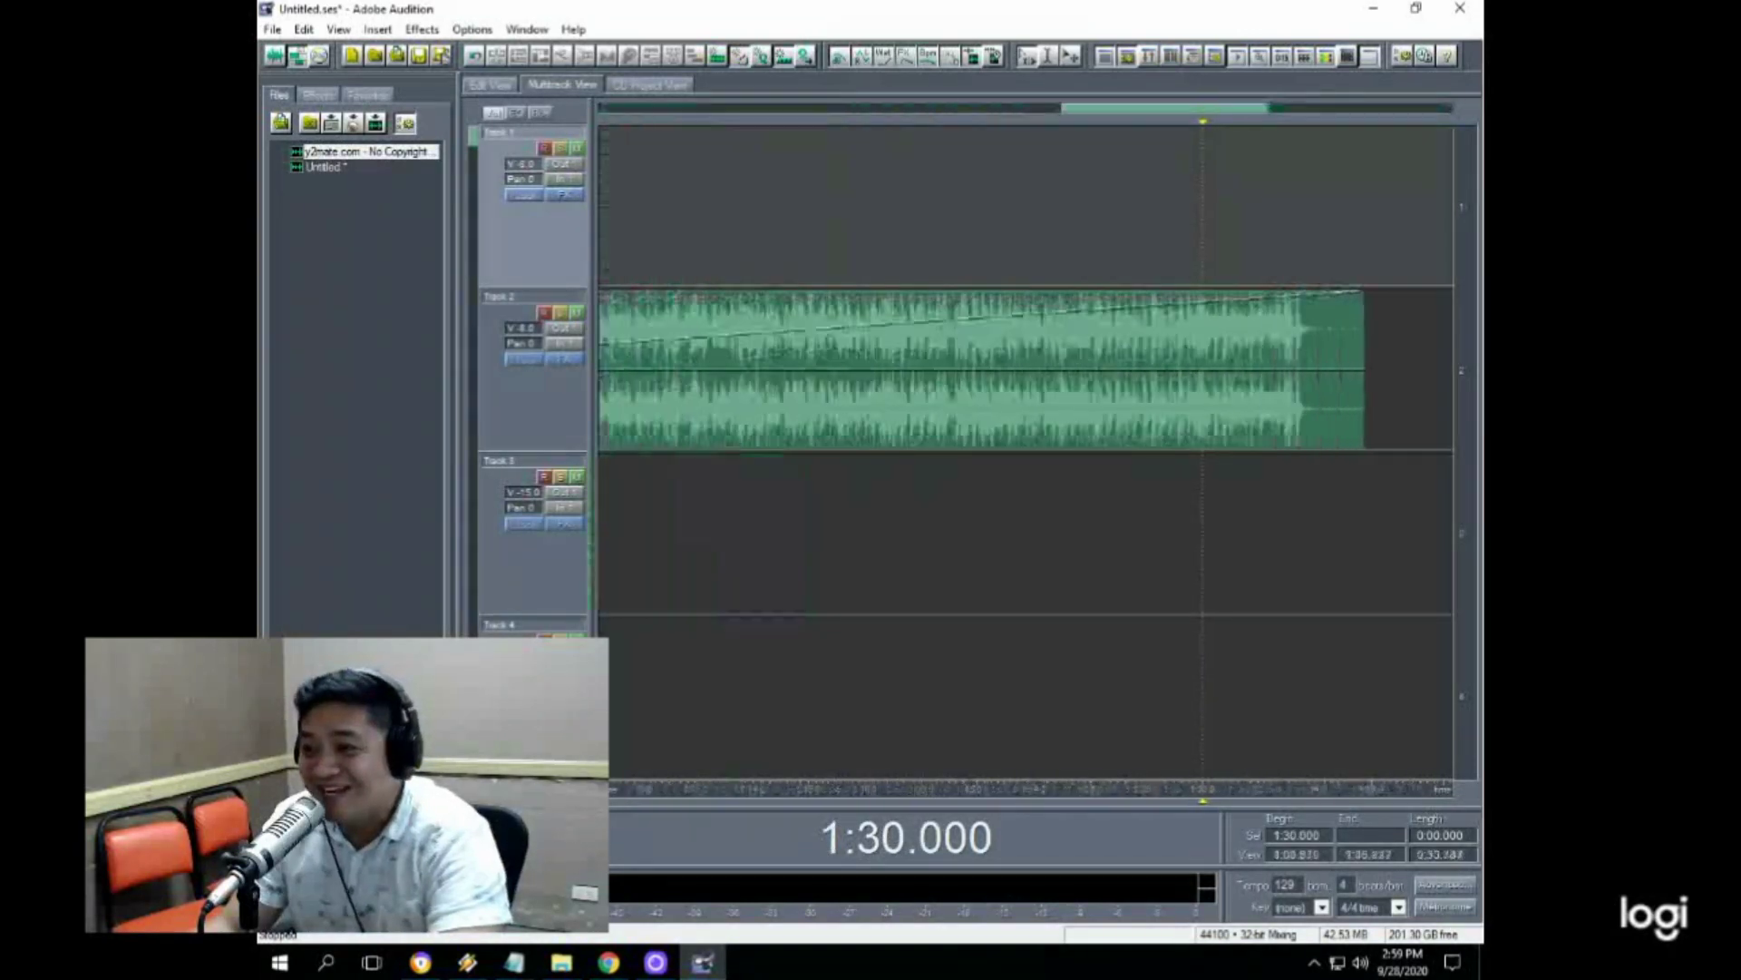
pyautogui.scroll(-6, 1207, 129)
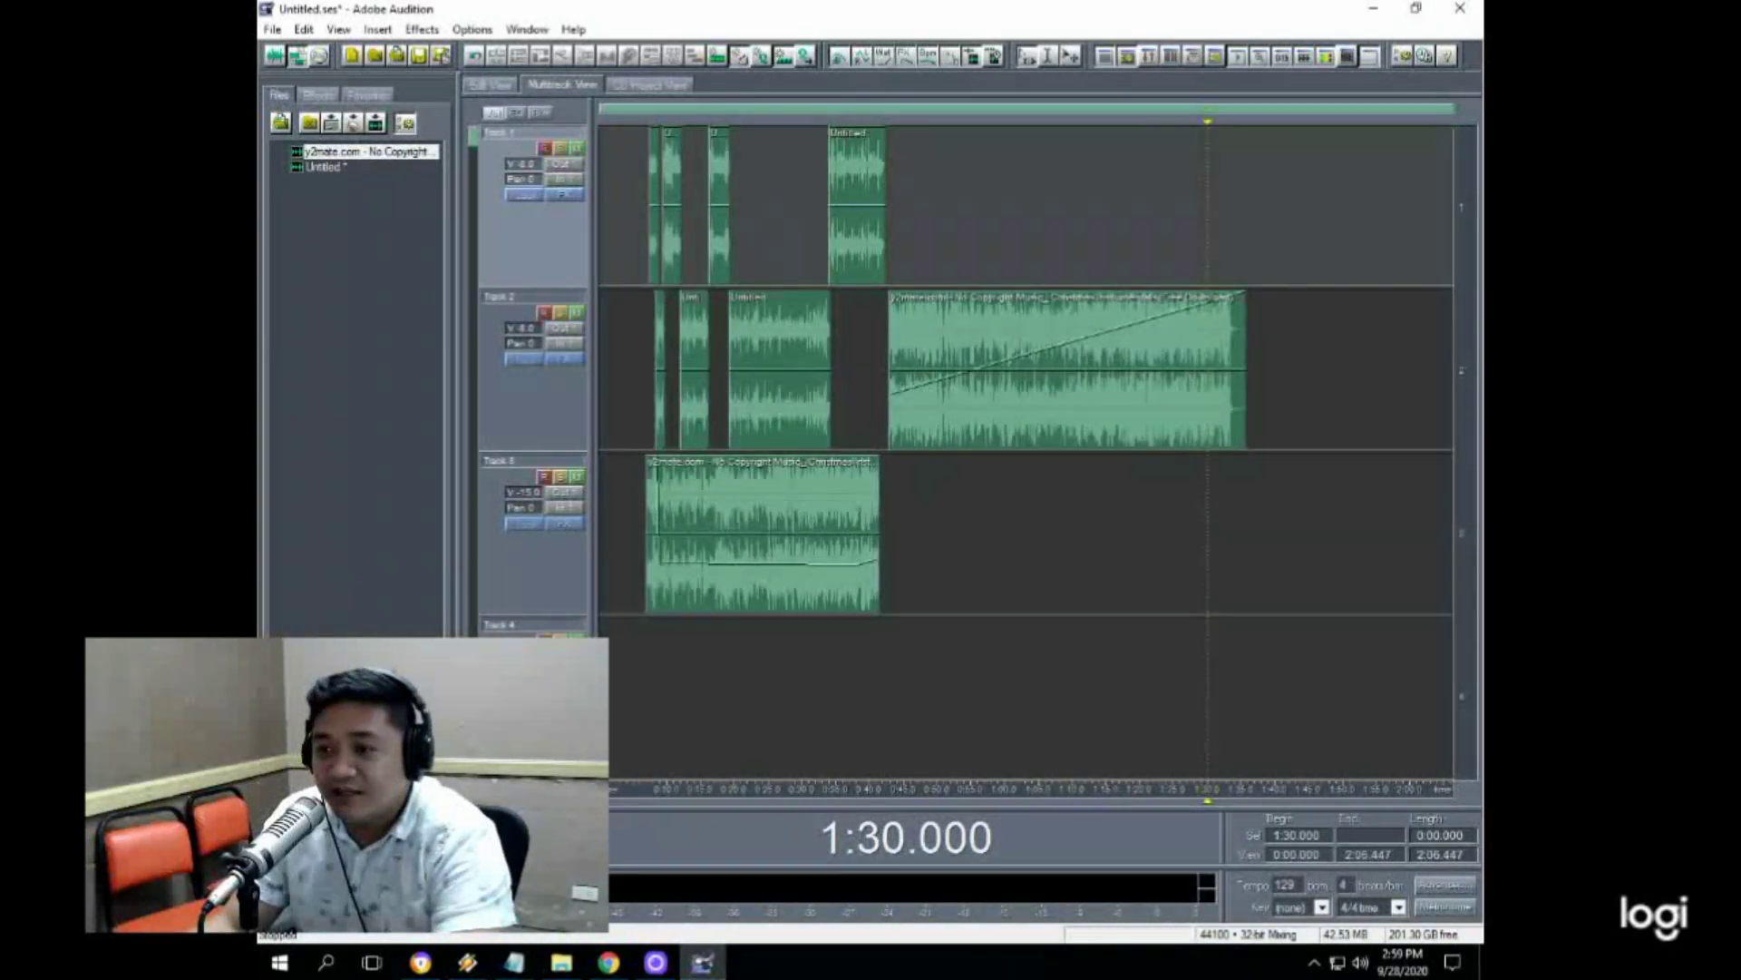
# Step: Compare the closing voice section around 0:38.4 with the ending of the second music clip, playing it from 1:28.733 and 1:31.699
pyautogui.click(851, 369)
pyautogui.scroll(3, 860, 112)
pyautogui.click(845, 332)
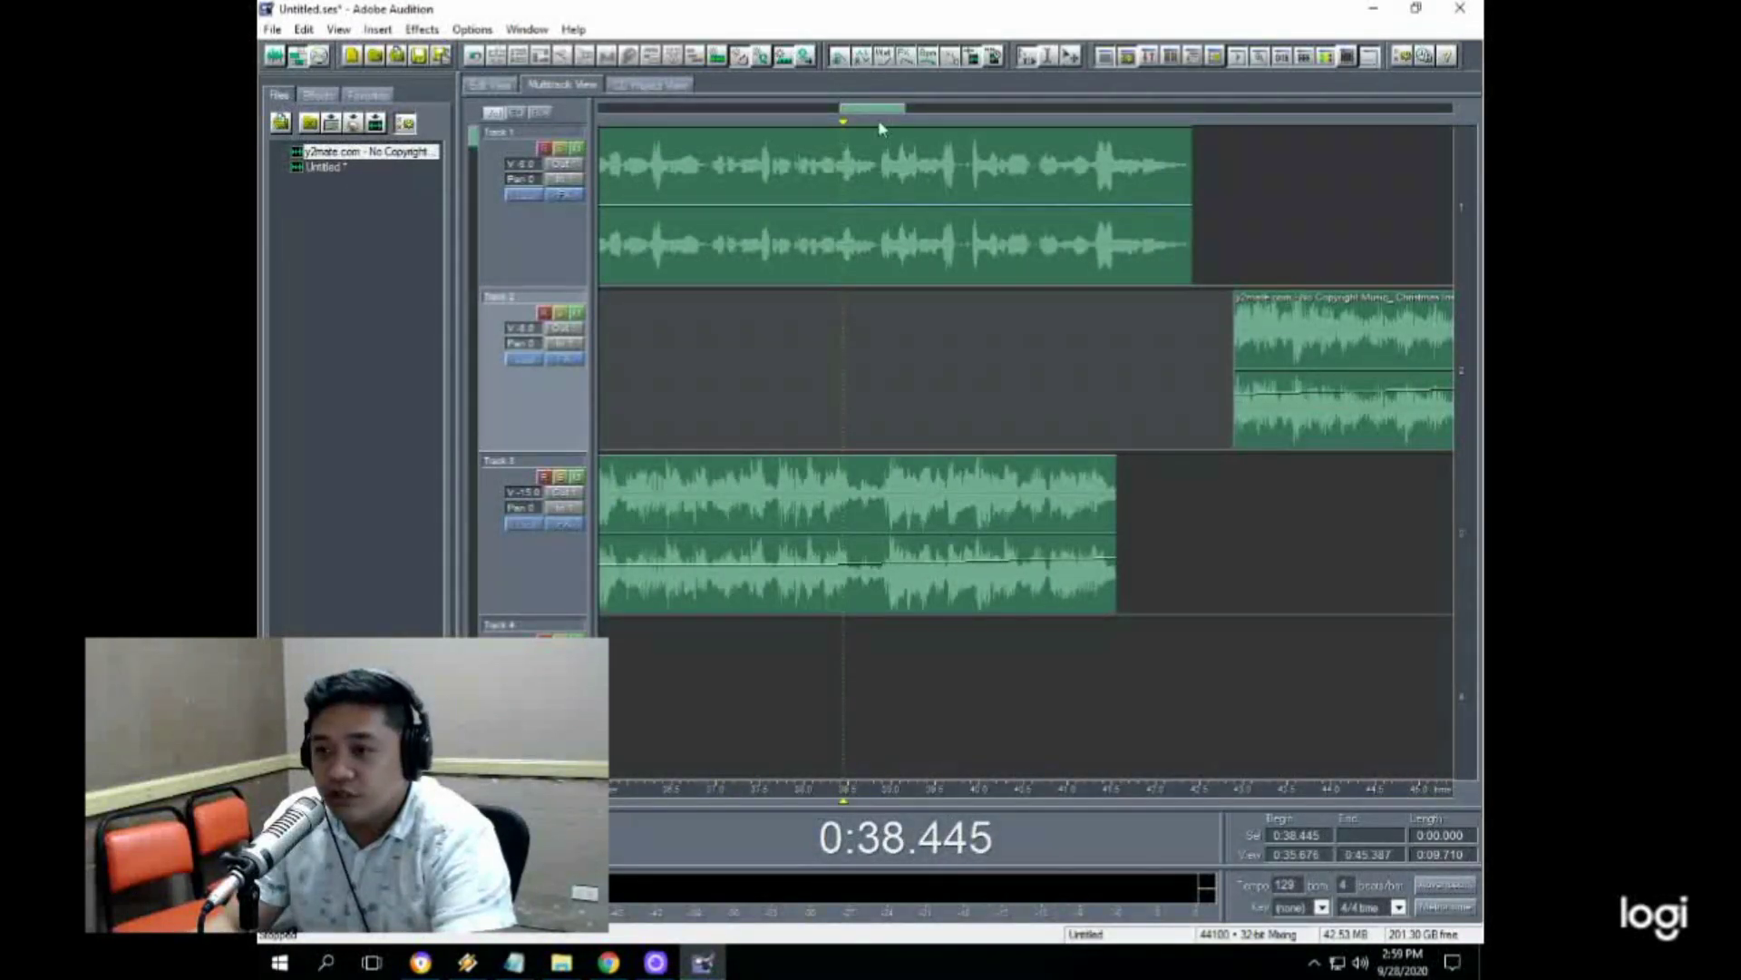
pyautogui.scroll(-5, 878, 118)
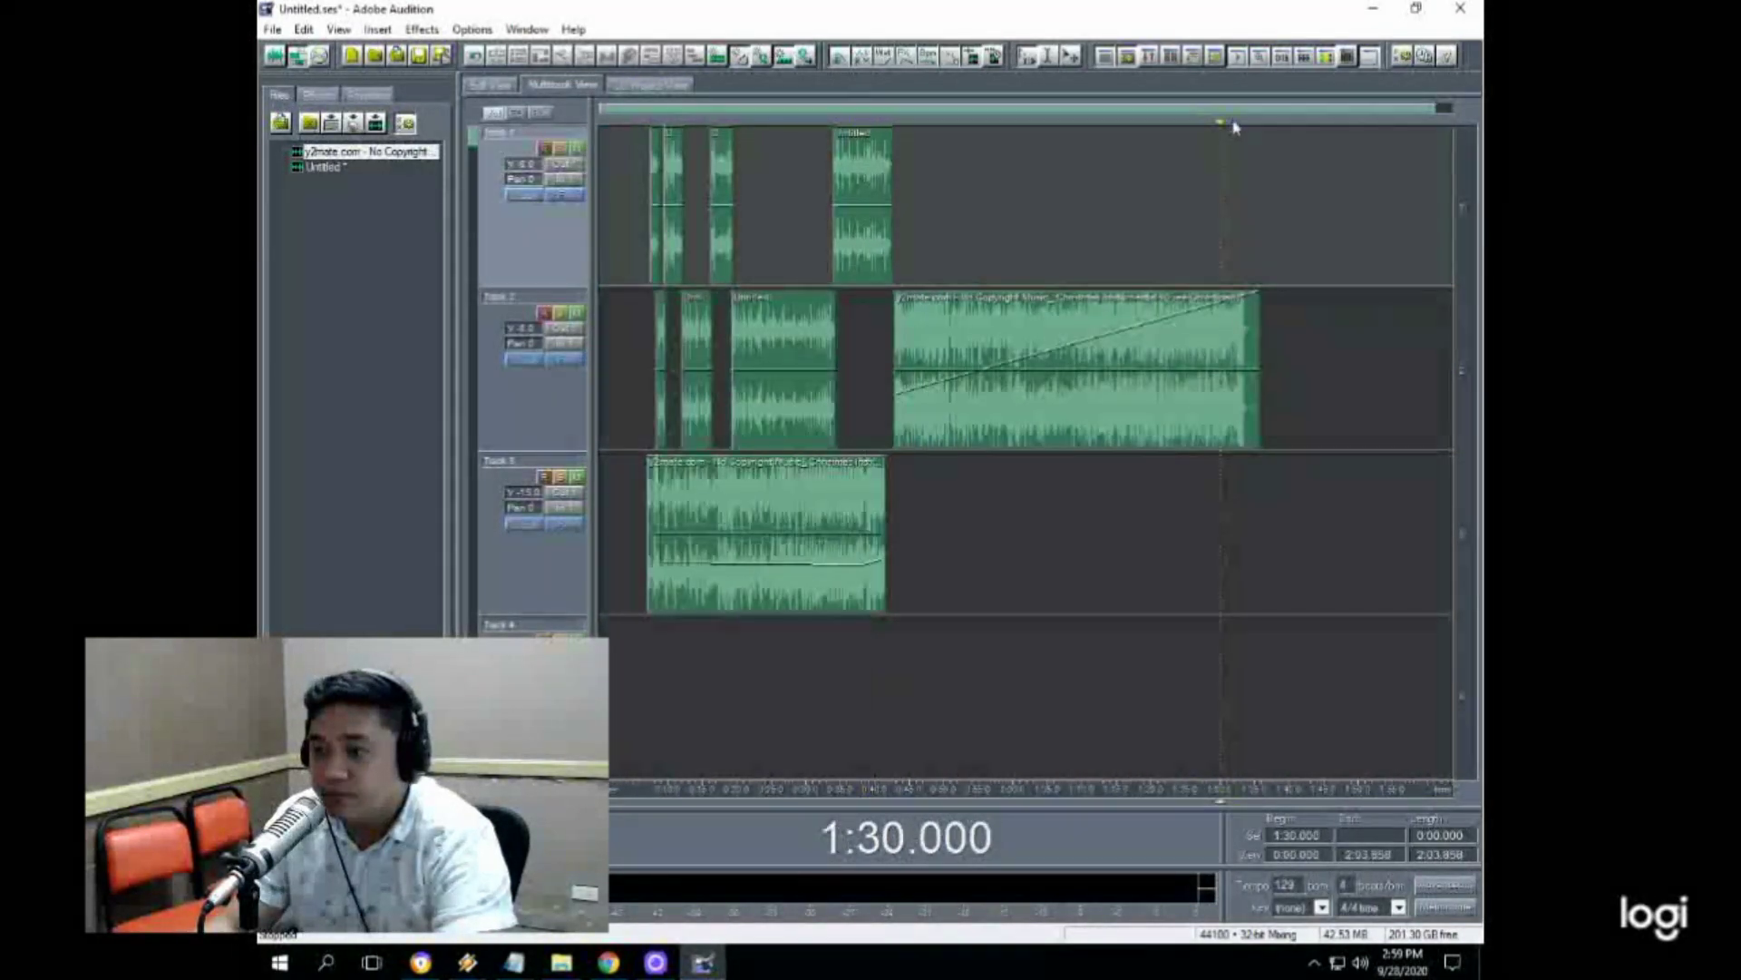
pyautogui.scroll(2, 1233, 127)
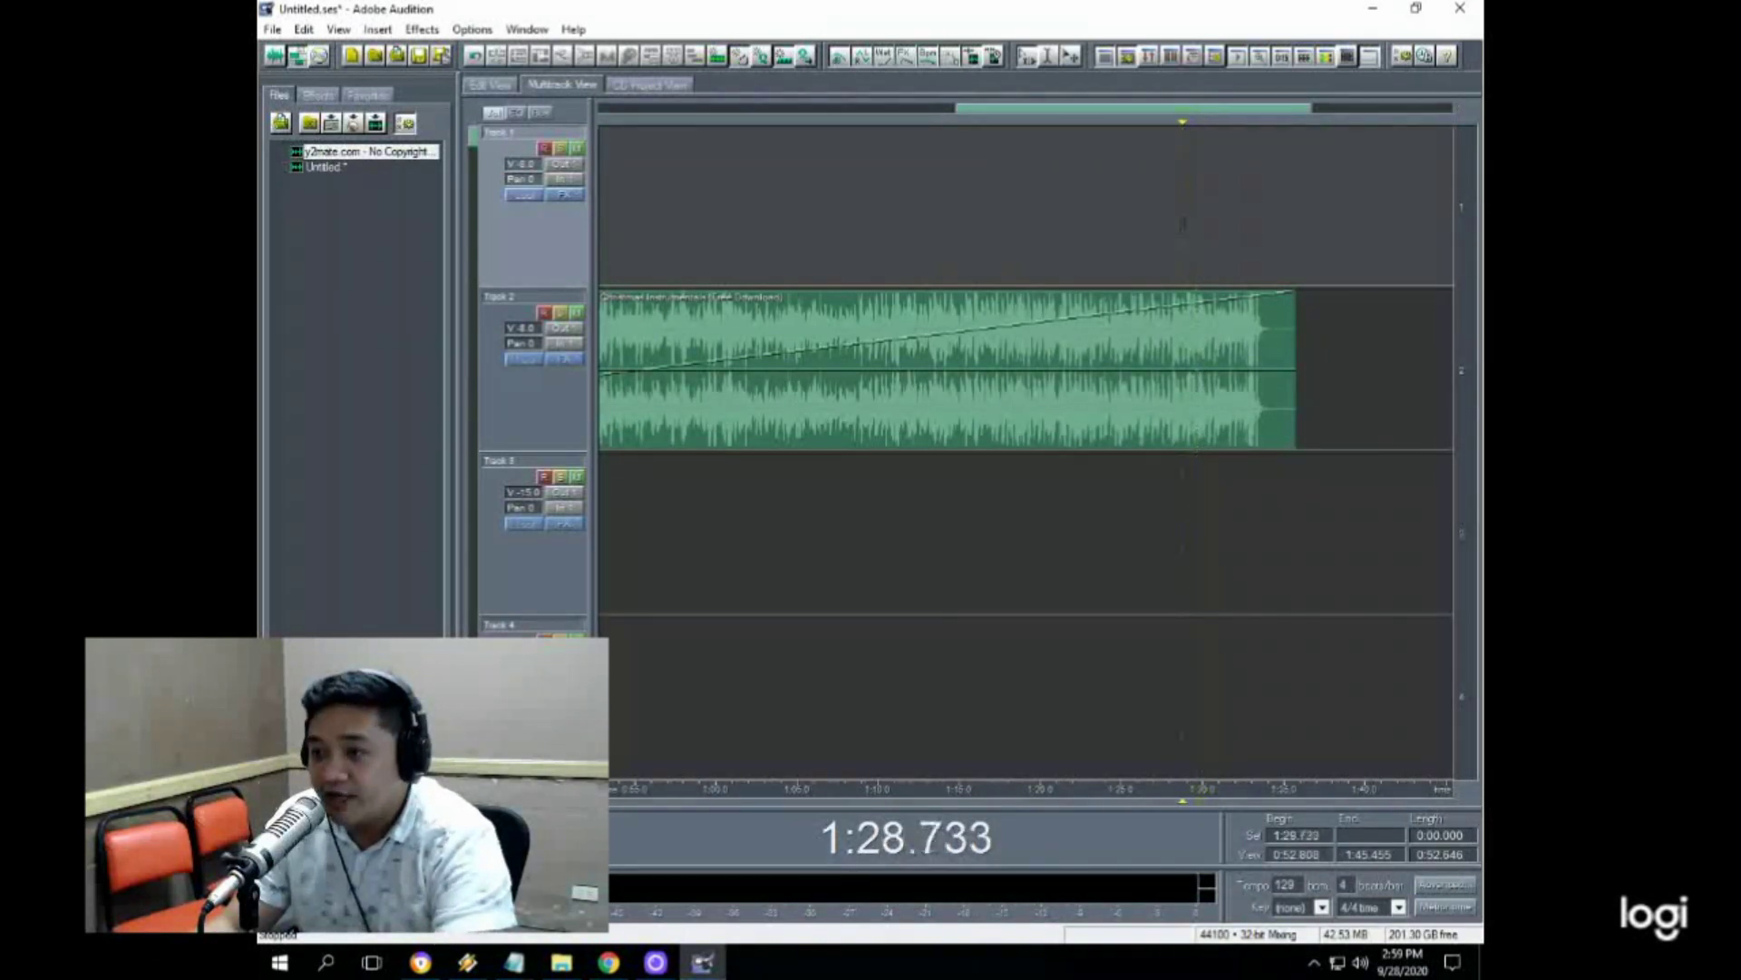
pyautogui.press('space')
pyautogui.press('space')
pyautogui.scroll(3, 1235, 125)
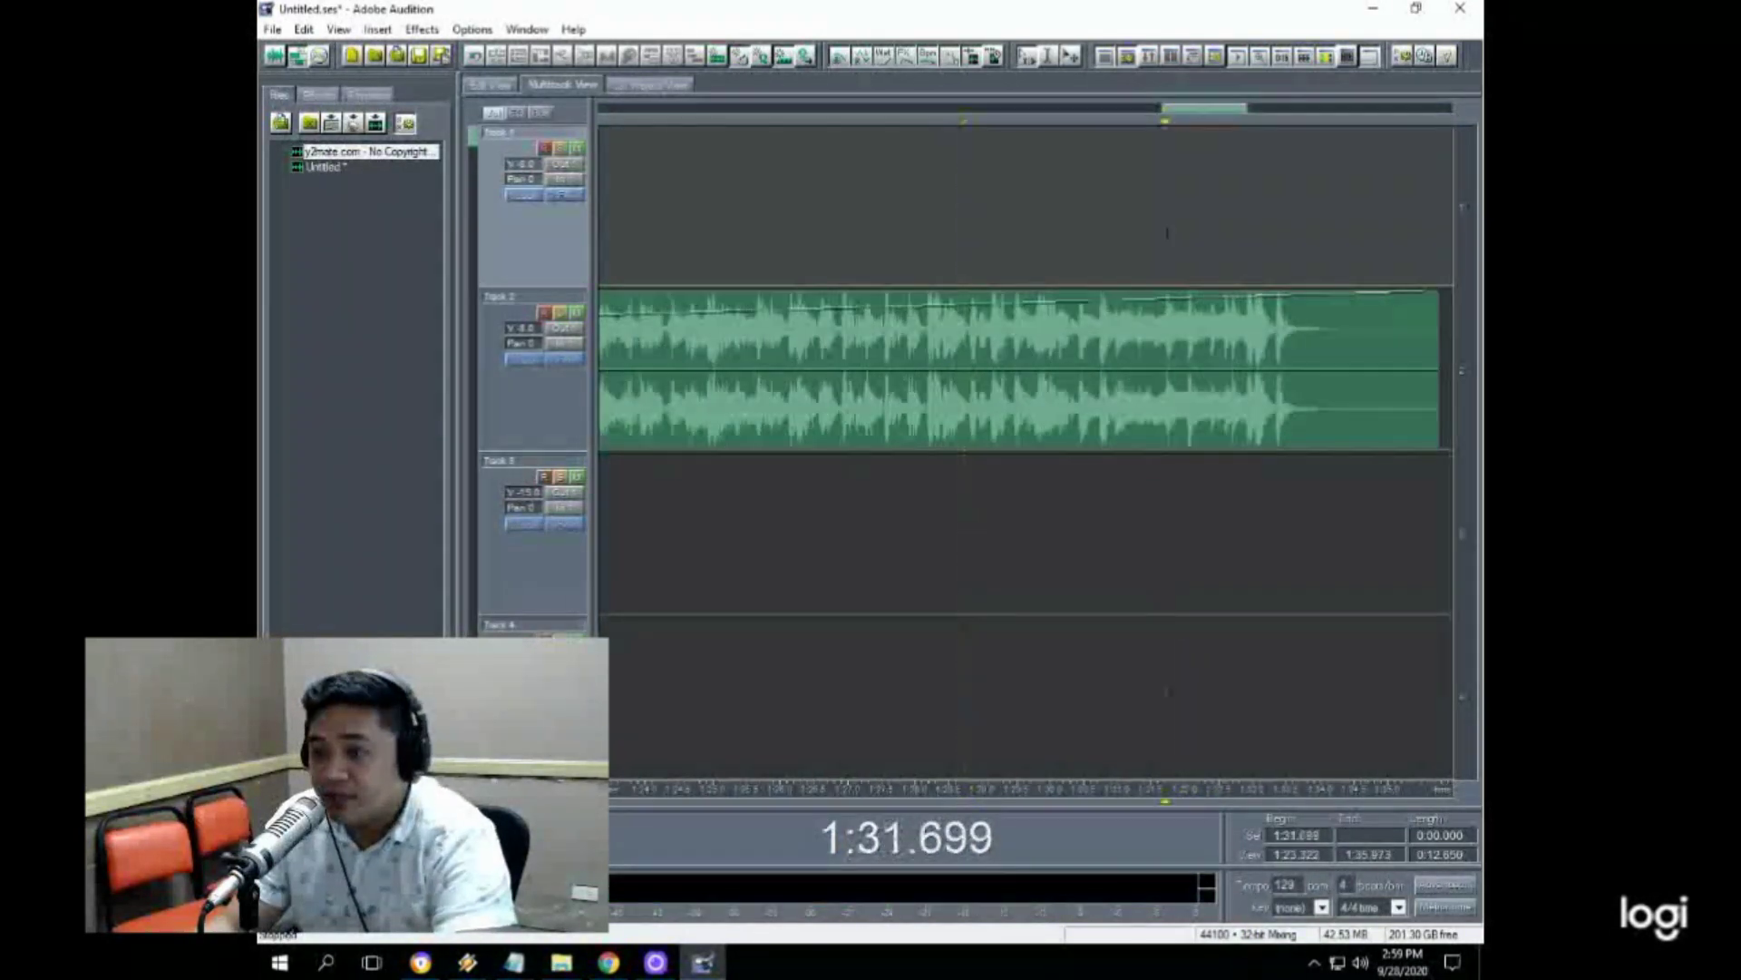
pyautogui.press('space')
# Step: Play the music ending from 1:30.379 to find the cut point, and split the Track 2 music clip at 1:28.150
pyautogui.click(1075, 363)
pyautogui.press('space')
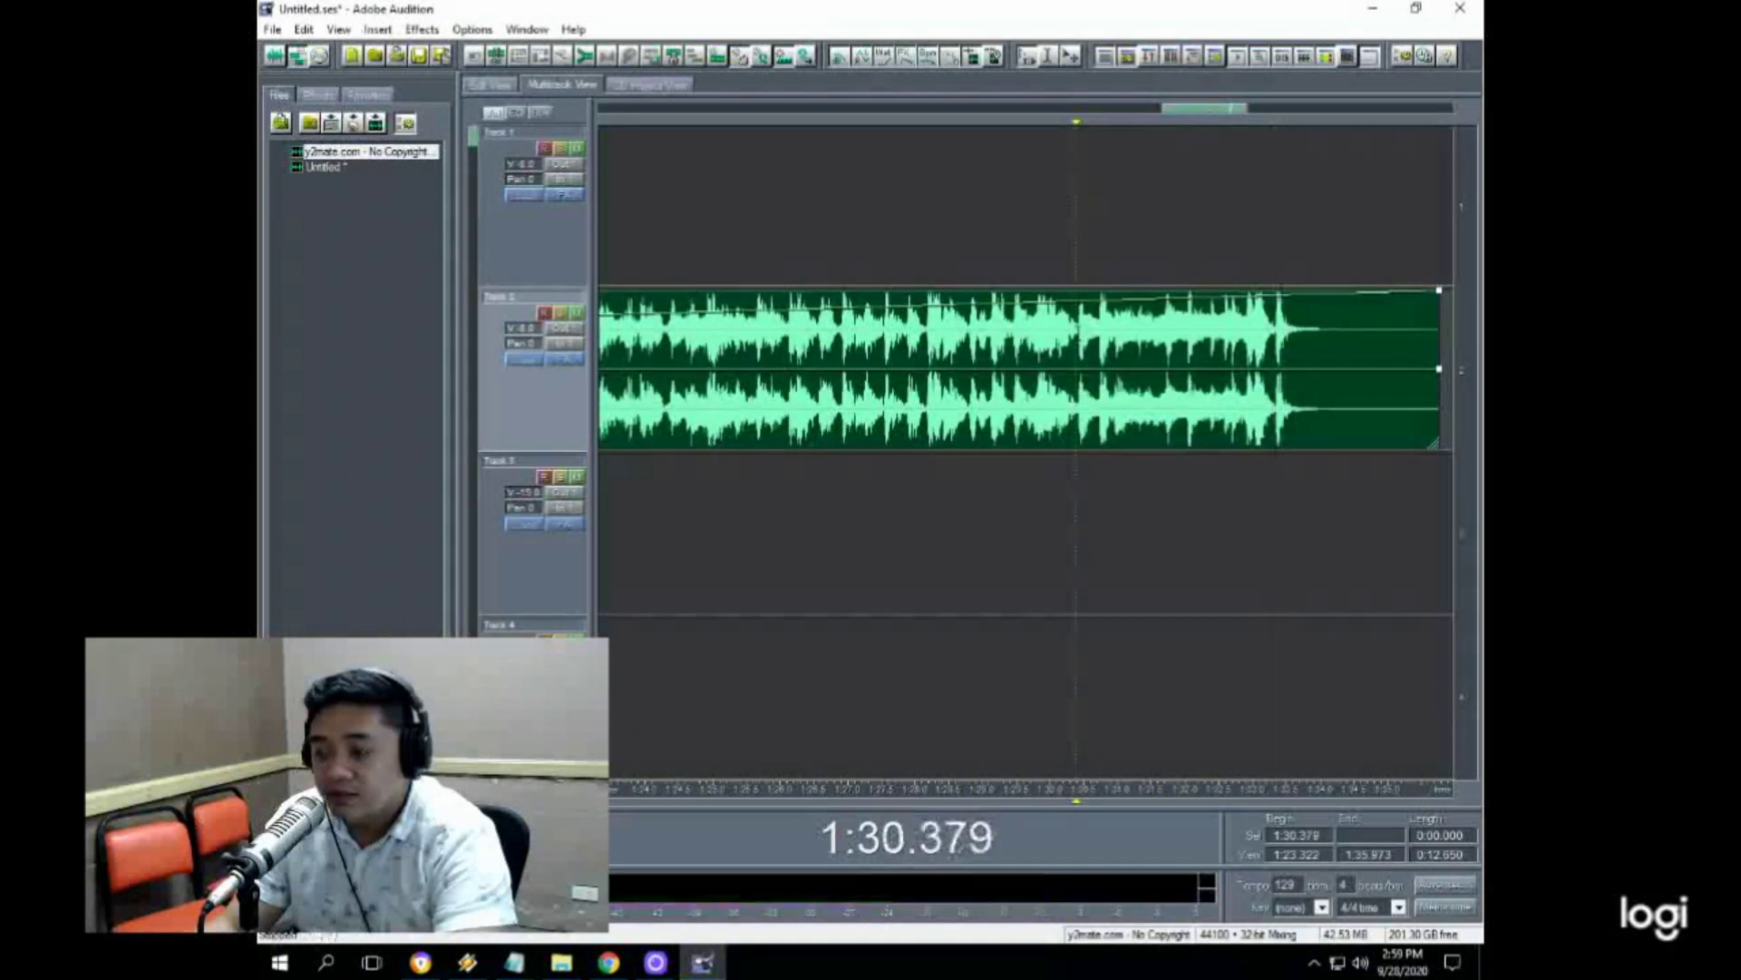
pyautogui.press('space')
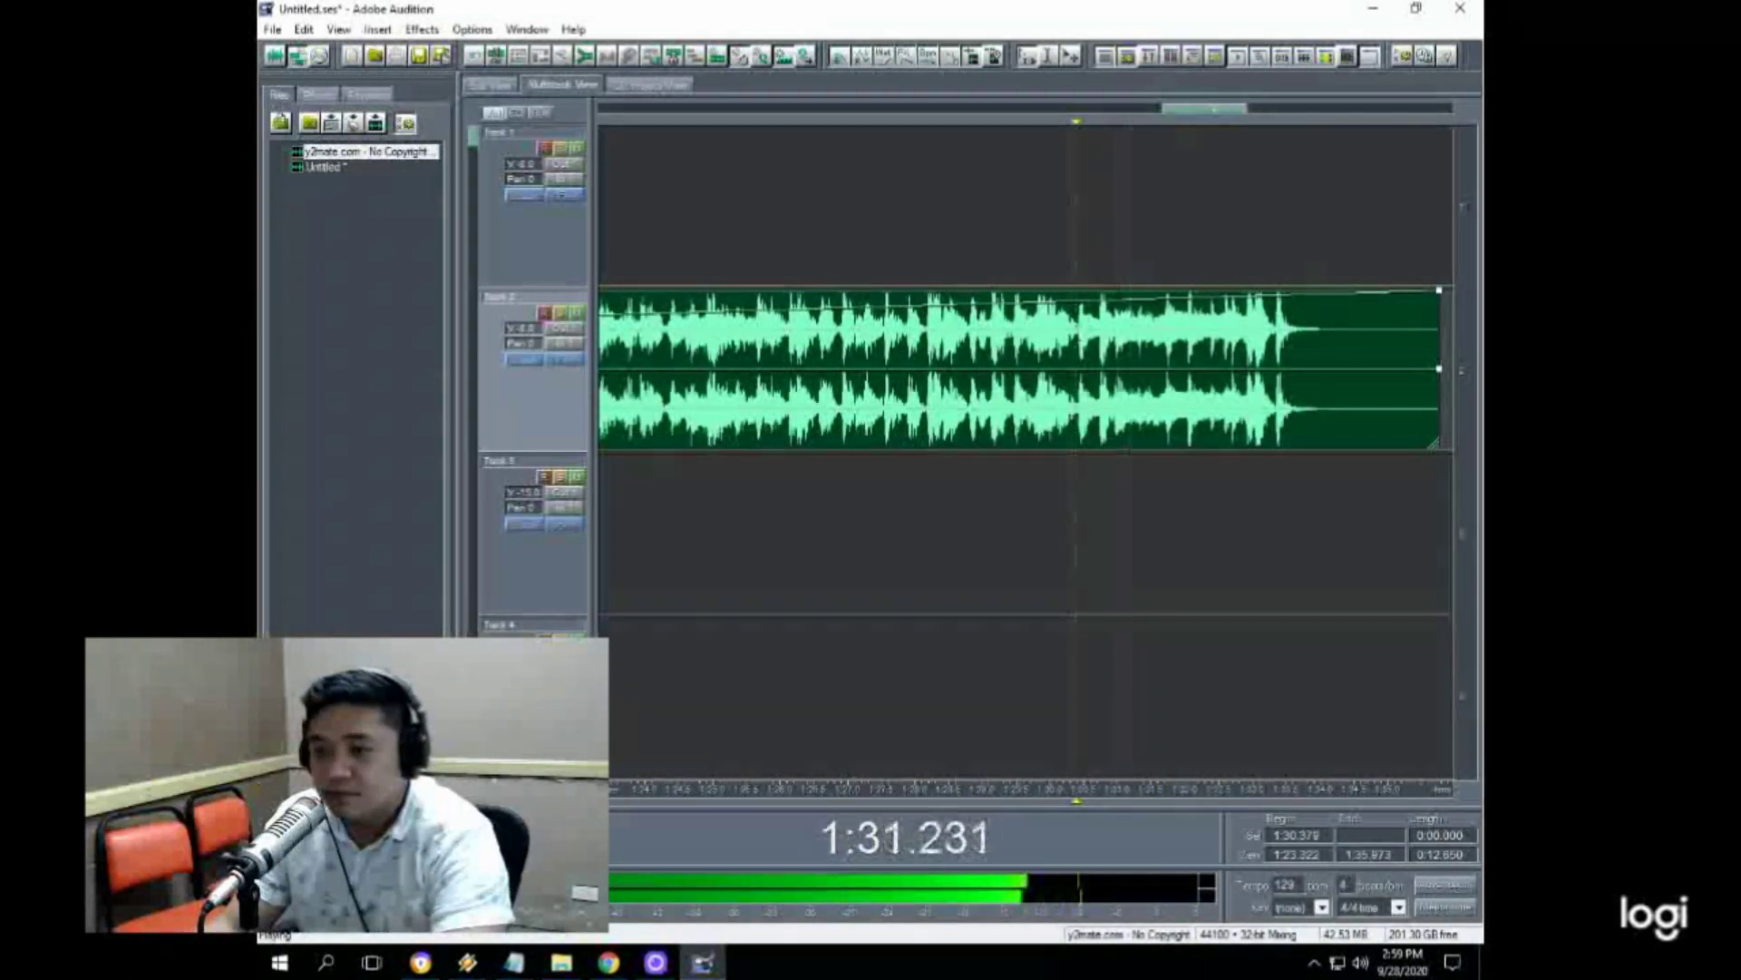
pyautogui.press('space')
pyautogui.press('space')
pyautogui.press('space')
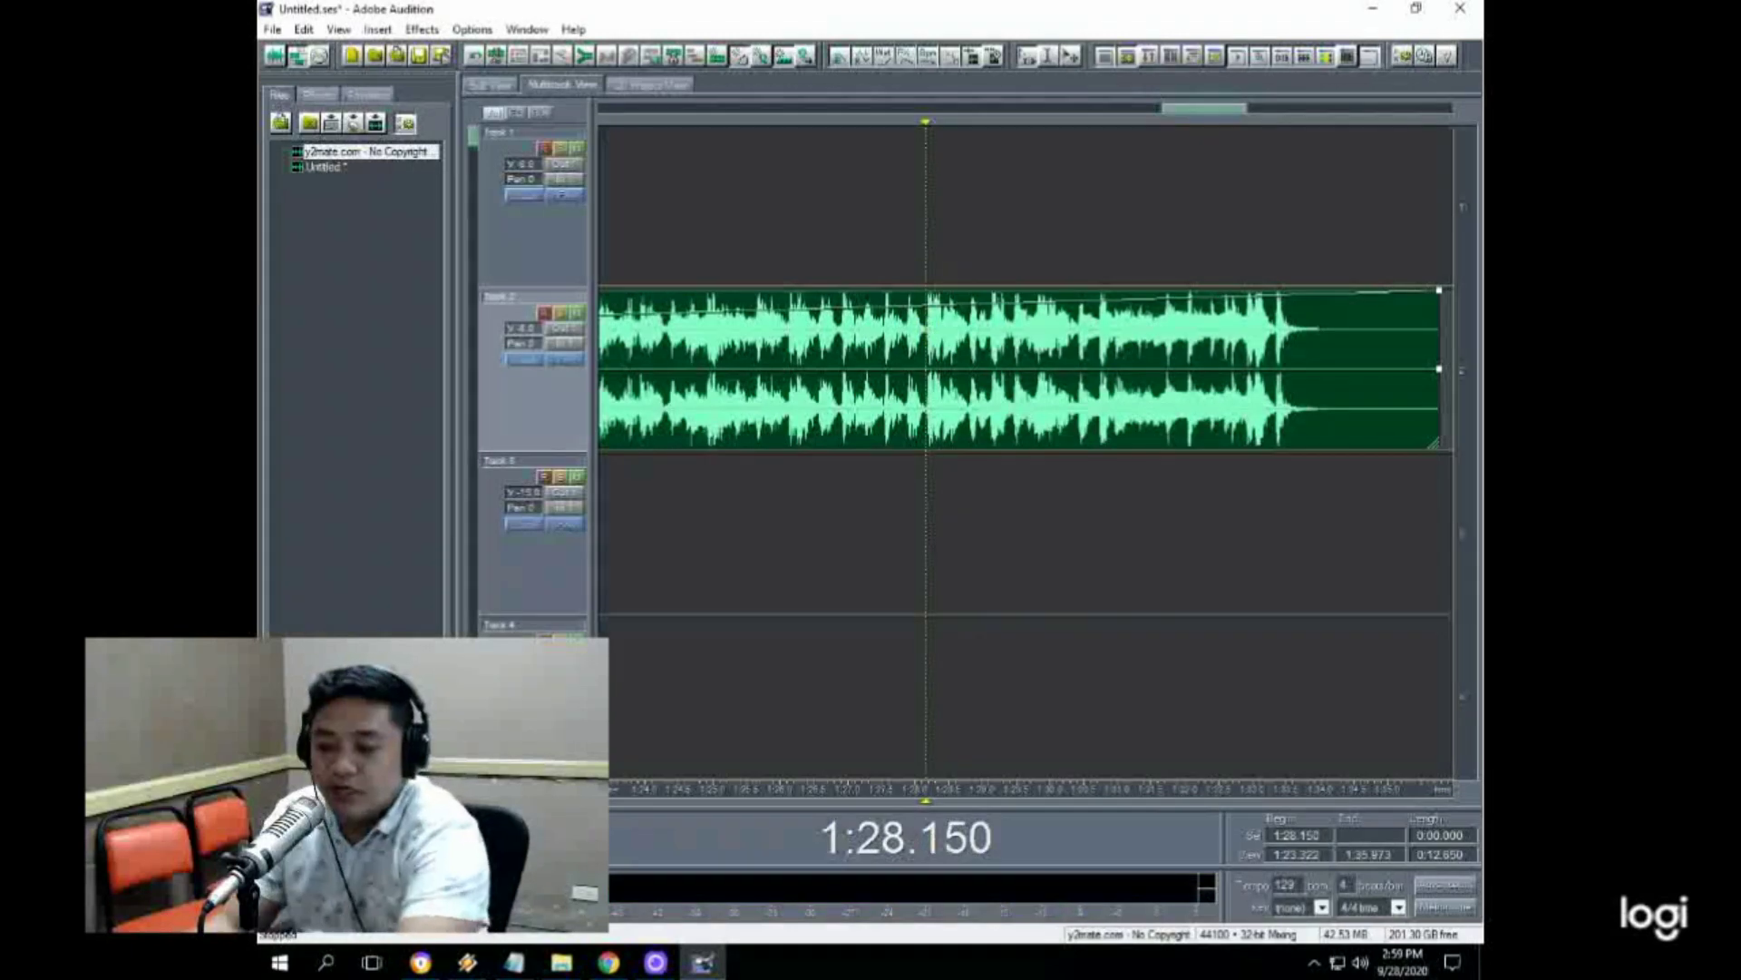
pyautogui.hotkey('ctrl', 'k')
# Step: Move the split-off music ending back on Track 2 under the closing voice, and shift the main music part out of the way
pyautogui.scroll(-5, 1244, 118)
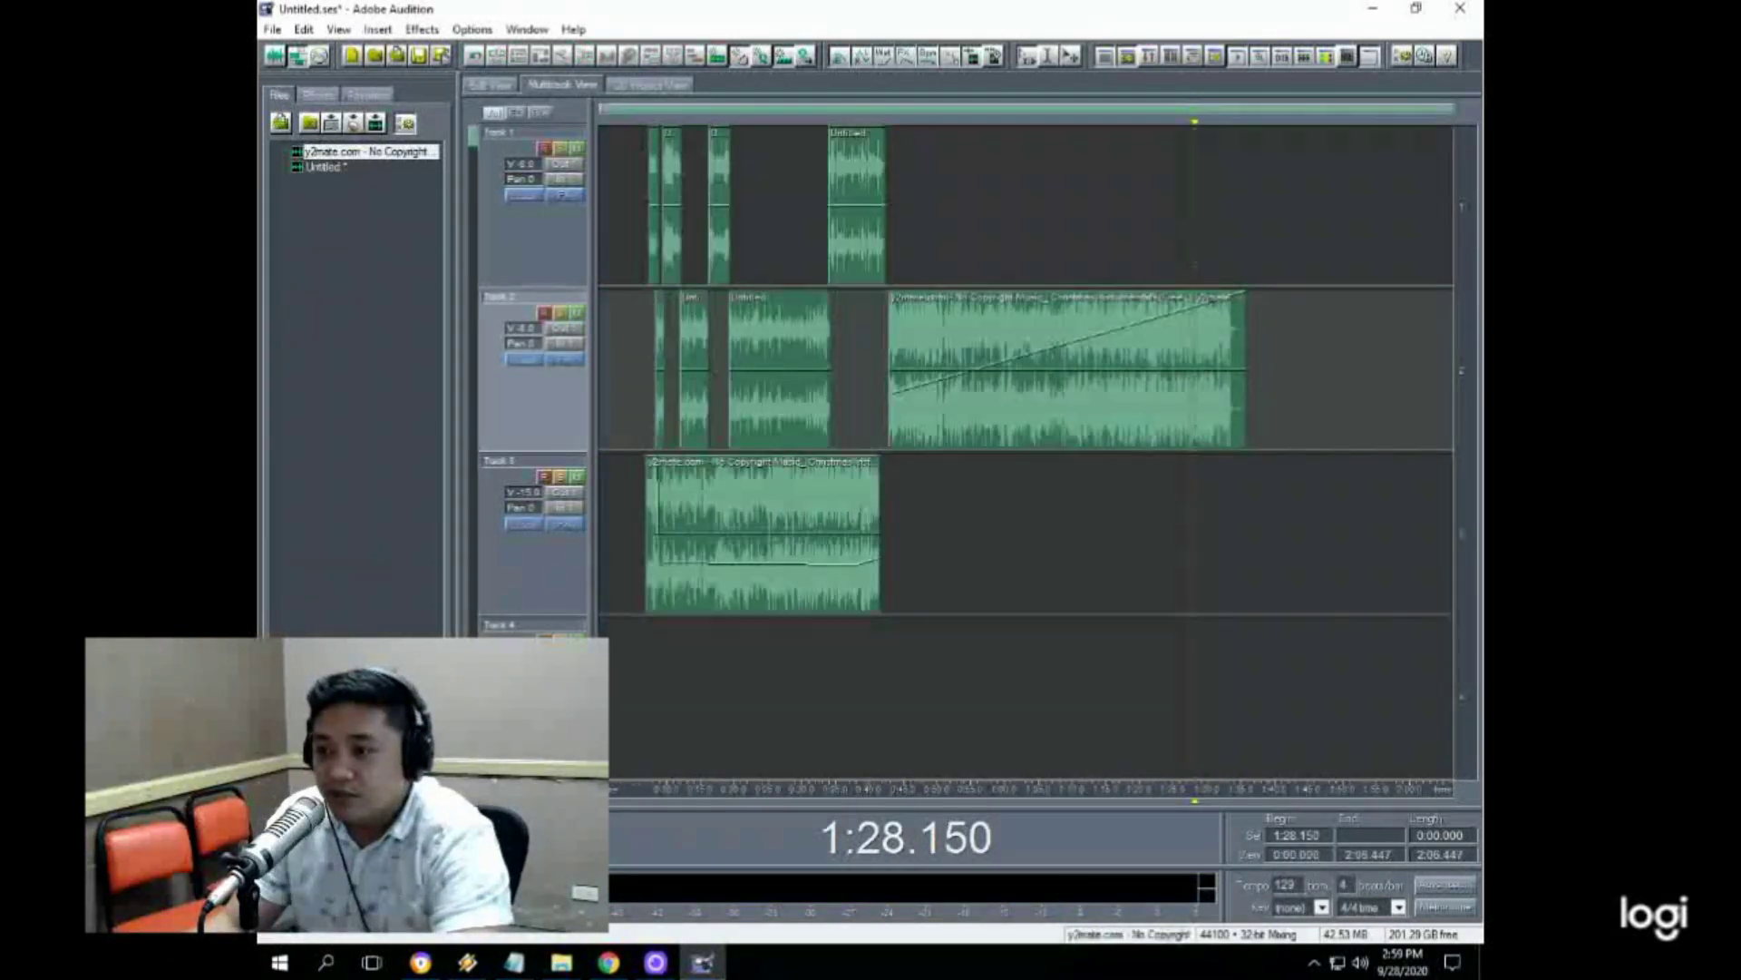
pyautogui.moveTo(1220, 372); pyautogui.dragTo(887, 372)
pyautogui.moveTo(1044, 372); pyautogui.dragTo(1226, 372)
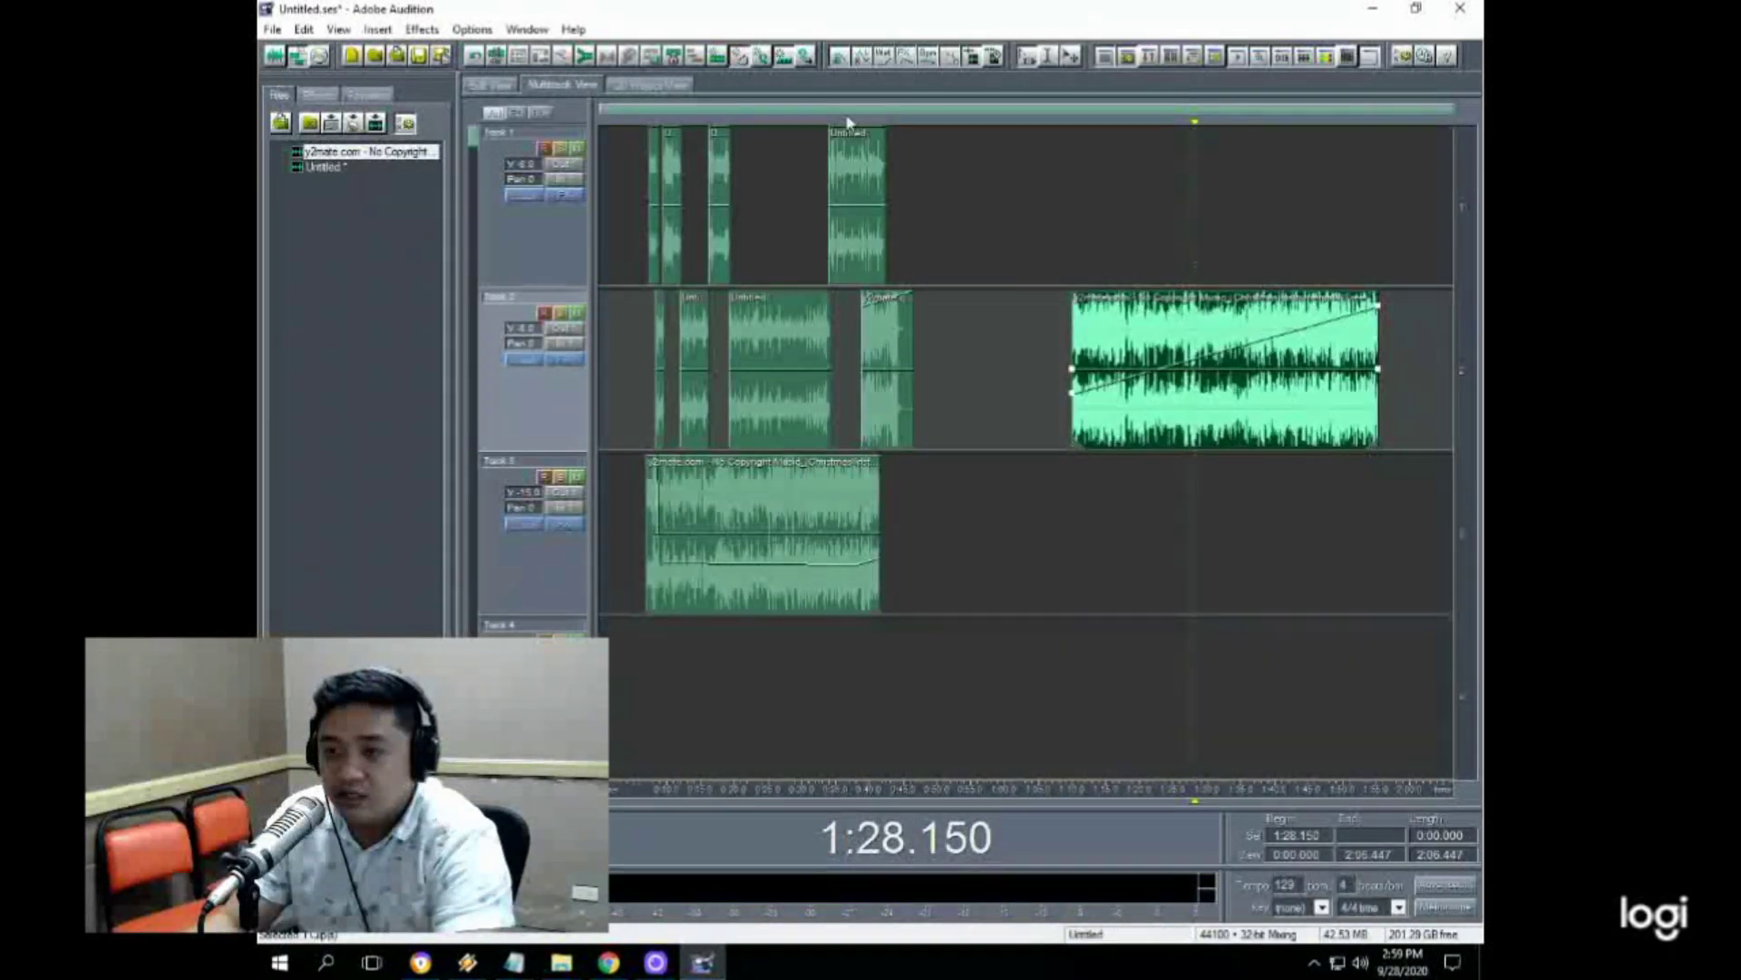
# Step: Fine-position the music ending on Track 2 so it starts at about 0:37.7 and finishes just after the closing voice
pyautogui.scroll(5, 862, 121)
pyautogui.click(1040, 311)
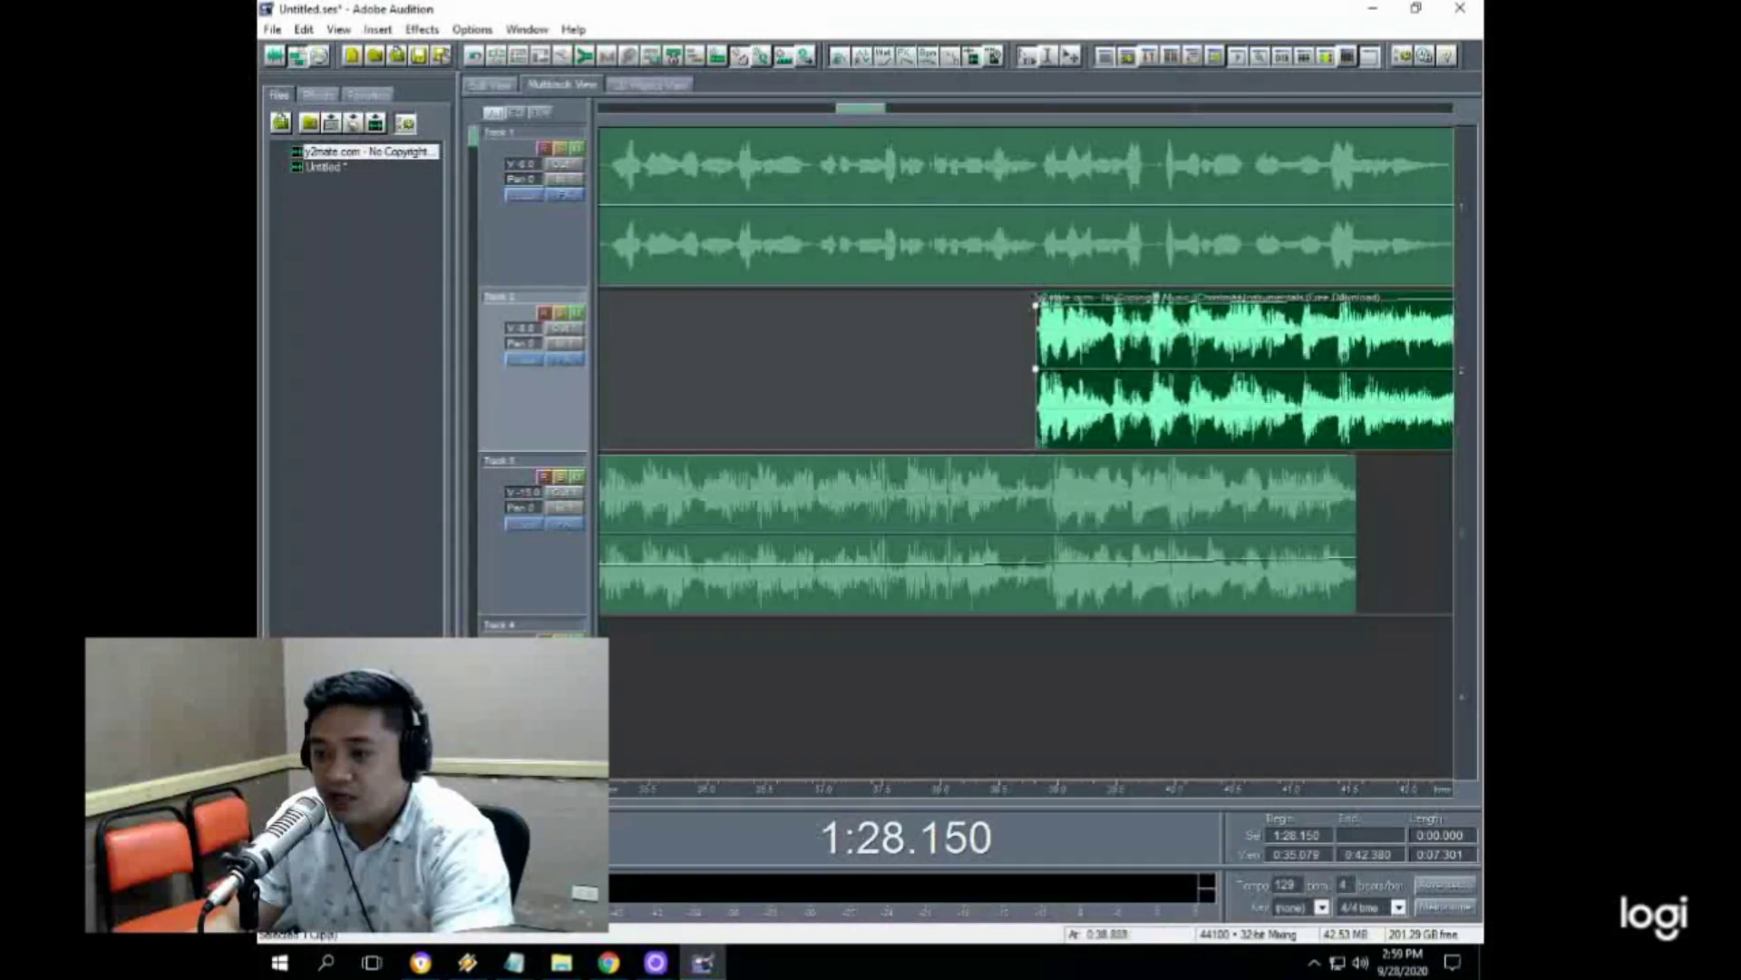
pyautogui.moveTo(1155, 297); pyautogui.dragTo(1177, 297)
pyautogui.click(998, 348)
pyautogui.scroll(-3, 900, 103)
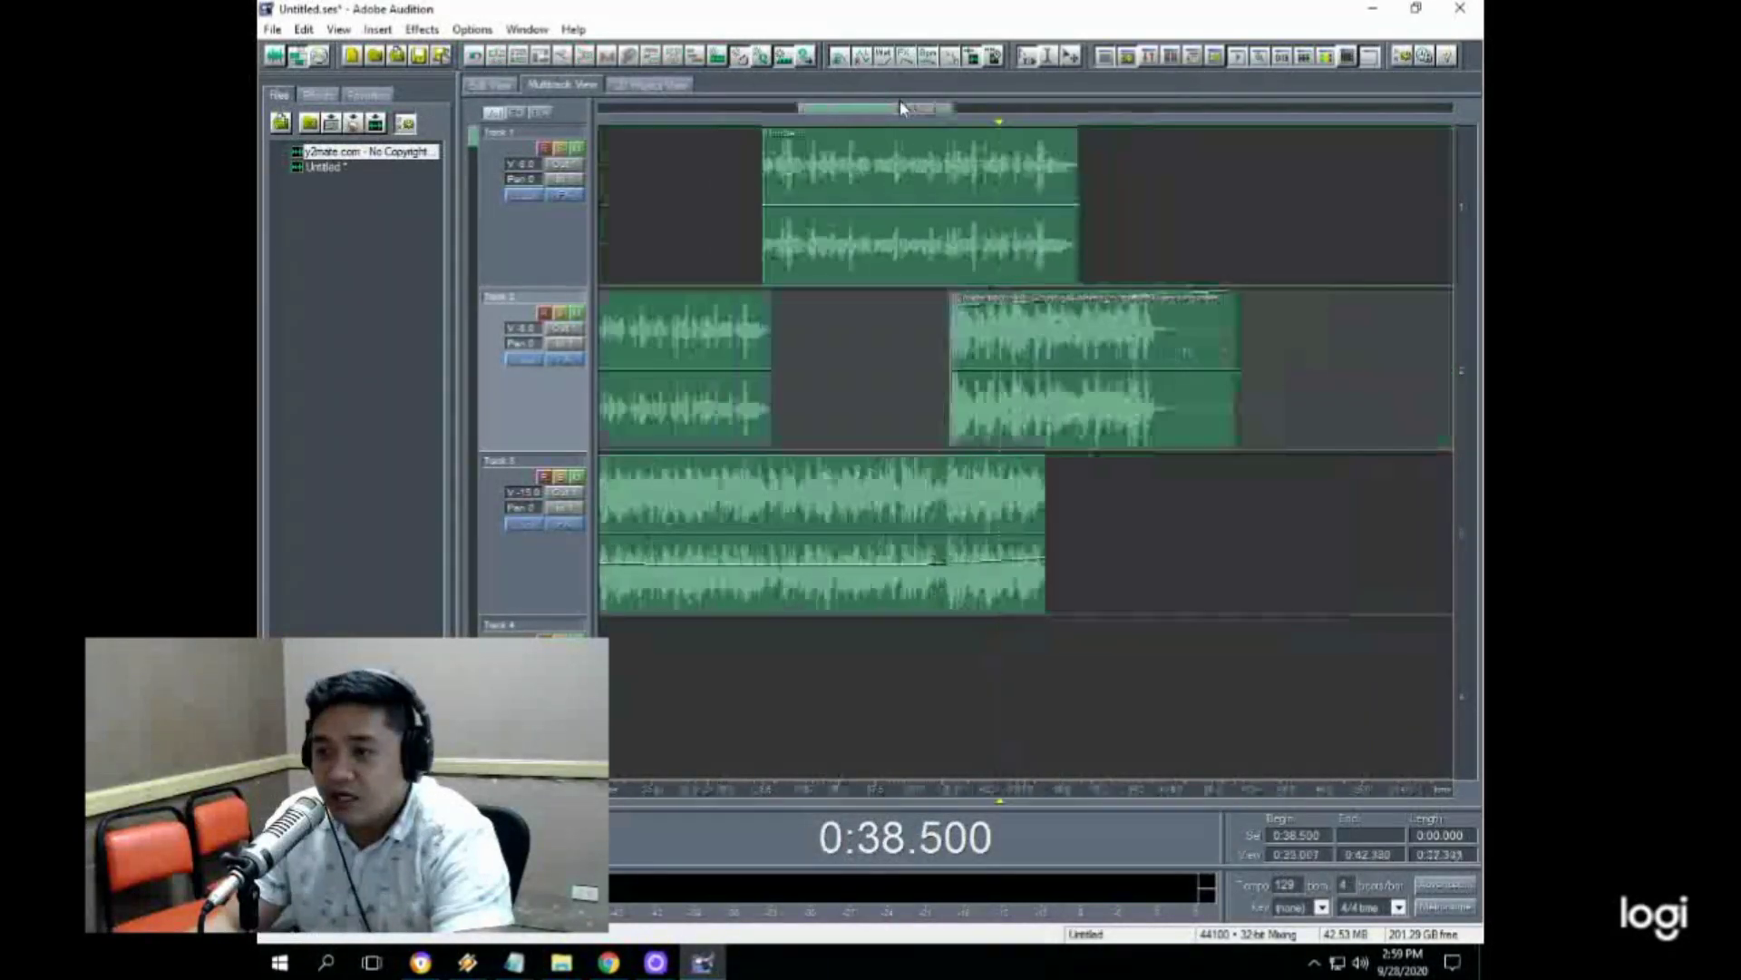
pyautogui.scroll(2, 897, 107)
pyautogui.moveTo(1088, 381); pyautogui.dragTo(1048, 372)
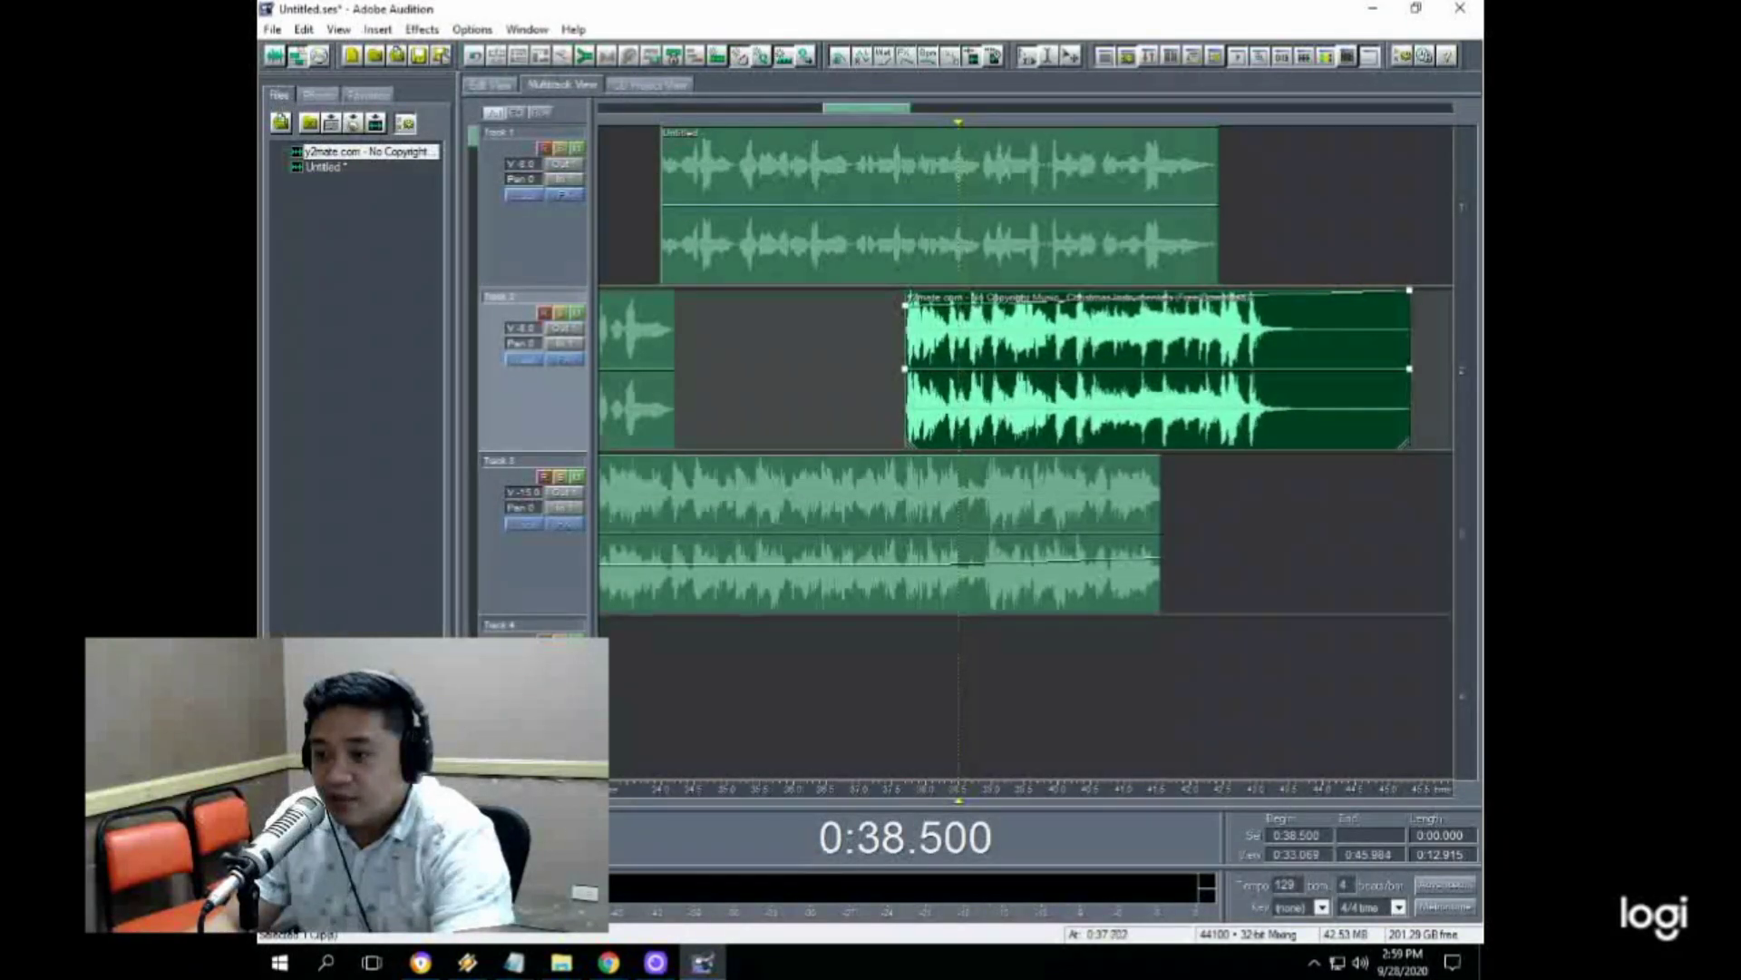
# Step: Fade in the Track 2 music ending with its volume envelope, from silence at its start to about 0:38.0
pyautogui.scroll(2, 888, 116)
pyautogui.click(976, 318)
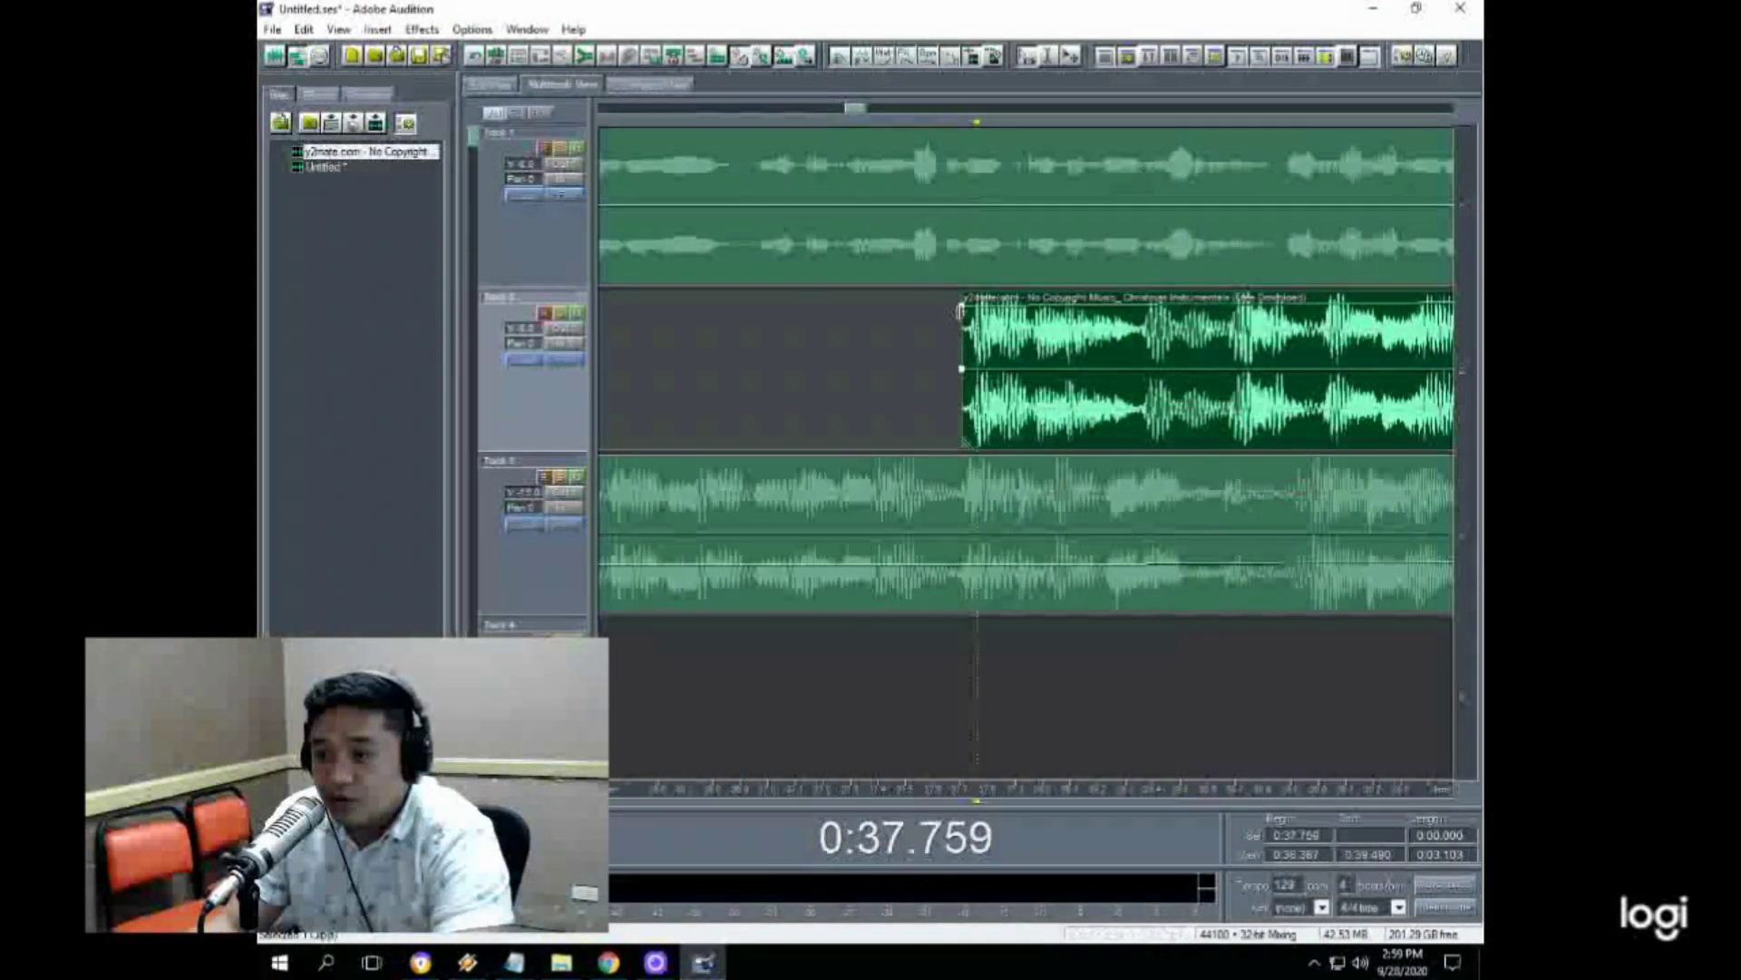
pyautogui.moveTo(962, 308); pyautogui.dragTo(1033, 405)
# Step: Fade out the Track 3 music with its volume envelope down to 0:38.100, split it there and delete the remainder
pyautogui.click(898, 581)
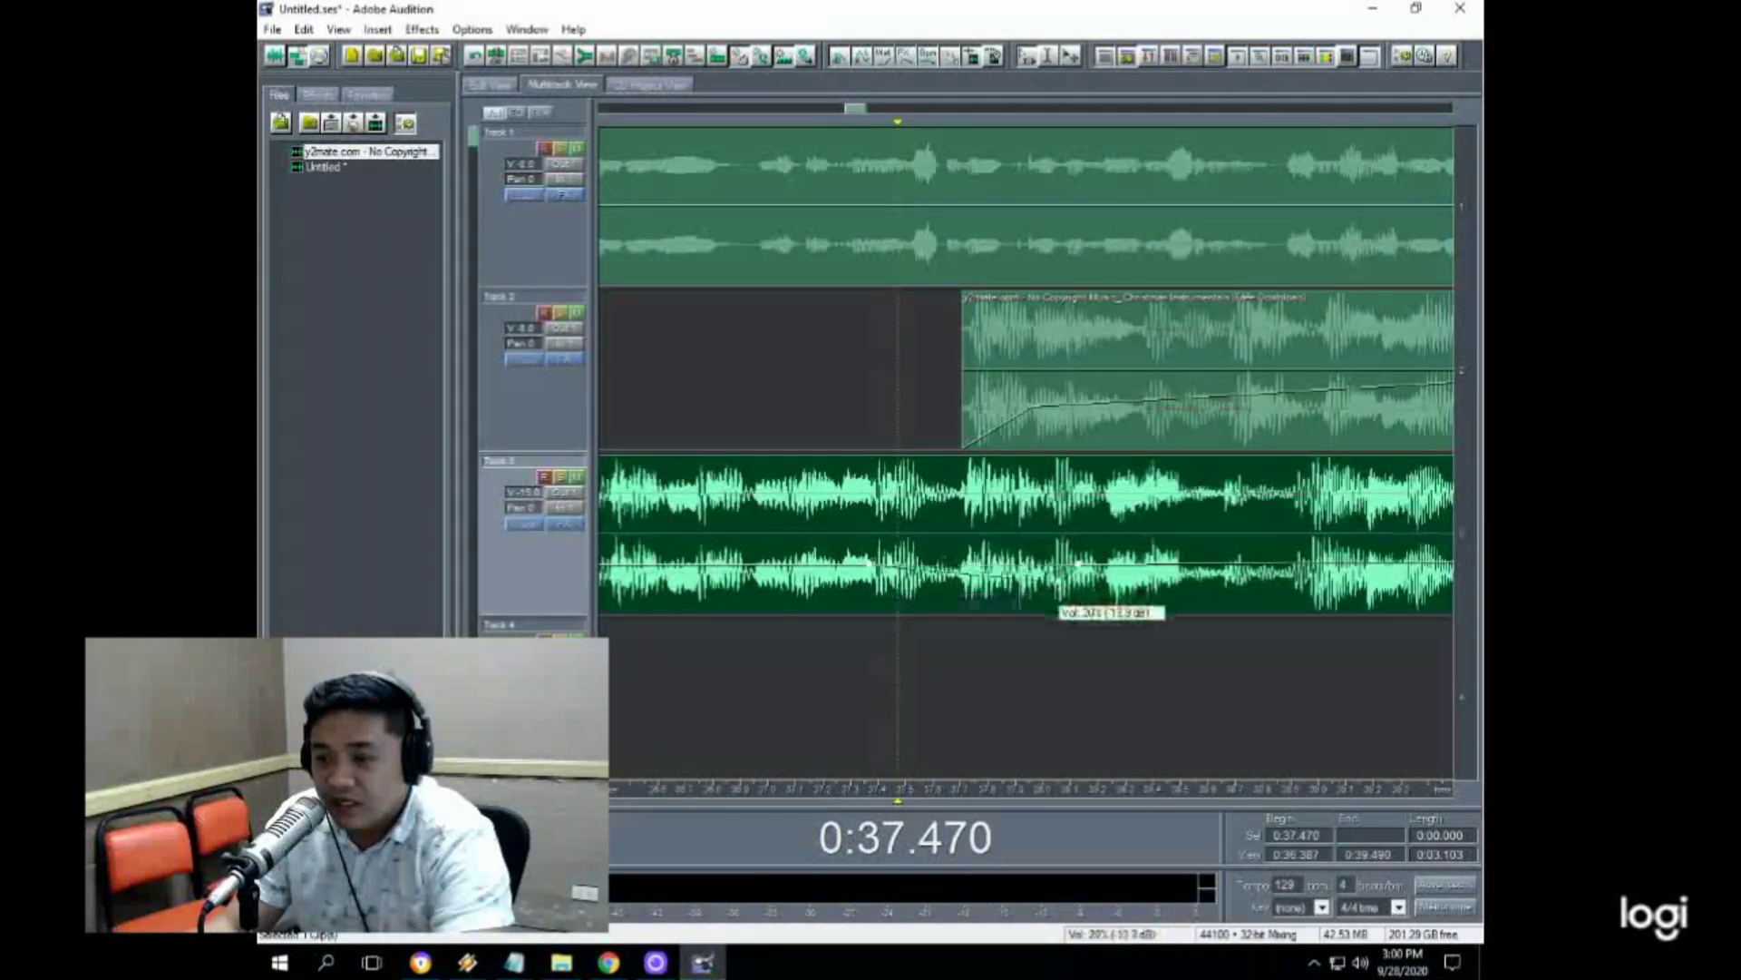
pyautogui.moveTo(1079, 564); pyautogui.dragTo(1078, 612)
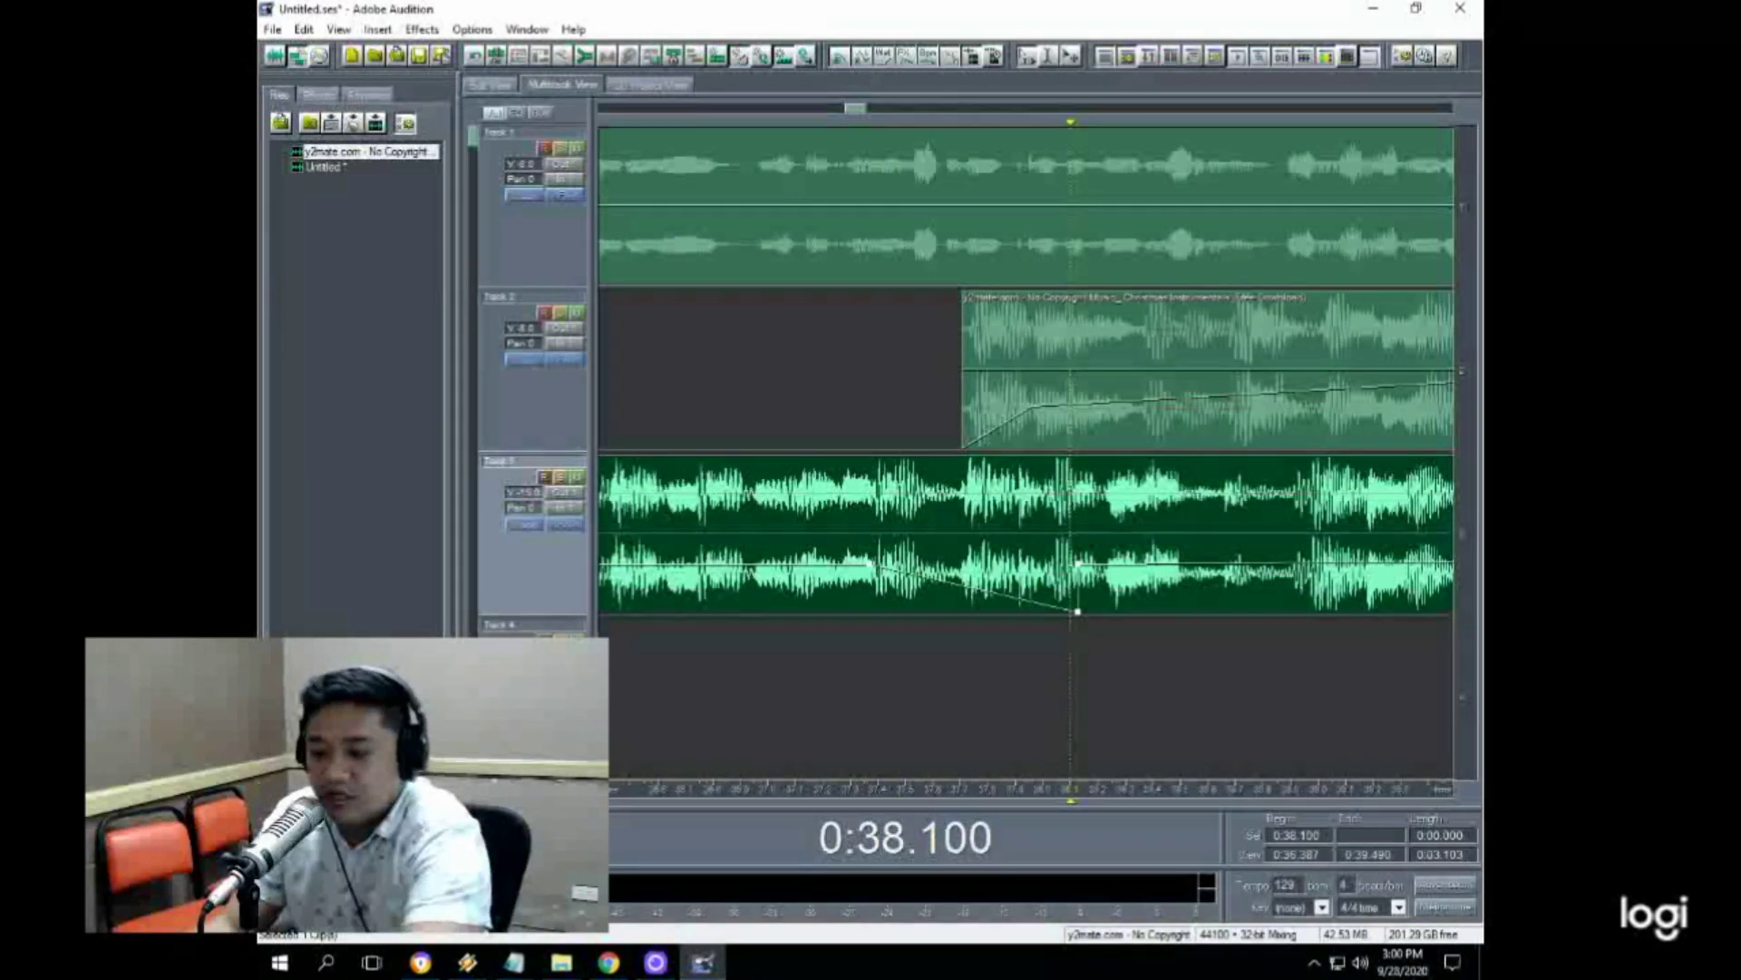
pyautogui.hotkey('ctrl', 'k')
pyautogui.click(1140, 535)
pyautogui.press('Delete')
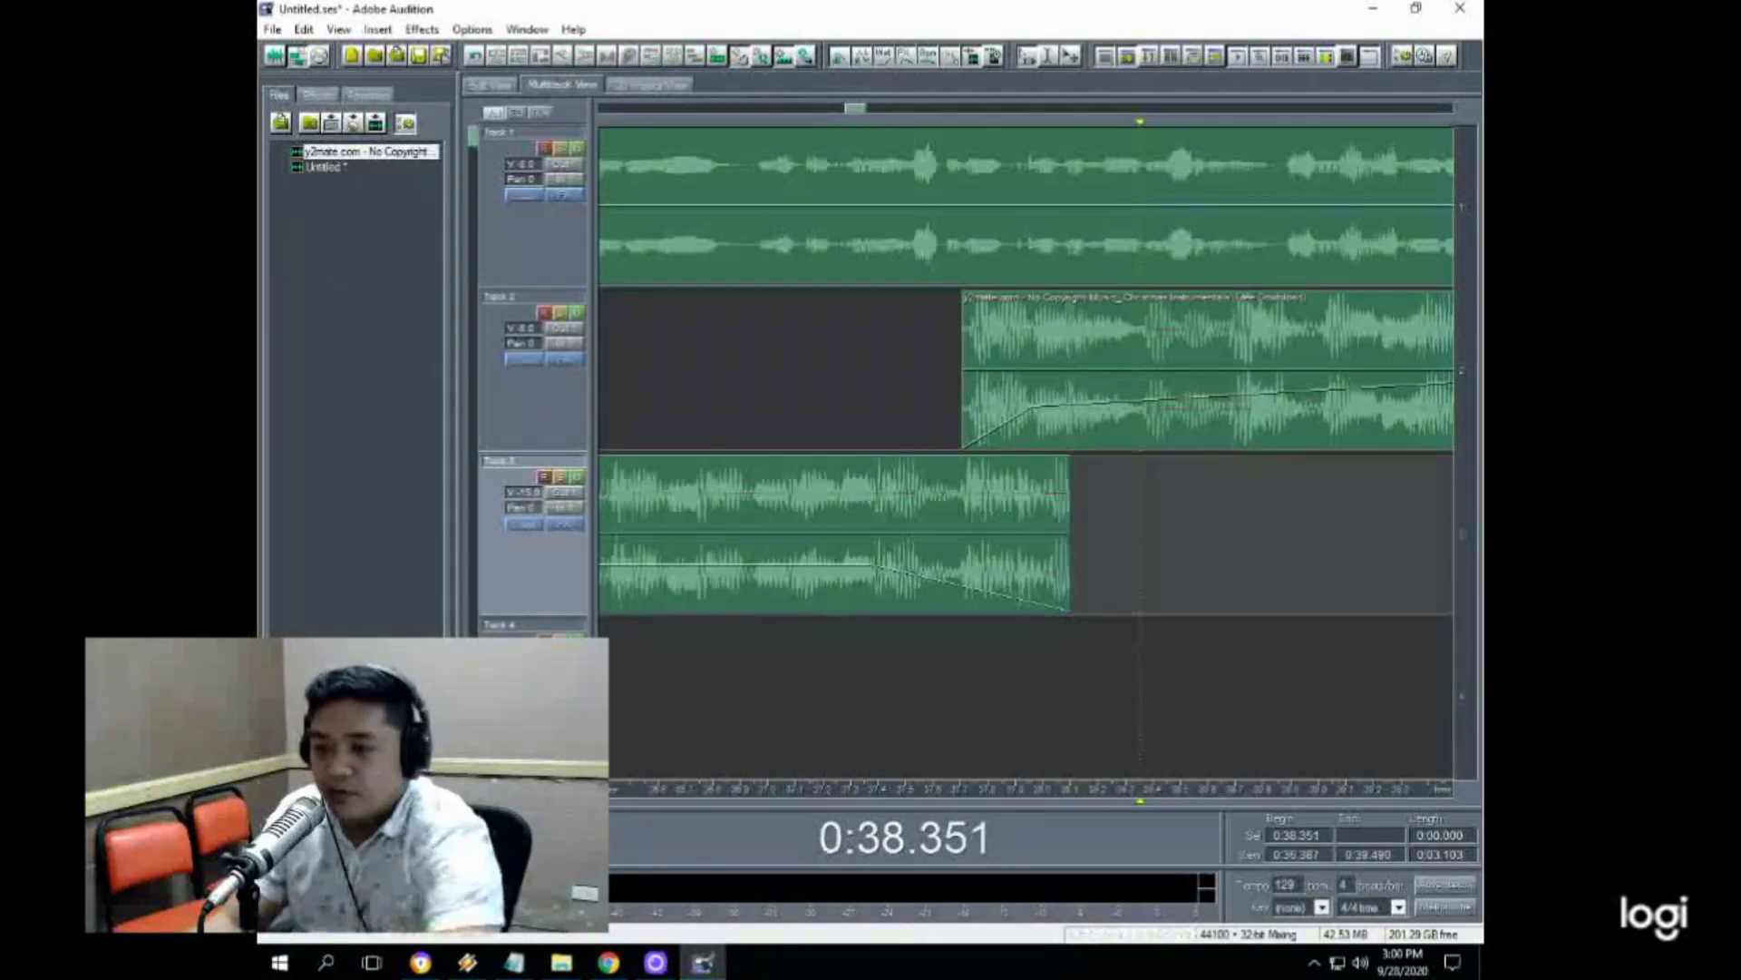
# Step: Play the music crossfade from about 0:37.5, and bend the ending's volume envelope to stay low until about 0:42.0
pyautogui.click(897, 372)
pyautogui.press('space')
pyautogui.scroll(-5, 857, 118)
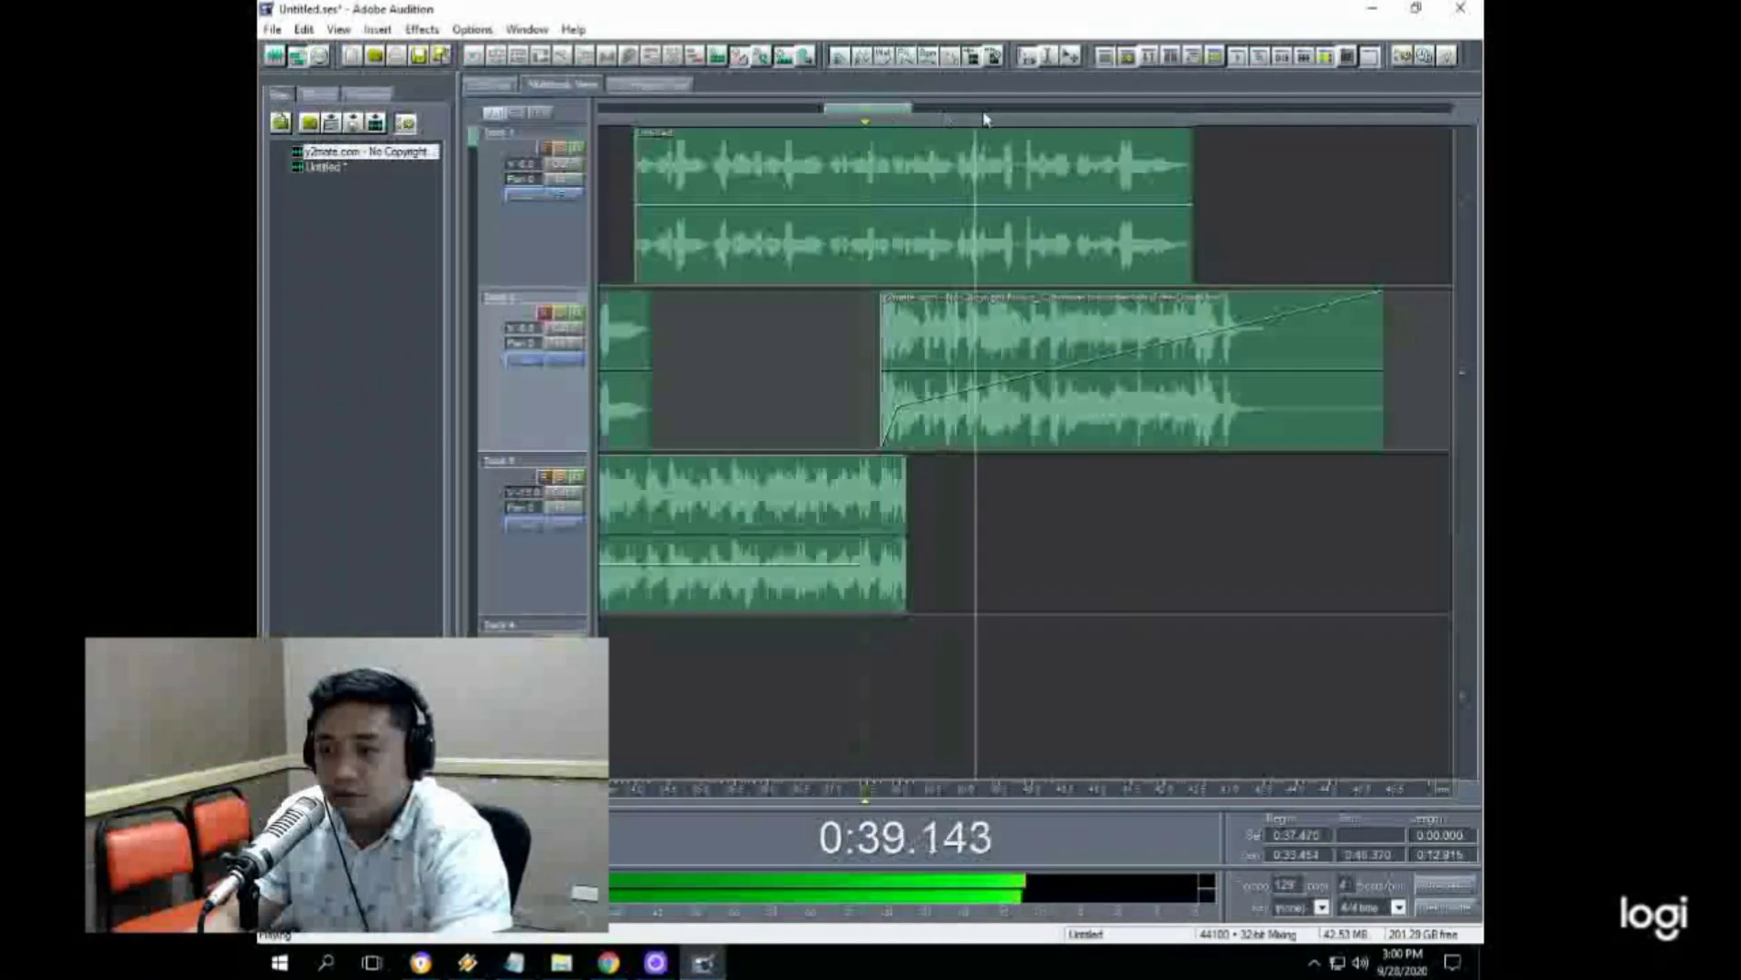
pyautogui.scroll(3, 1032, 119)
pyautogui.click(1123, 365)
pyautogui.press('space')
pyautogui.moveTo(1123, 366); pyautogui.dragTo(1330, 358)
# Step: Replay from 0:37.517, lower the envelope point near 0:42.0 on the music ending, and play again from about 0:41.4
pyautogui.click(640, 394)
pyautogui.press('space')
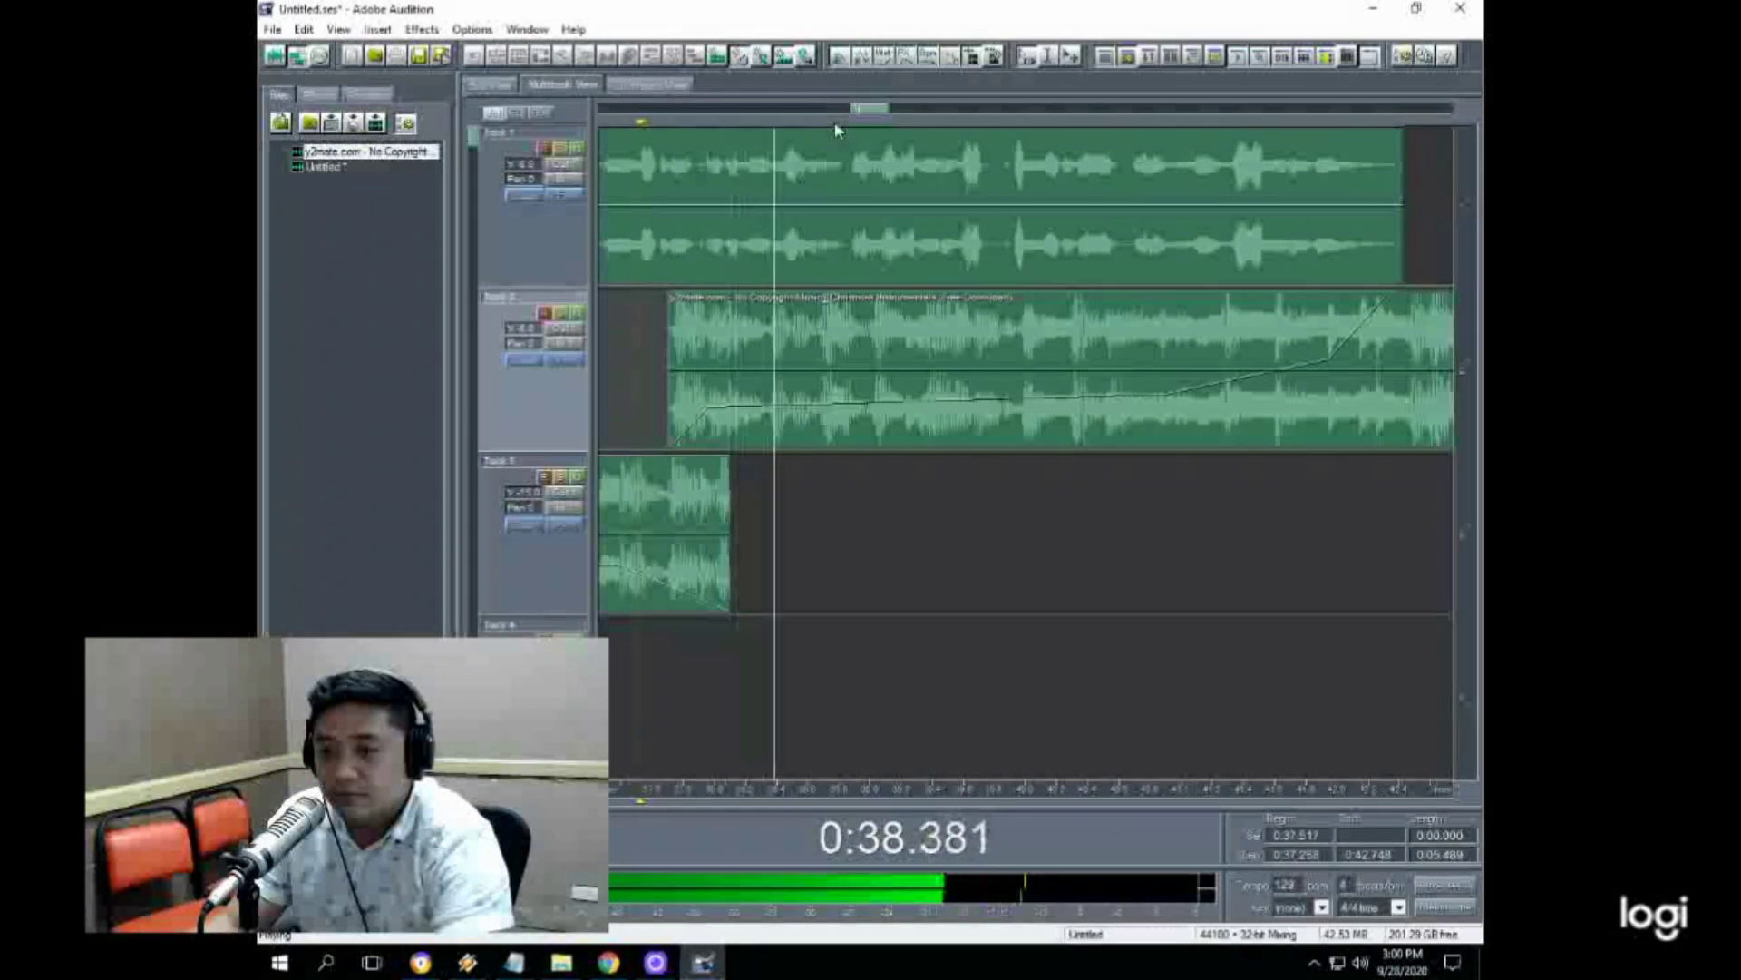
pyautogui.scroll(-2, 1025, 116)
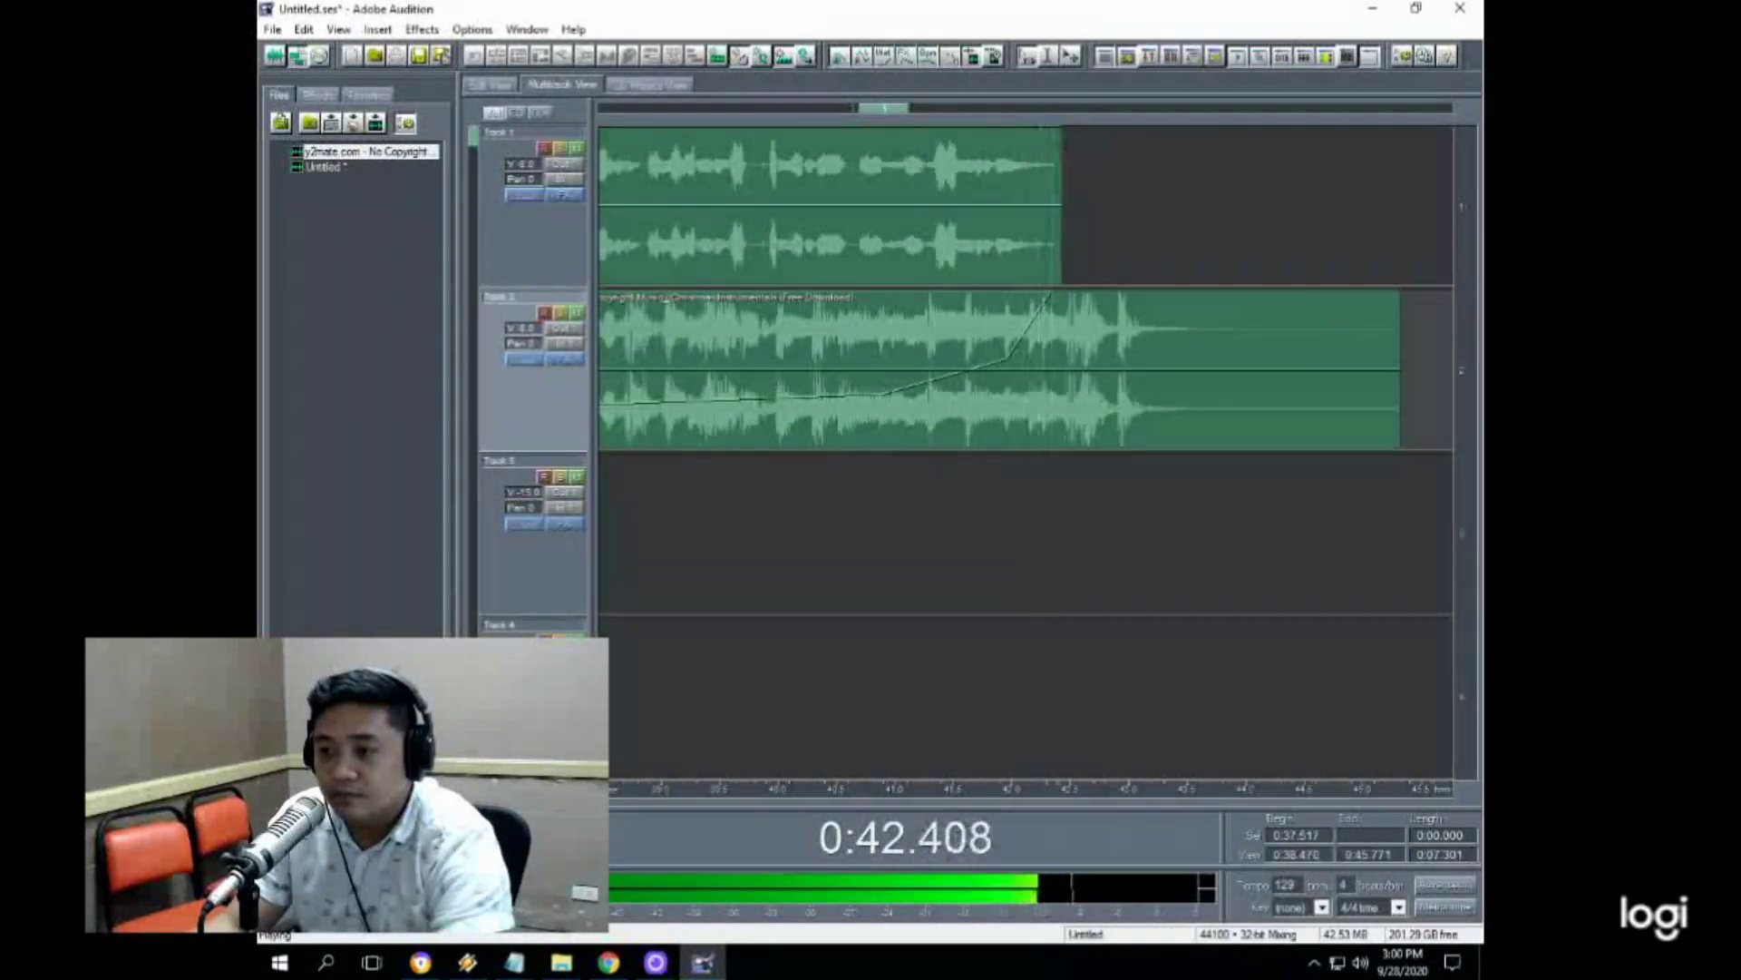
pyautogui.press('space')
pyautogui.scroll(1, 1049, 123)
pyautogui.click(943, 408)
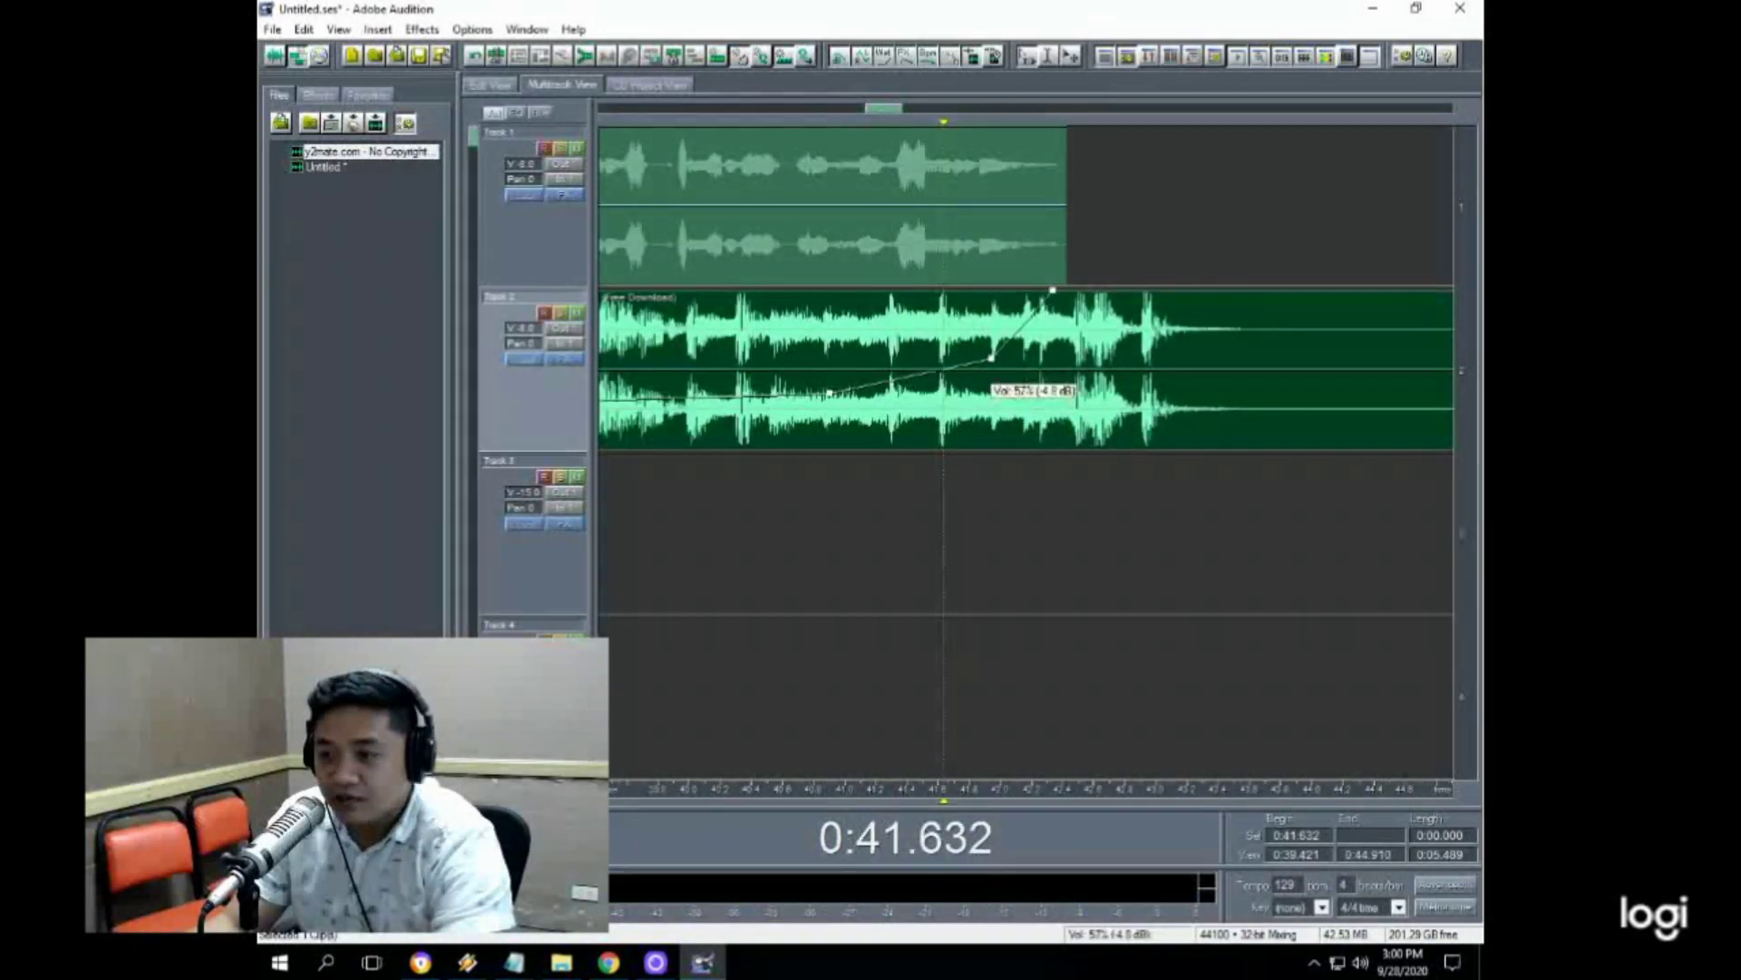
pyautogui.moveTo(991, 358); pyautogui.dragTo(1005, 386)
pyautogui.click(911, 526)
pyautogui.press('space')
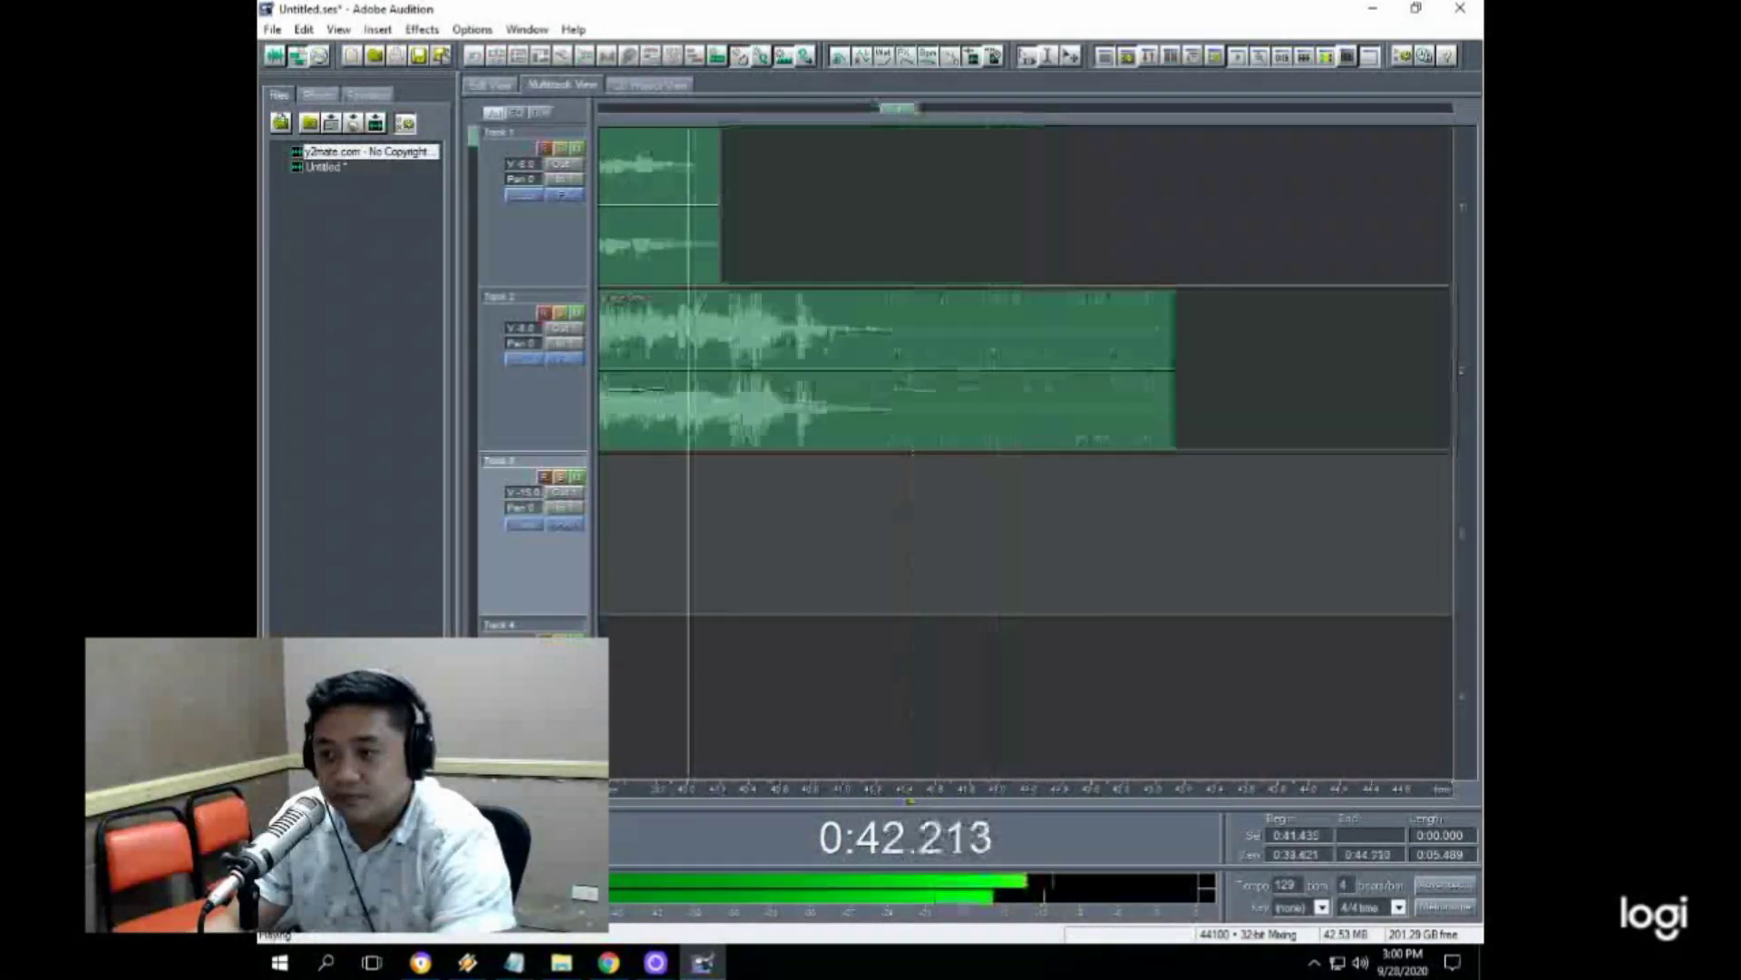
# Step: Stop playback and delete the leftover main part of the second music clip on Track 2
pyautogui.scroll(-3, 1146, 109)
pyautogui.scroll(-2, 1146, 109)
pyautogui.press('space')
pyautogui.click(1168, 362)
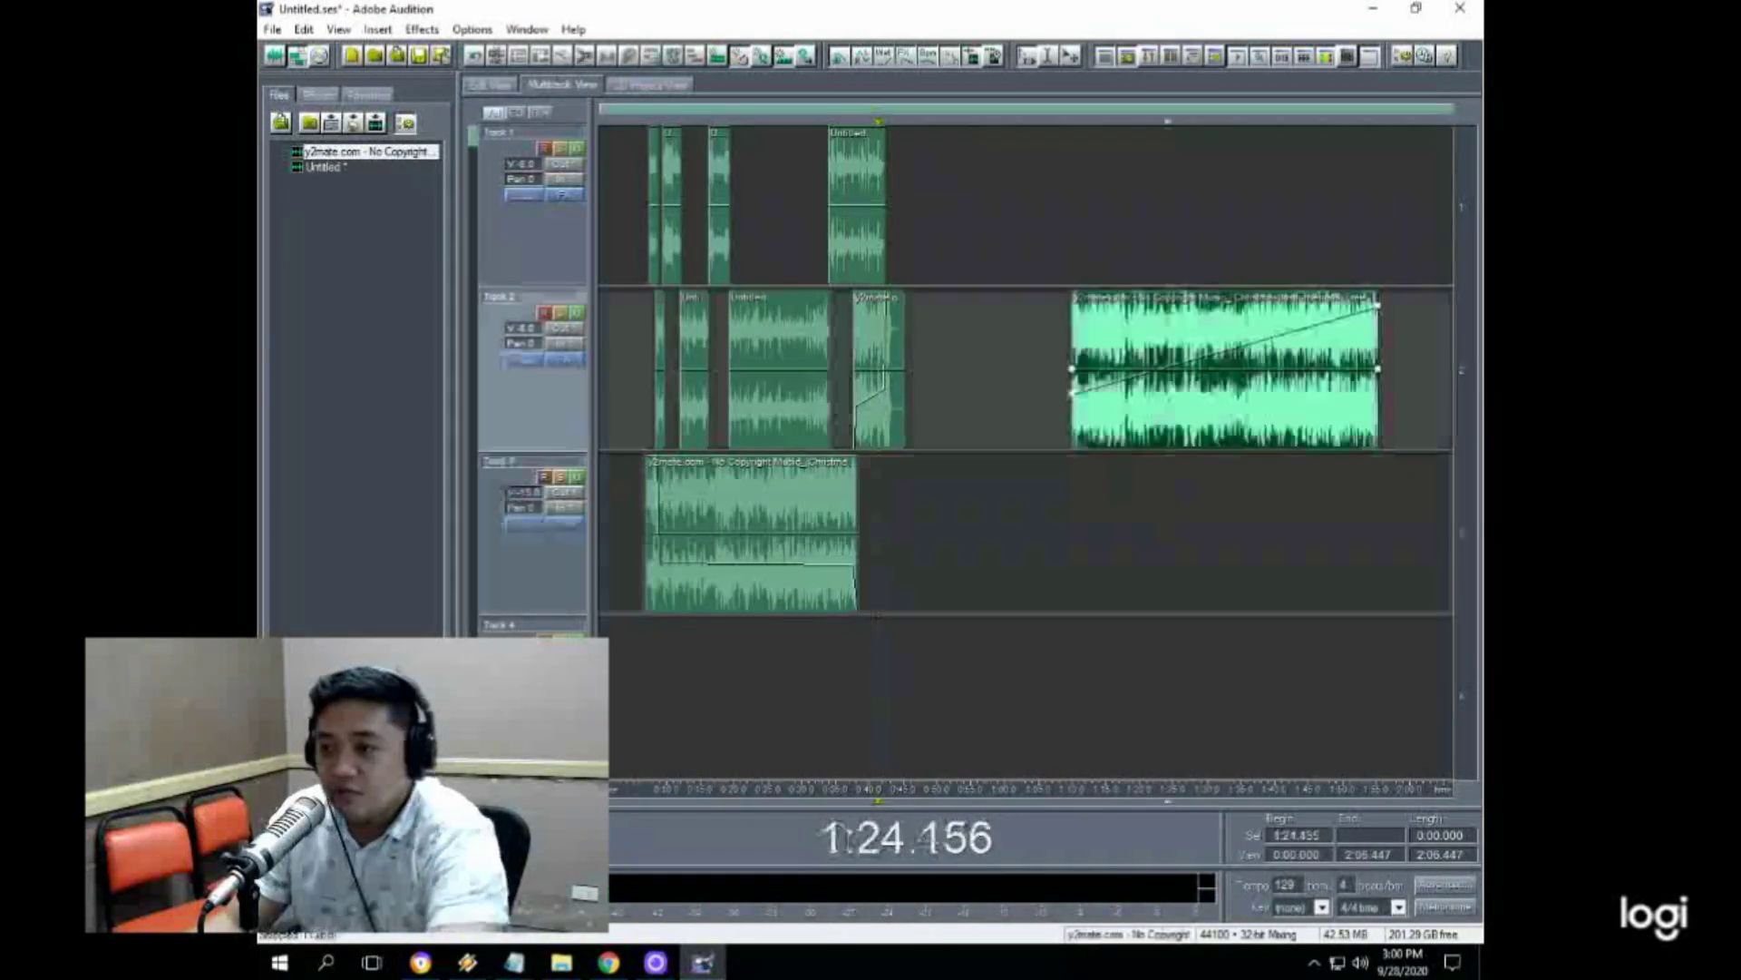
pyautogui.press('Delete')
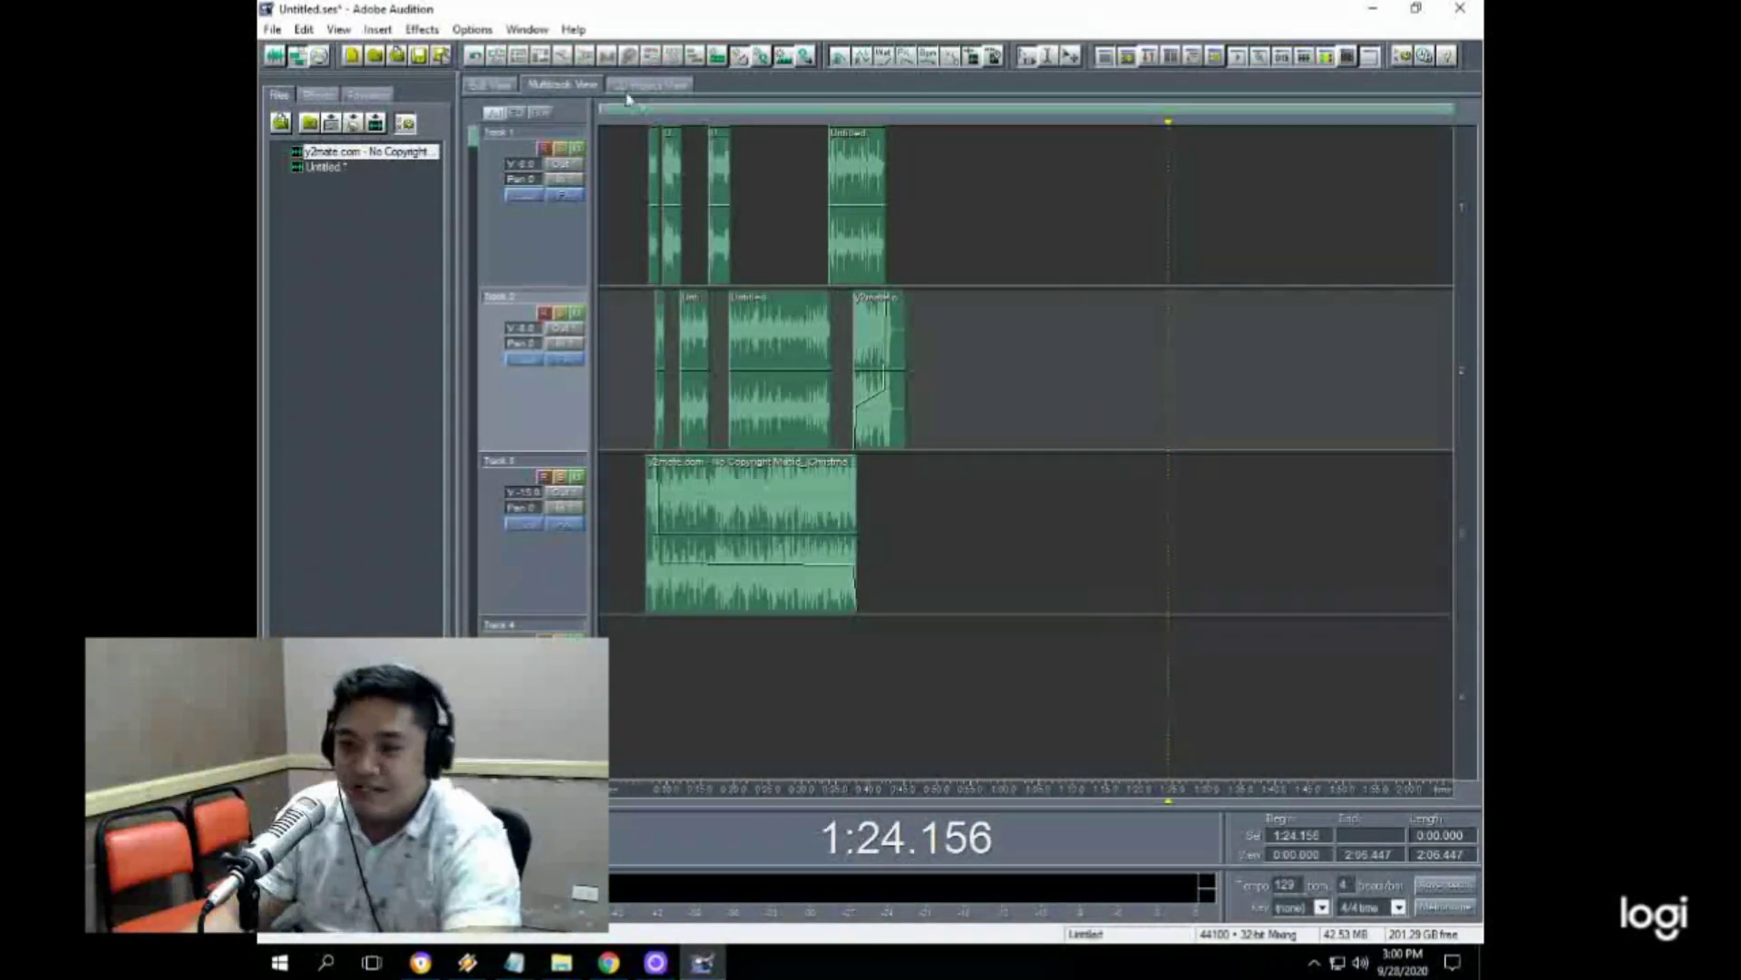
pyautogui.scroll(4, 626, 114)
pyautogui.scroll(-2, 630, 113)
pyautogui.click(645, 189)
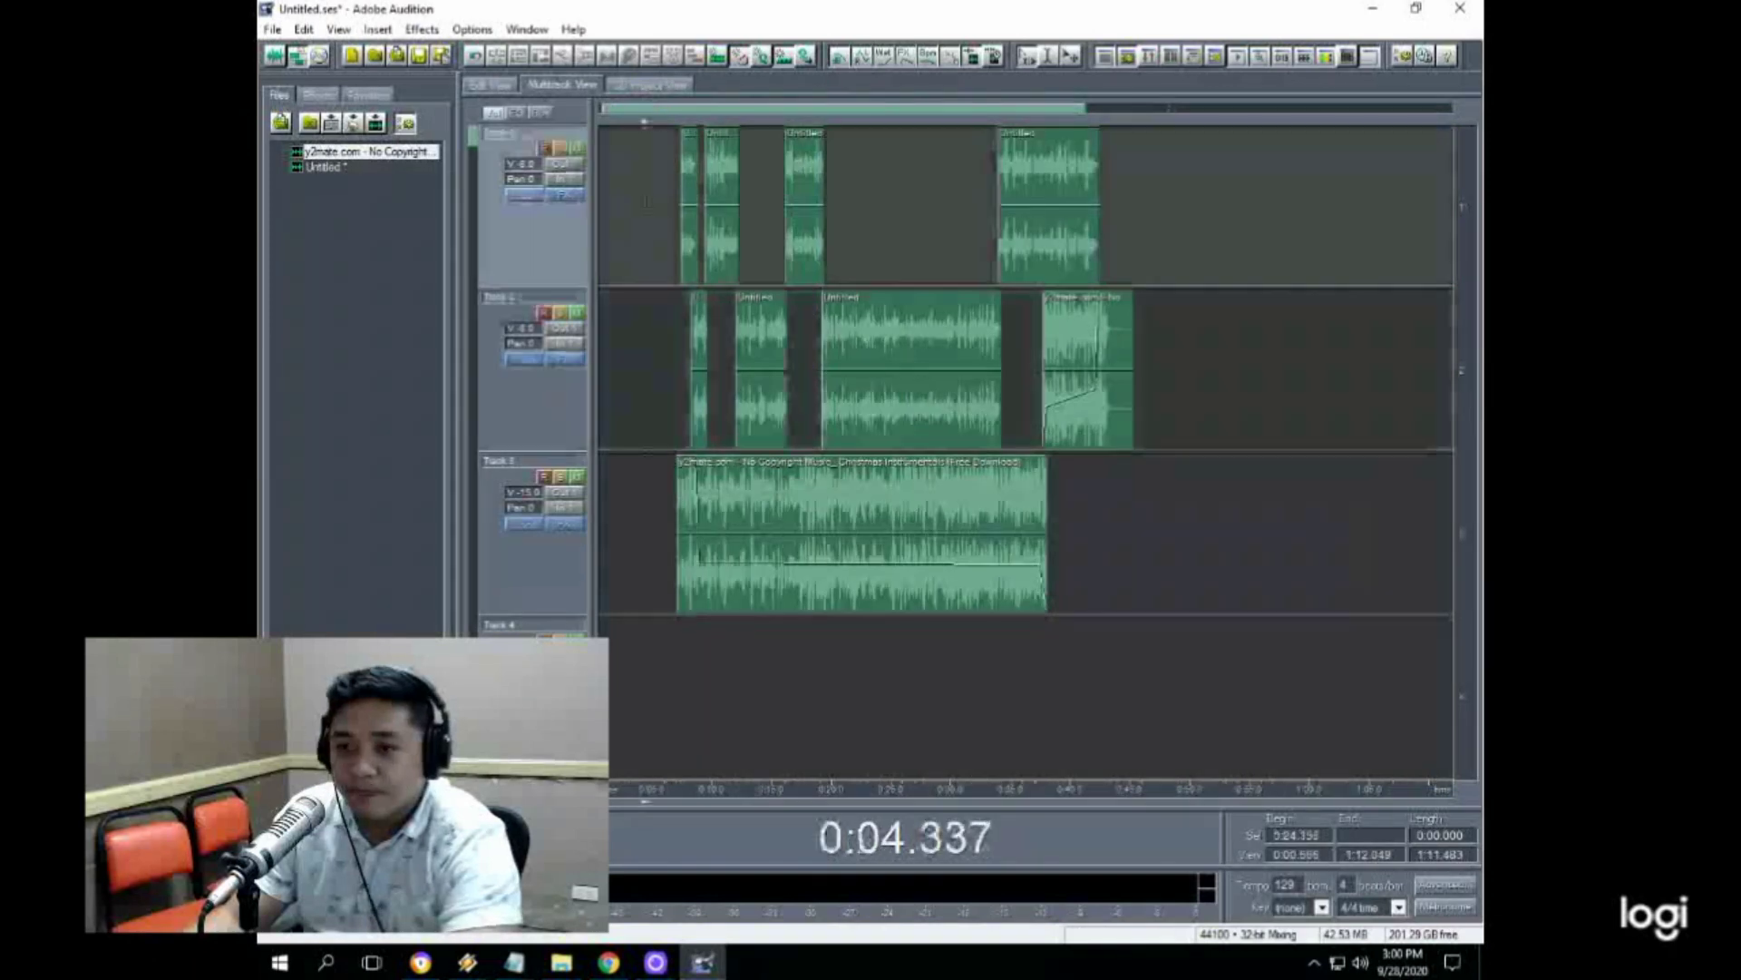
pyautogui.click(655, 962)
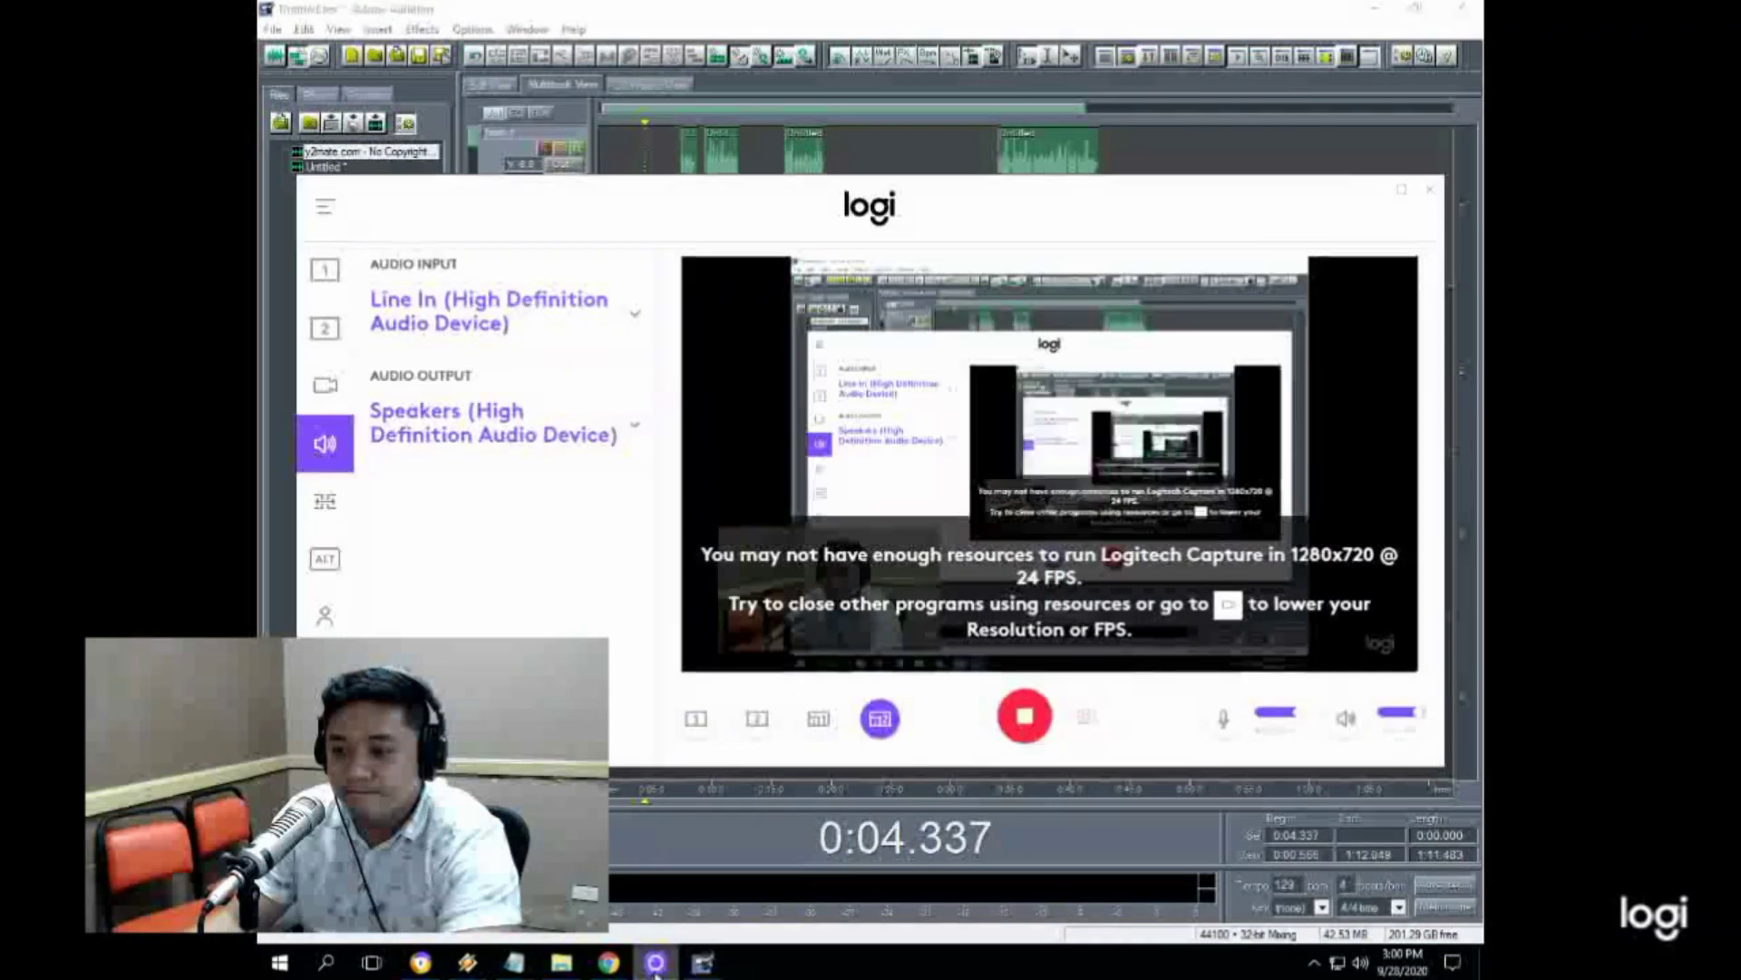
pyautogui.click(655, 962)
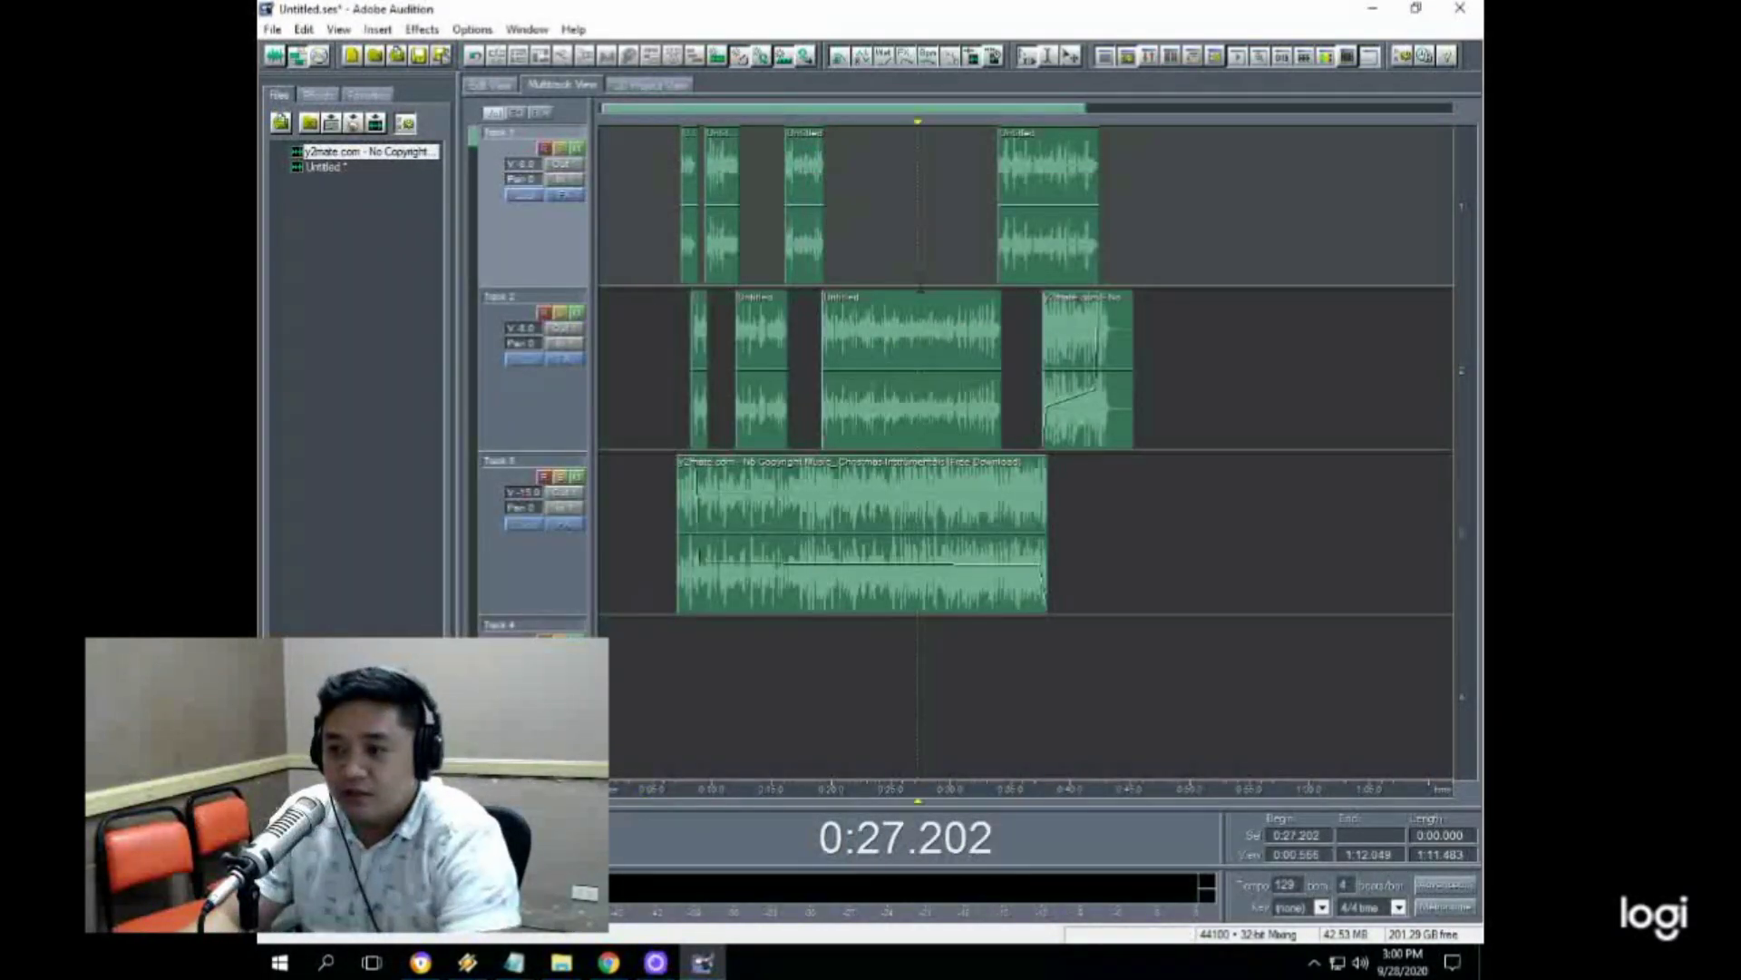
# Step: Select all clips in the session and mix them down to a new stereo file
pyautogui.hotkey('ctrl', 'a')
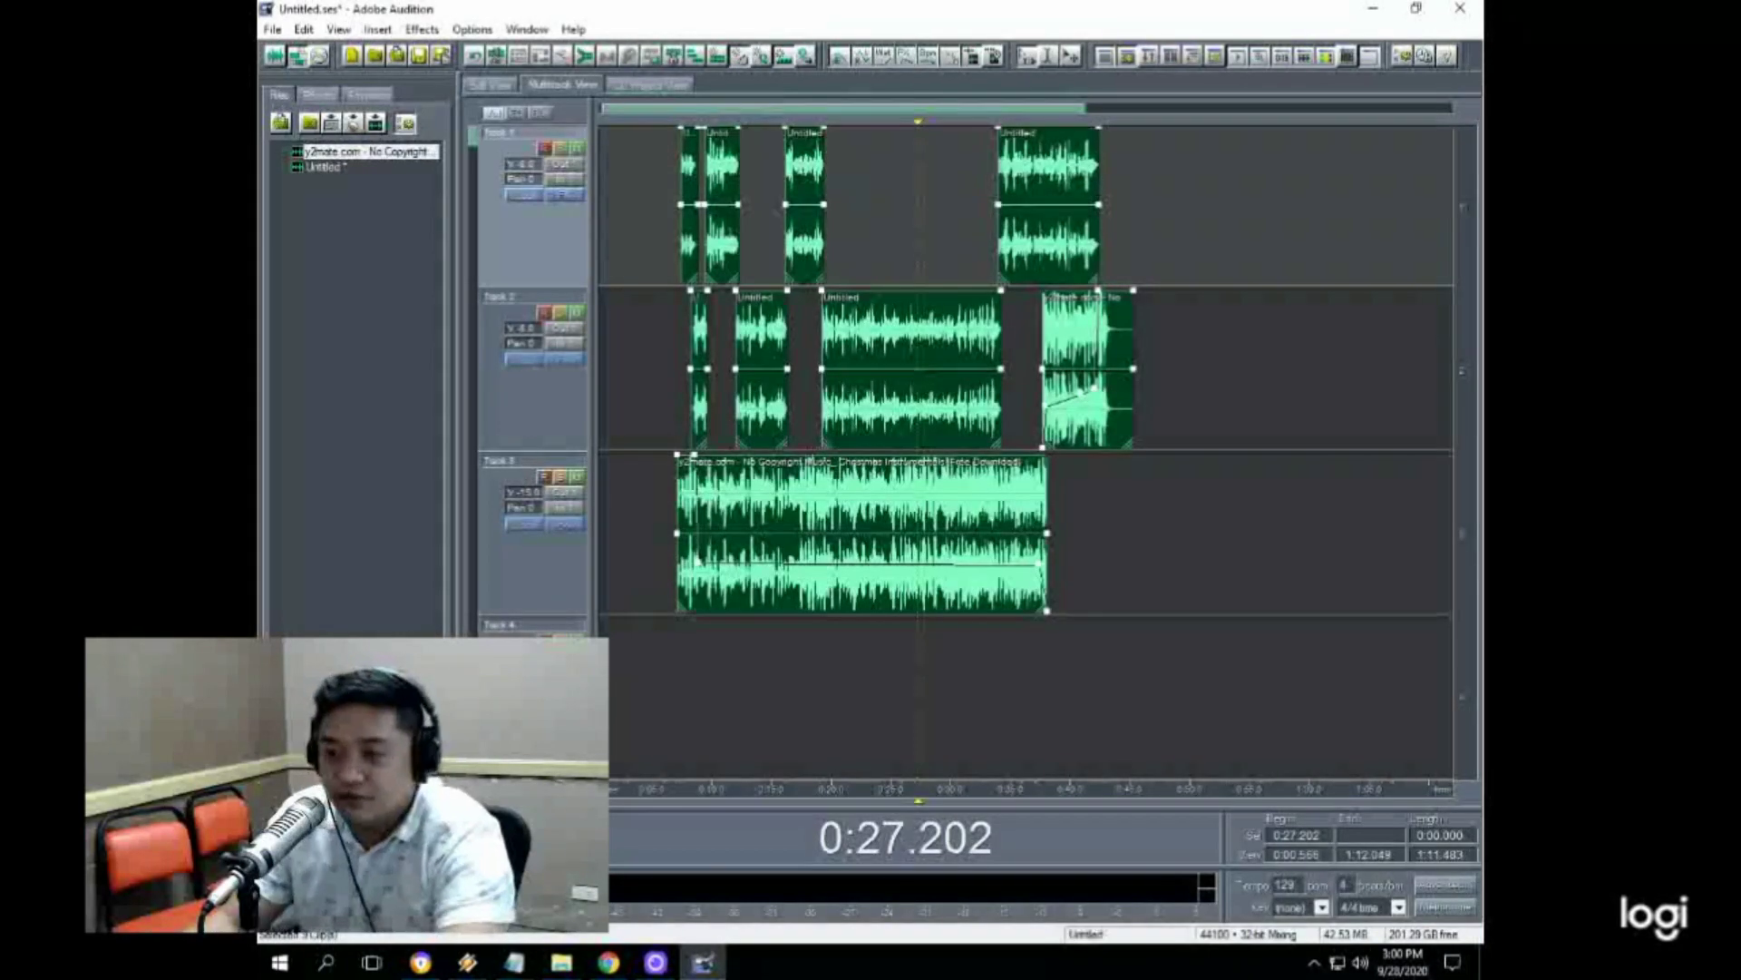
pyautogui.rightClick(914, 319)
pyautogui.click(963, 333)
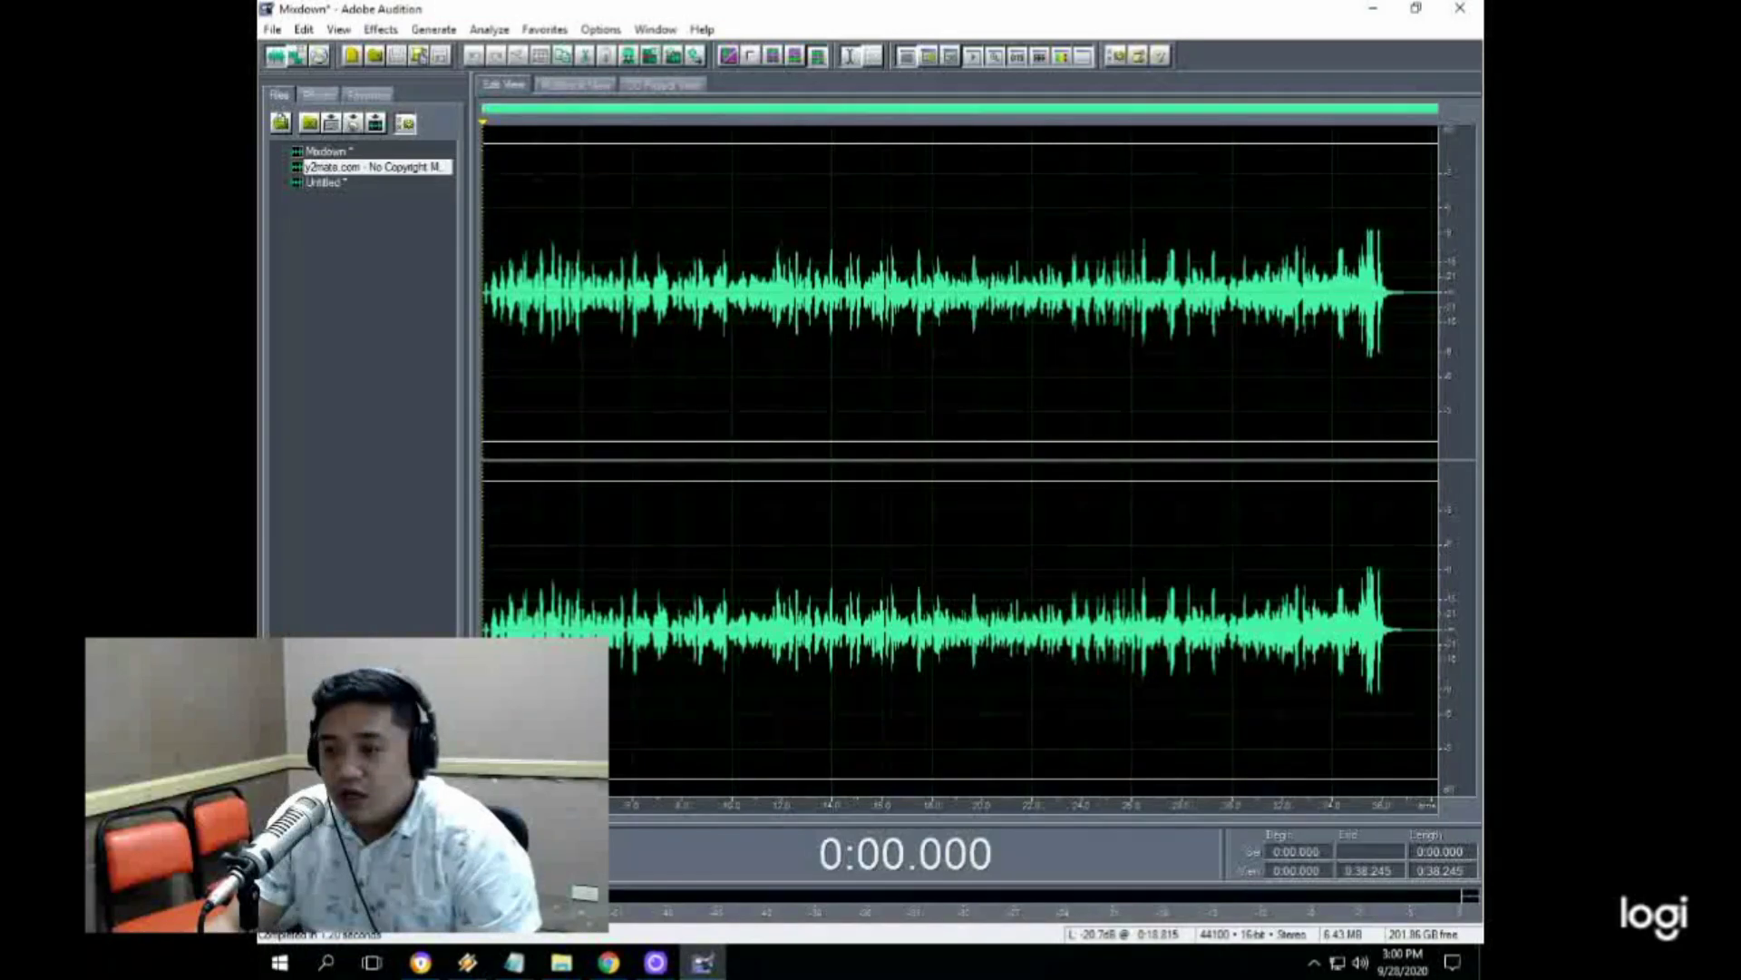
# Step: Apply the Waves C4 multiband processor to the whole mixdown with the Multi Electro Mastering factory preset
pyautogui.click(396, 32)
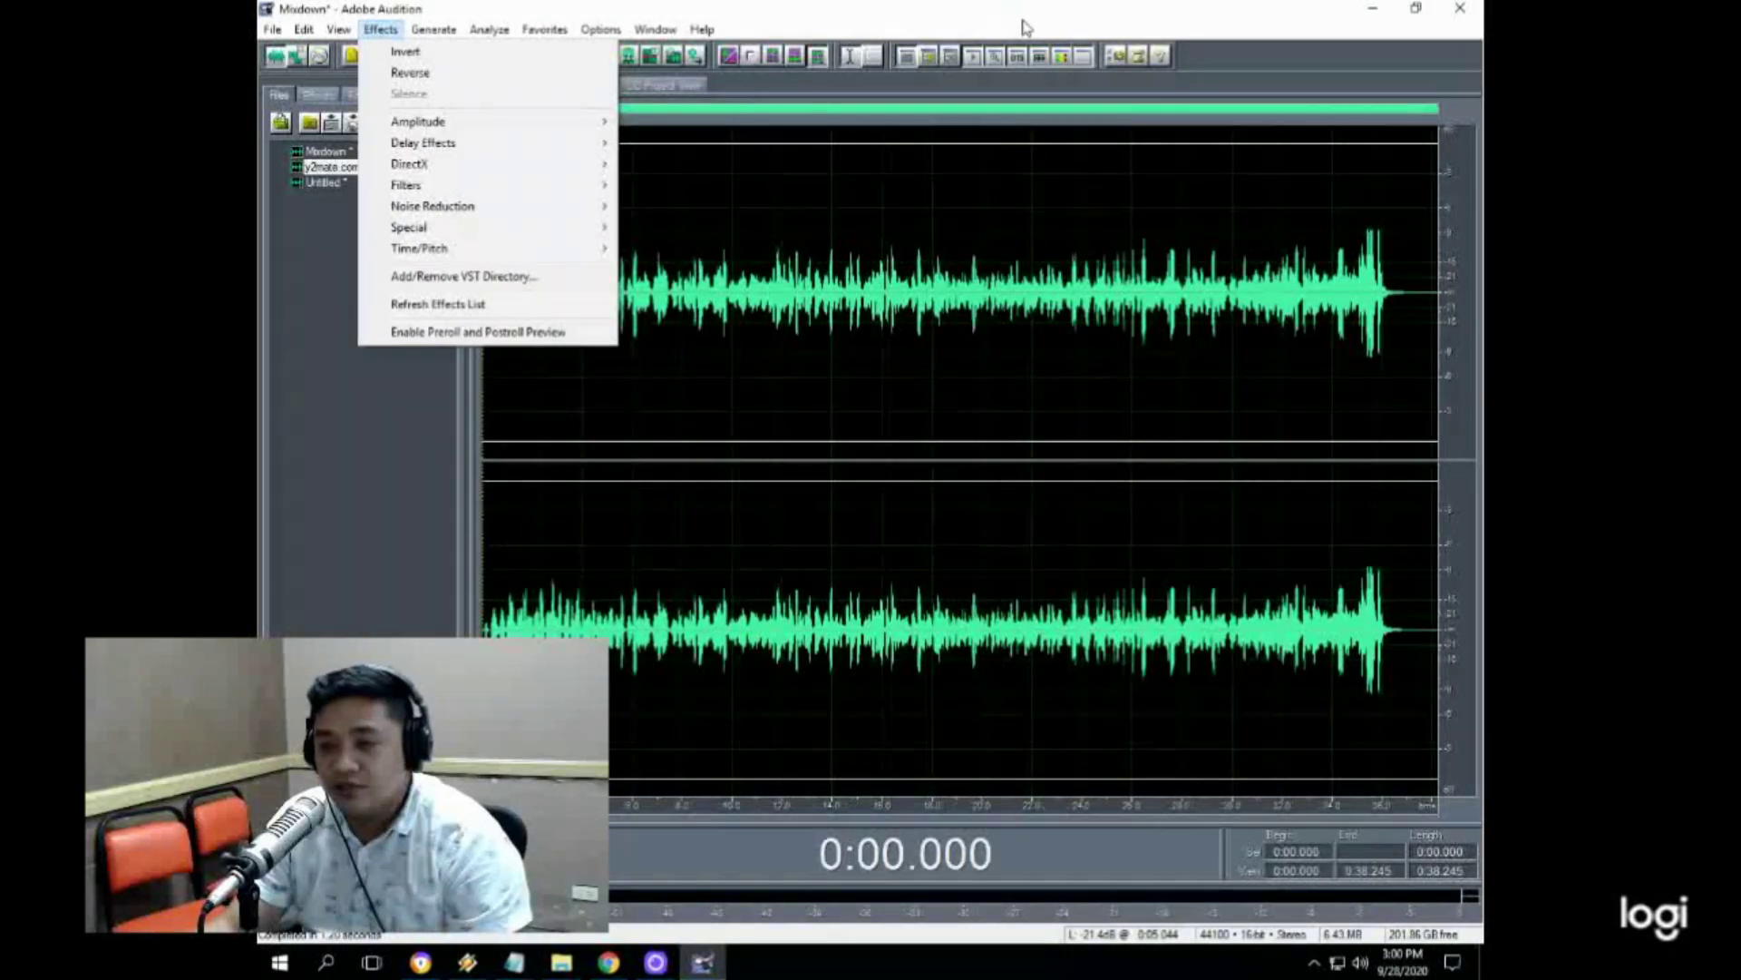
pyautogui.click(960, 7)
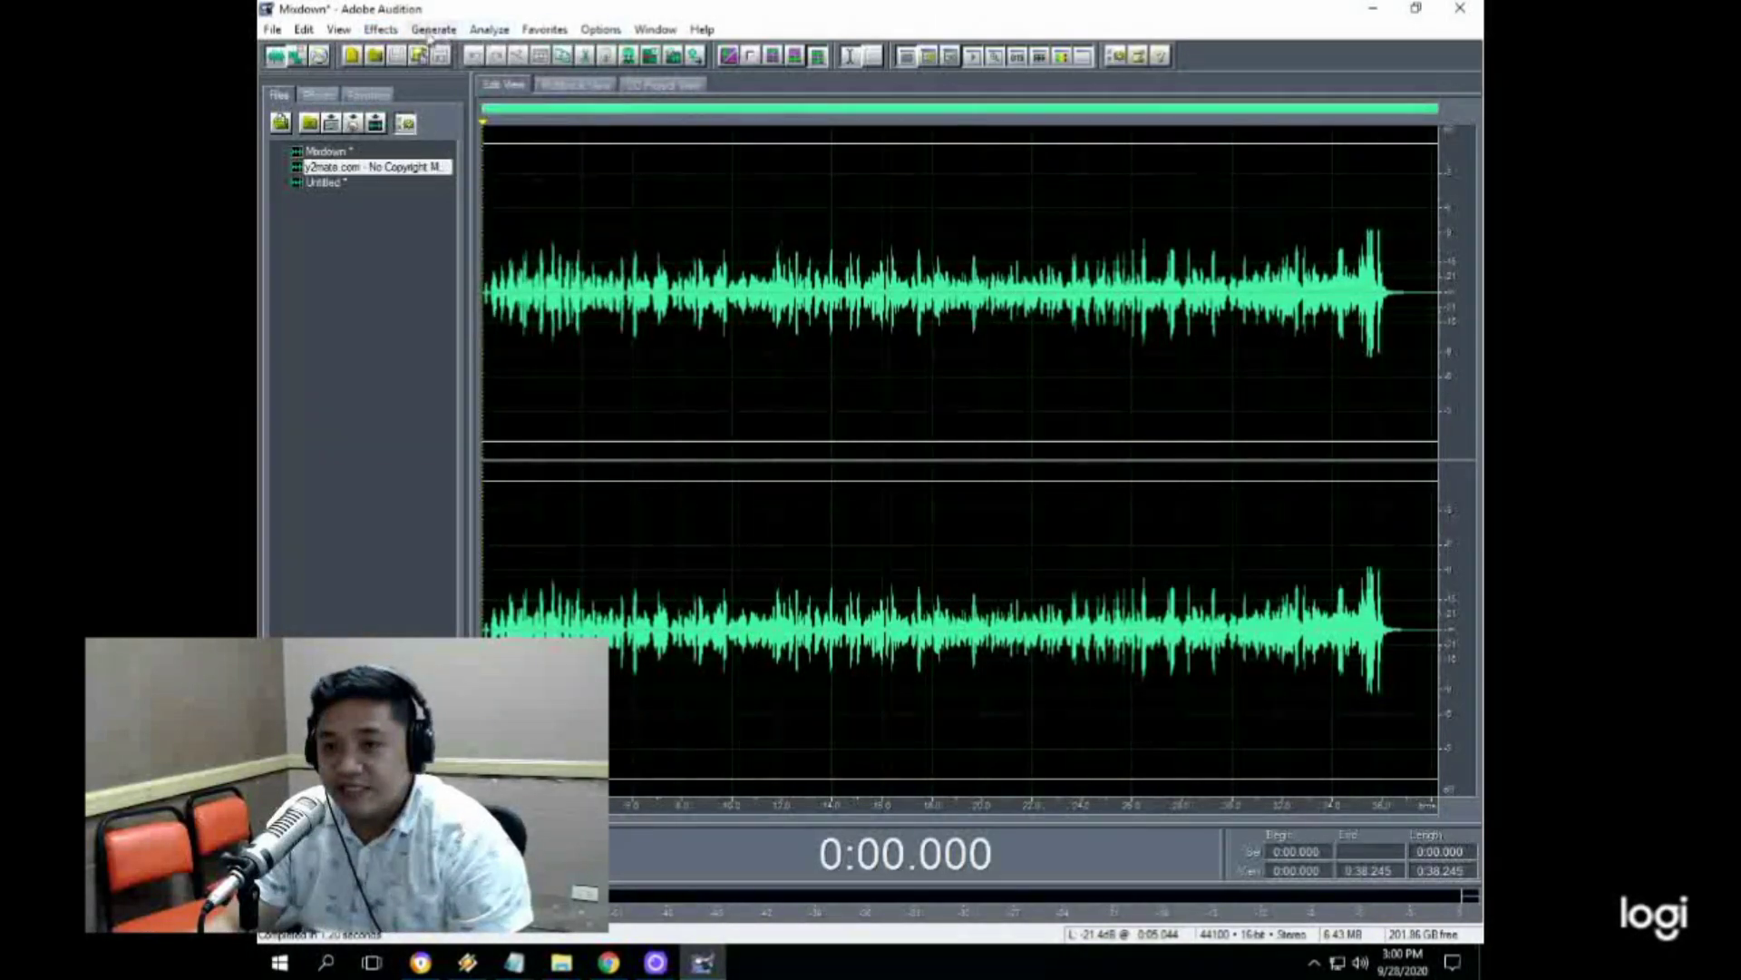
pyautogui.click(381, 30)
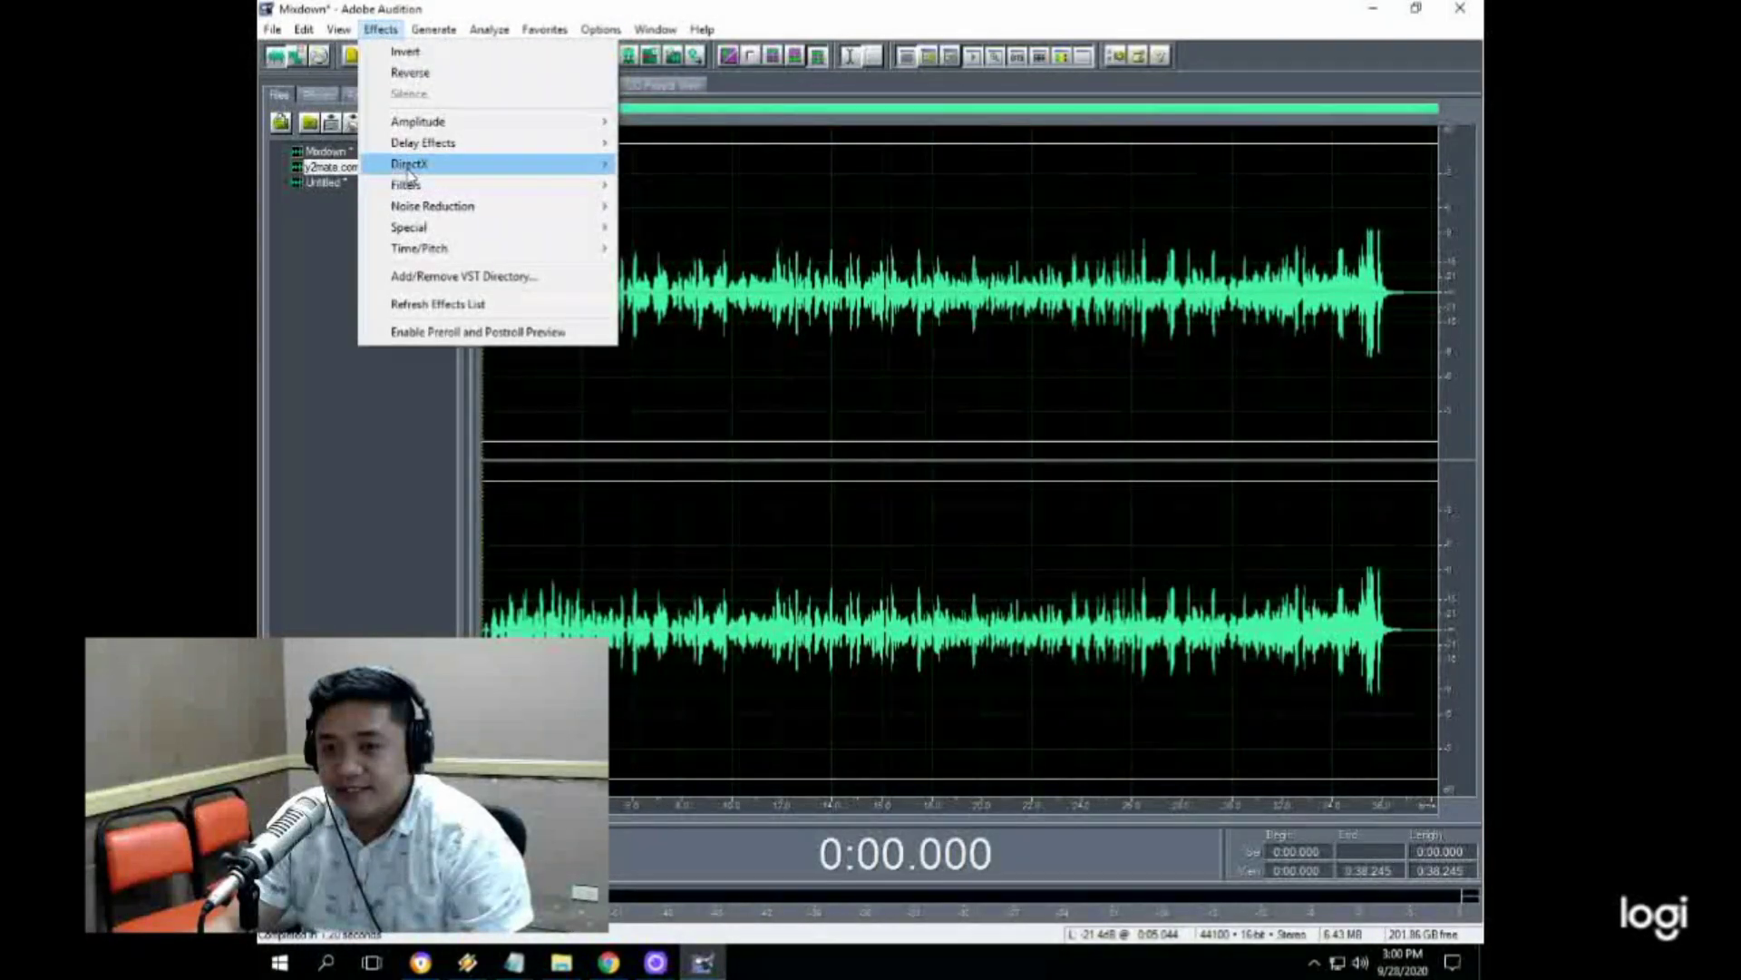
pyautogui.moveTo(697, 172)
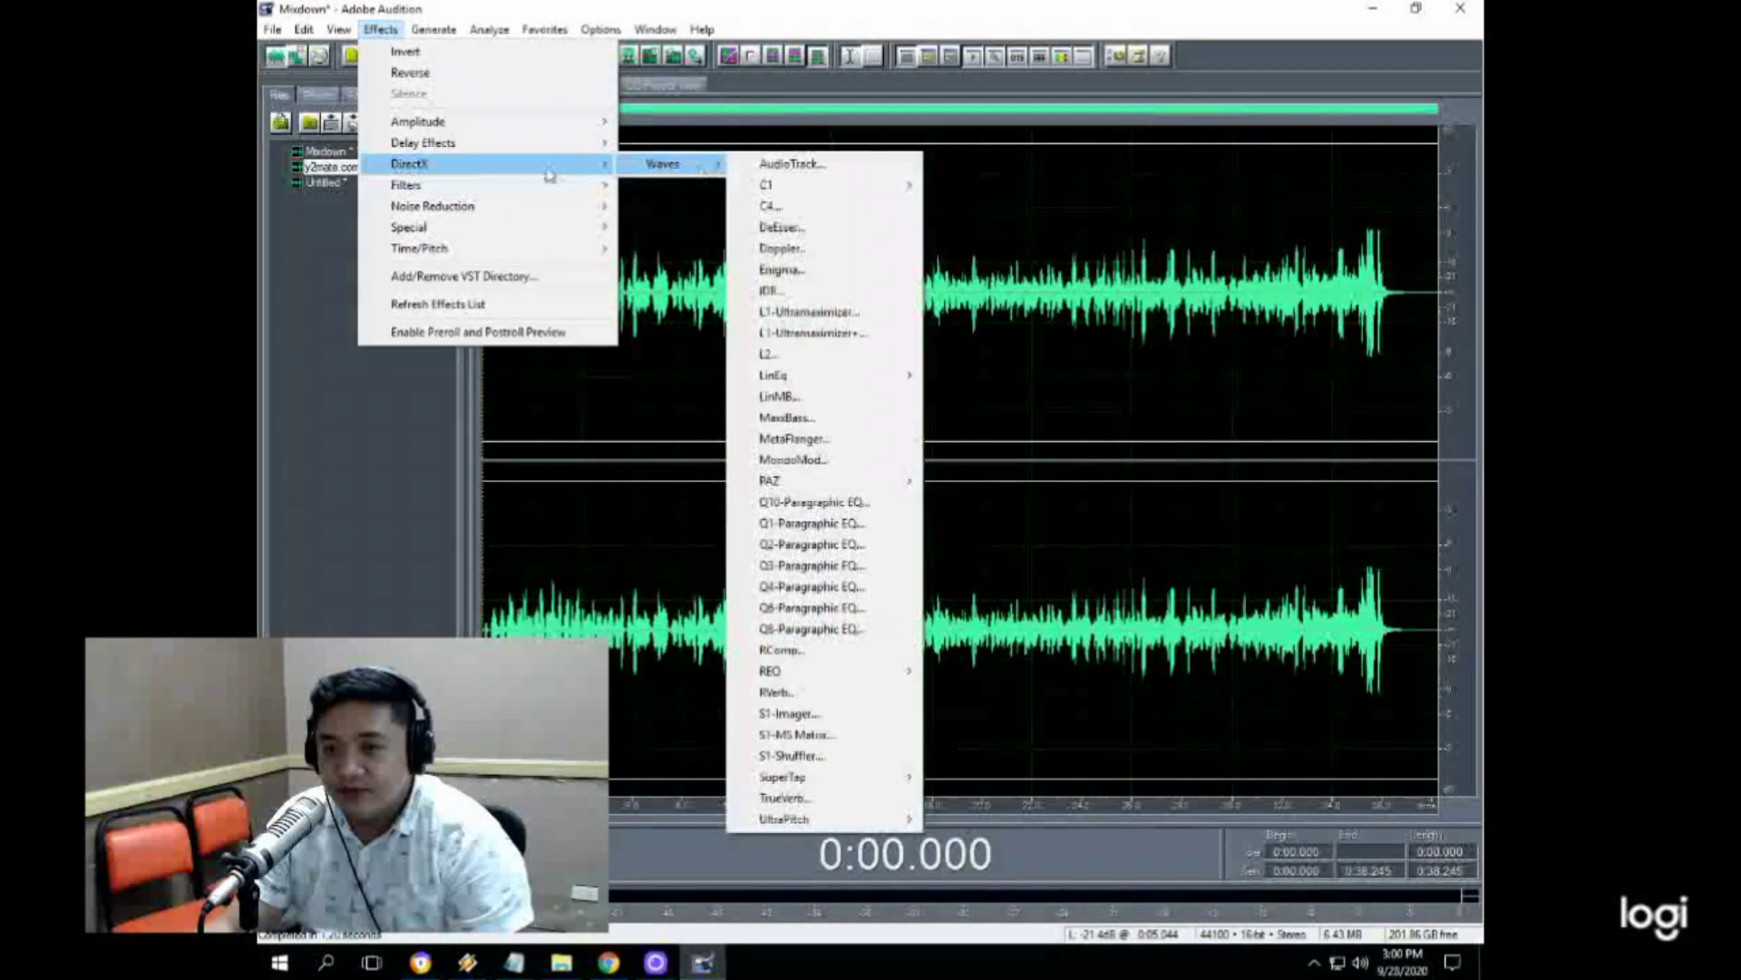
pyautogui.click(769, 168)
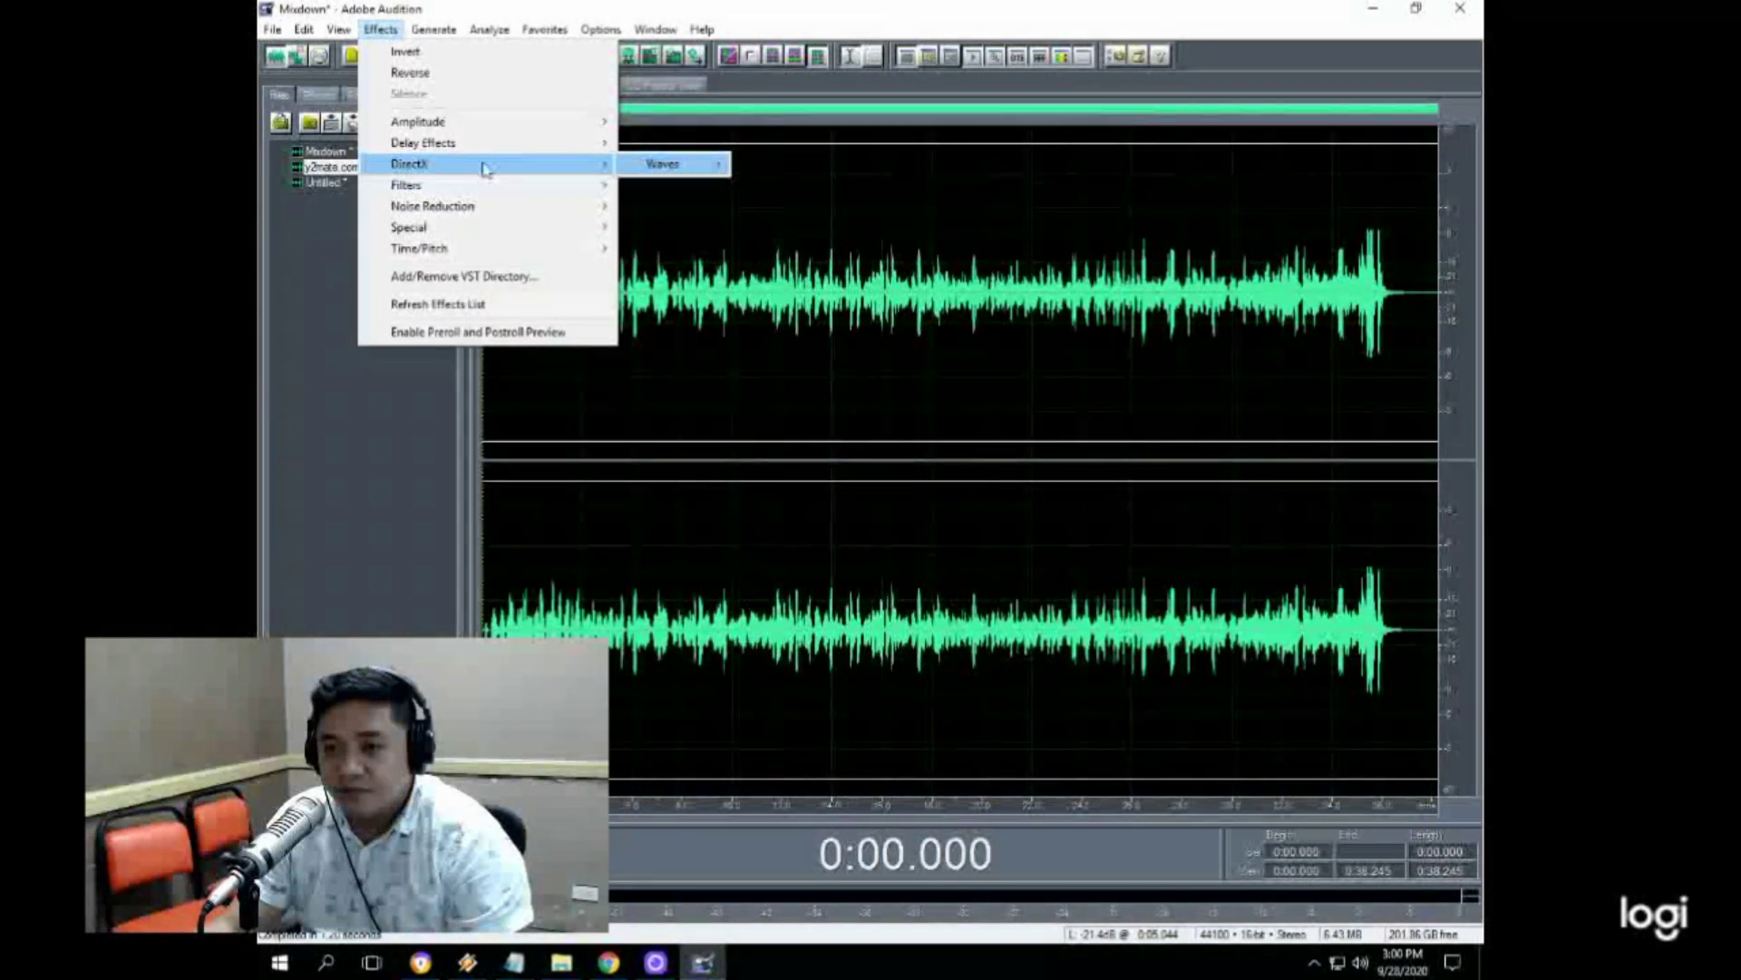
pyautogui.moveTo(671, 165)
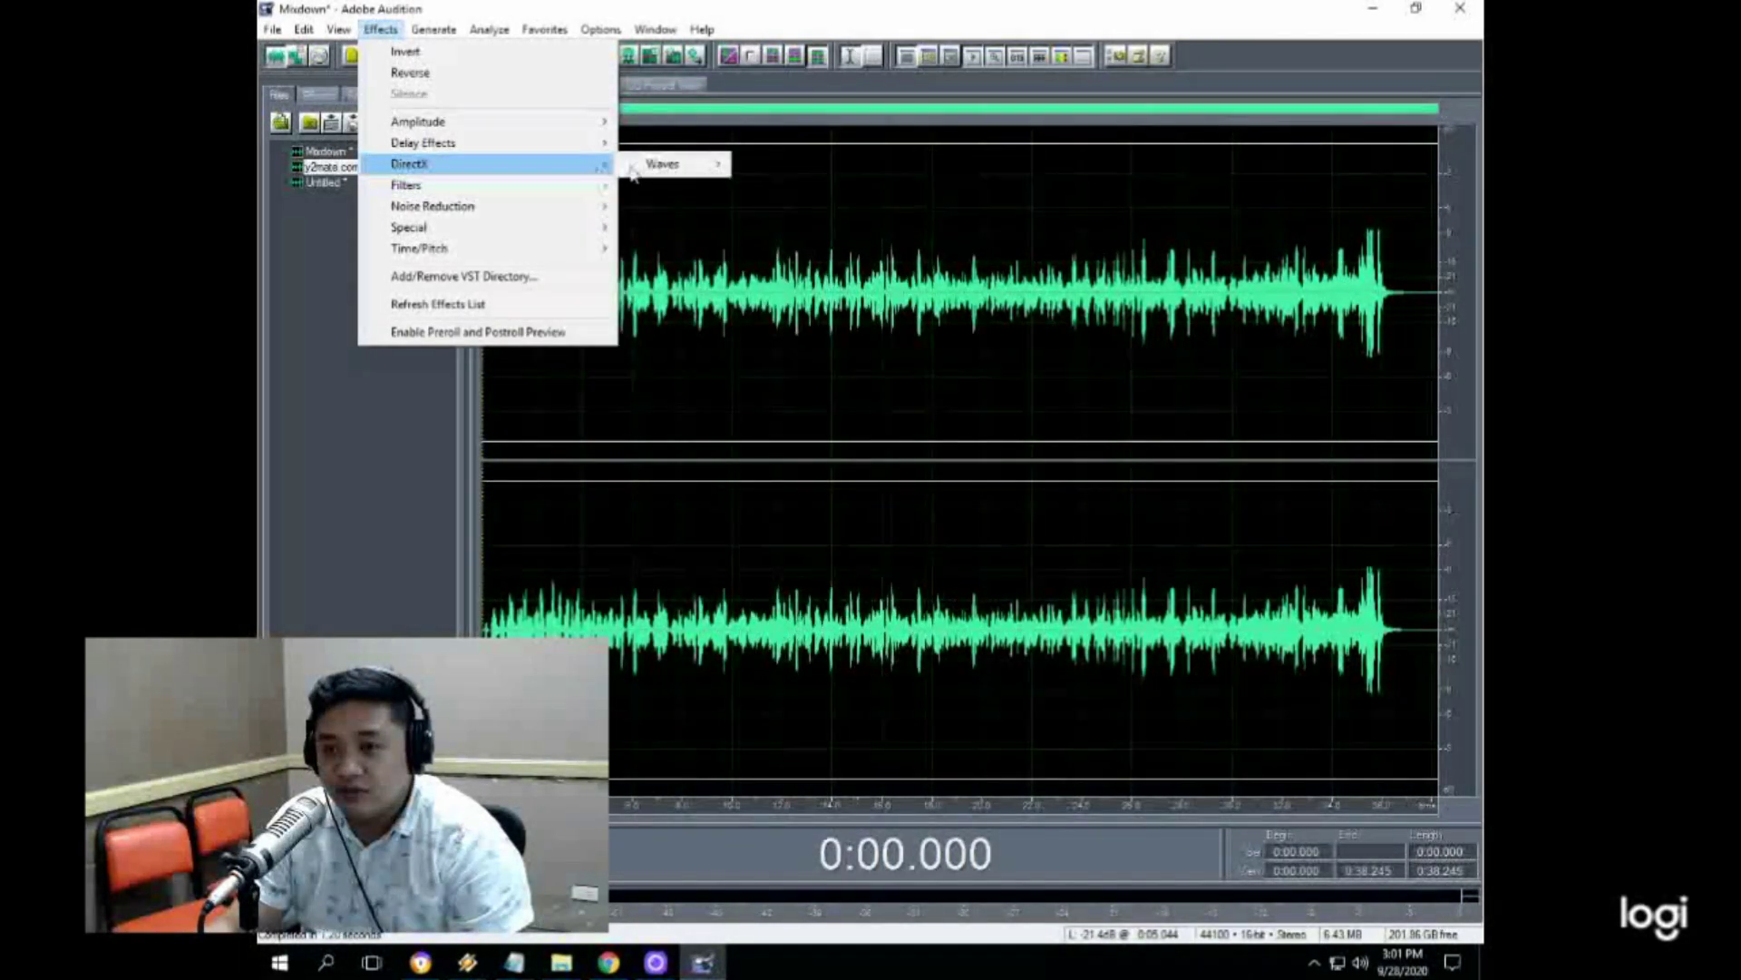
pyautogui.click(774, 205)
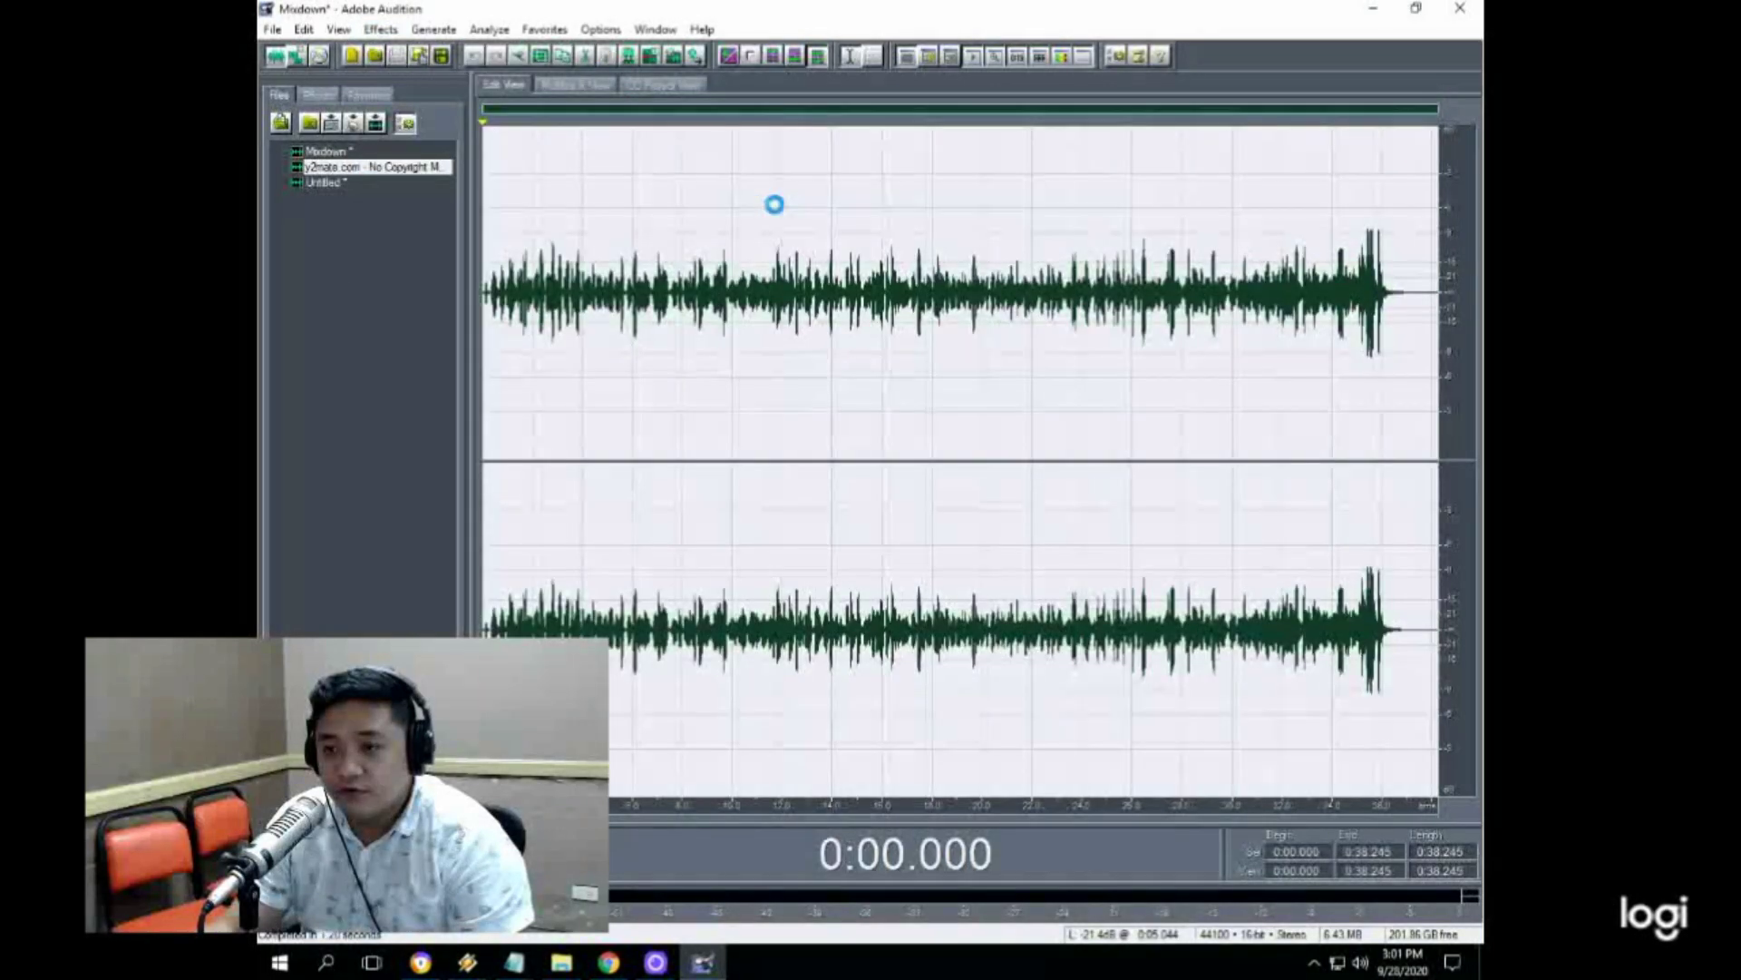
pyautogui.click(569, 265)
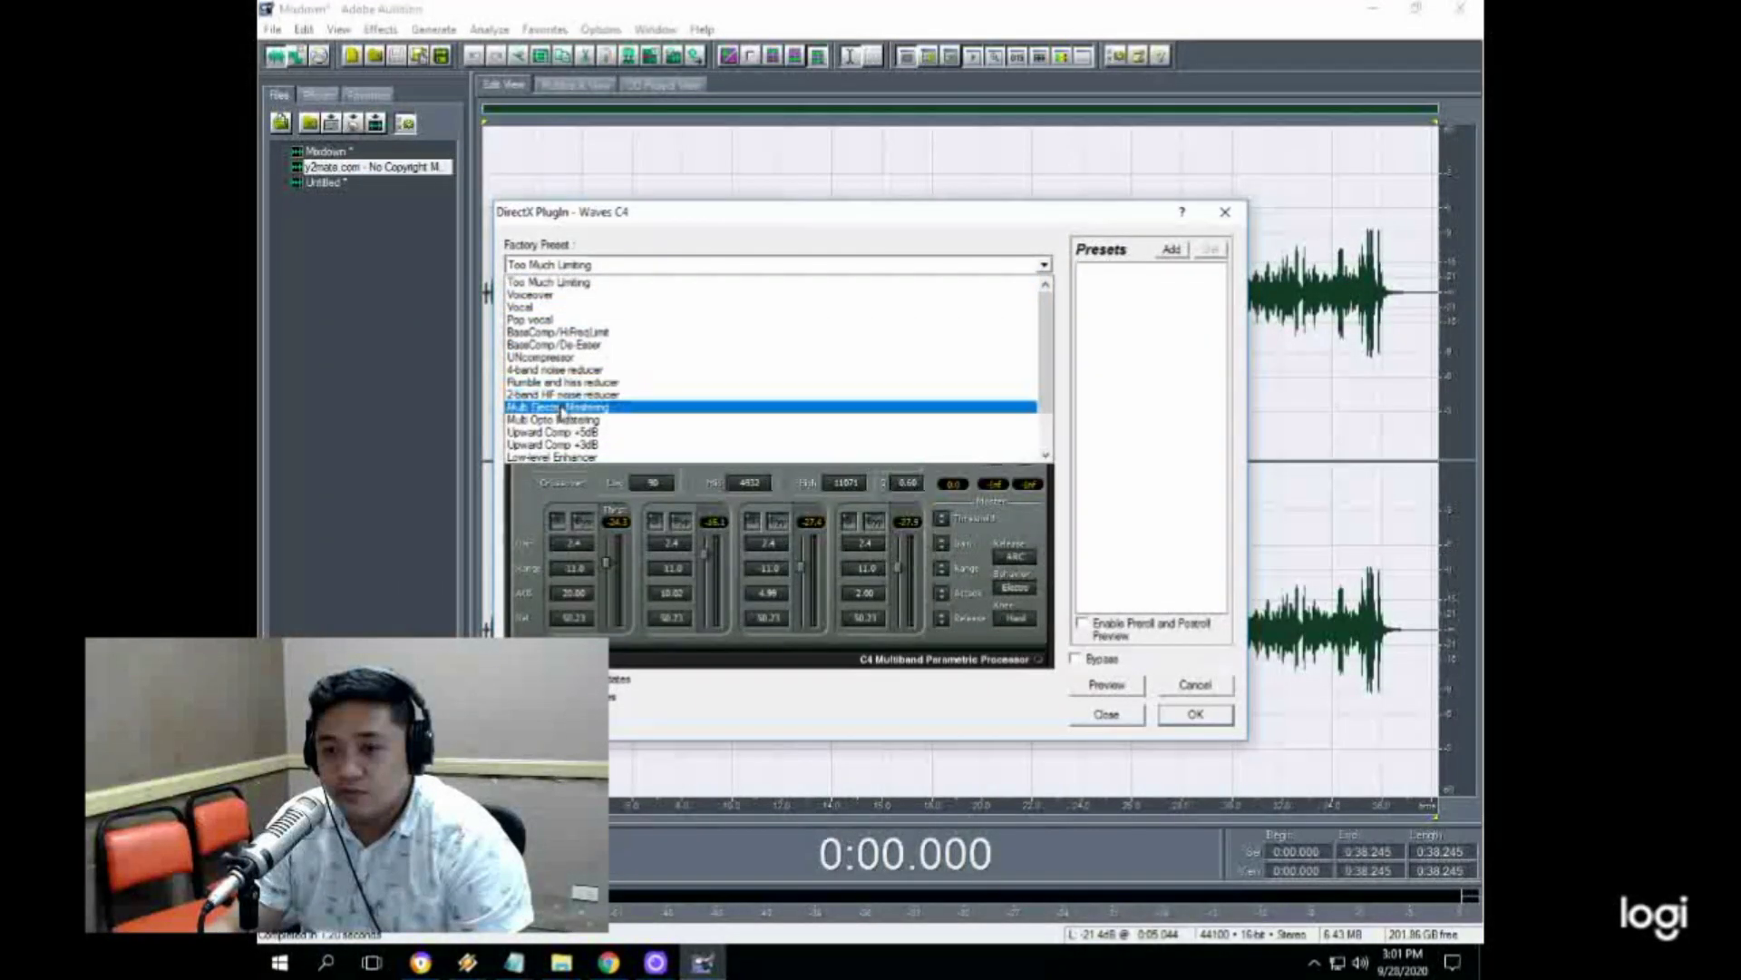
pyautogui.click(563, 409)
pyautogui.click(1188, 713)
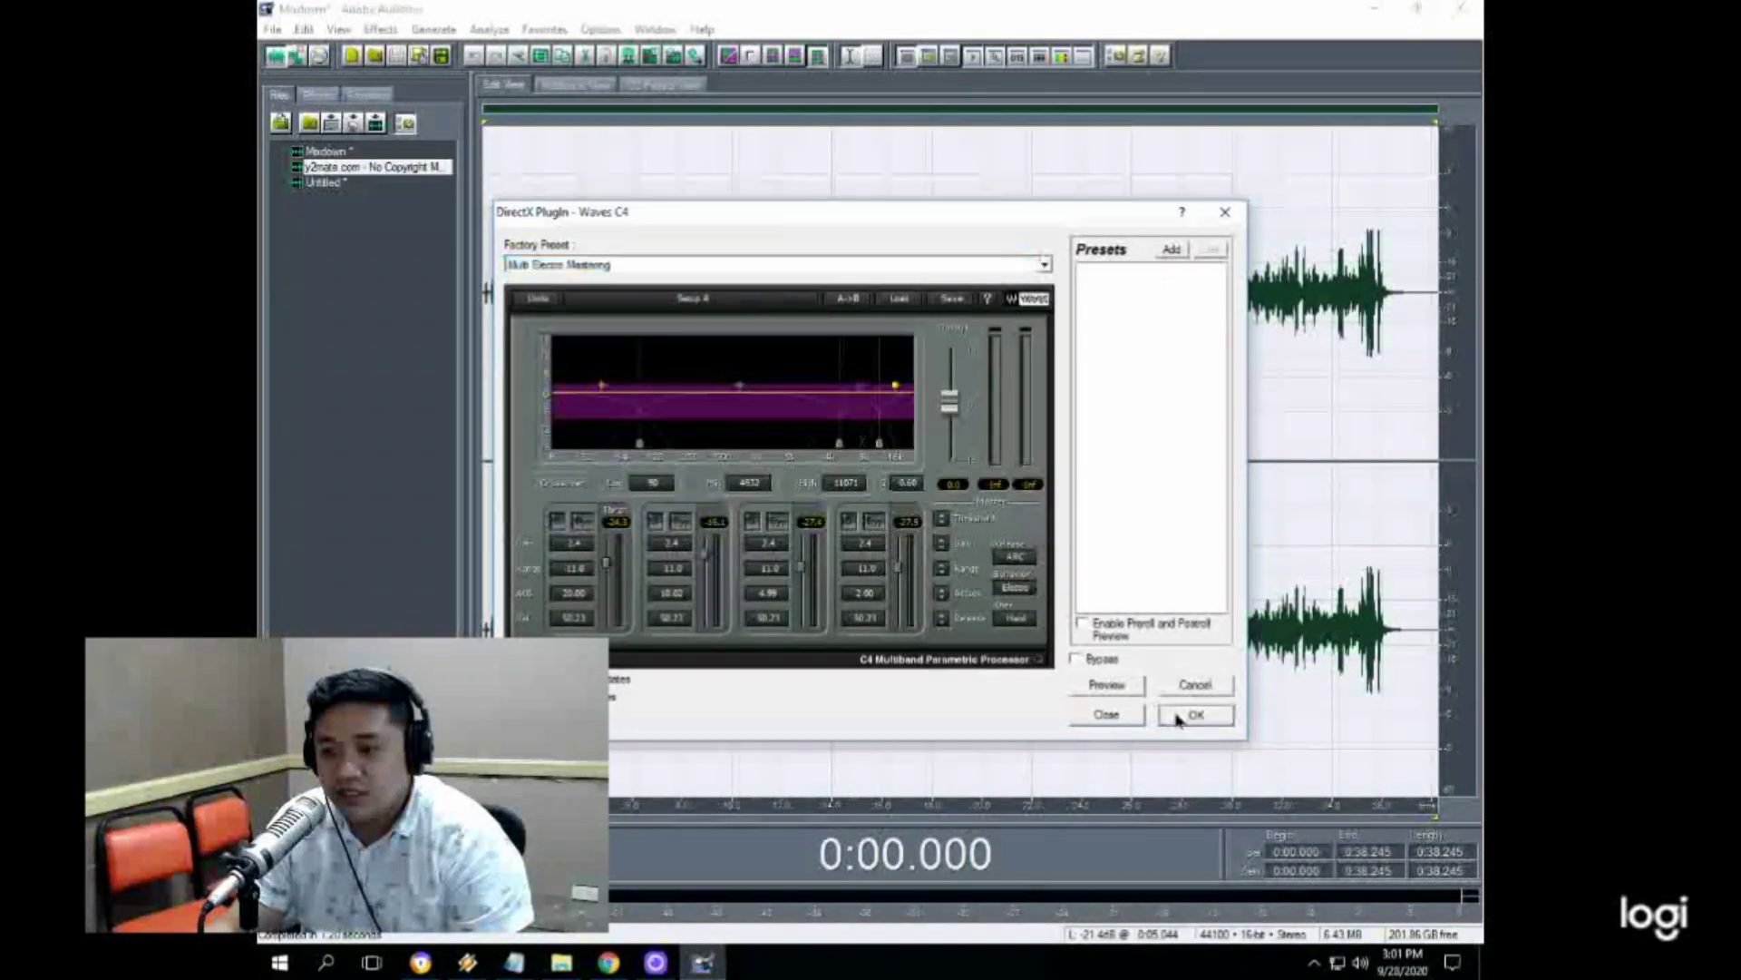
# Step: Apply the Waves L2 Ultramaximizer with the 24bit hot and crunchy factory preset to the mixdown, and play the result from the start
pyautogui.click(381, 30)
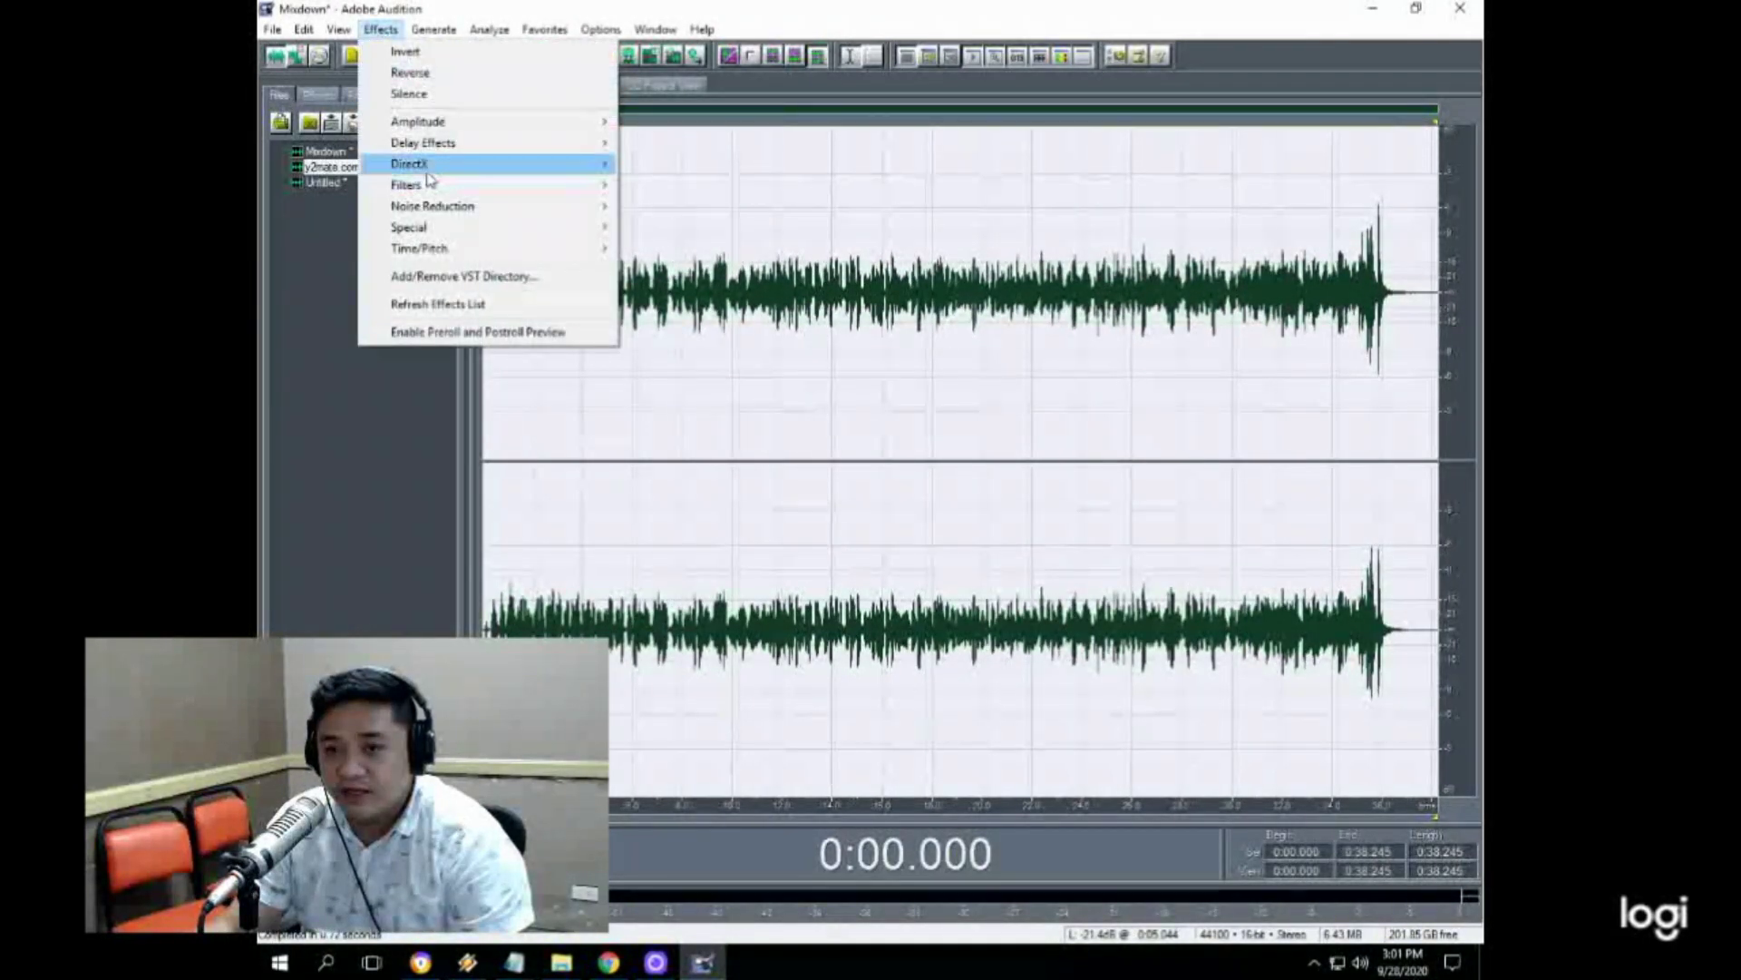
pyautogui.moveTo(715, 166)
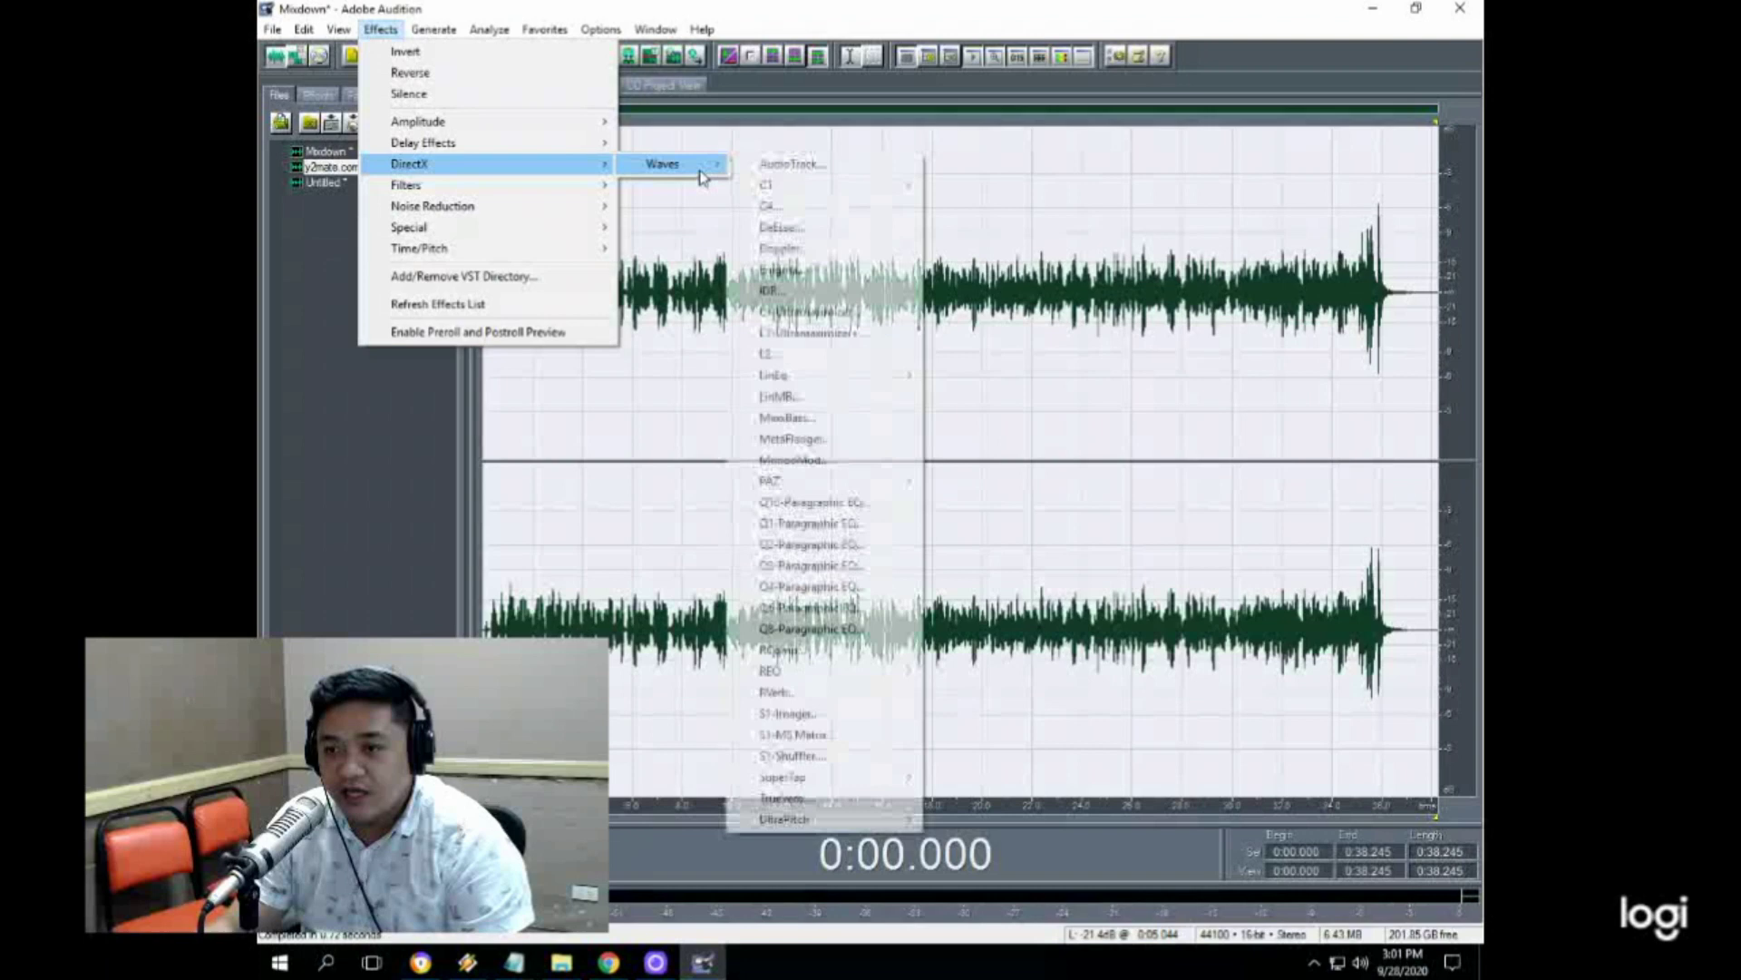
pyautogui.click(773, 353)
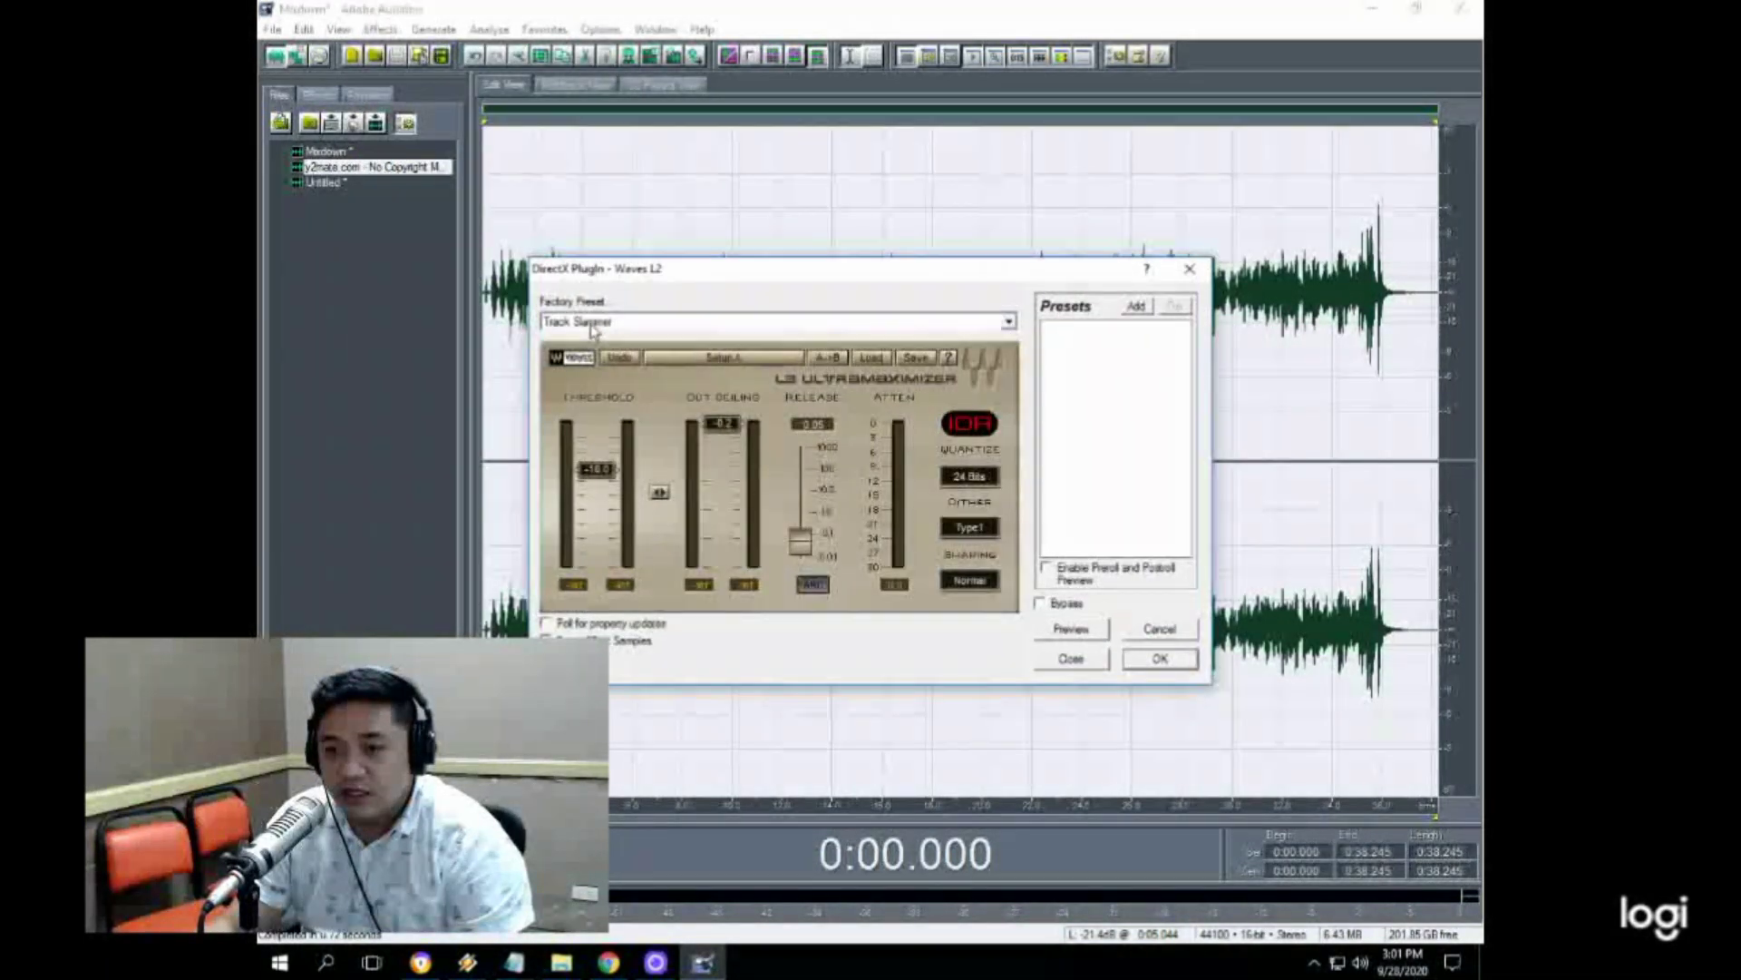
pyautogui.click(595, 323)
pyautogui.click(598, 390)
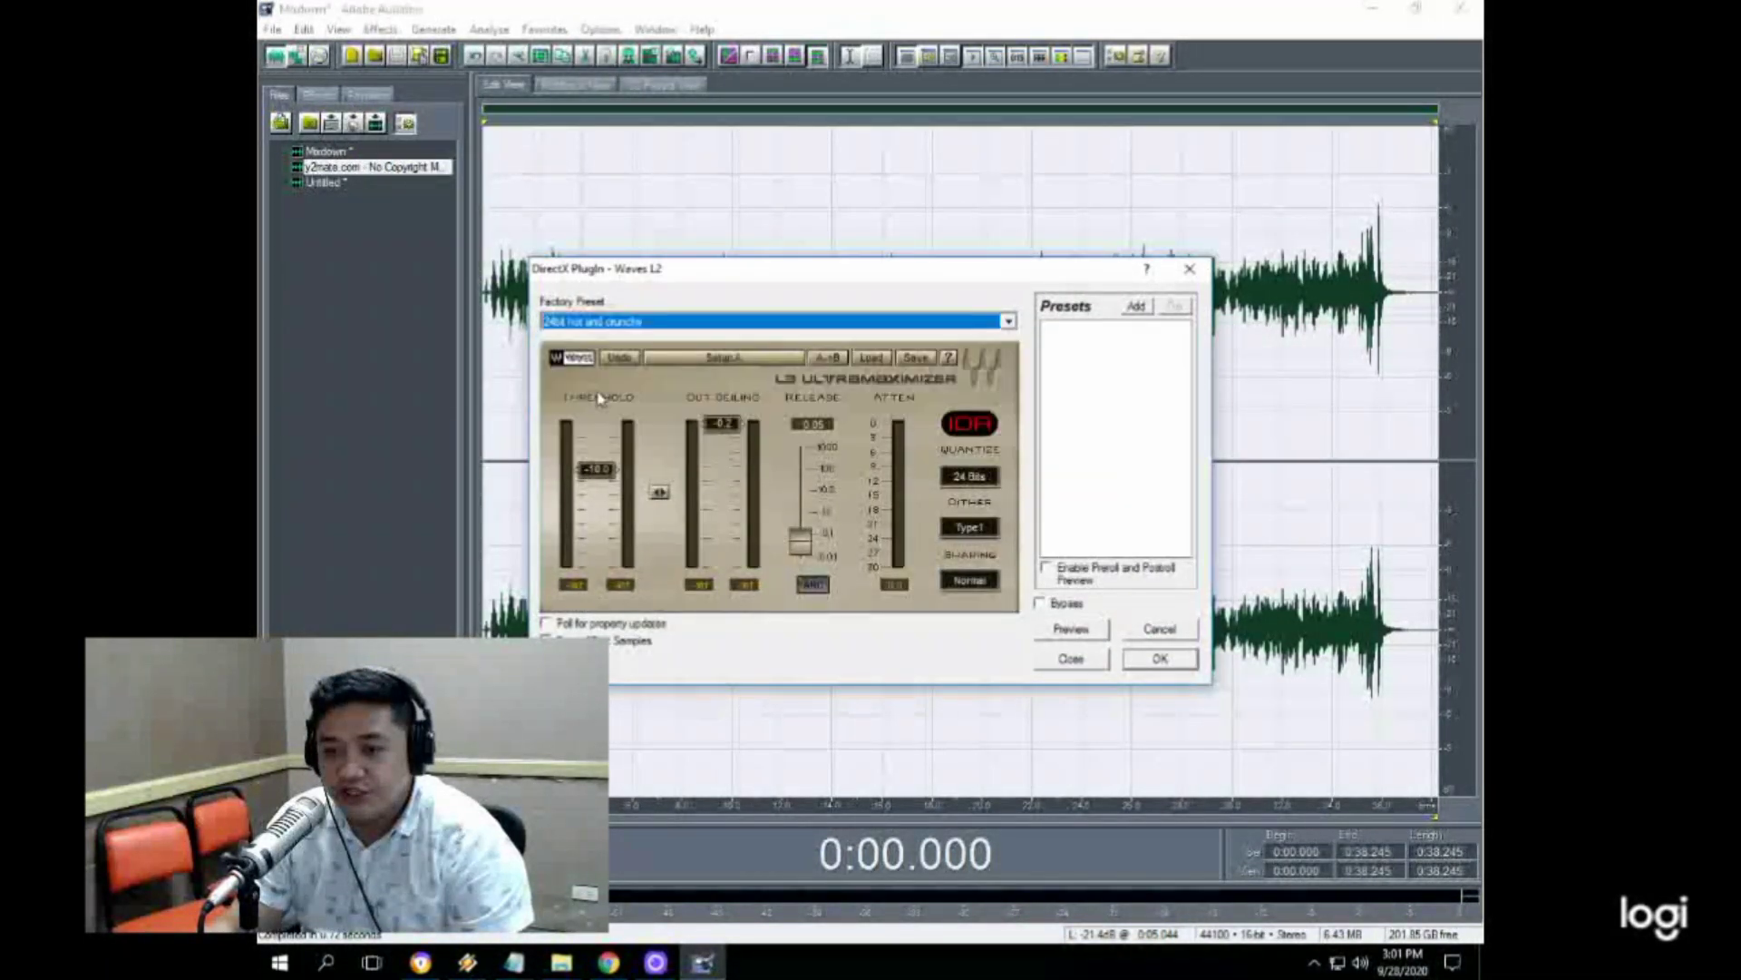
pyautogui.click(1157, 659)
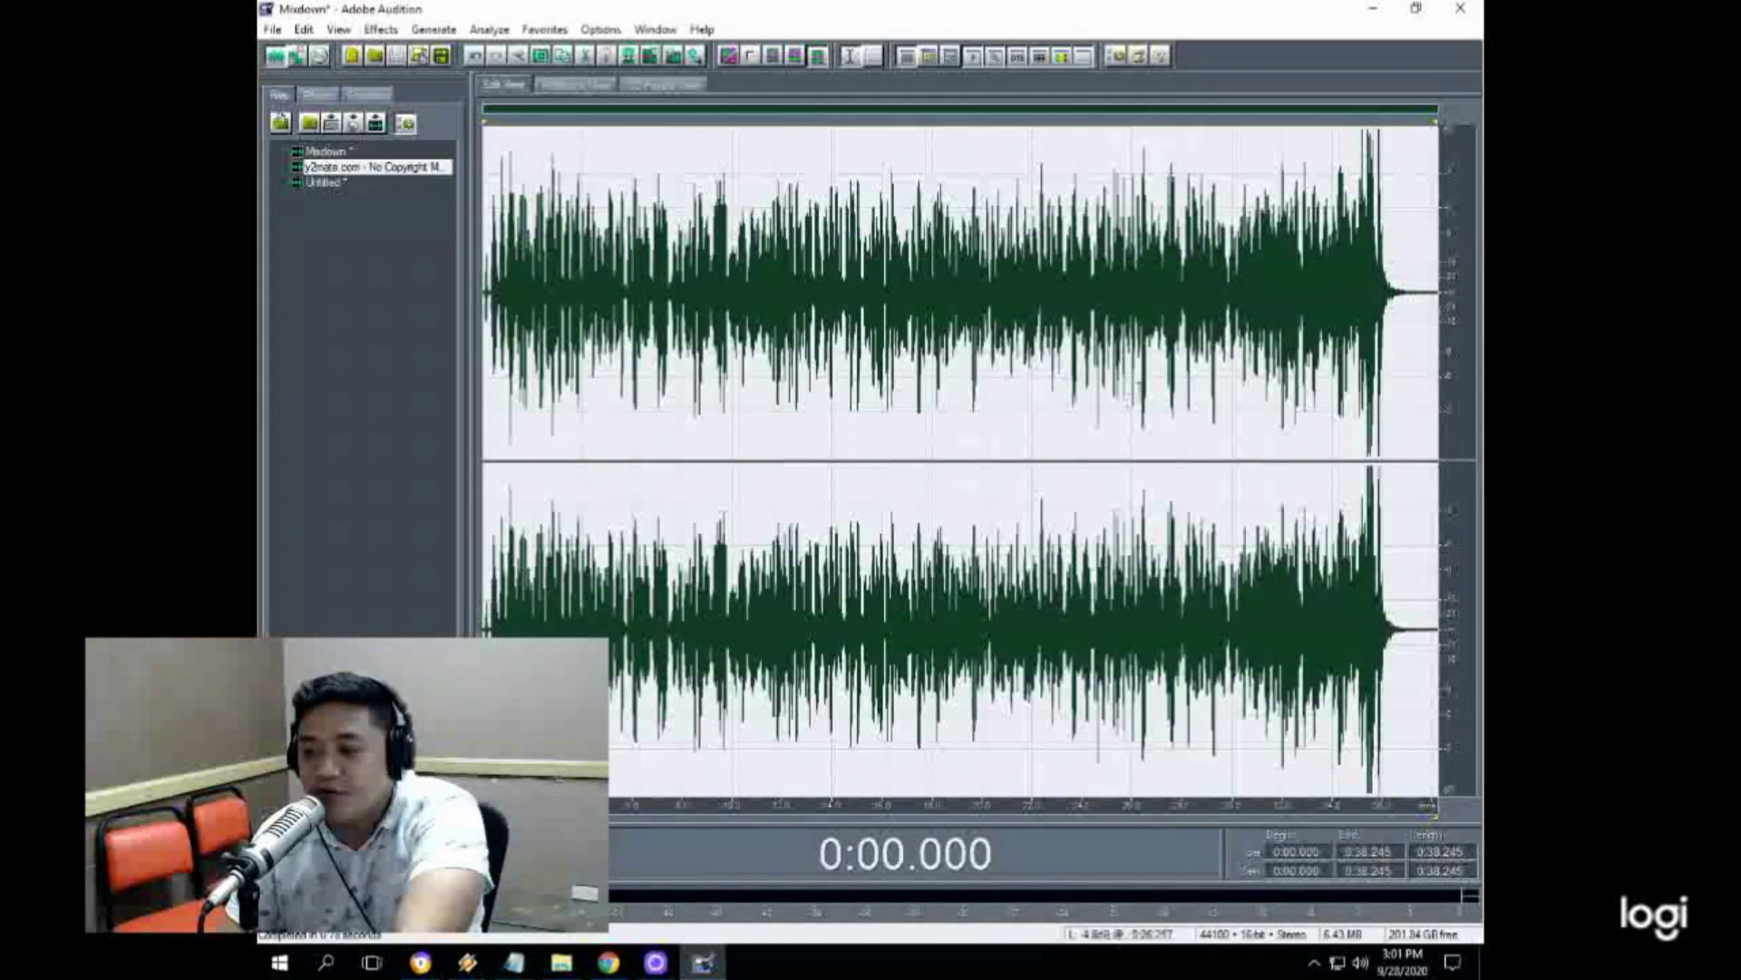
pyautogui.click(1150, 390)
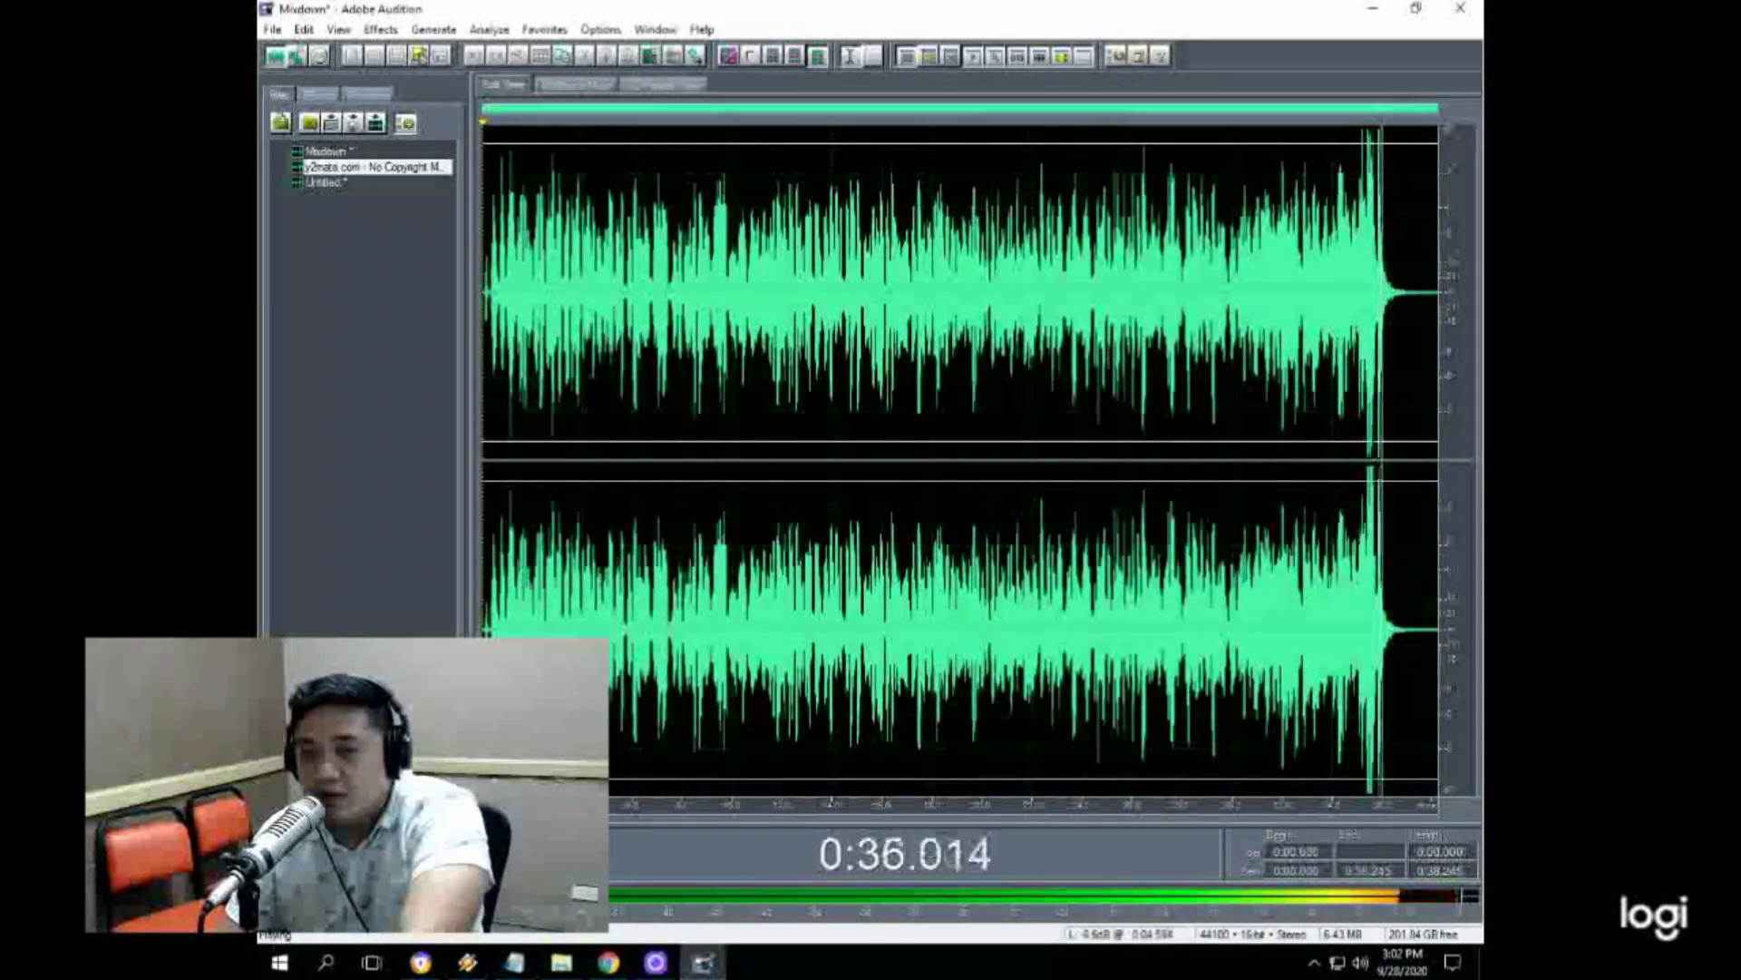
pyautogui.press('space')
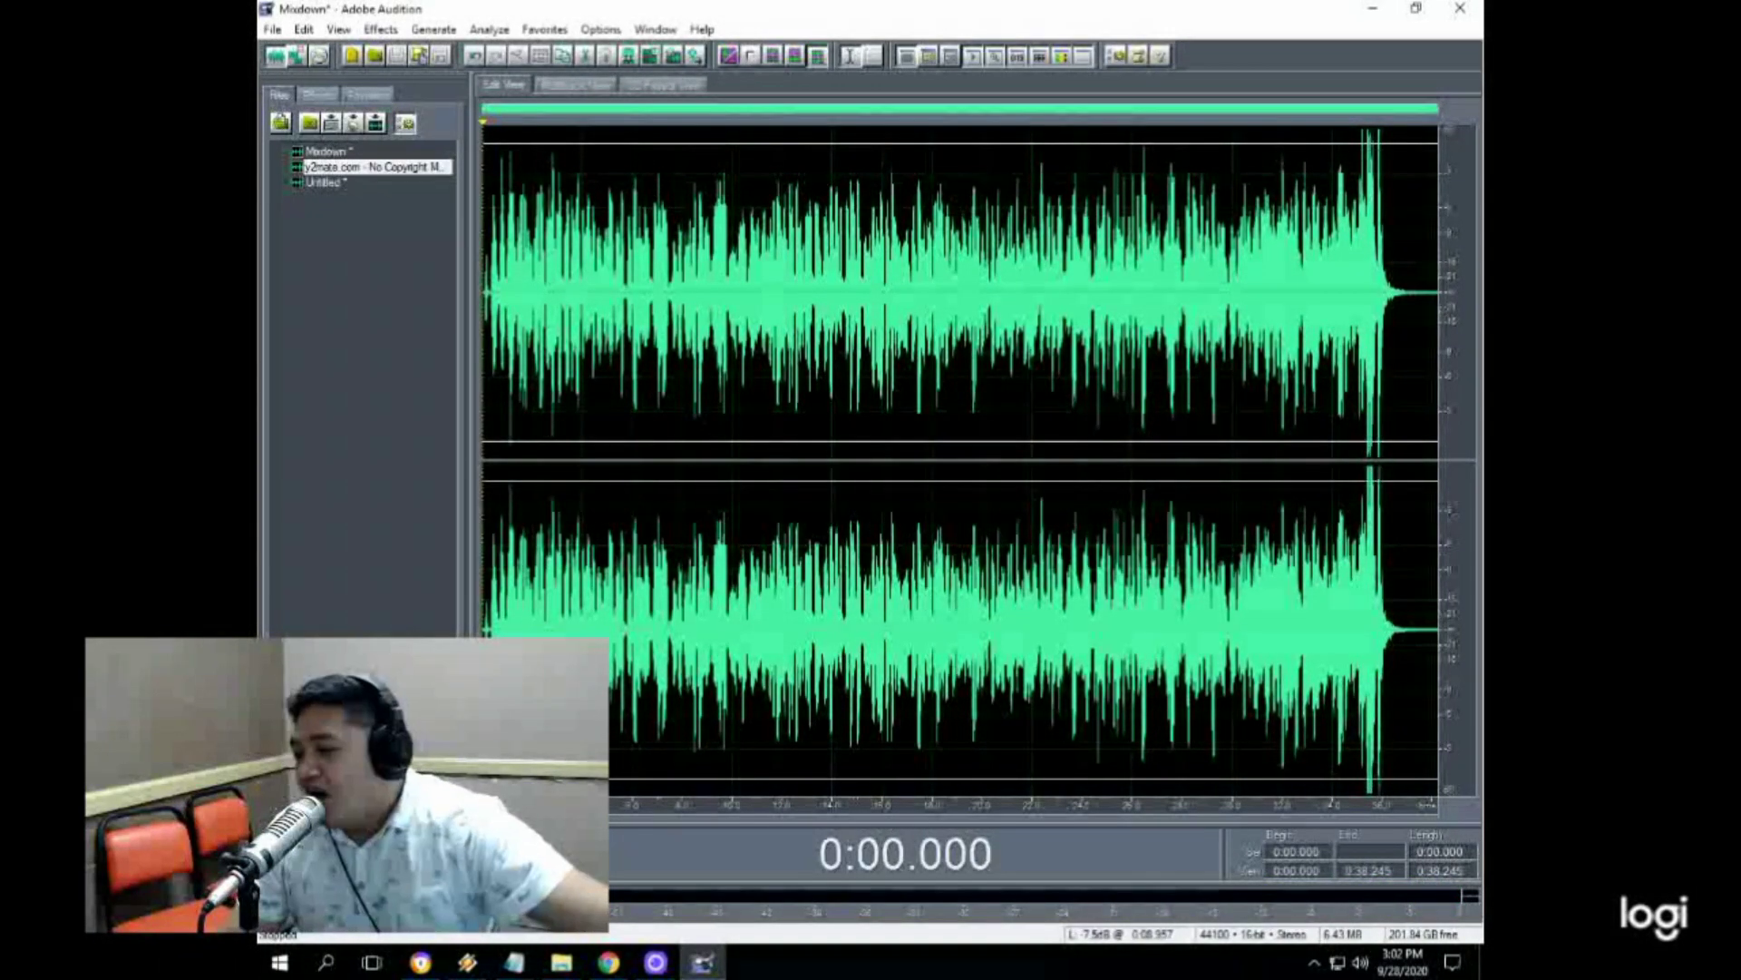
# Step: In the multitrack session, bend the music ending's volume envelope on Track 2 to stay low until about 0:41.0
pyautogui.click(577, 85)
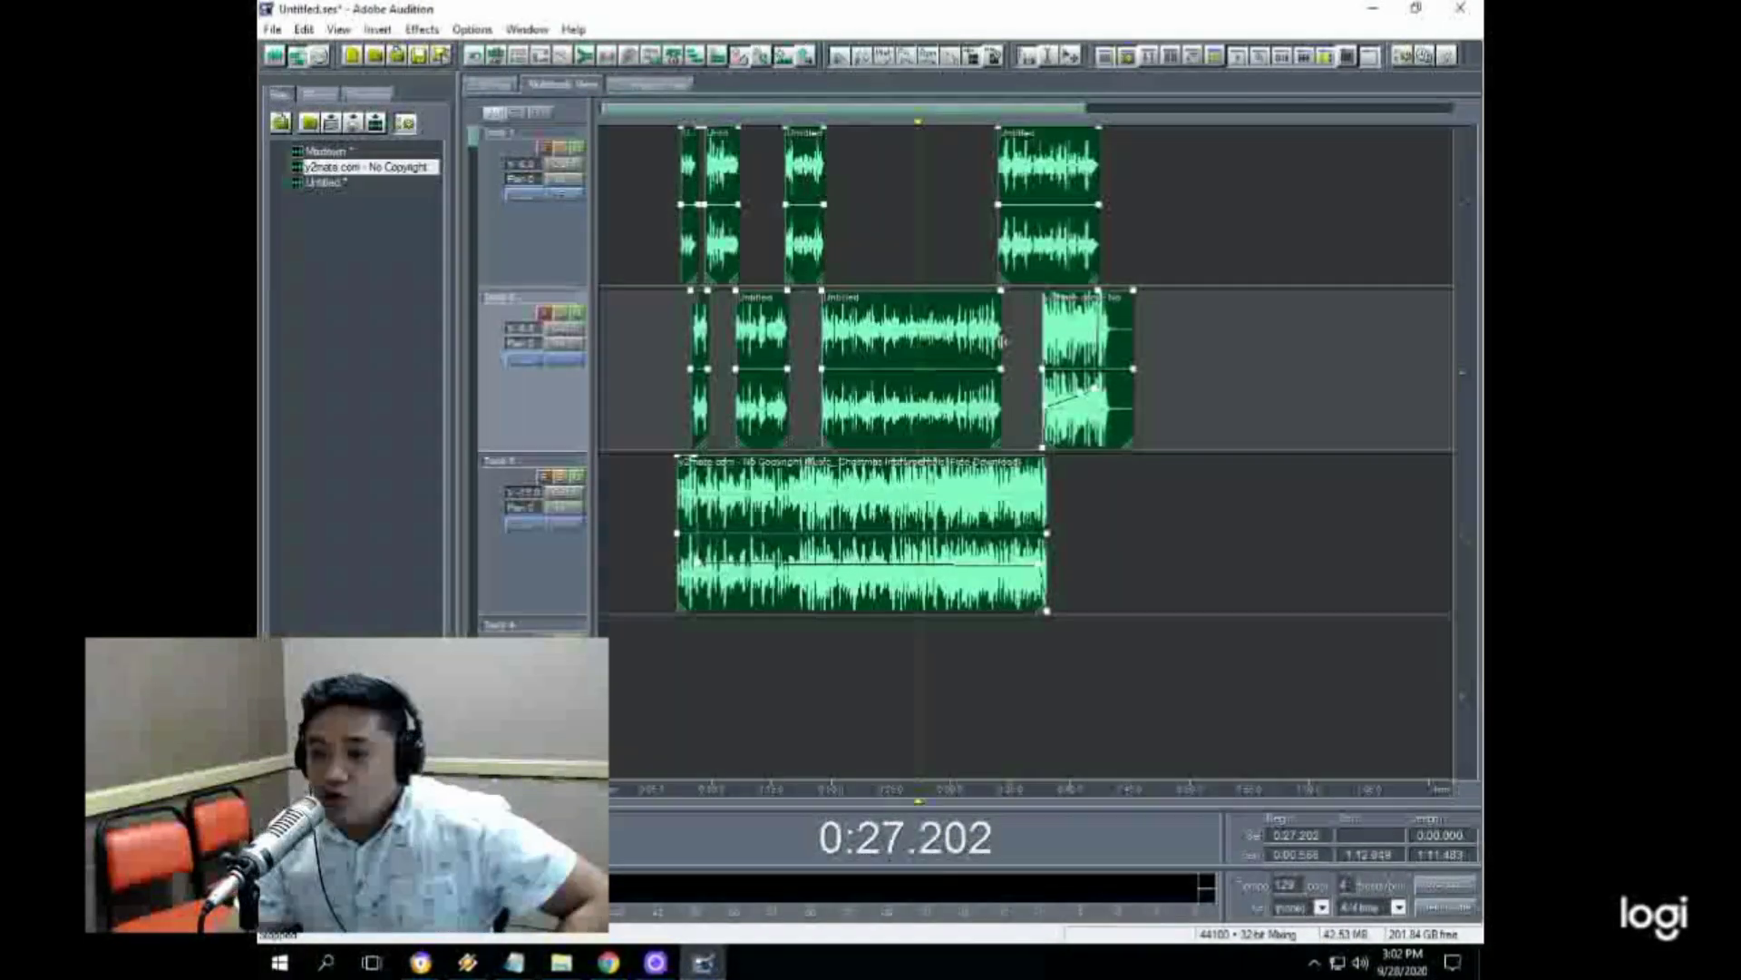
pyautogui.click(1011, 370)
pyautogui.scroll(7, 1088, 109)
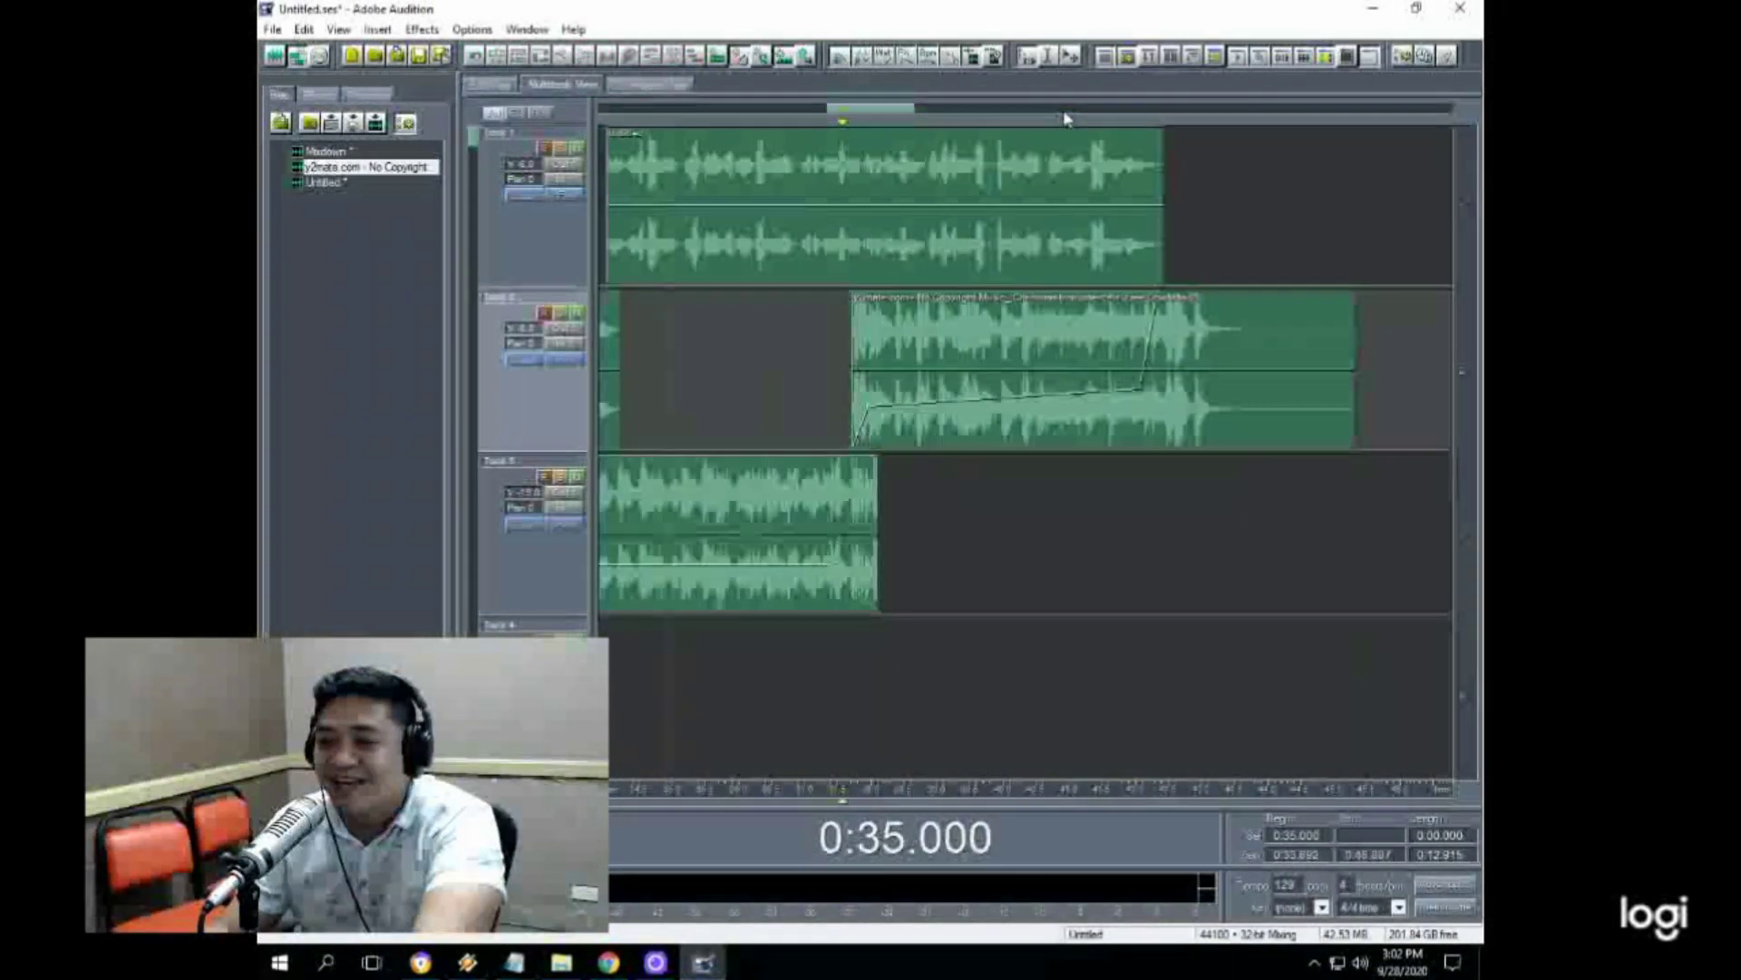
pyautogui.click(965, 399)
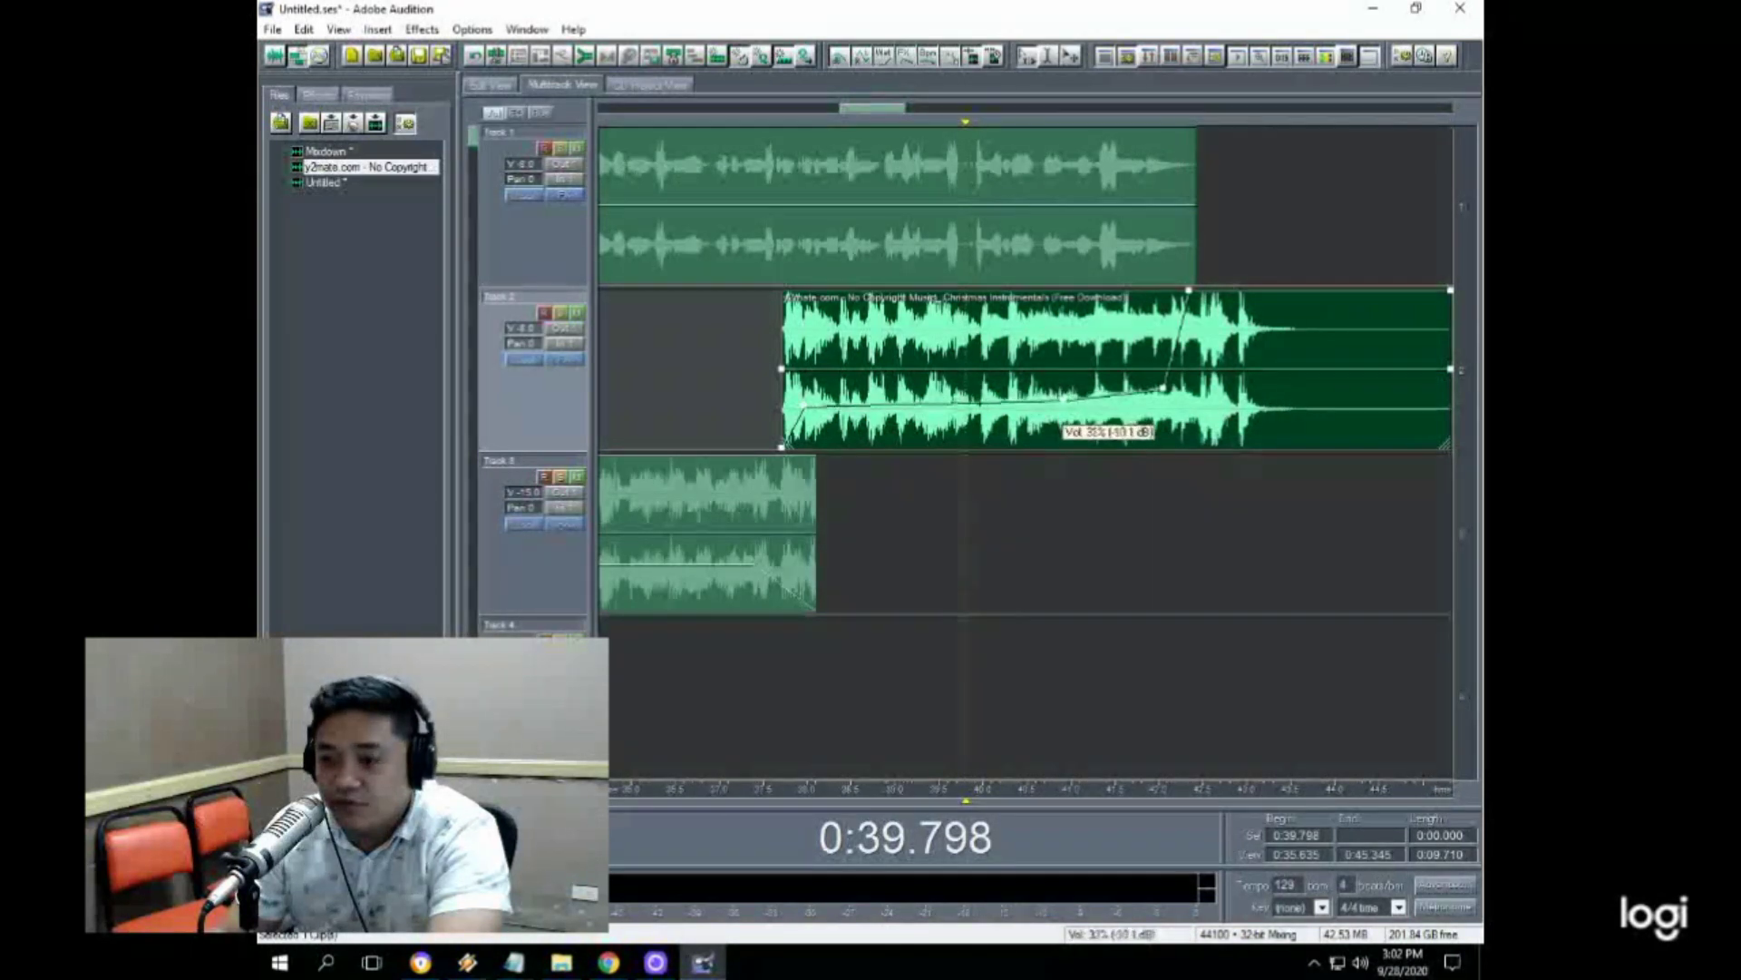
# Step: Move the music ending from Track 2 to the same time on Track 4 and set Track 4's volume to -15 dB
pyautogui.rightClick(524, 329)
pyautogui.click(654, 342)
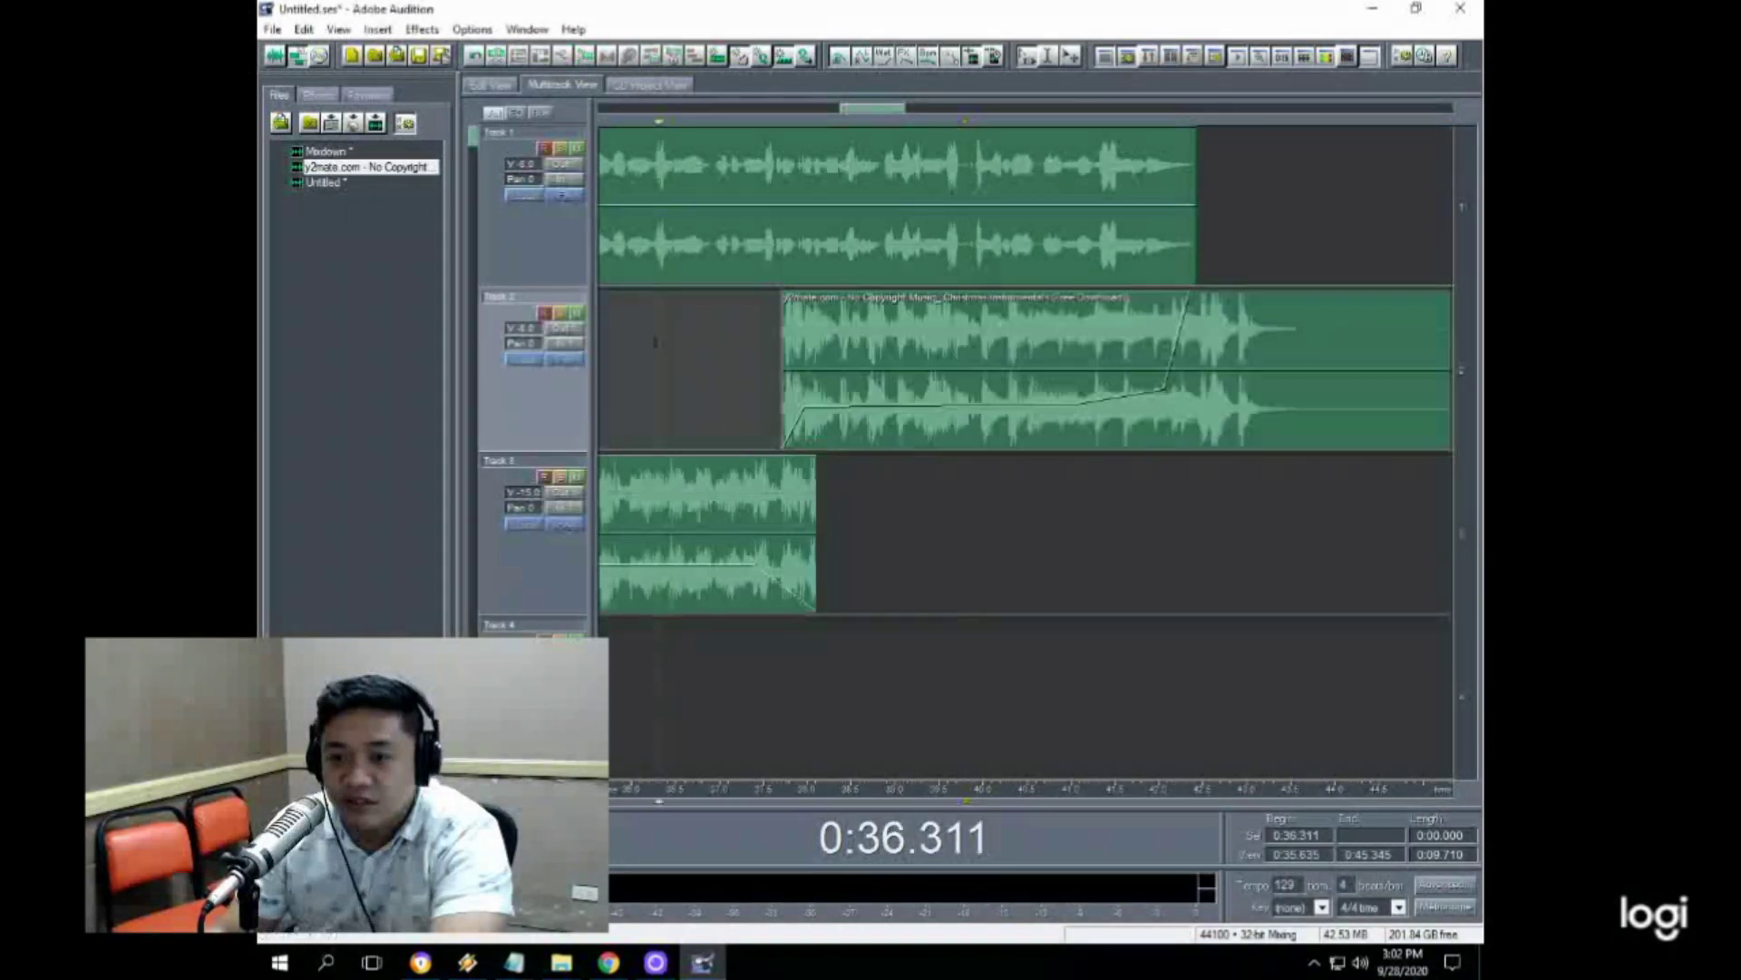
pyautogui.scroll(-5, 959, 112)
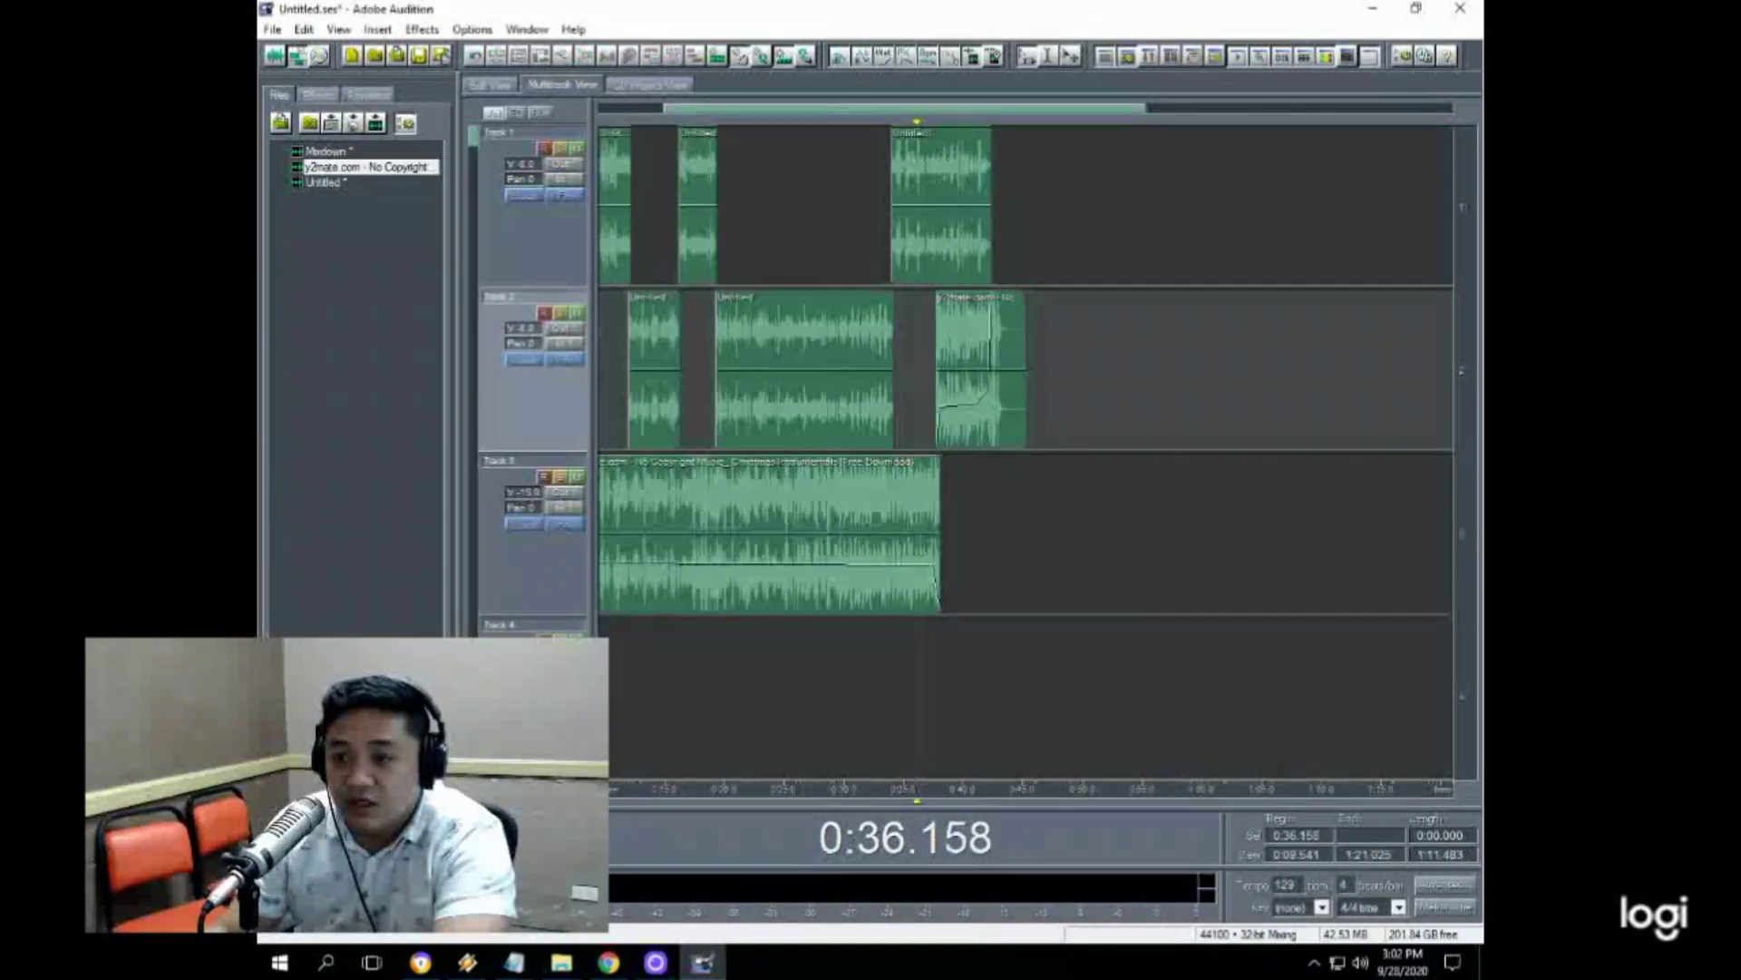
pyautogui.scroll(5, 943, 121)
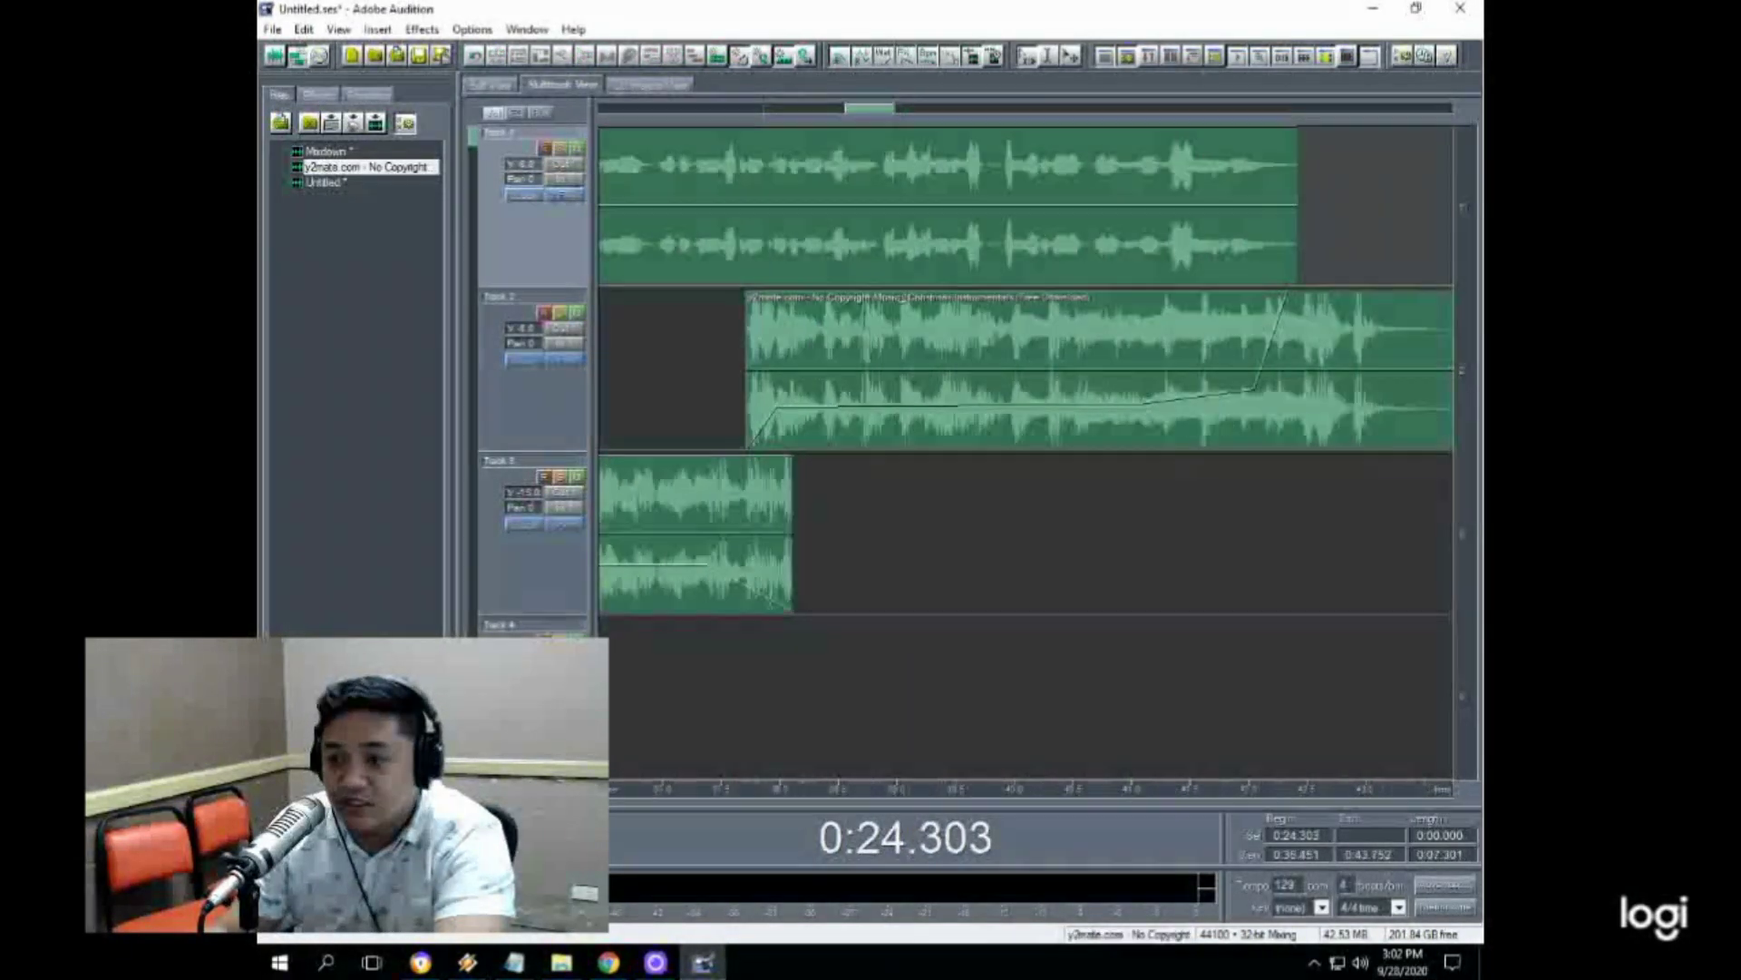
pyautogui.moveTo(953, 372); pyautogui.dragTo(950, 699)
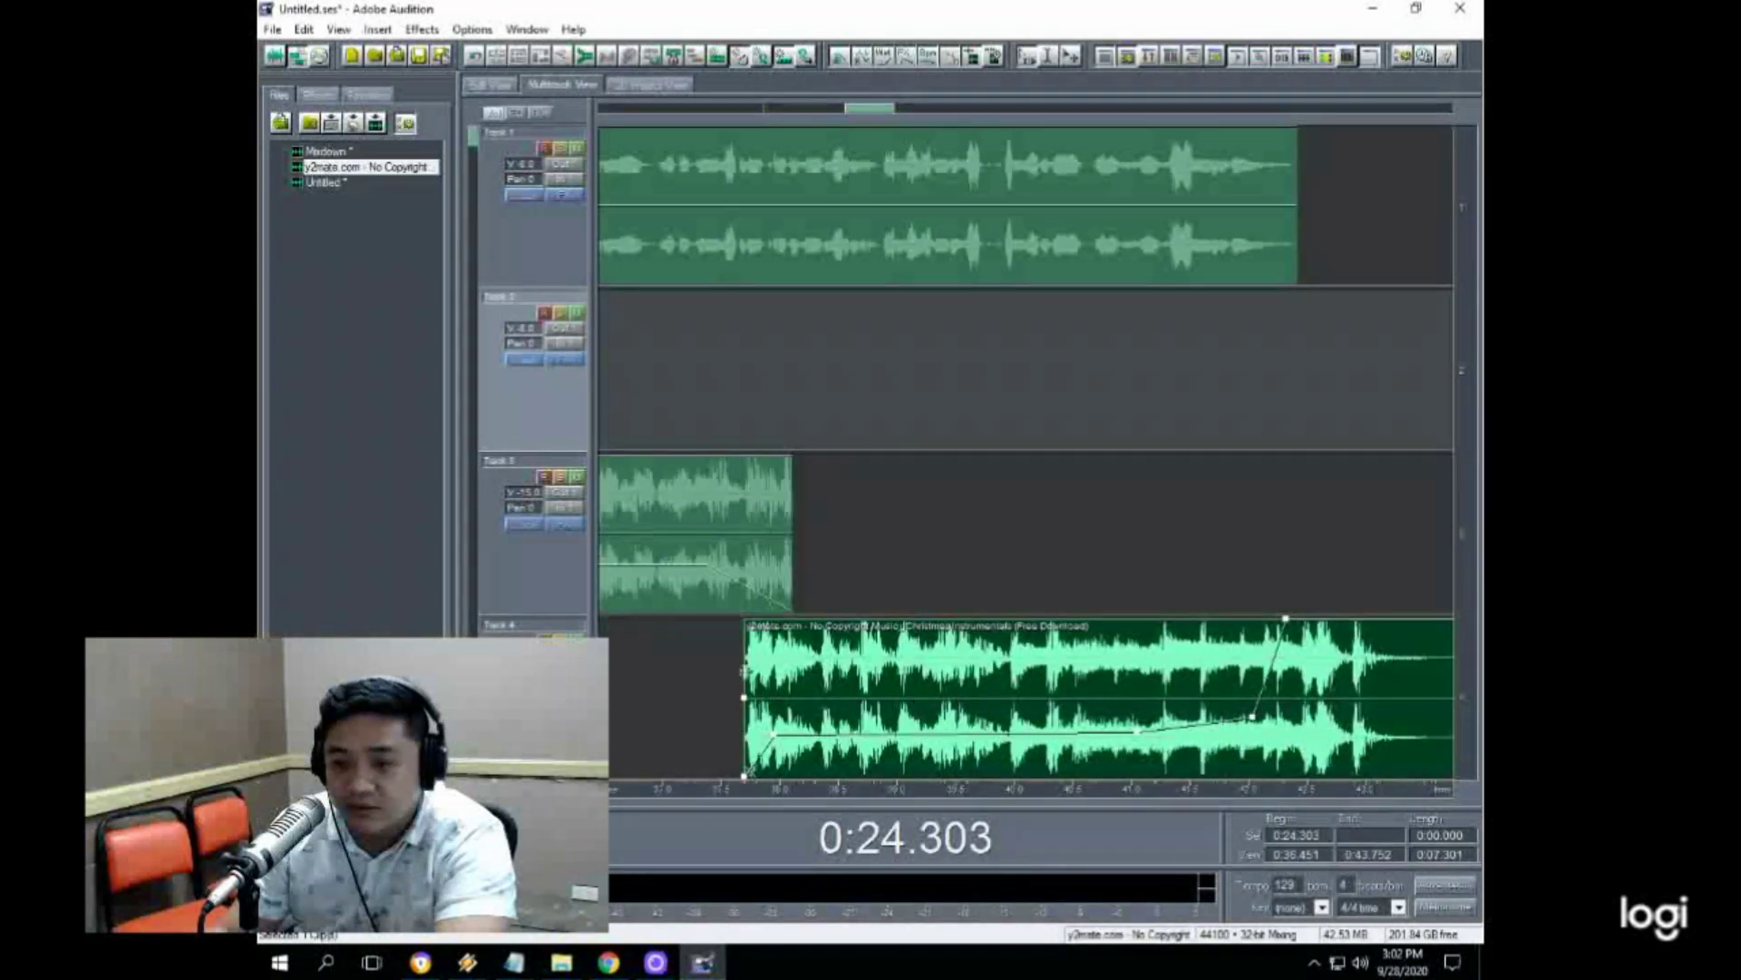
pyautogui.rightClick(524, 656)
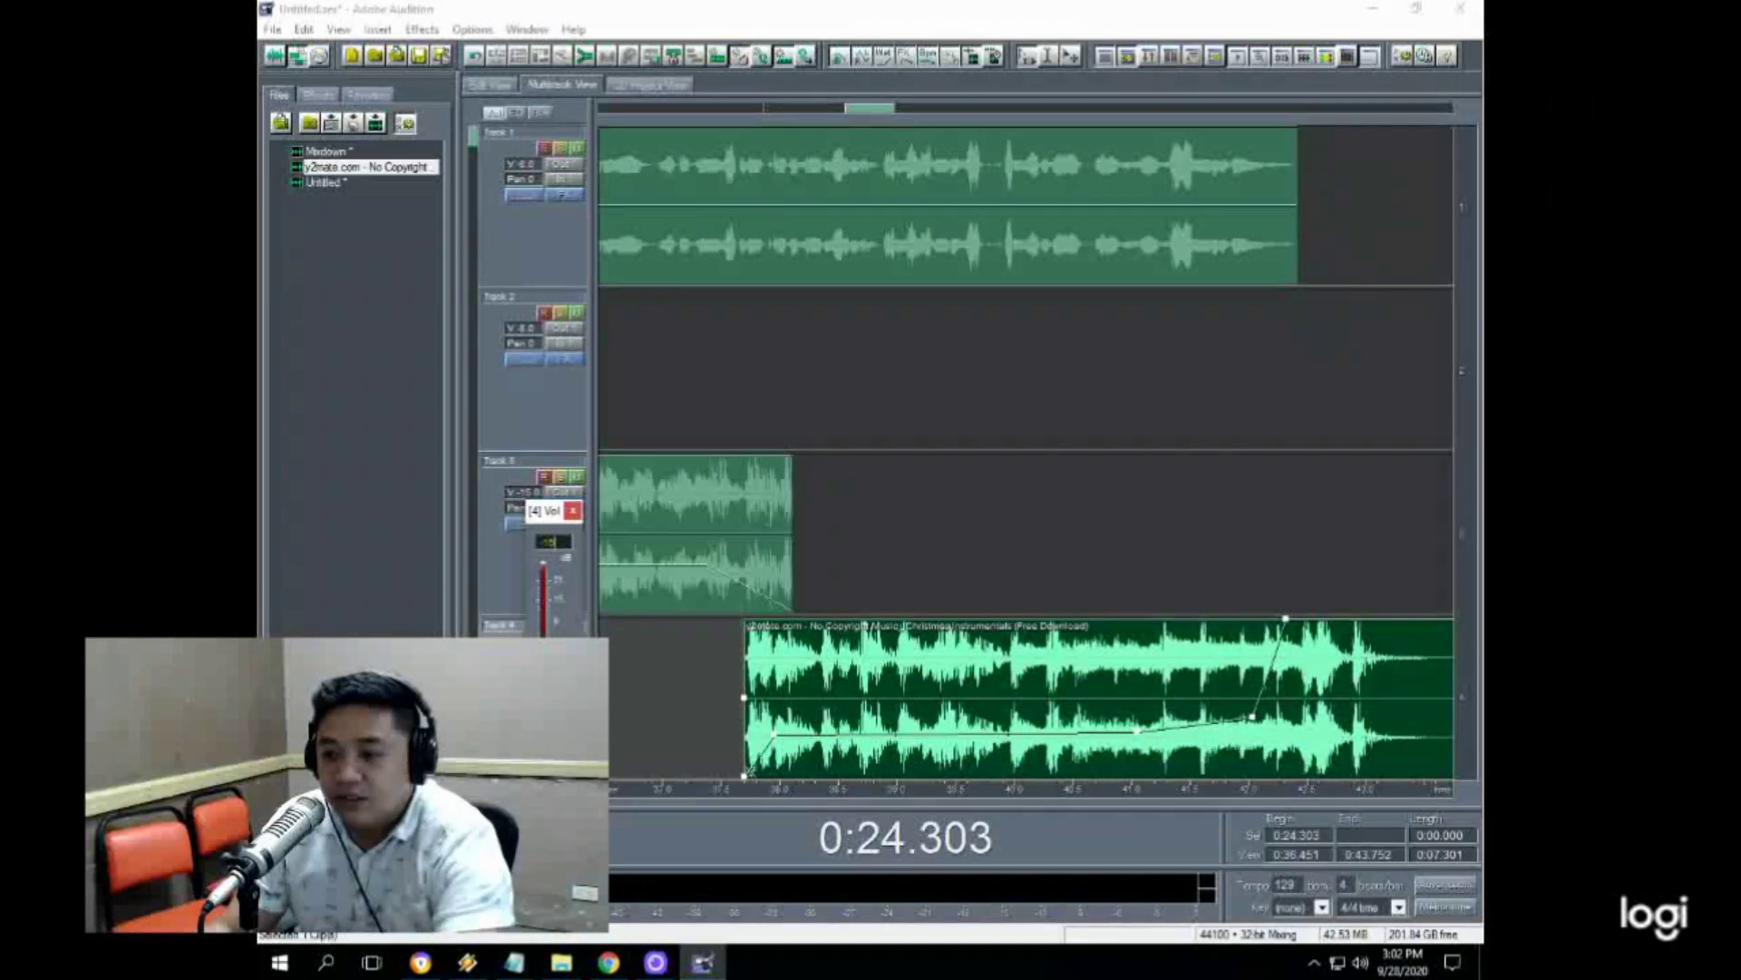
# Step: Play the session from 0:41.343 to check the level of the music ending, and stop playback
pyautogui.click(1015, 370)
pyautogui.click(1172, 370)
pyautogui.press('space')
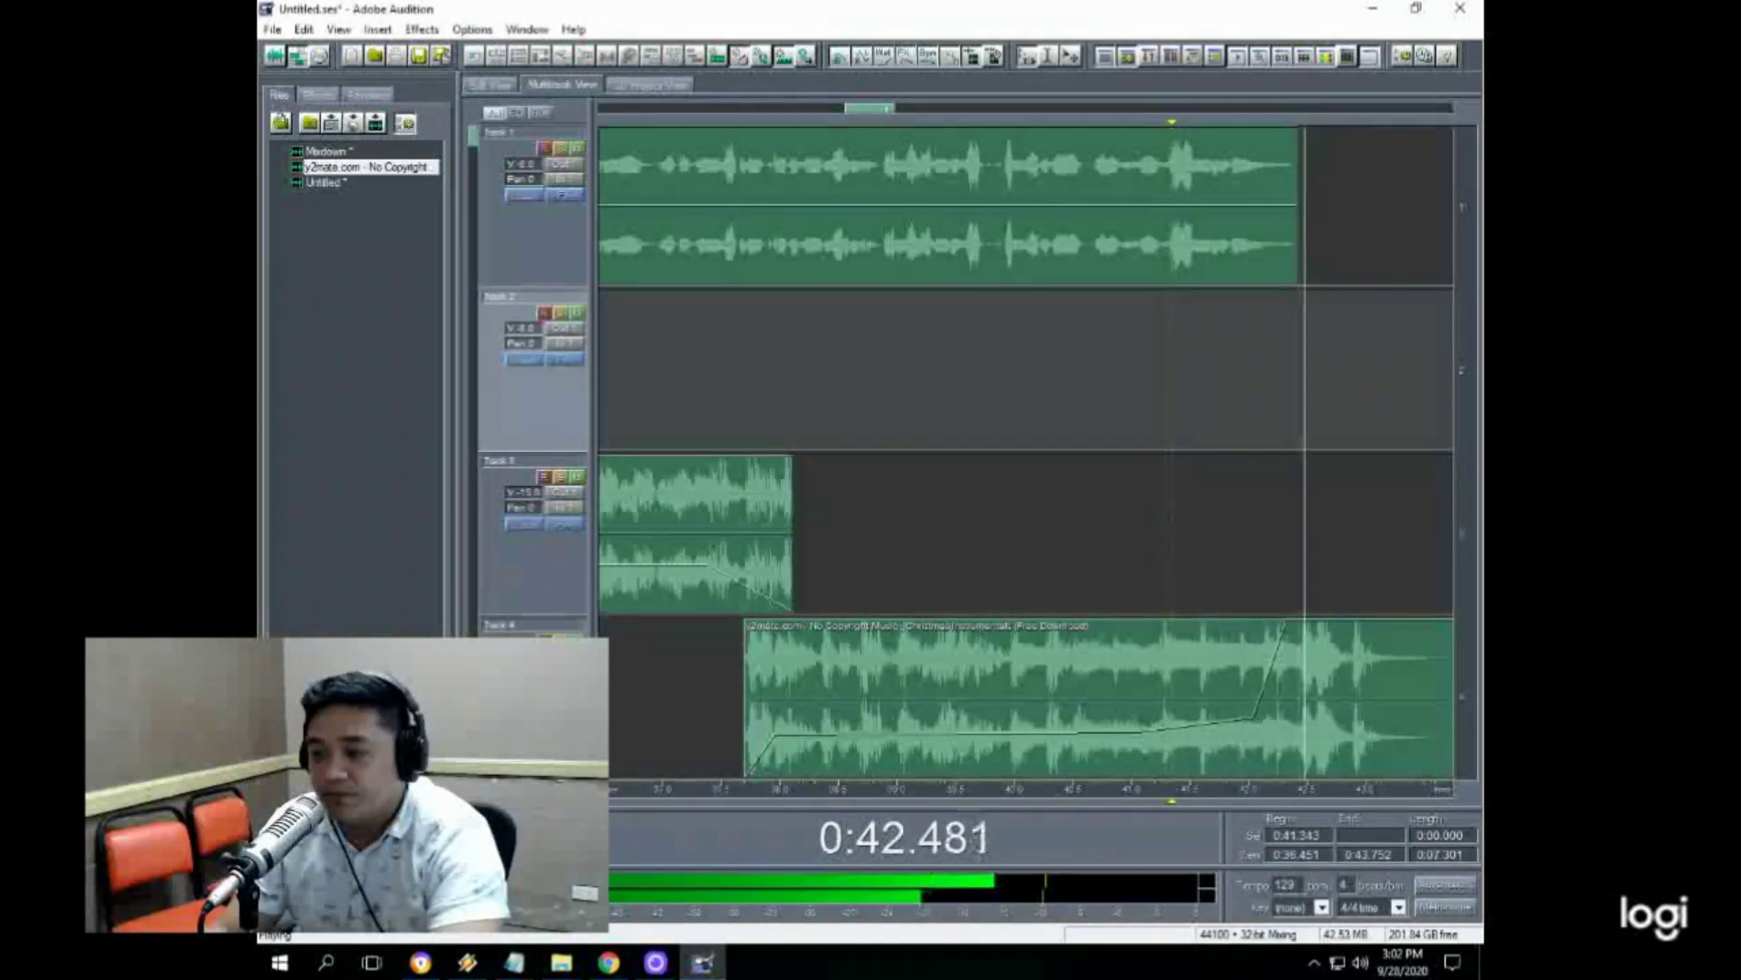
pyautogui.press('space')
# Step: Select every clip in the revised session and mix them down to another new stereo file
pyautogui.hotkey('ctrl', 'a')
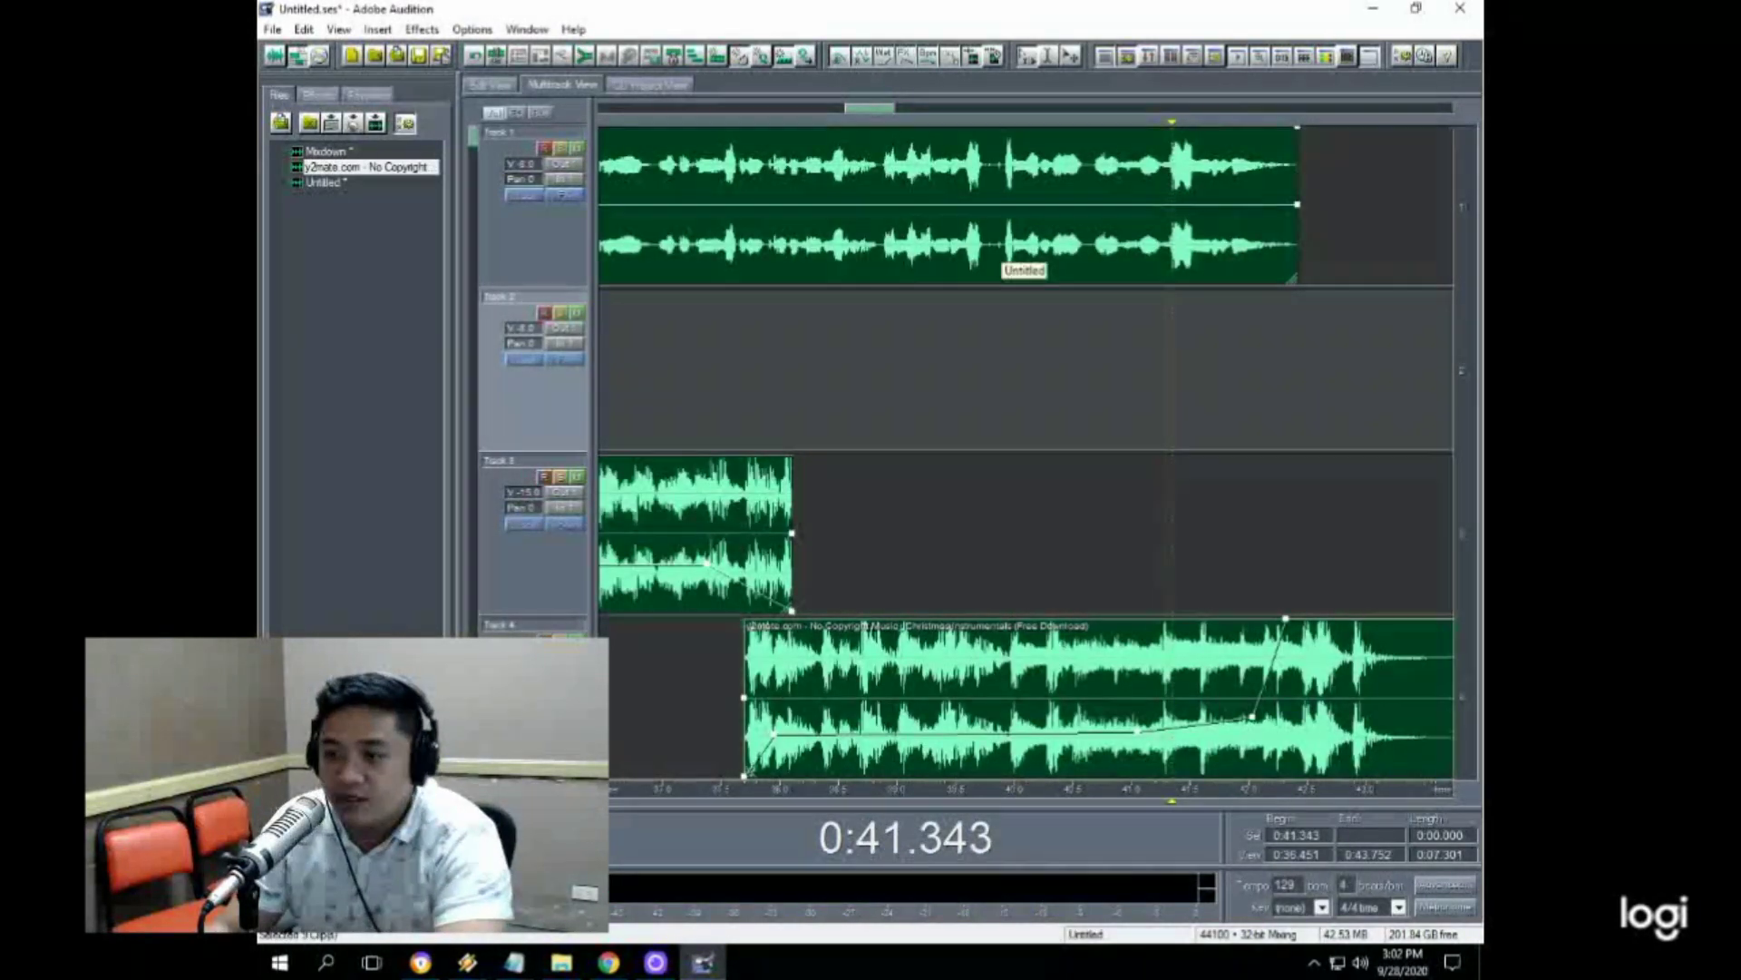
pyautogui.rightClick(1005, 243)
pyautogui.click(1034, 250)
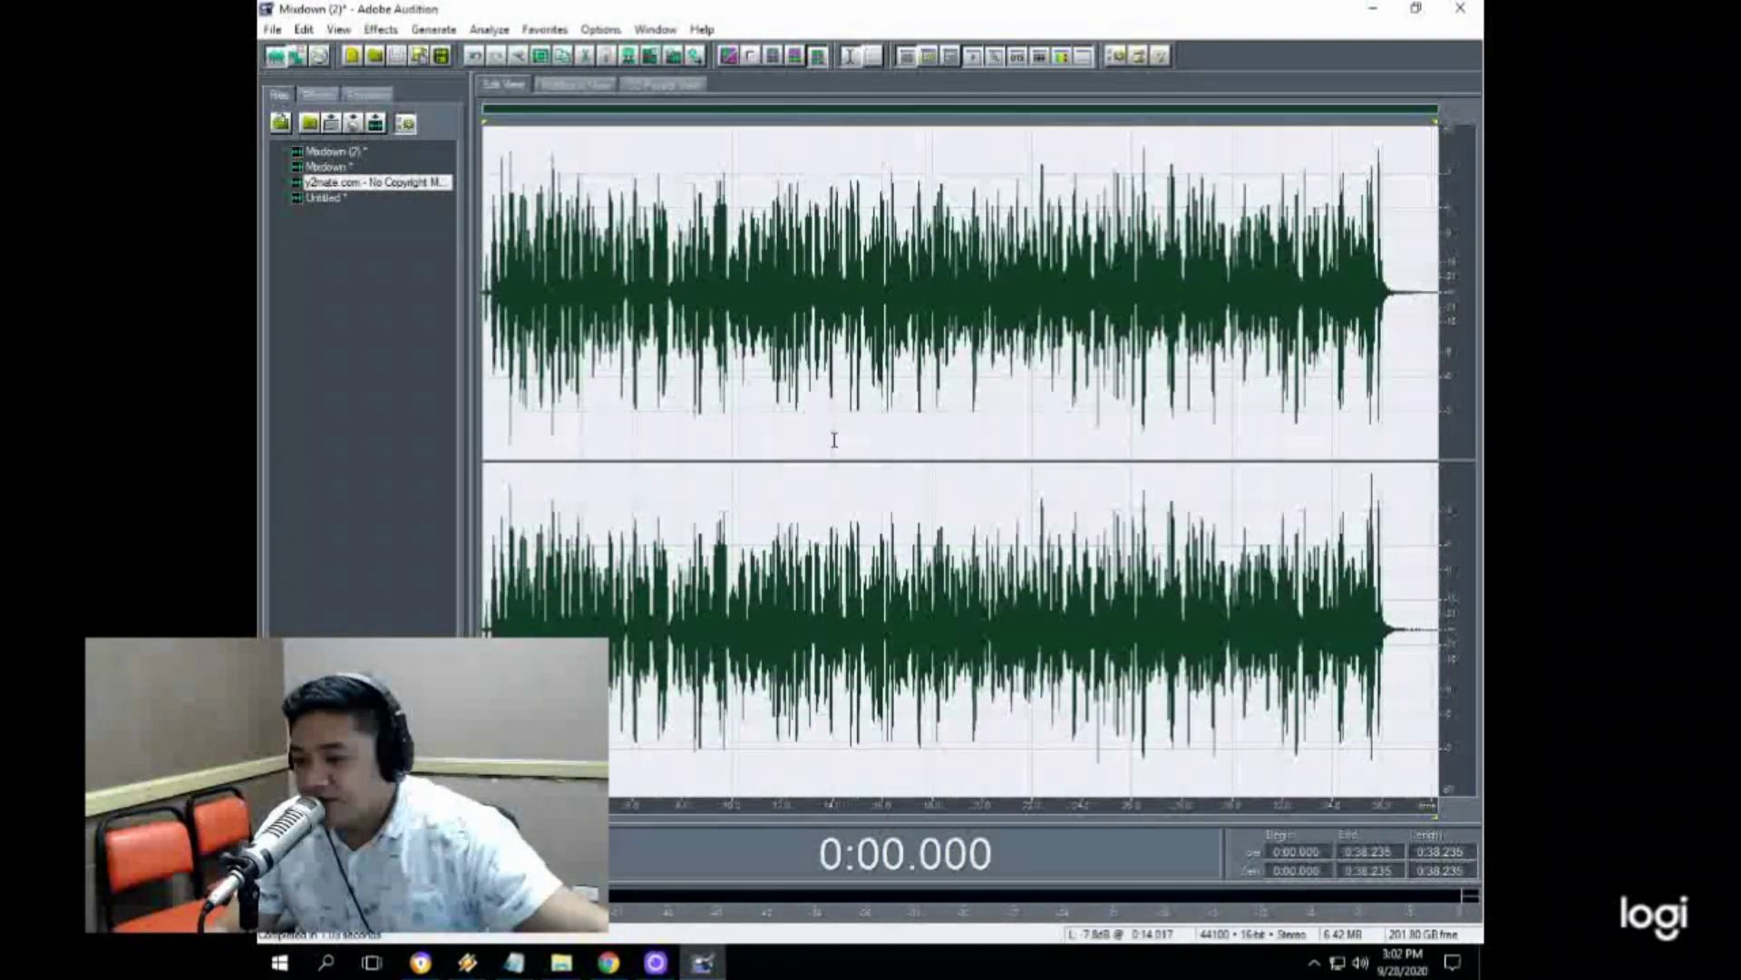
# Step: Play the second mixdown from about 0:20, and replay it from the beginning to check the finished advertisement
pyautogui.click(990, 437)
pyautogui.press('space')
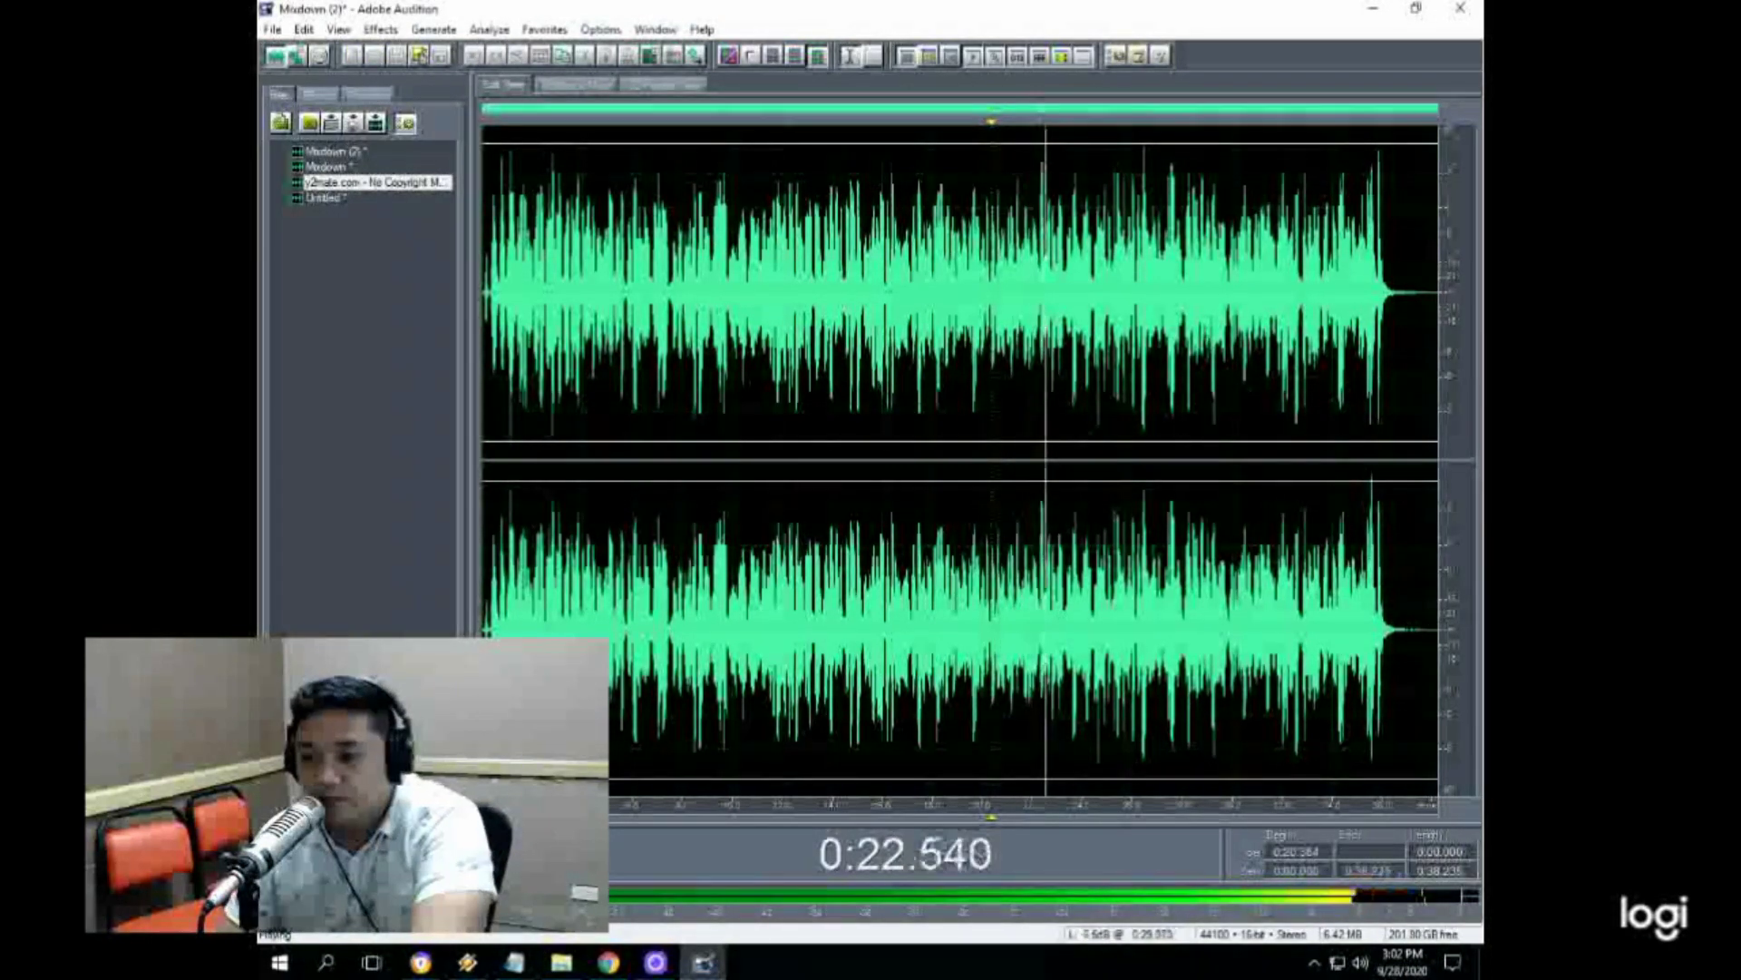
pyautogui.press('space')
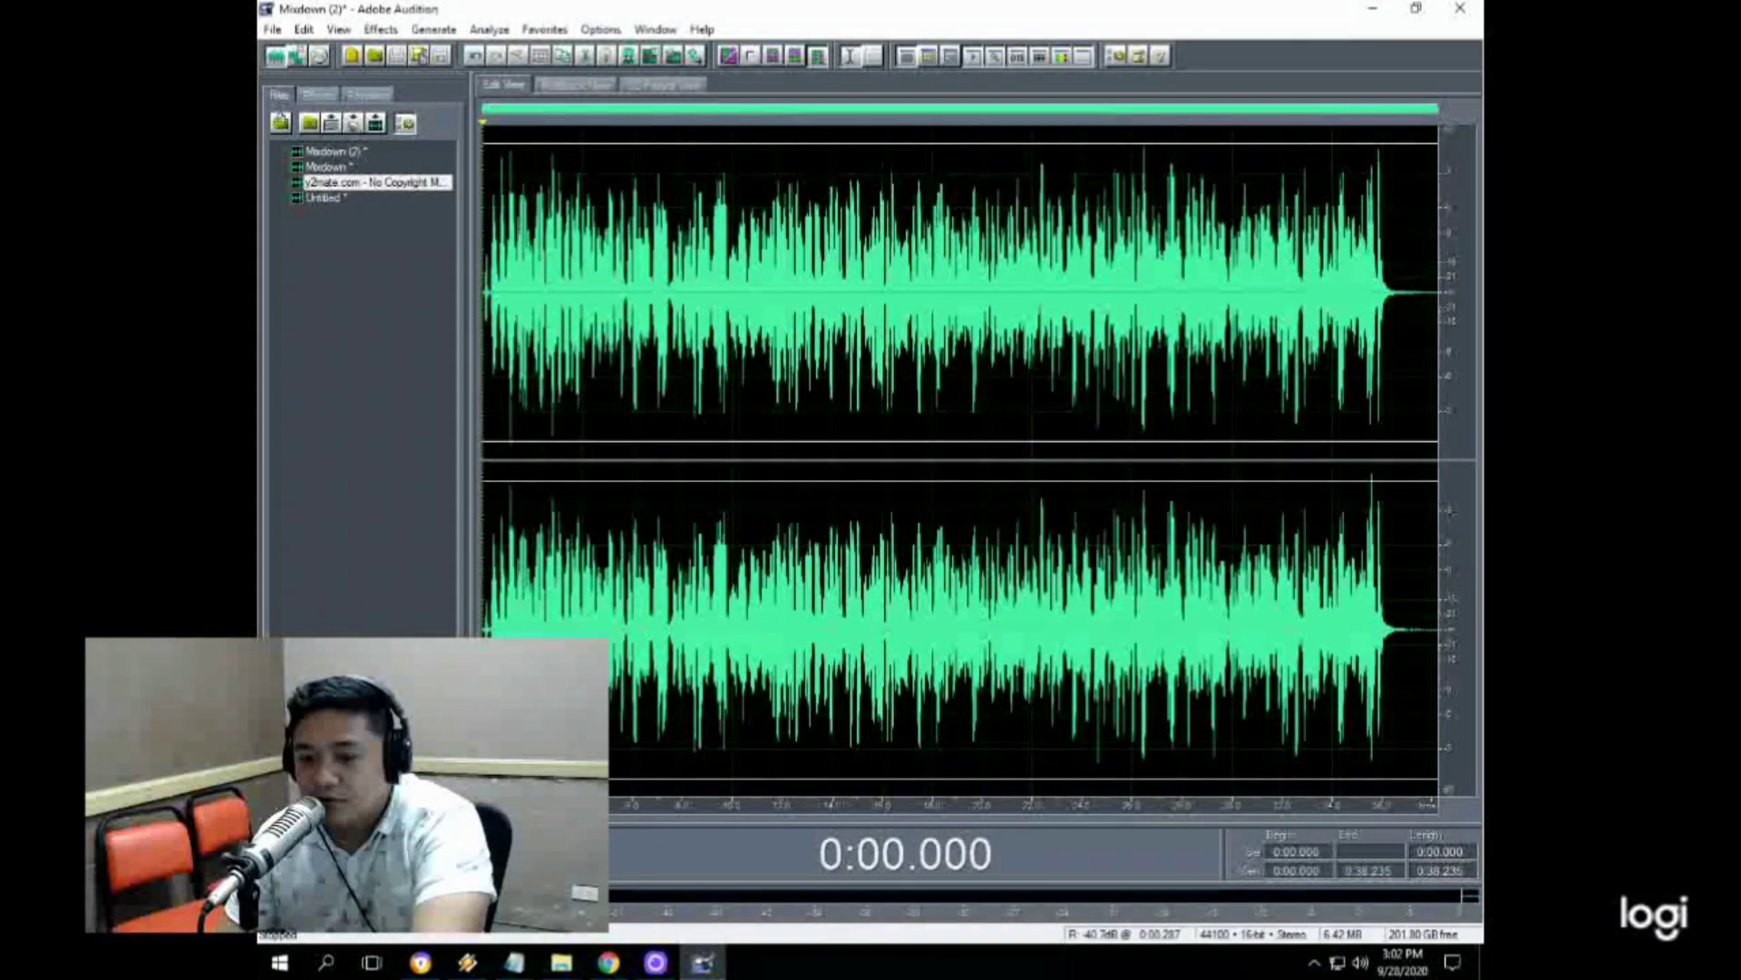
pyautogui.press('space')
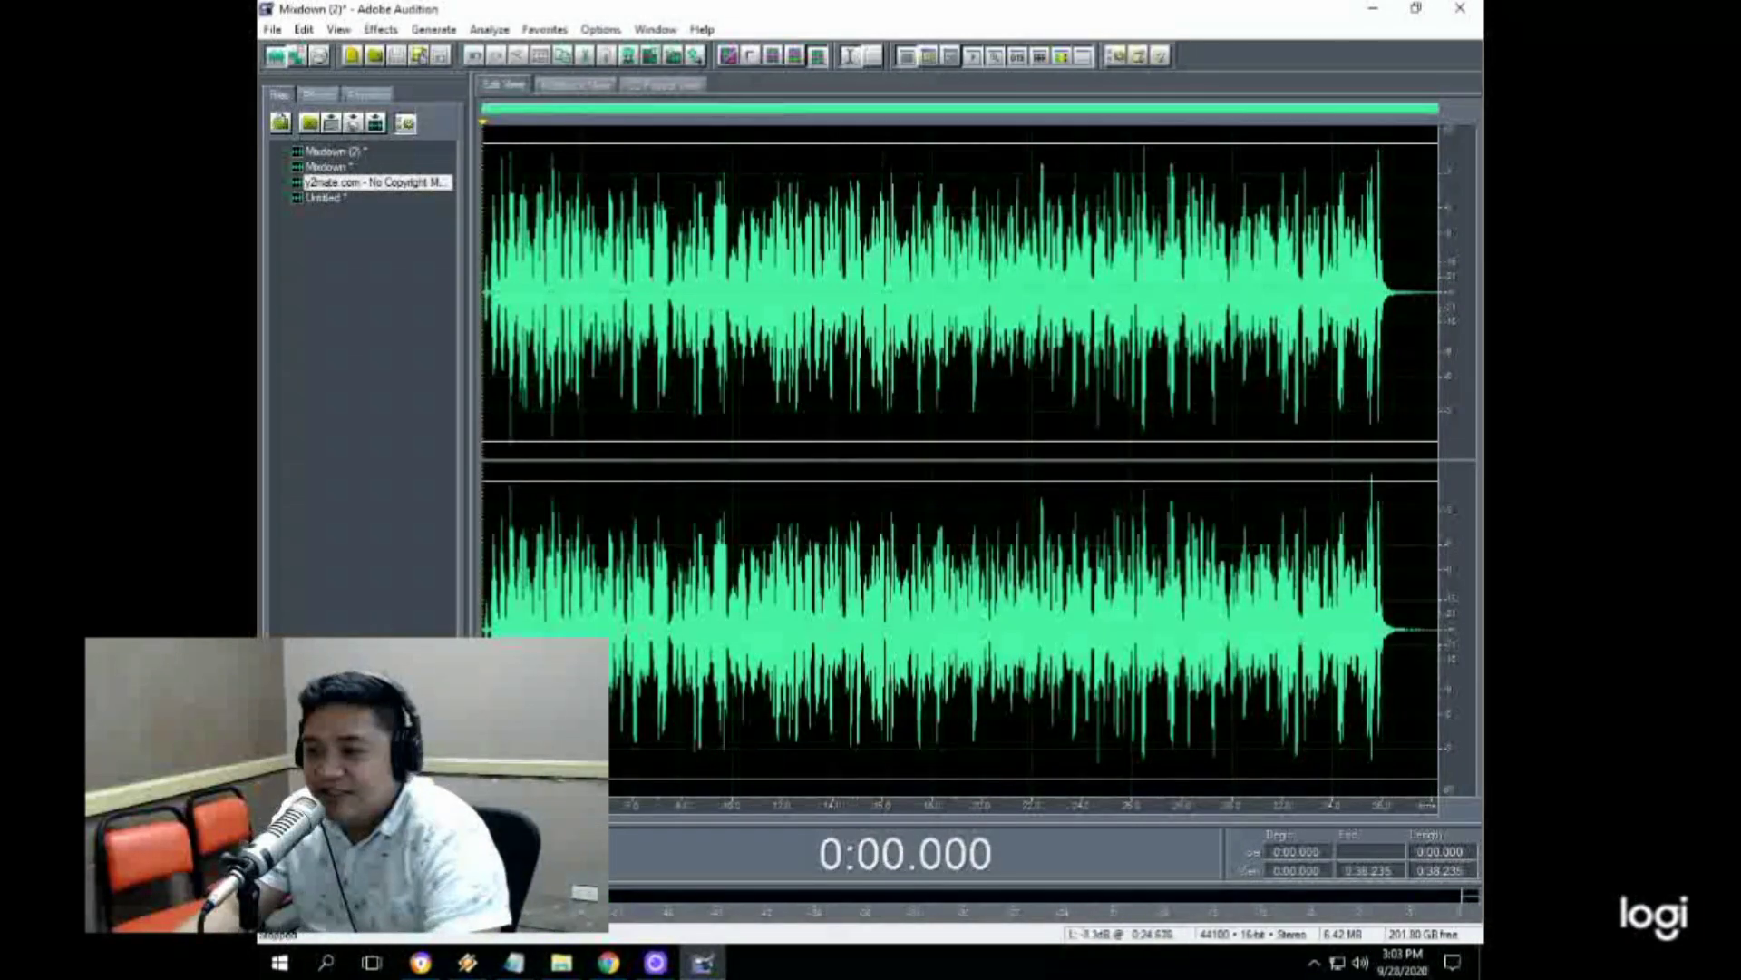
pyautogui.press('space')
pyautogui.press('space')
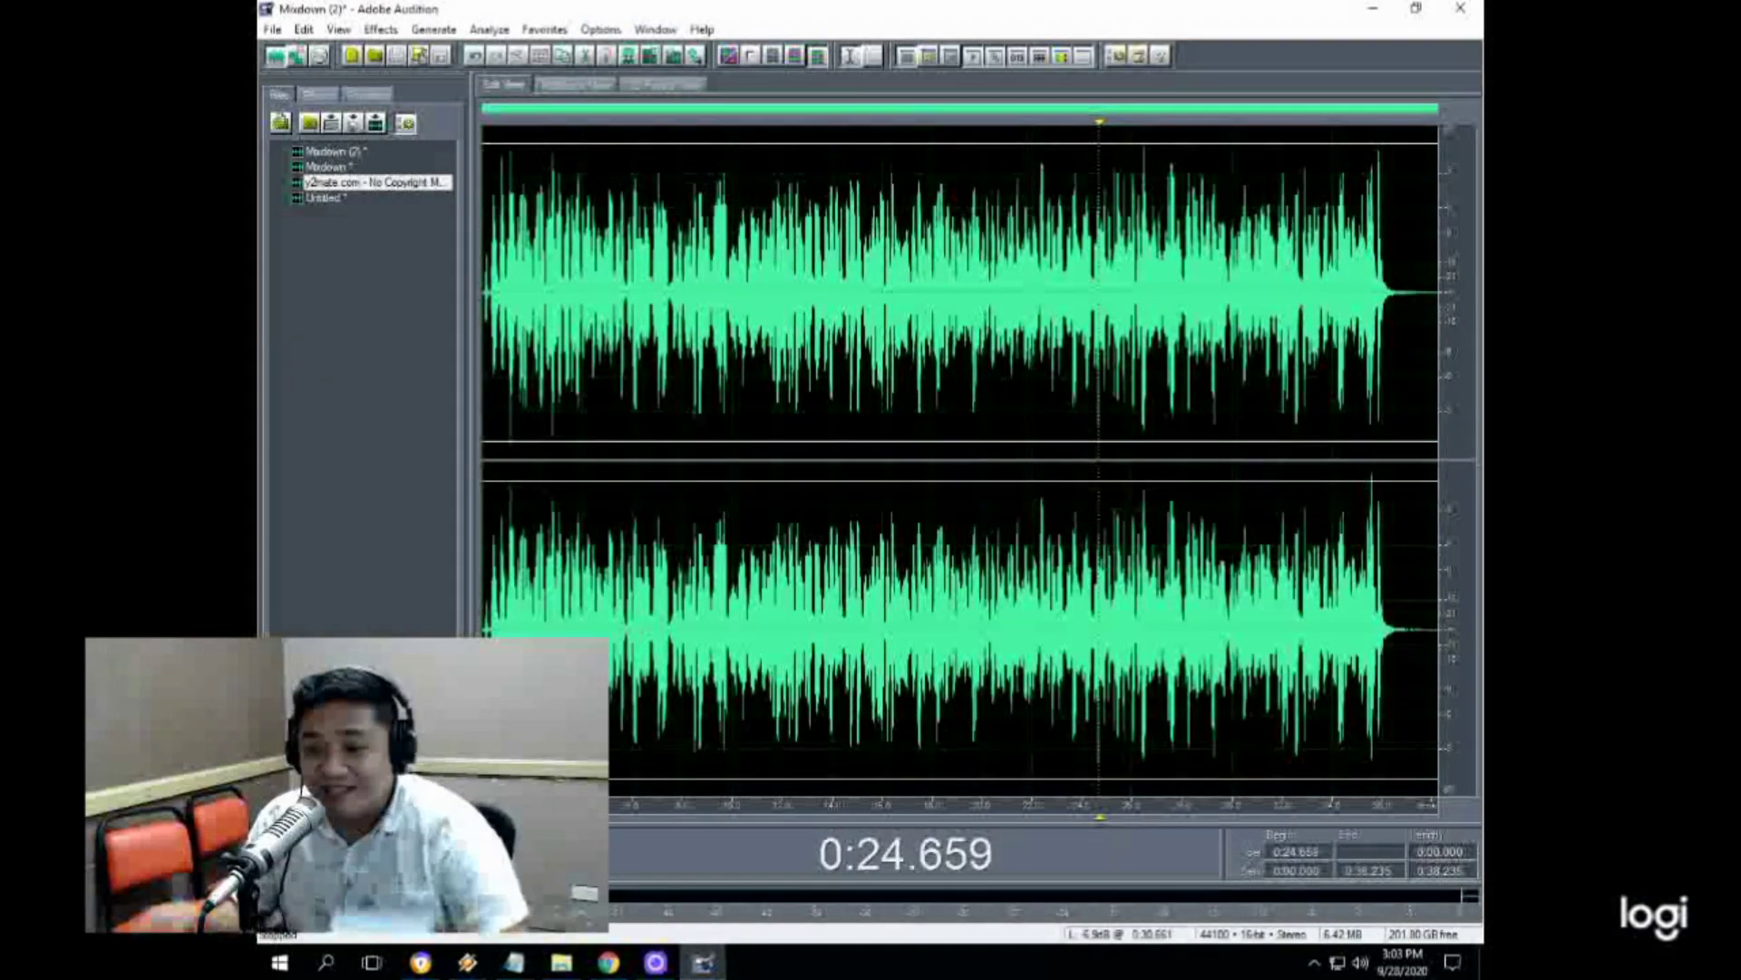
pyautogui.click(670, 968)
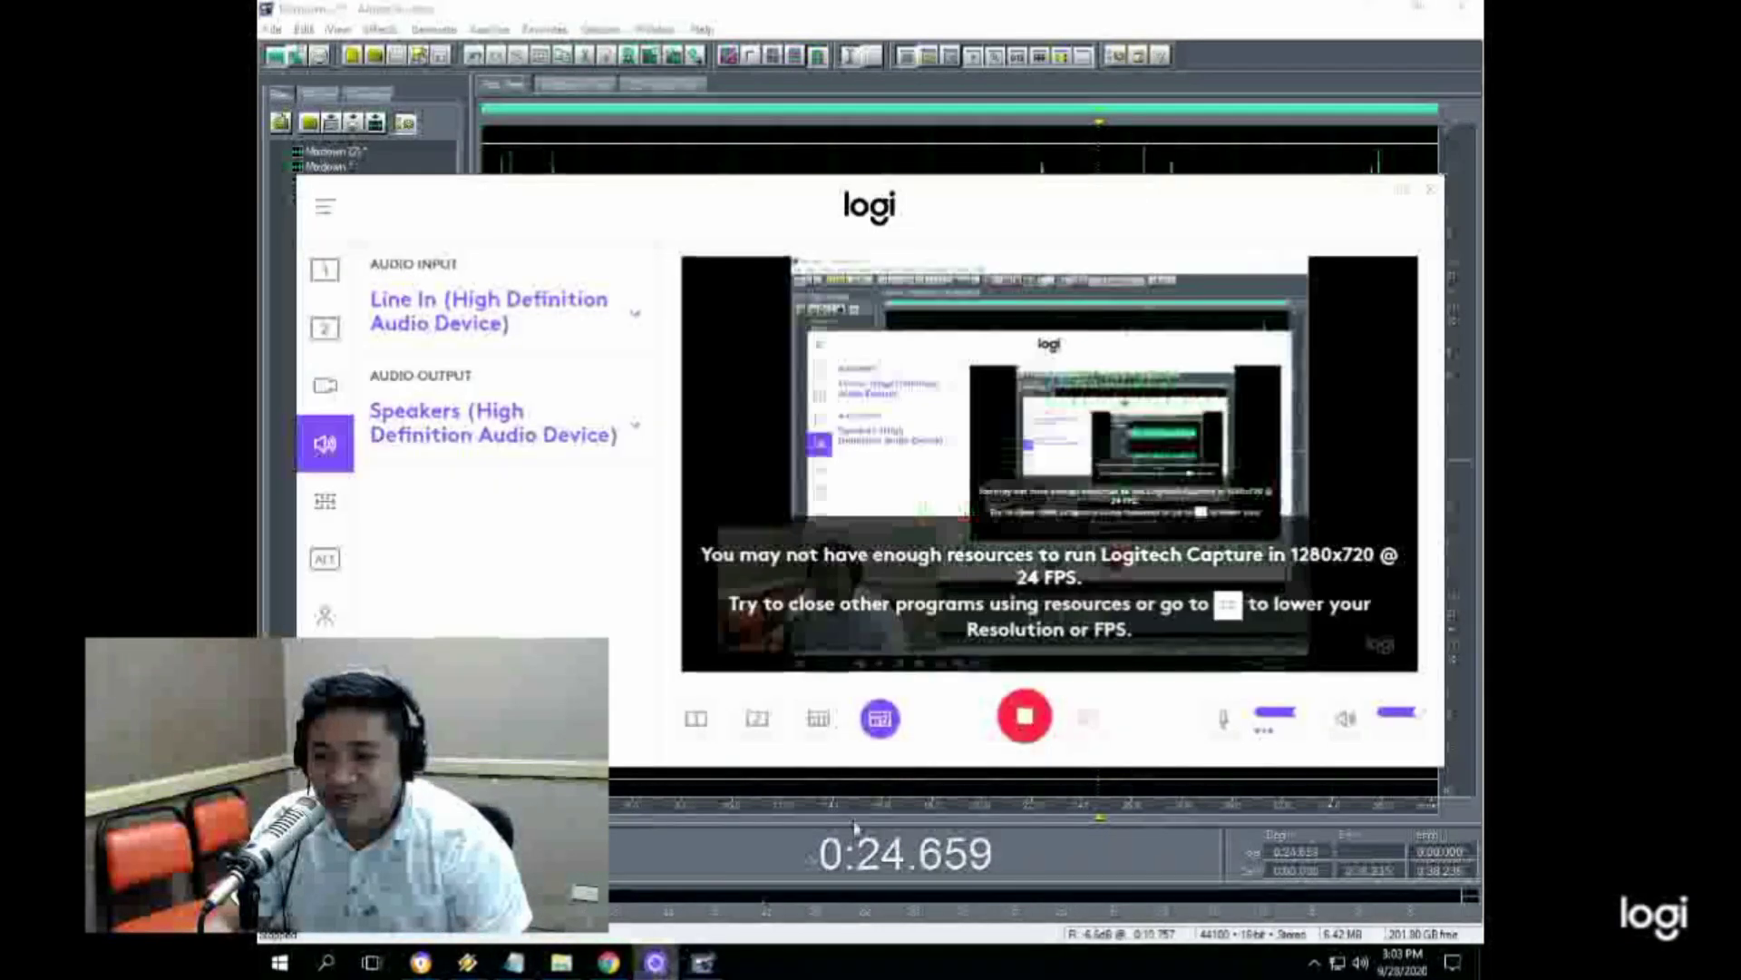
pyautogui.click(692, 721)
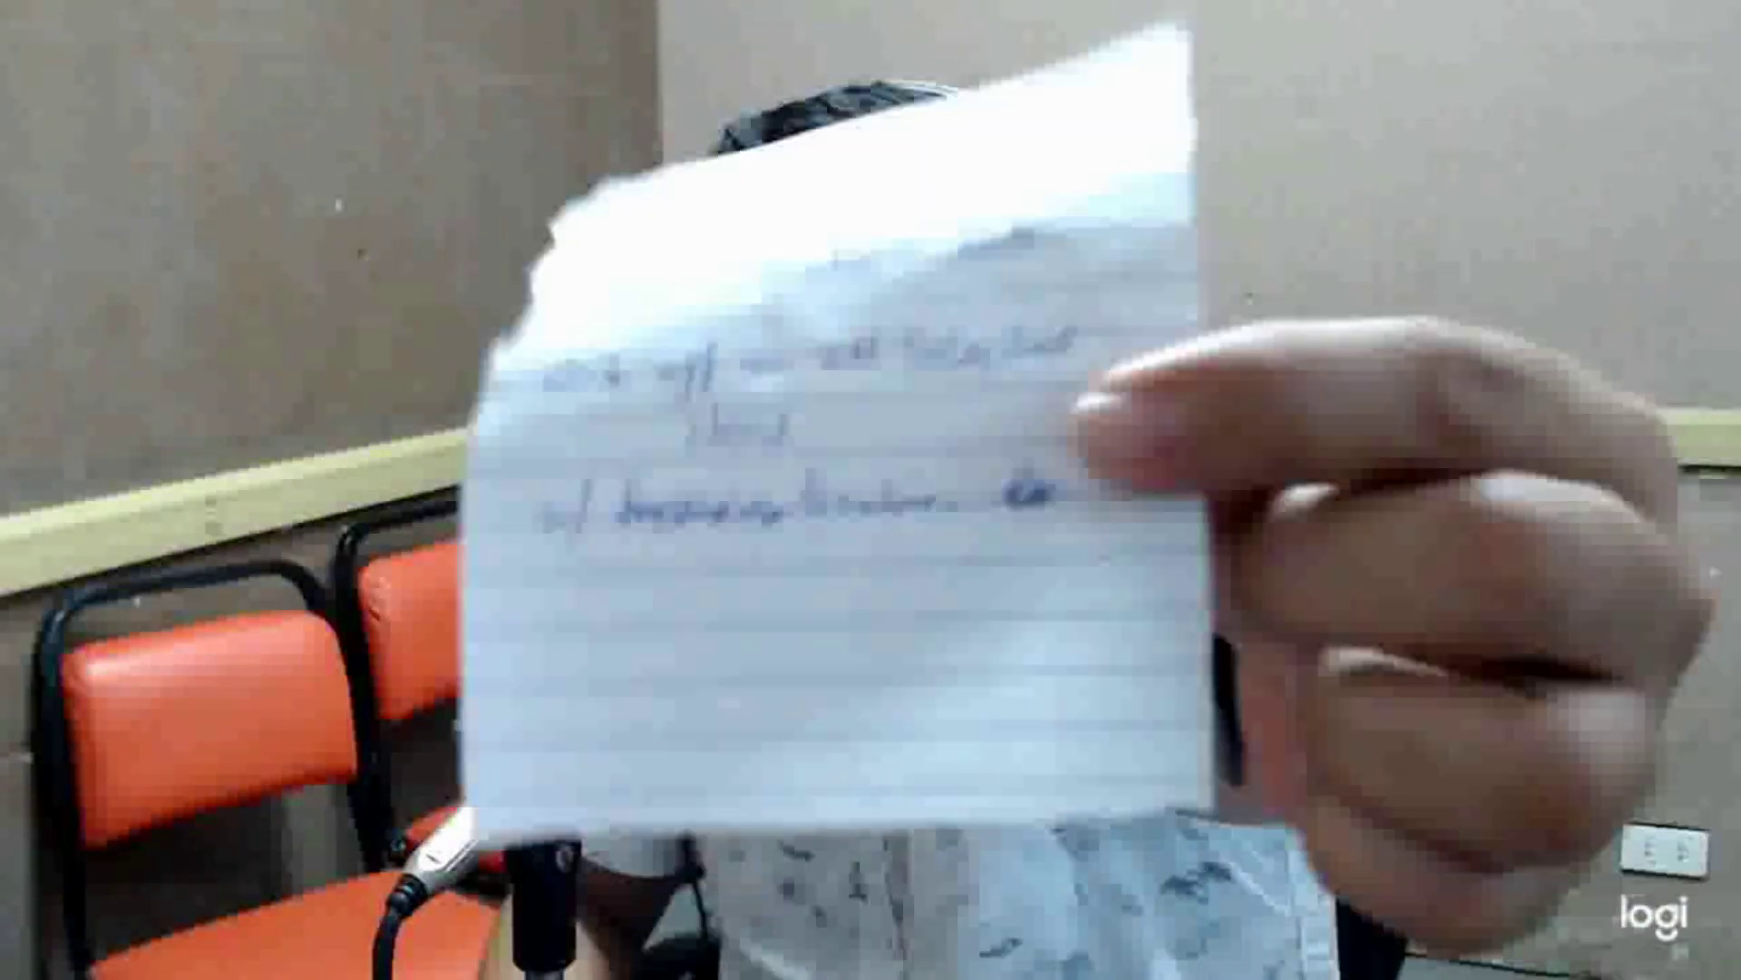